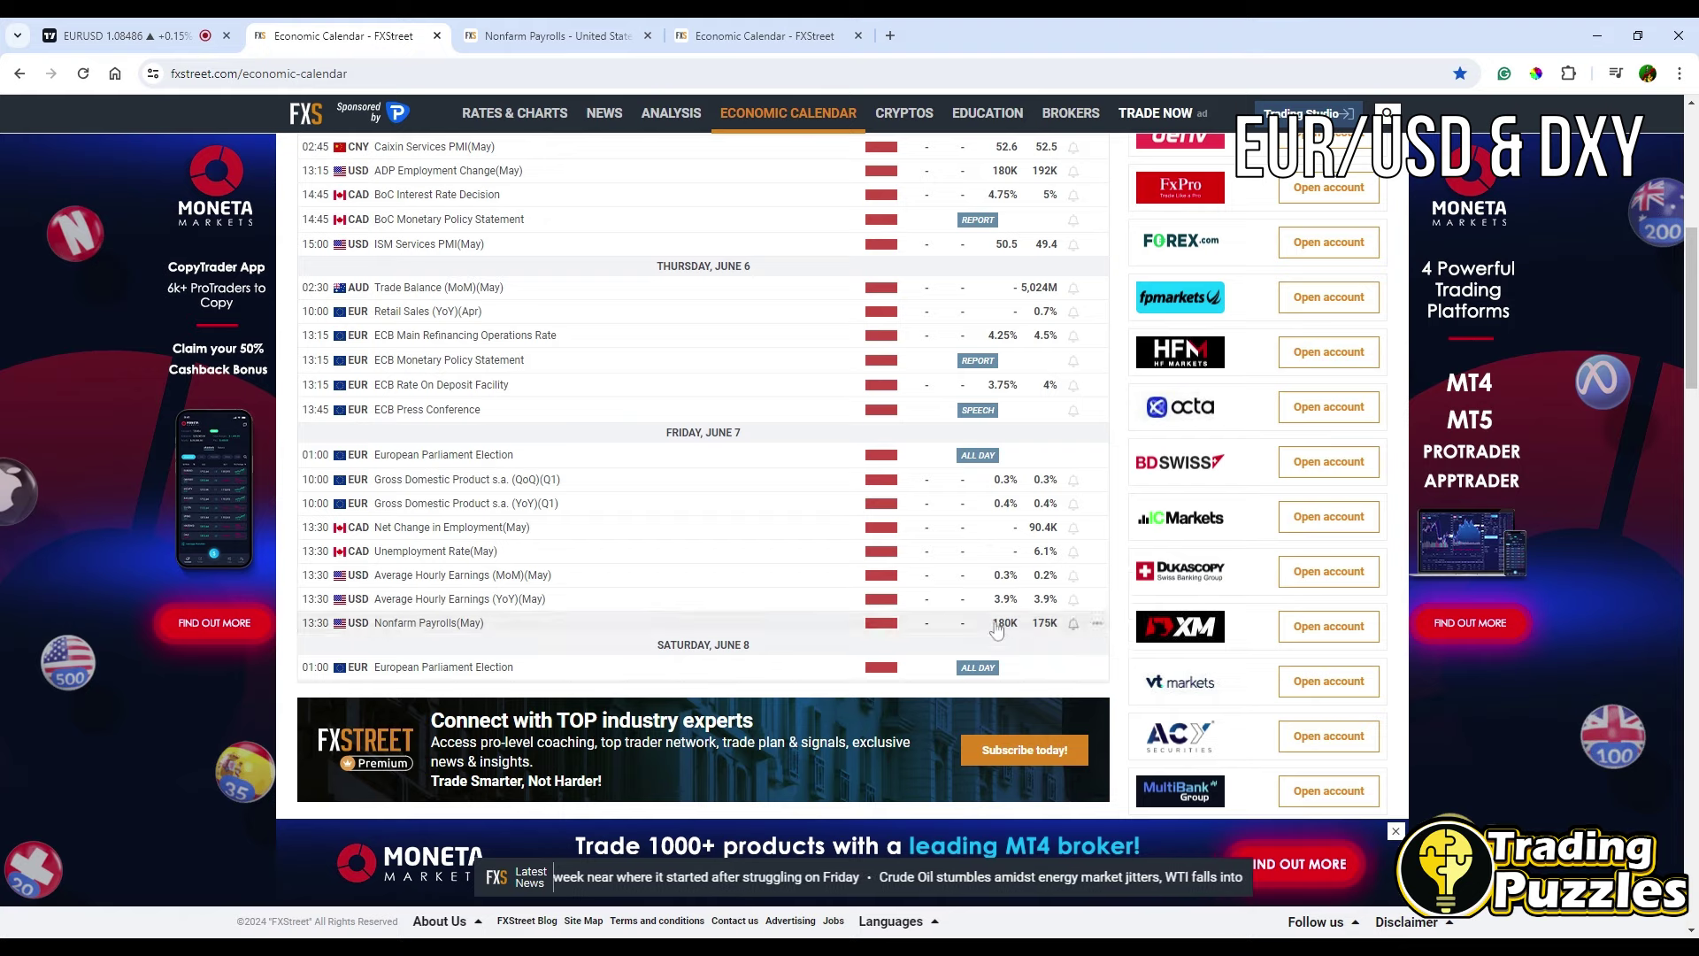
# Examine the Nonfarm Payrolls historical data chart and compare the upcoming high-impact events with the past releases in the economic calendars
pyautogui.click(550, 36)
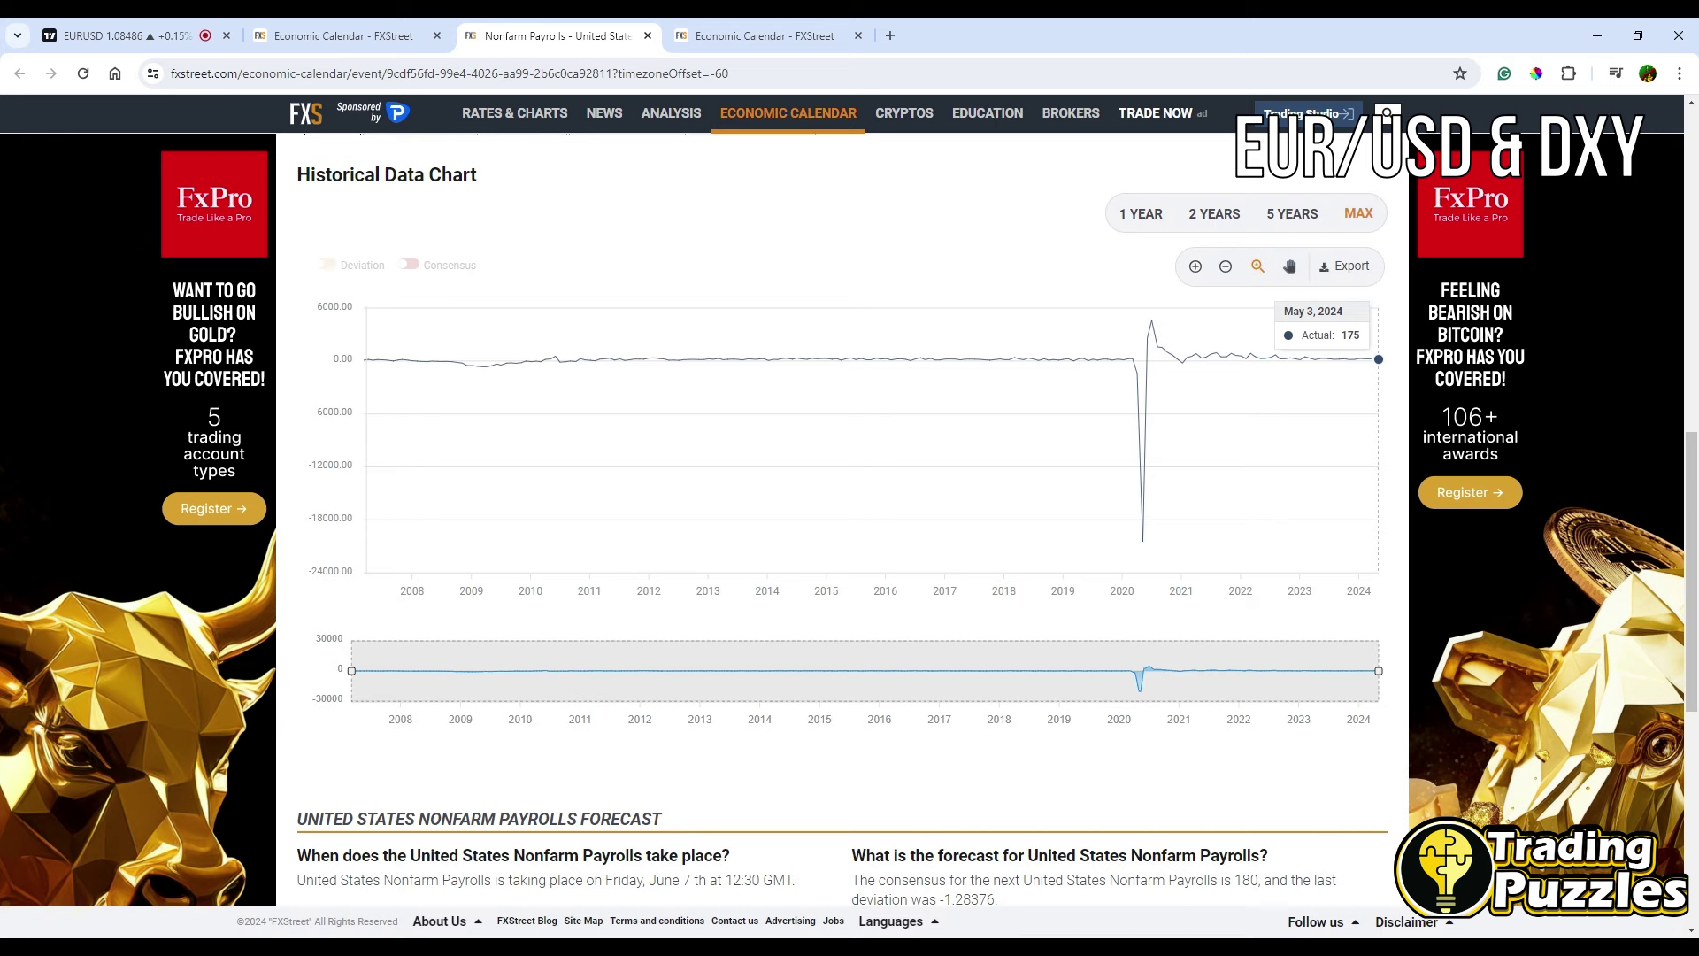
pyautogui.hotkey('ctrl', 'shift', 'Tab')
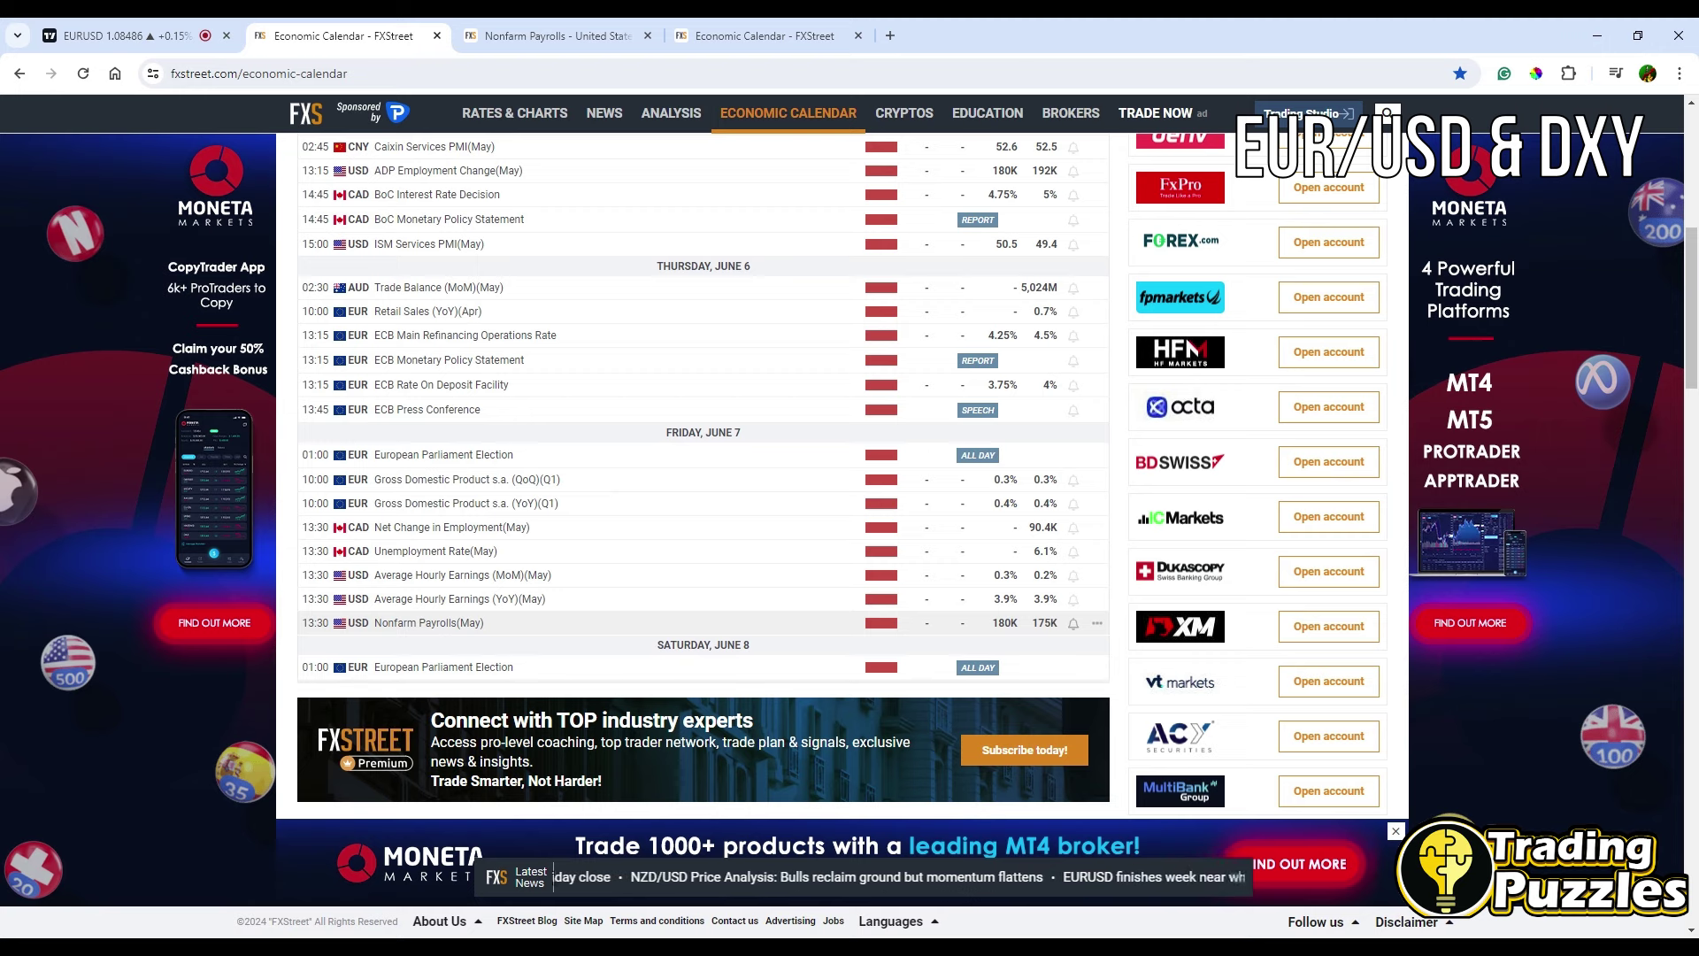
pyautogui.click(725, 27)
pyautogui.scroll(-1, 566, 489)
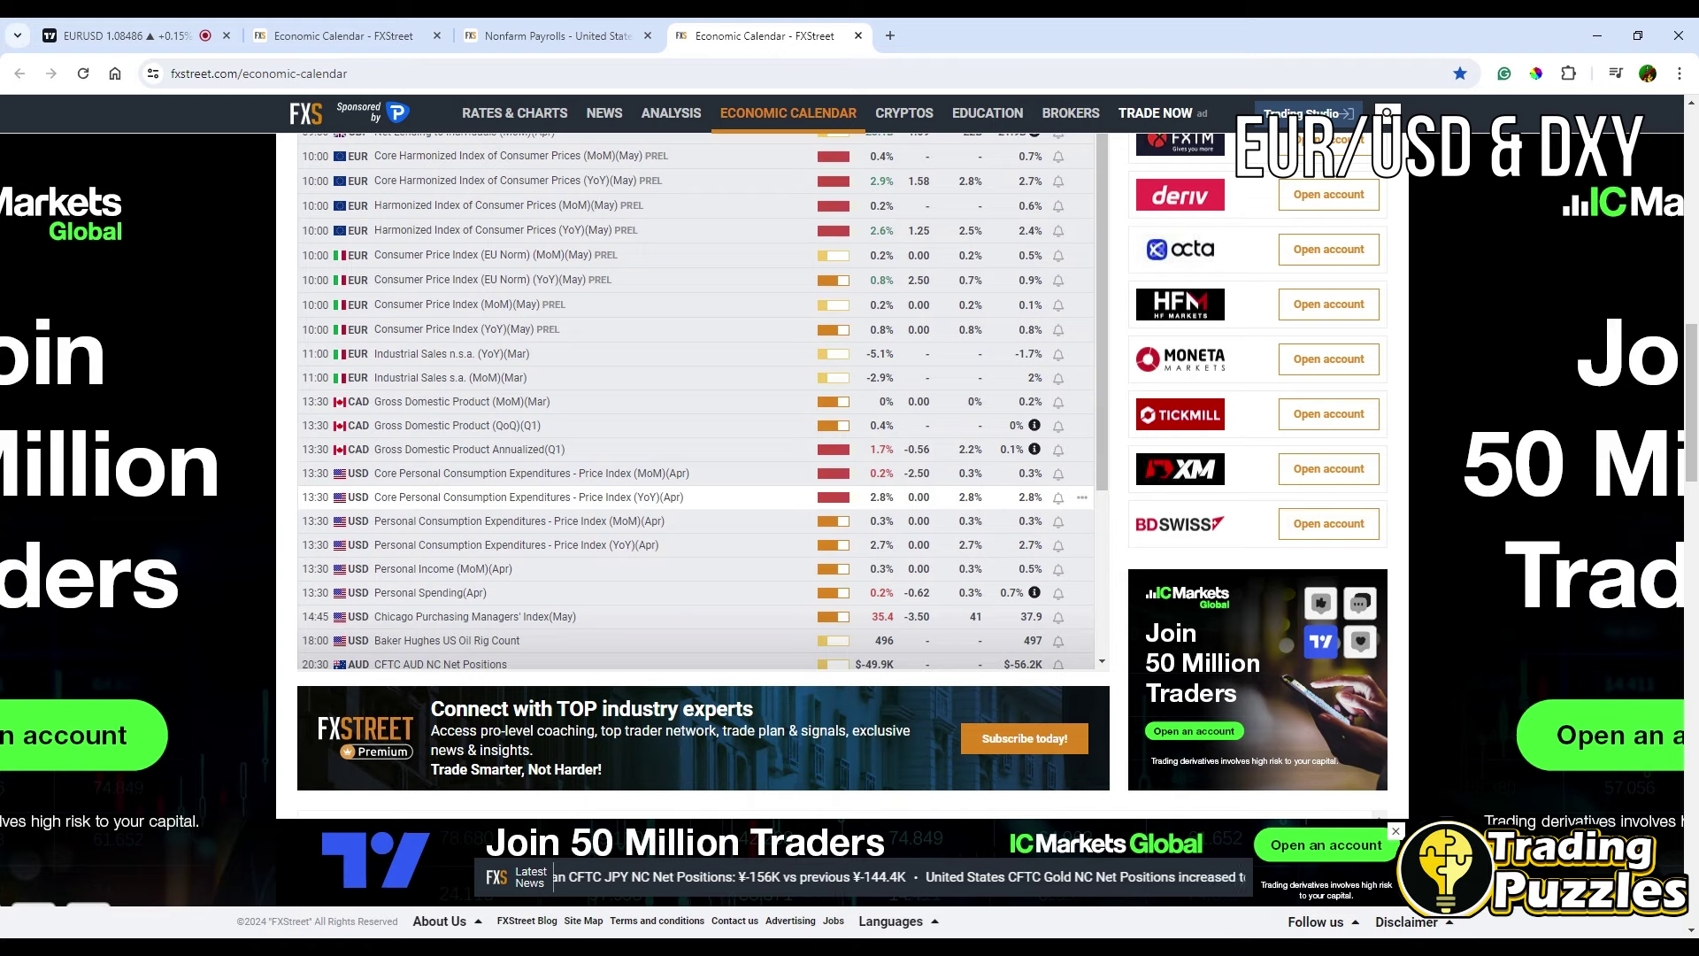
pyautogui.click(327, 20)
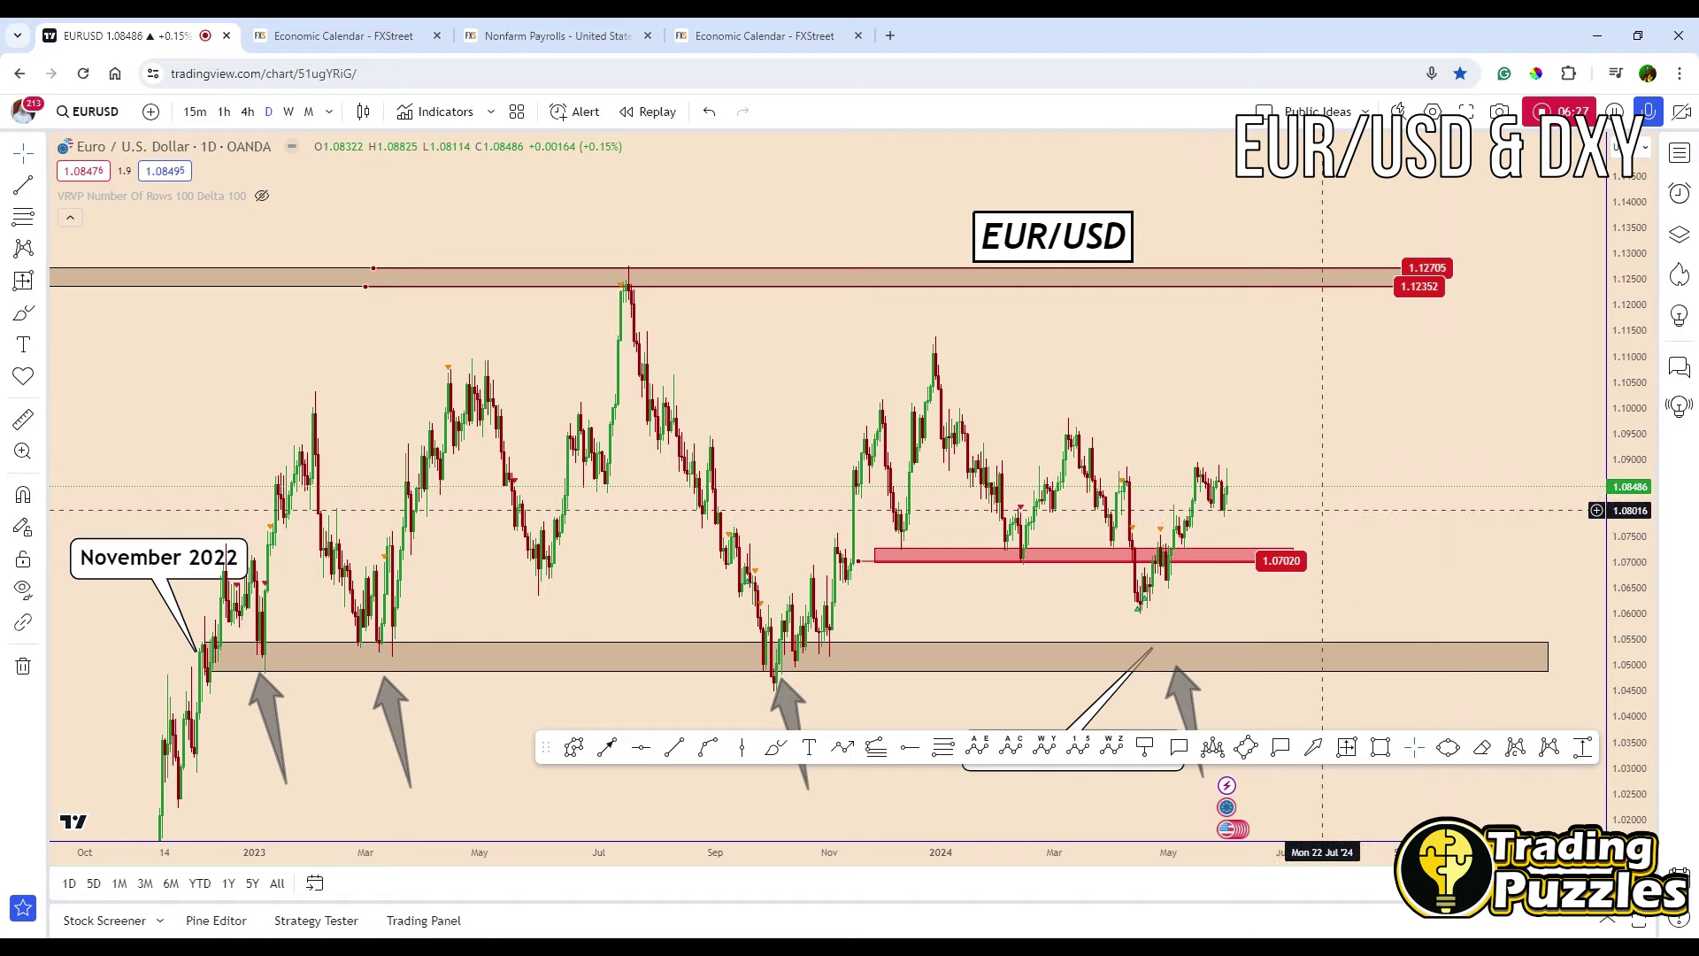
# Switch the TradingView chart from EURUSD to DXY and bring the daily harmonic pattern into view
pyautogui.scroll(2, 1189, 623)
pyautogui.moveTo(1222, 629); pyautogui.dragTo(1266, 633)
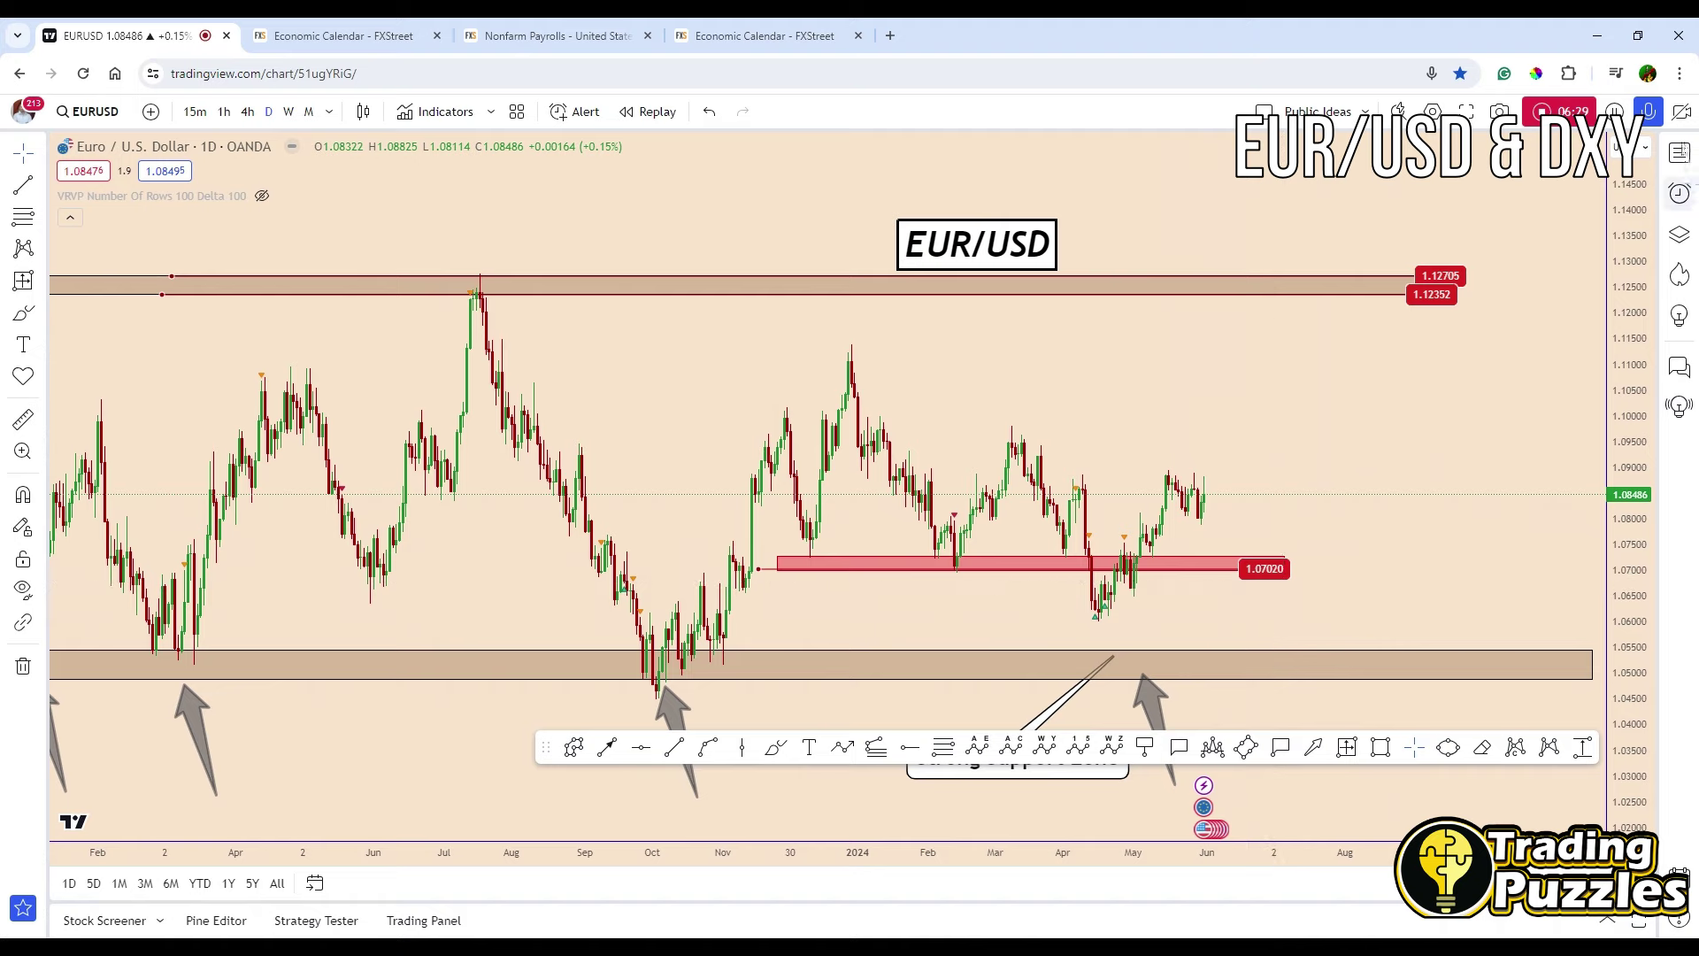
pyautogui.press('Down')
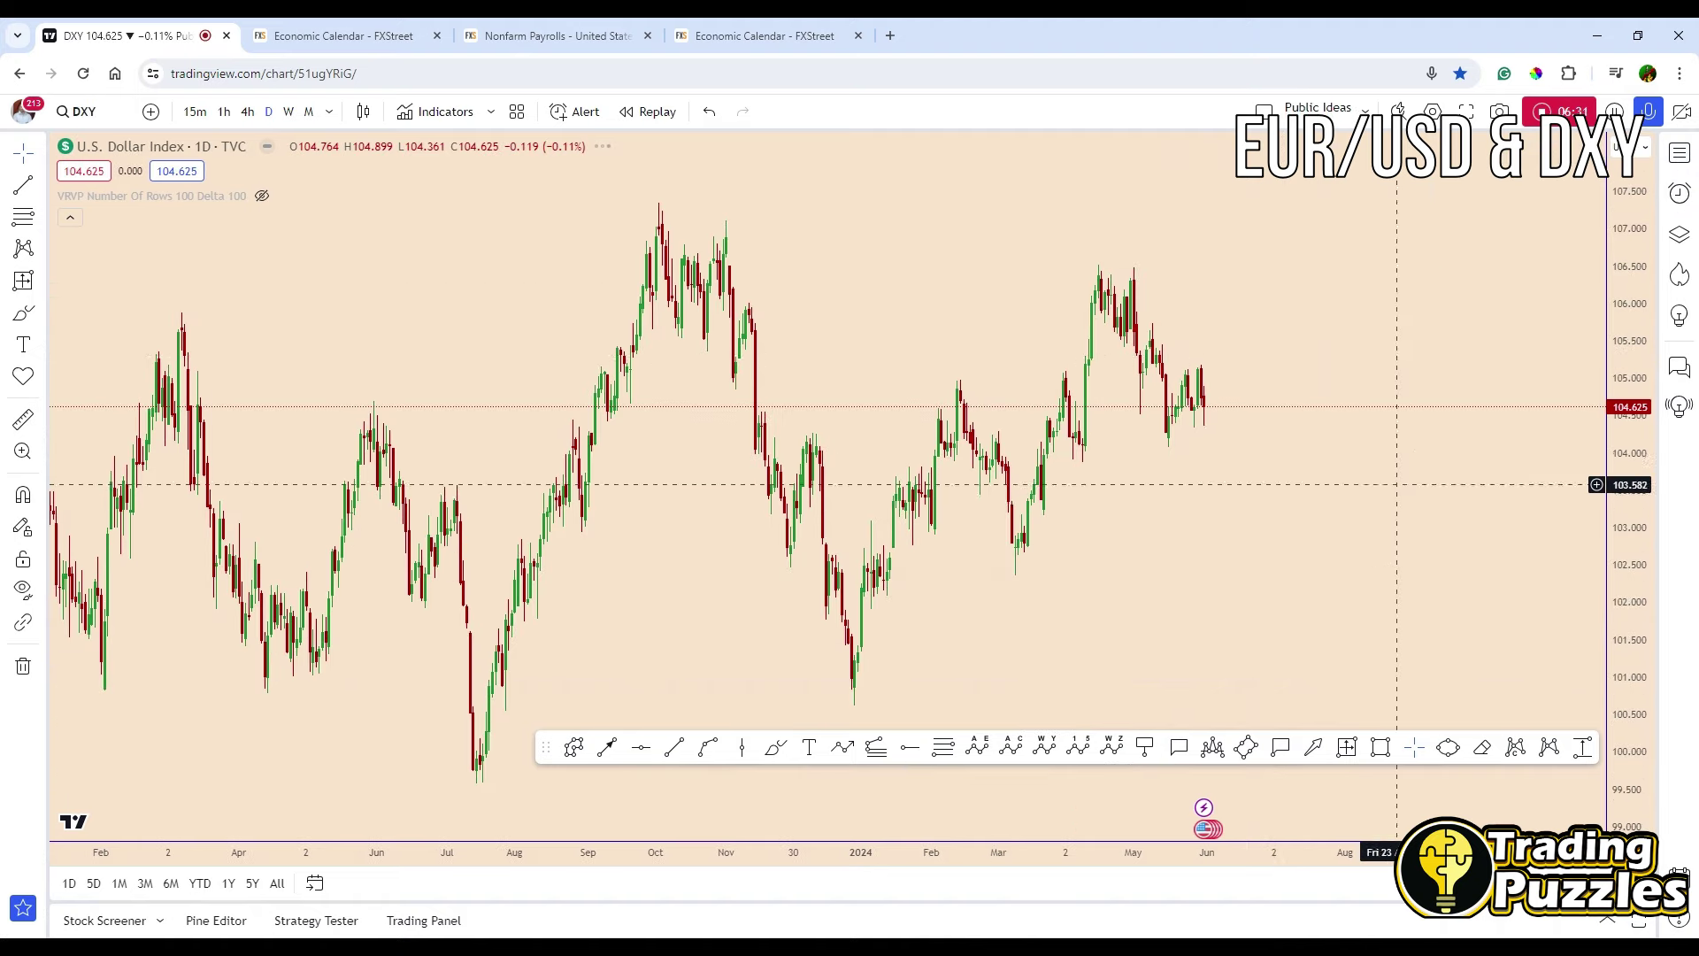
pyautogui.scroll(3, 1322, 525)
pyautogui.moveTo(1318, 529); pyautogui.dragTo(1424, 570)
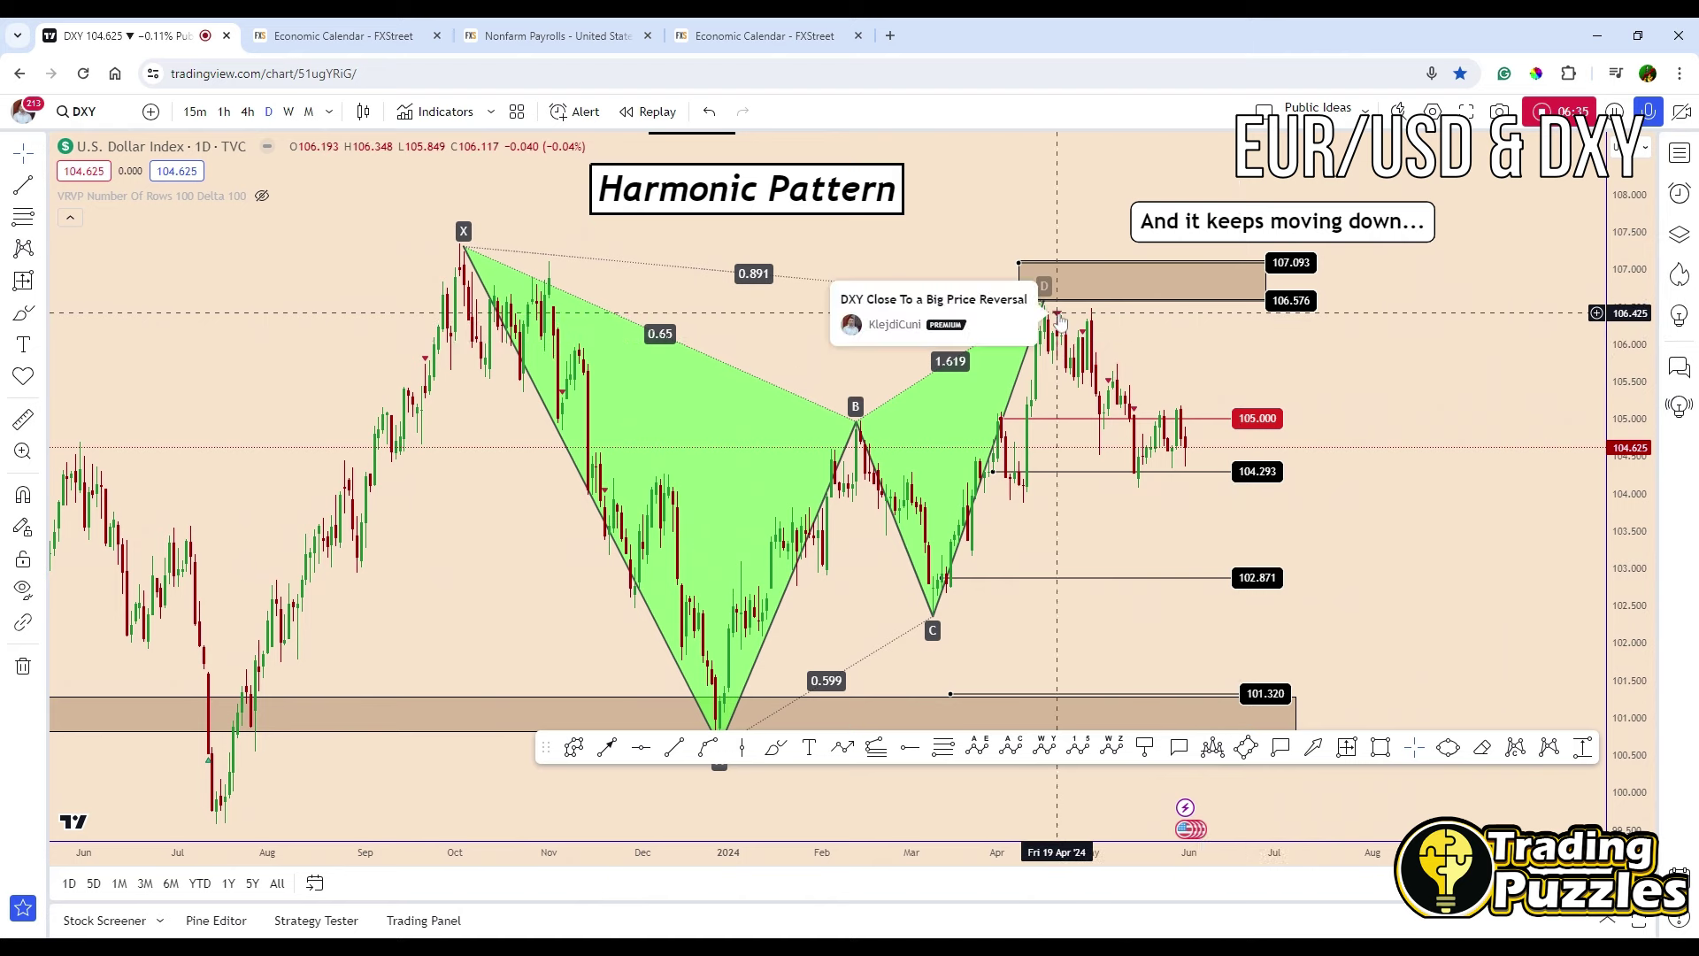
# Open the published idea "DXY Close To a Big Price Reversal" near point D, play its price action forward, and close it
pyautogui.moveTo(1066, 326); pyautogui.dragTo(1048, 376)
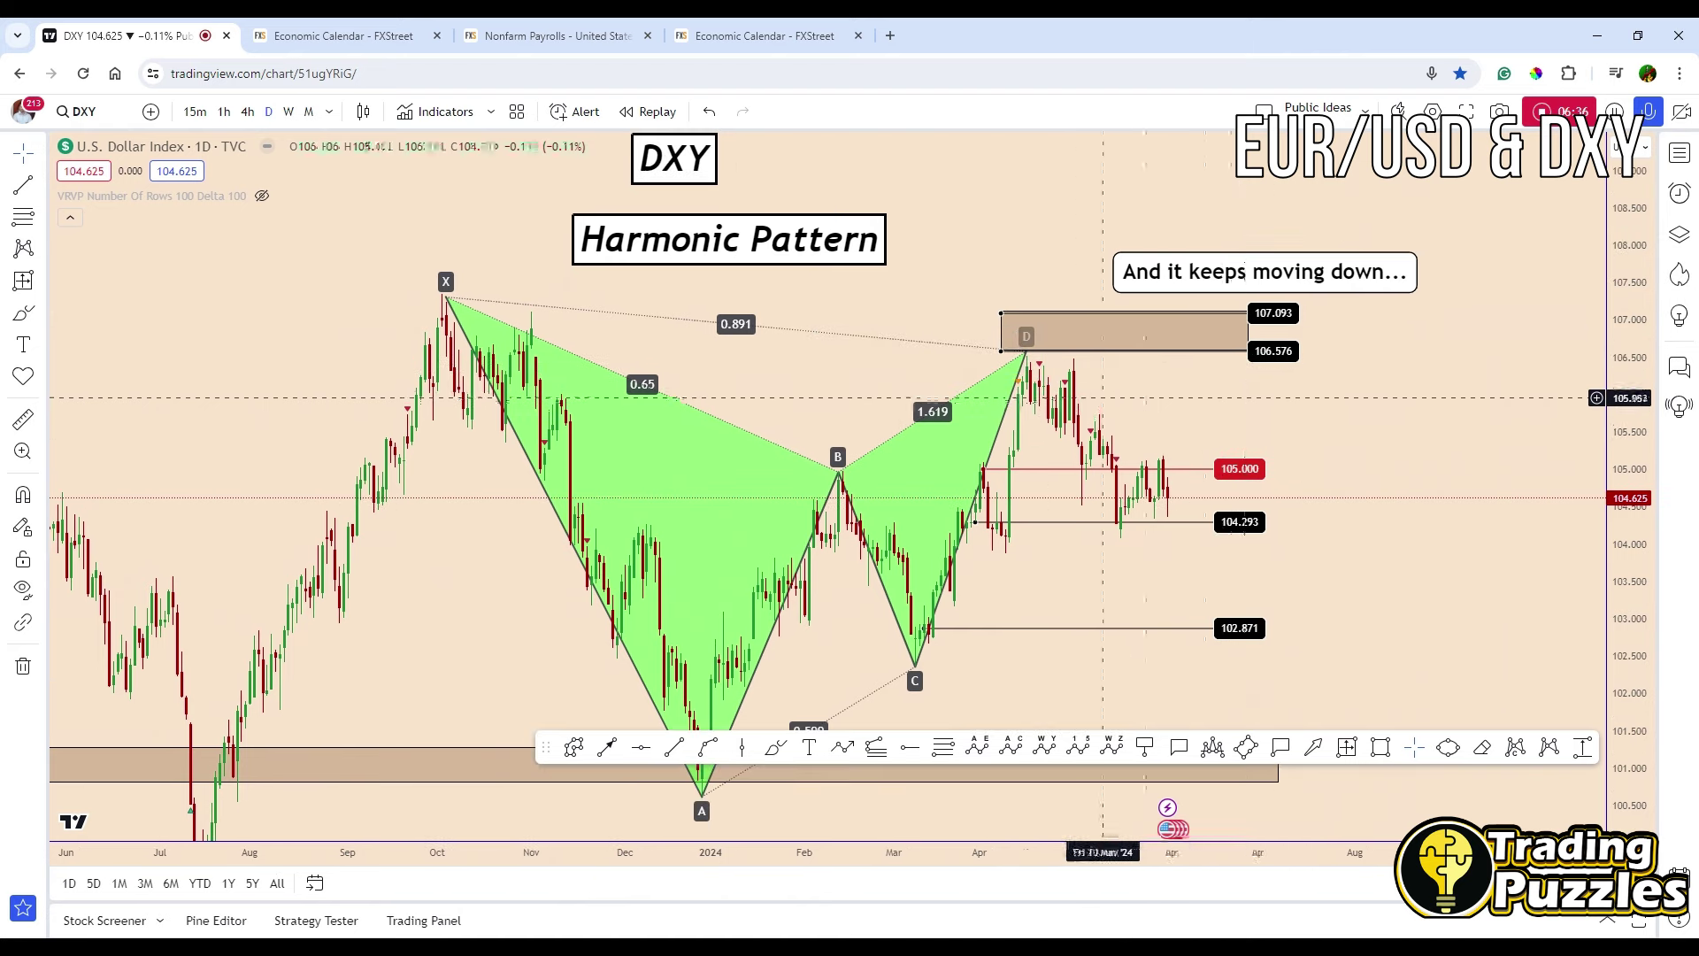
pyautogui.click(1039, 365)
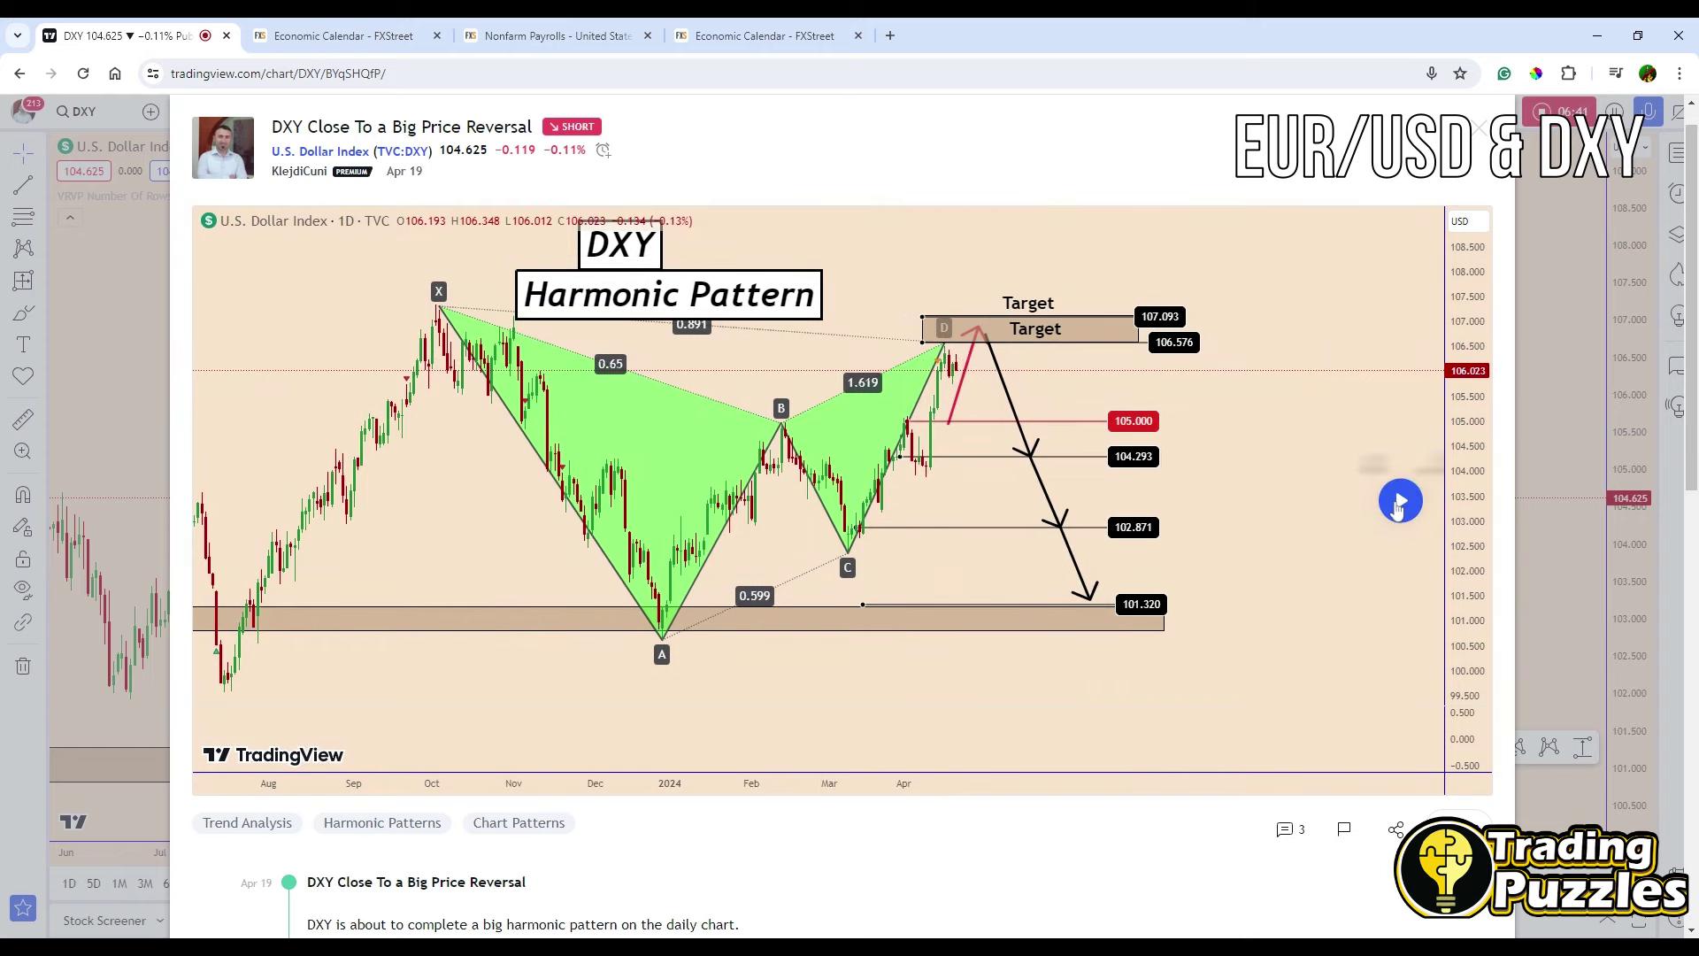
pyautogui.click(1399, 503)
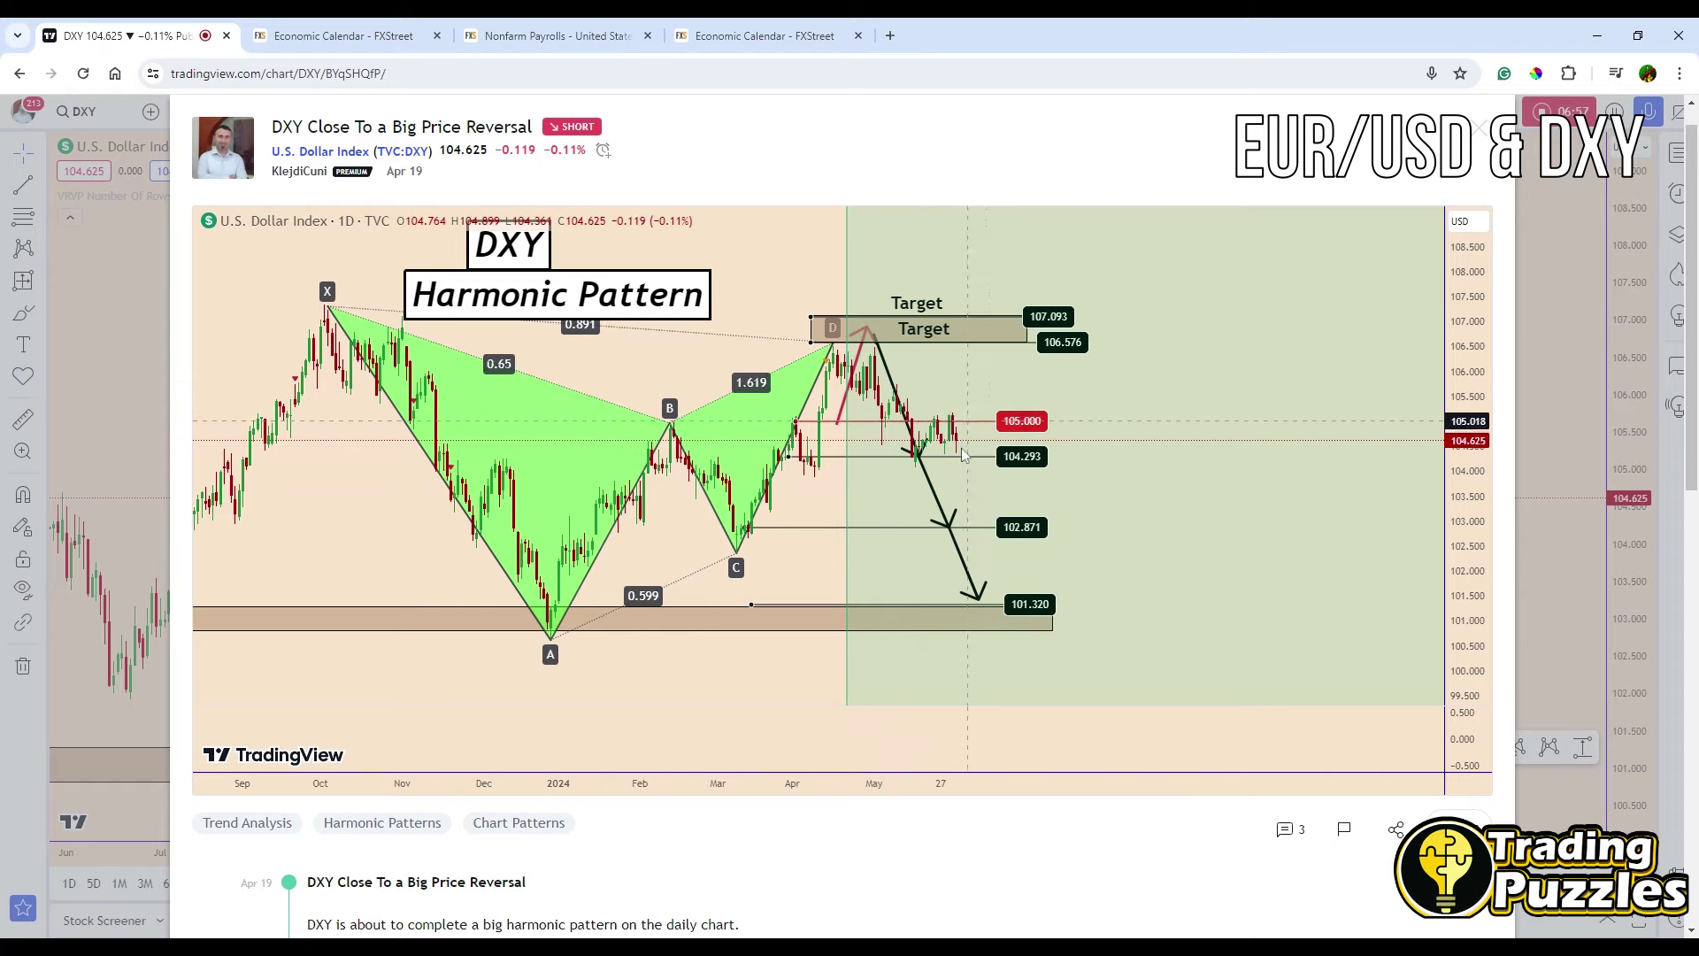
pyautogui.press('Escape')
# Trace the sideways swings between 105.000 and 104.293 with a brush stroke on the daily chart, and delete the stroke
pyautogui.scroll(2, 1345, 571)
pyautogui.scroll(-2, 1030, 447)
pyautogui.moveTo(1268, 563); pyautogui.dragTo(1222, 579)
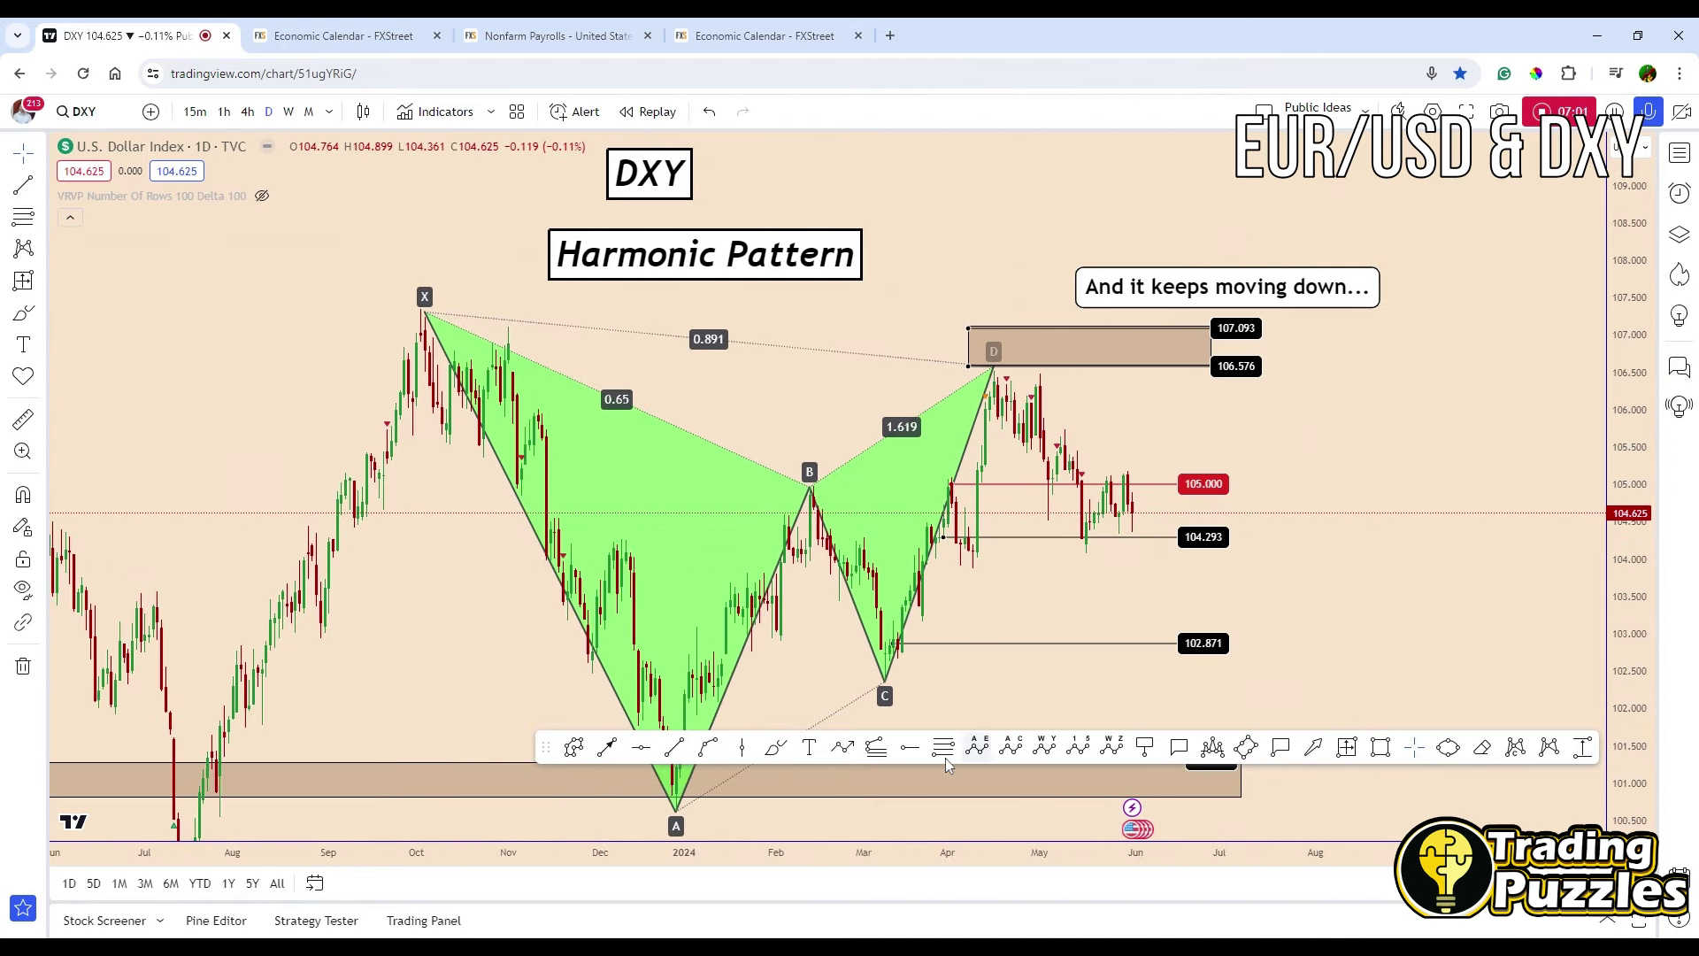
pyautogui.click(775, 751)
pyautogui.moveTo(1084, 538)
pyautogui.mouseDown()
pyautogui.moveTo(1122, 531)
pyautogui.moveTo(1132, 478)
pyautogui.moveTo(1161, 518)
pyautogui.mouseUp()
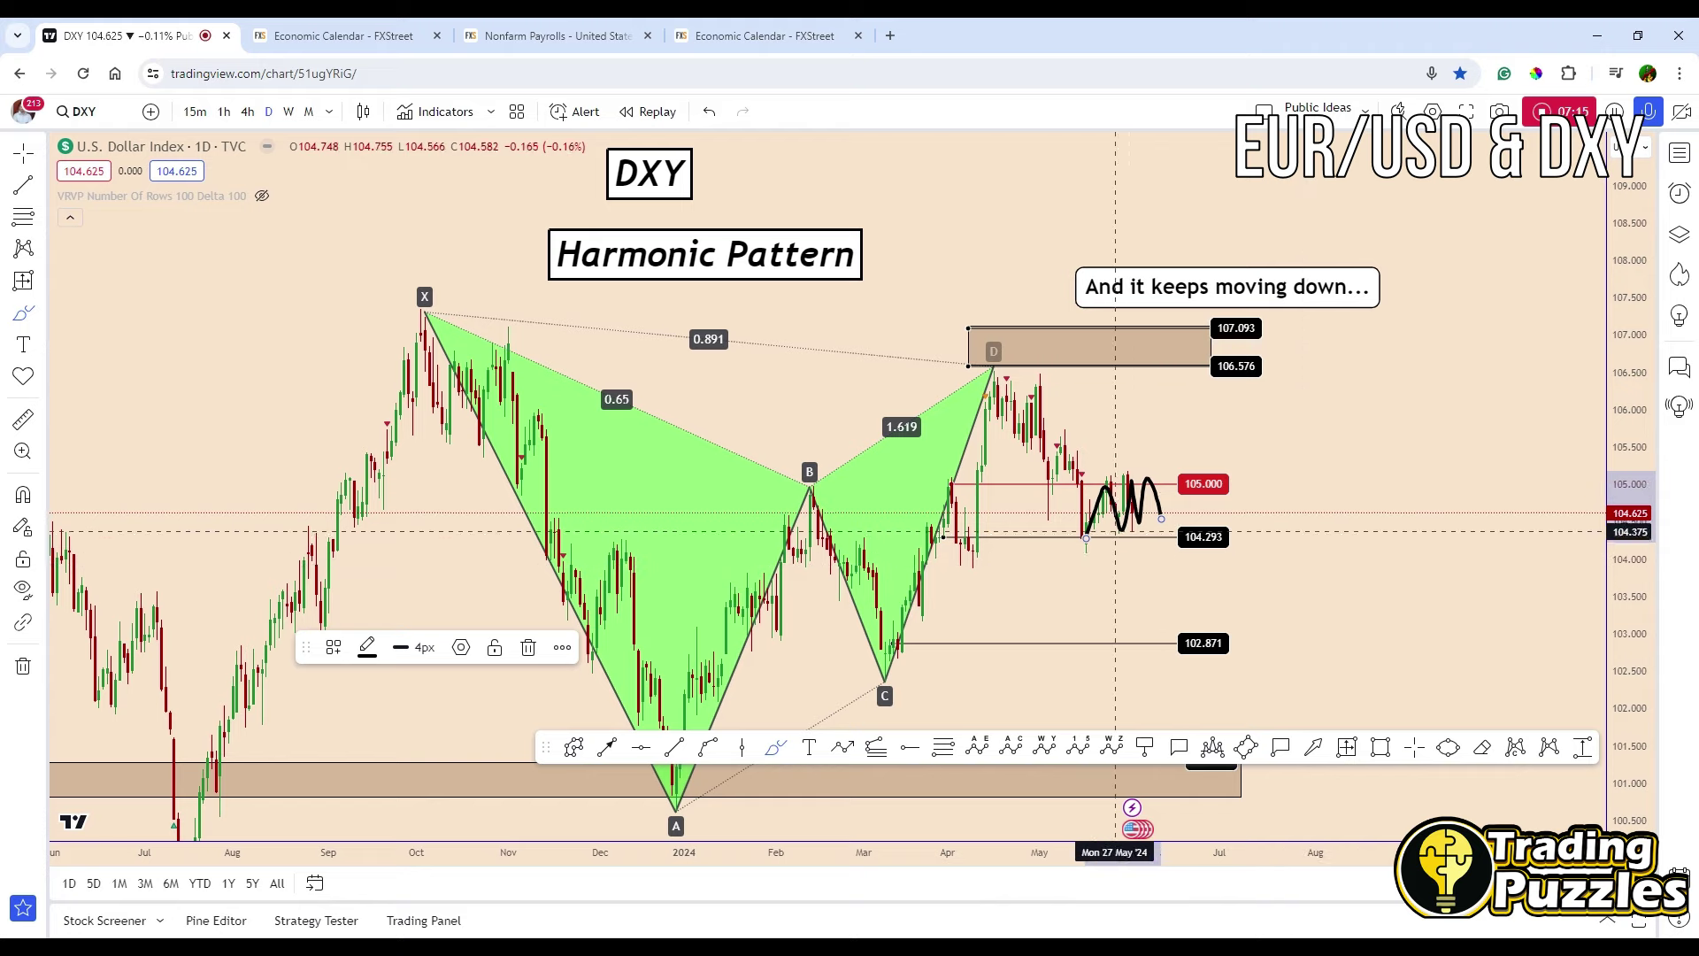
pyautogui.press('Delete')
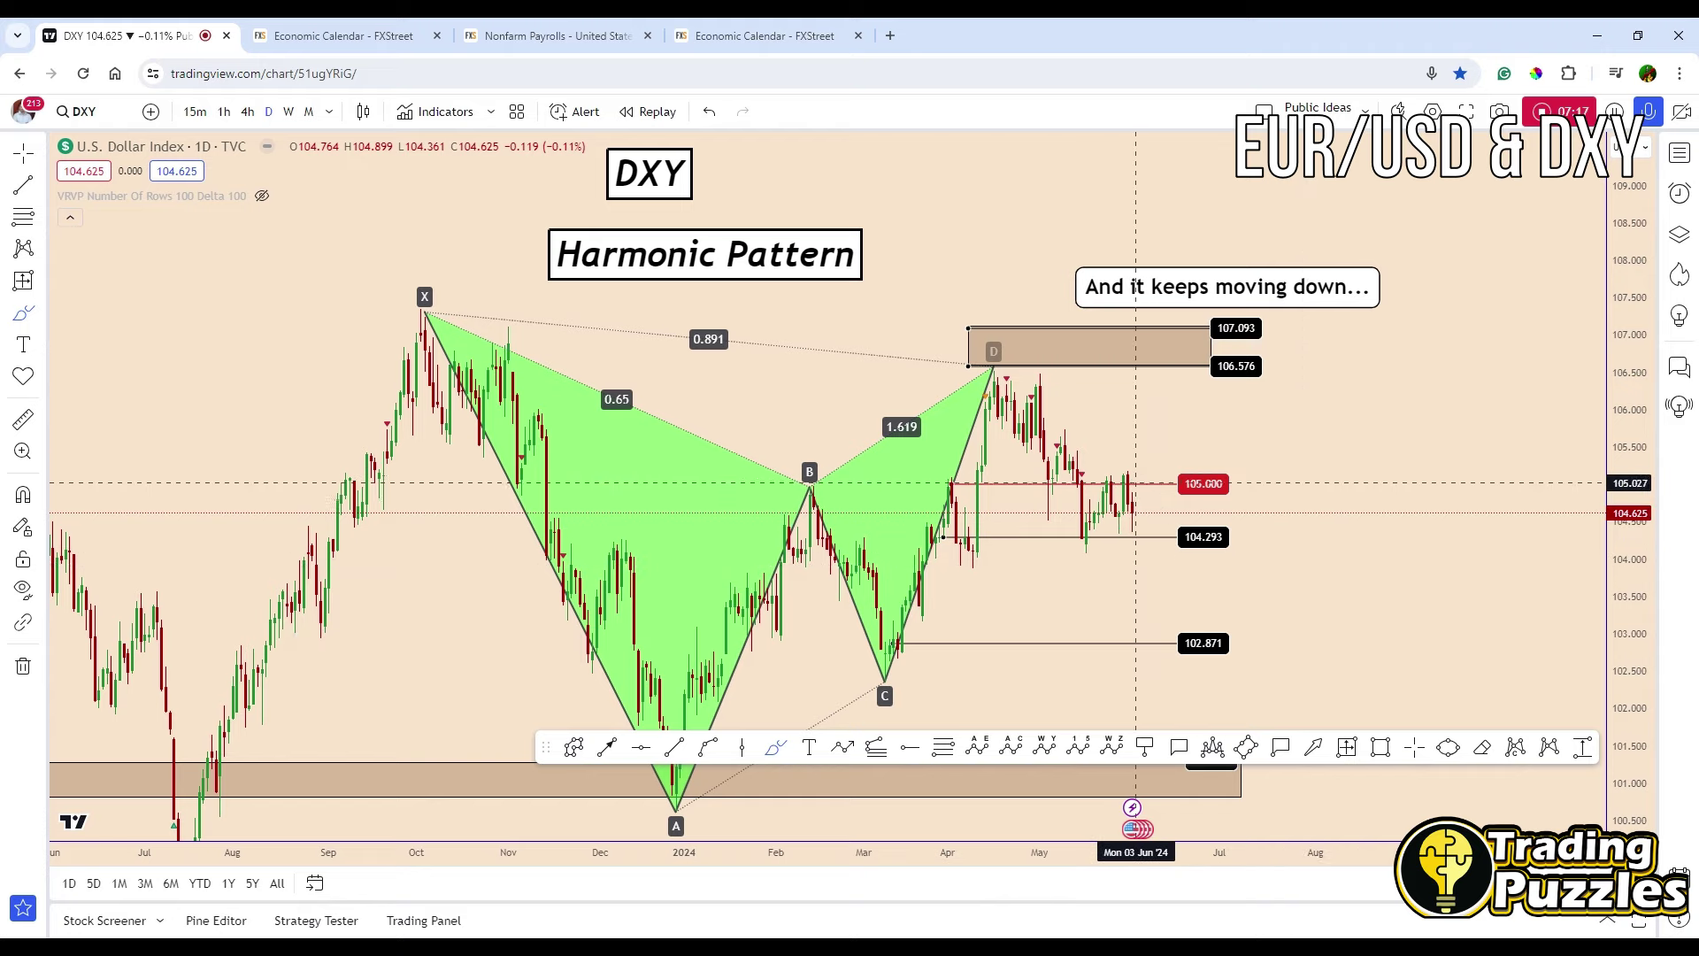
# Switch the DXY chart to the 4h timeframe
pyautogui.click(248, 111)
pyautogui.scroll(-5, 1202, 412)
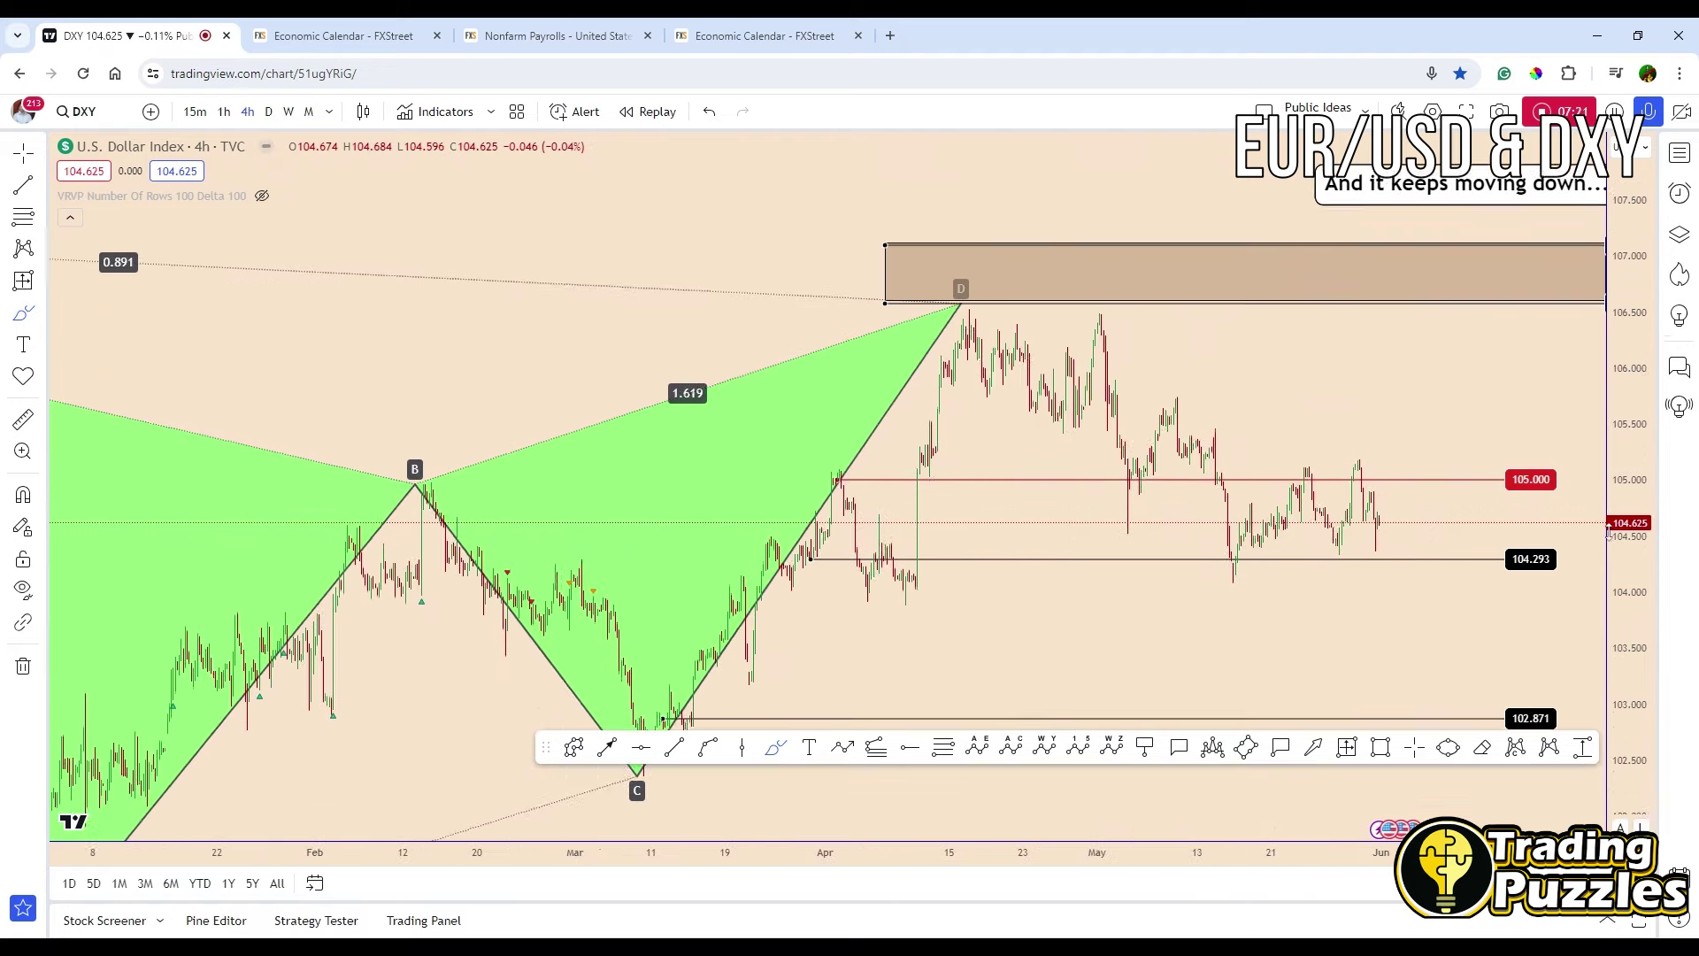
pyautogui.scroll(5, 866, 537)
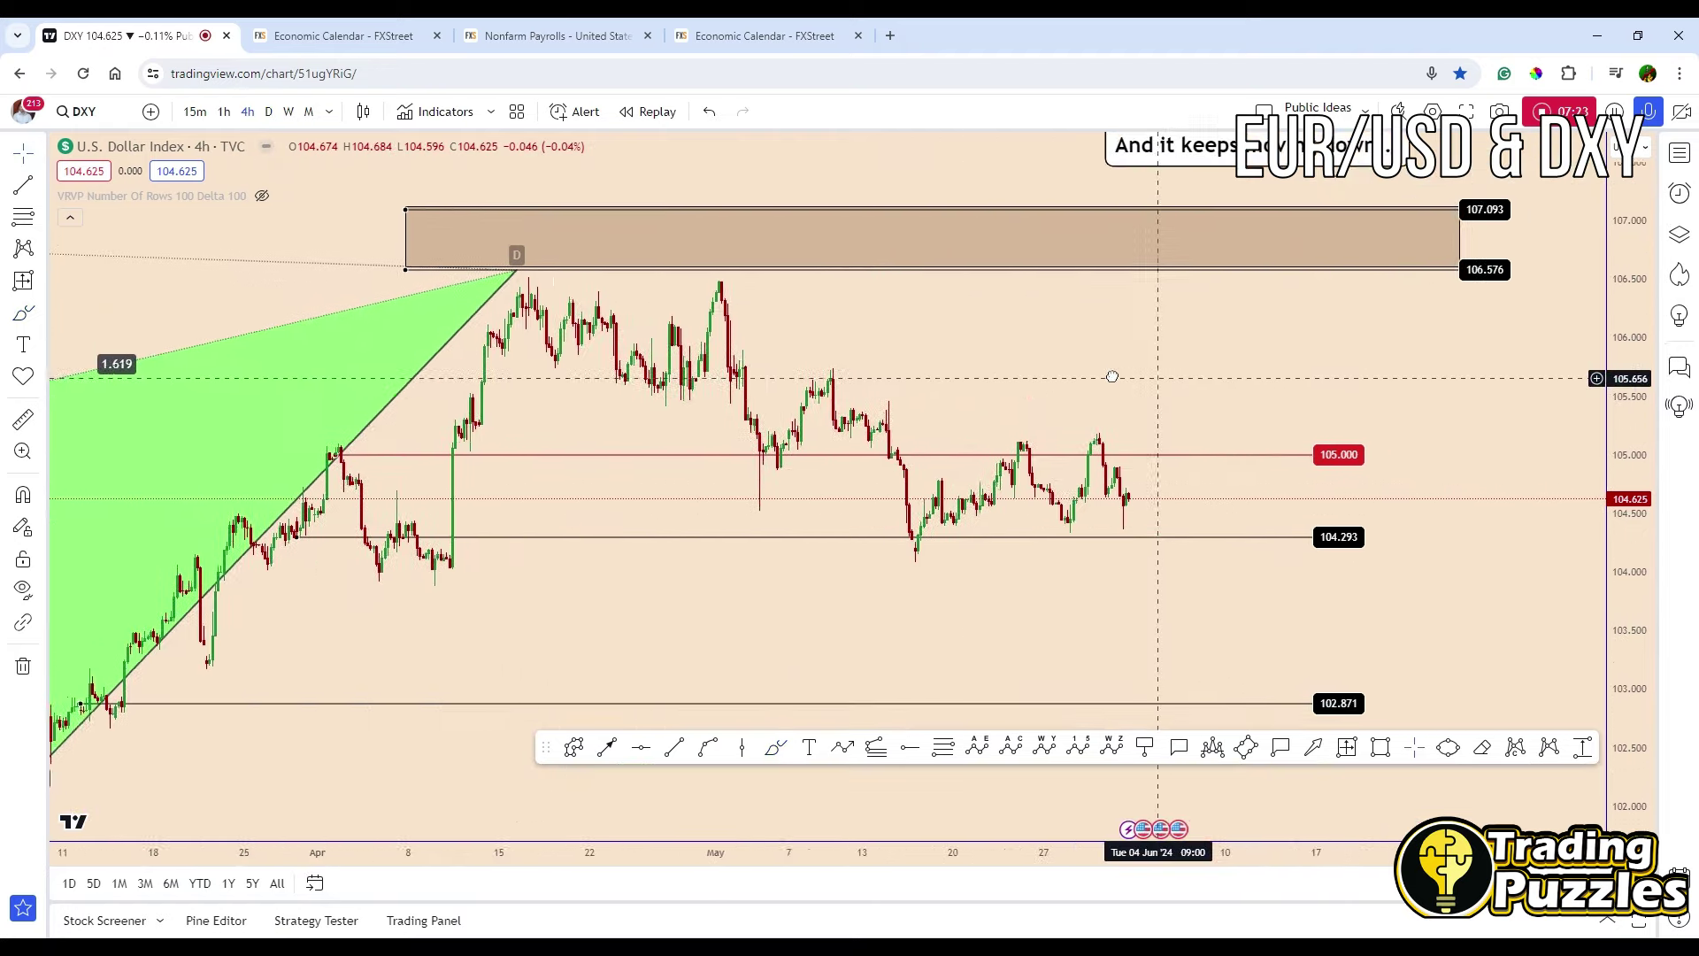
pyautogui.scroll(-3, 1044, 437)
pyautogui.scroll(2, 1208, 446)
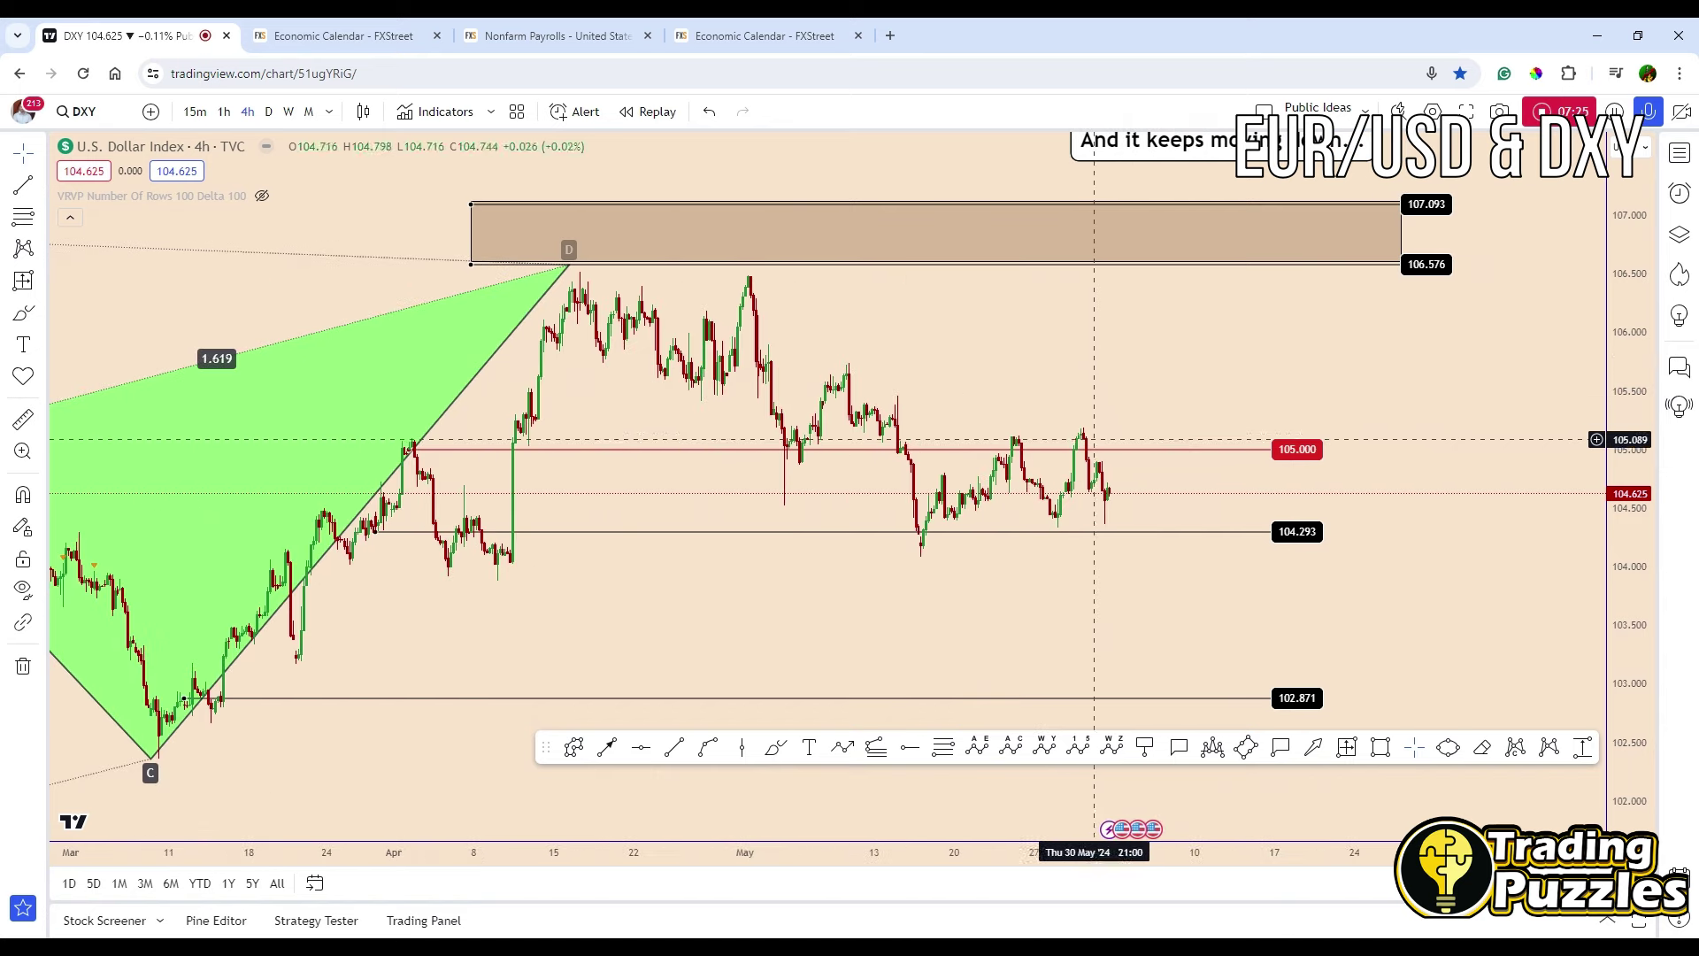
# Draw a horizontal trend line across the recent highs at about 105.157 and add a price note at 105.172 along it
pyautogui.hotkey('alt', 't')
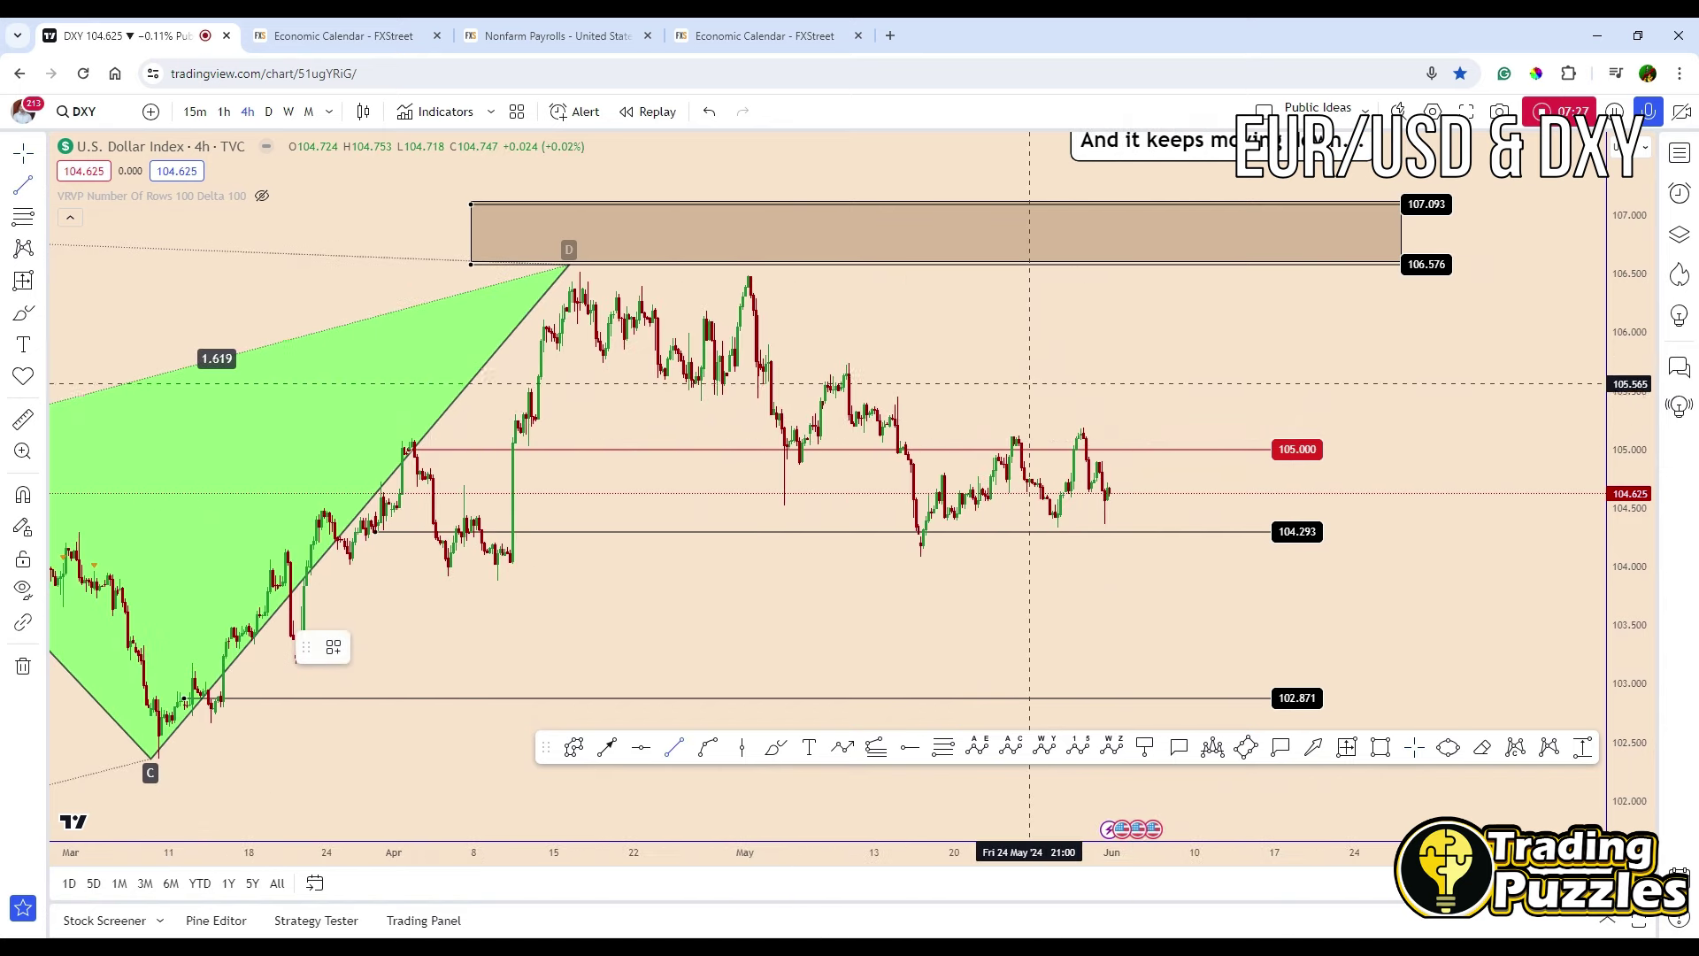
pyautogui.click(882, 431)
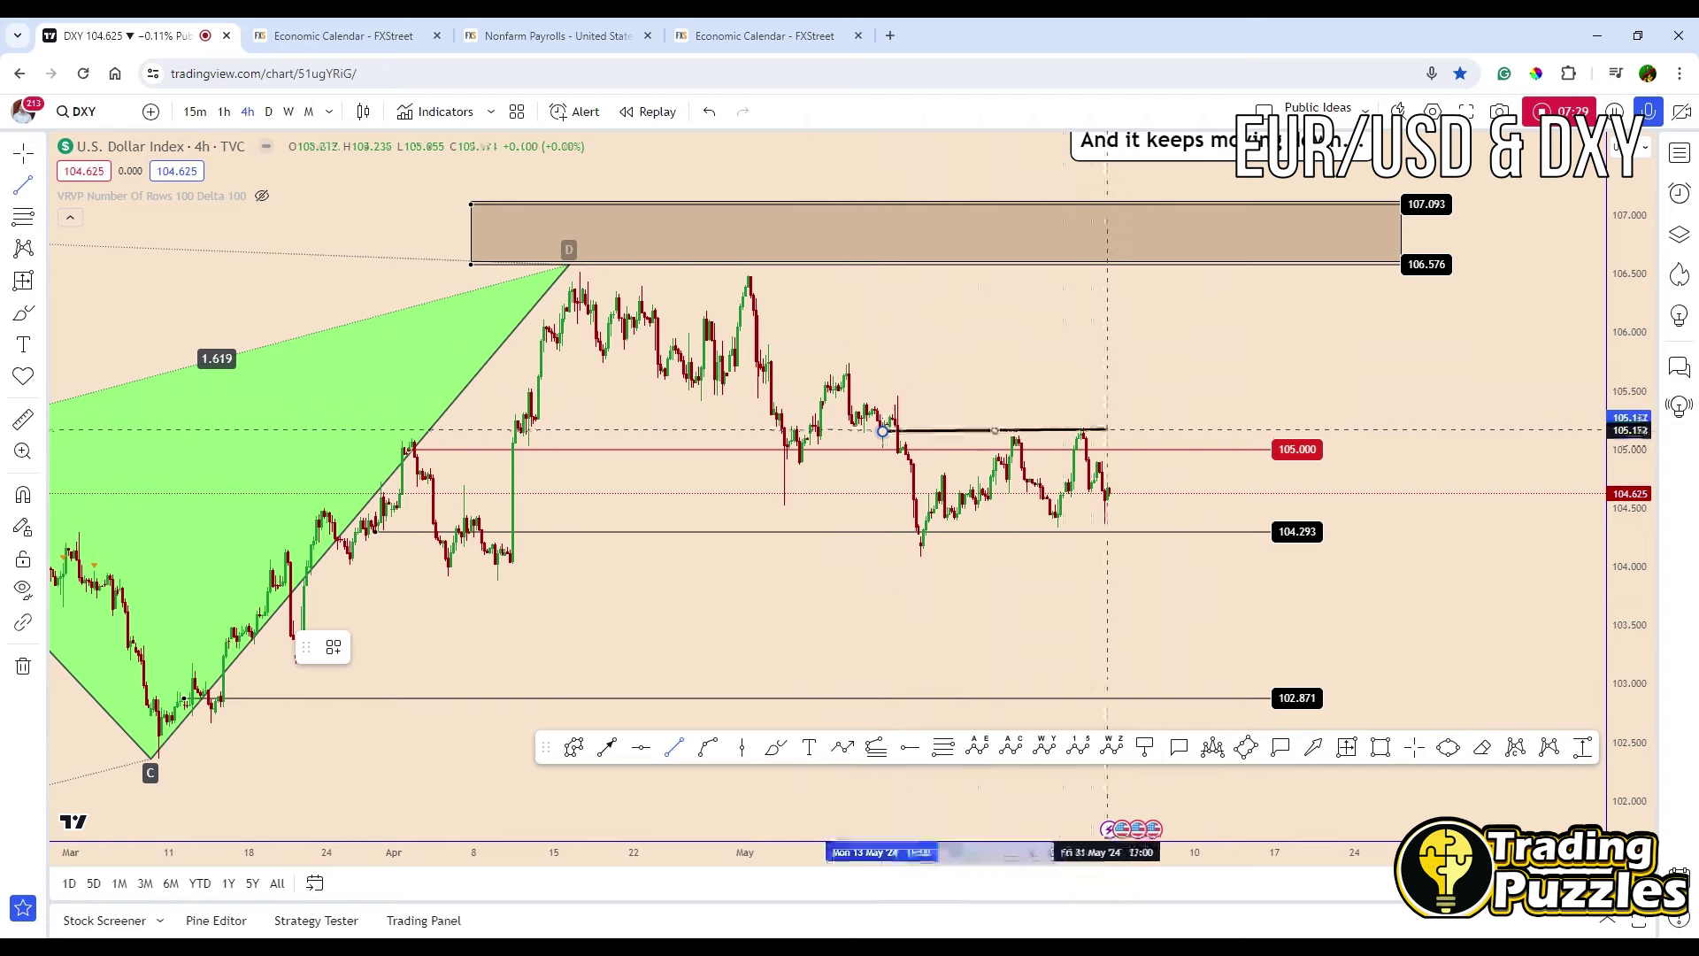
pyautogui.click(1182, 431)
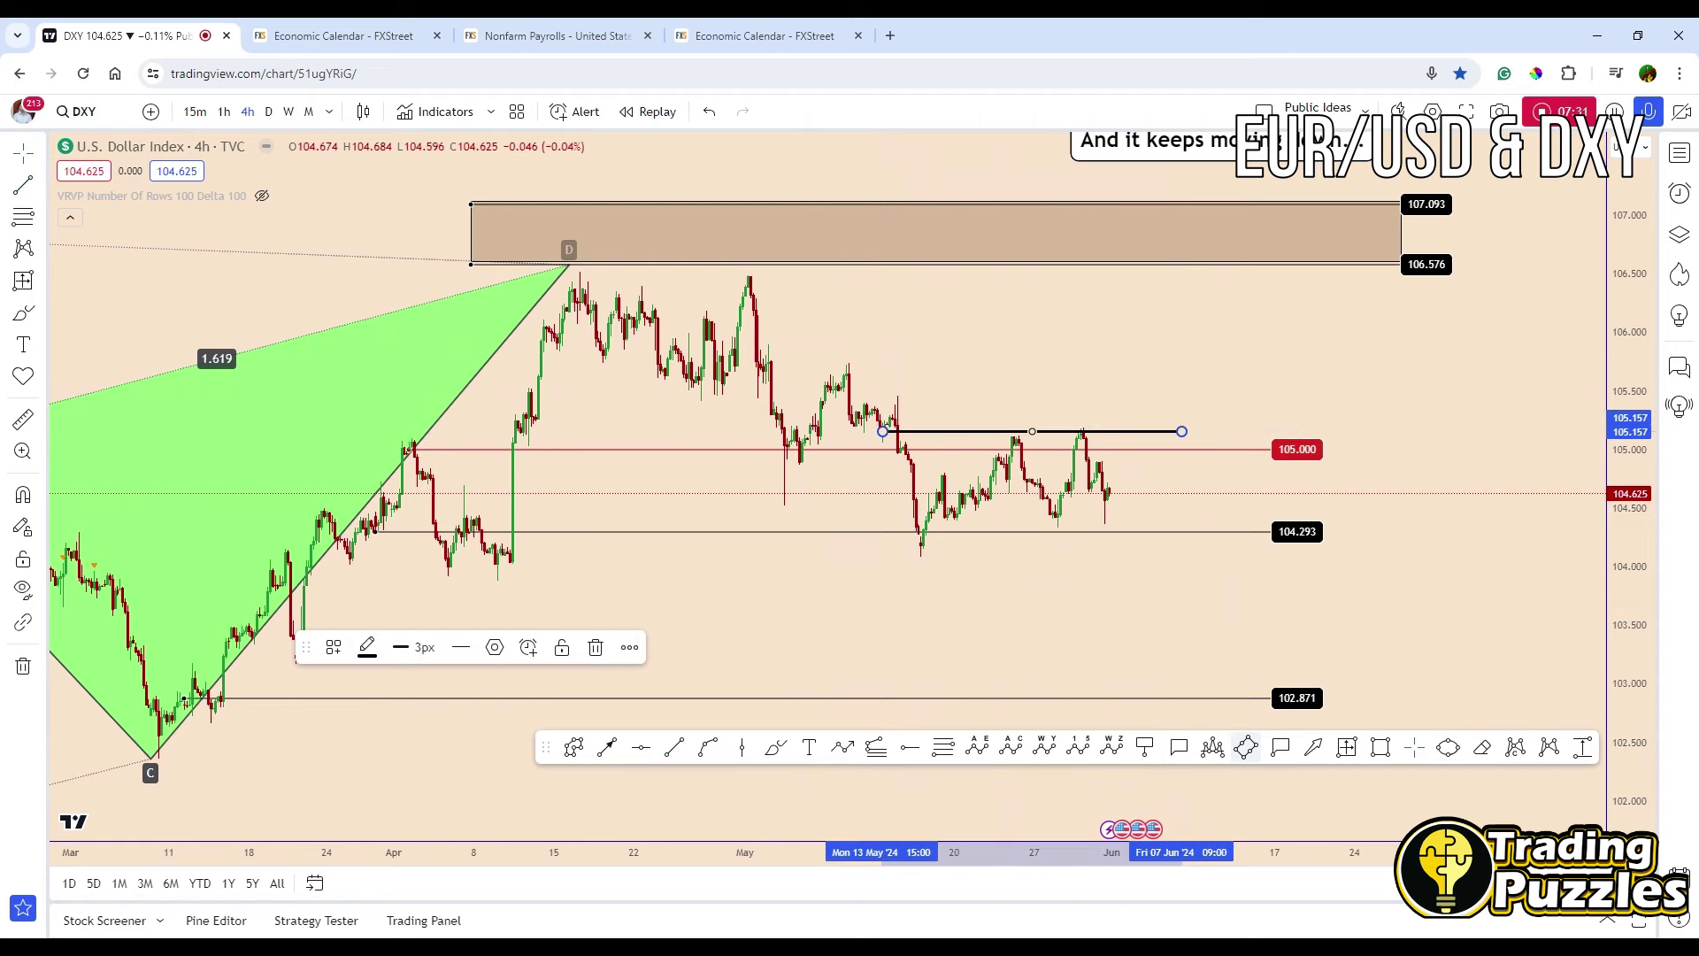
pyautogui.click(1145, 748)
pyautogui.click(899, 431)
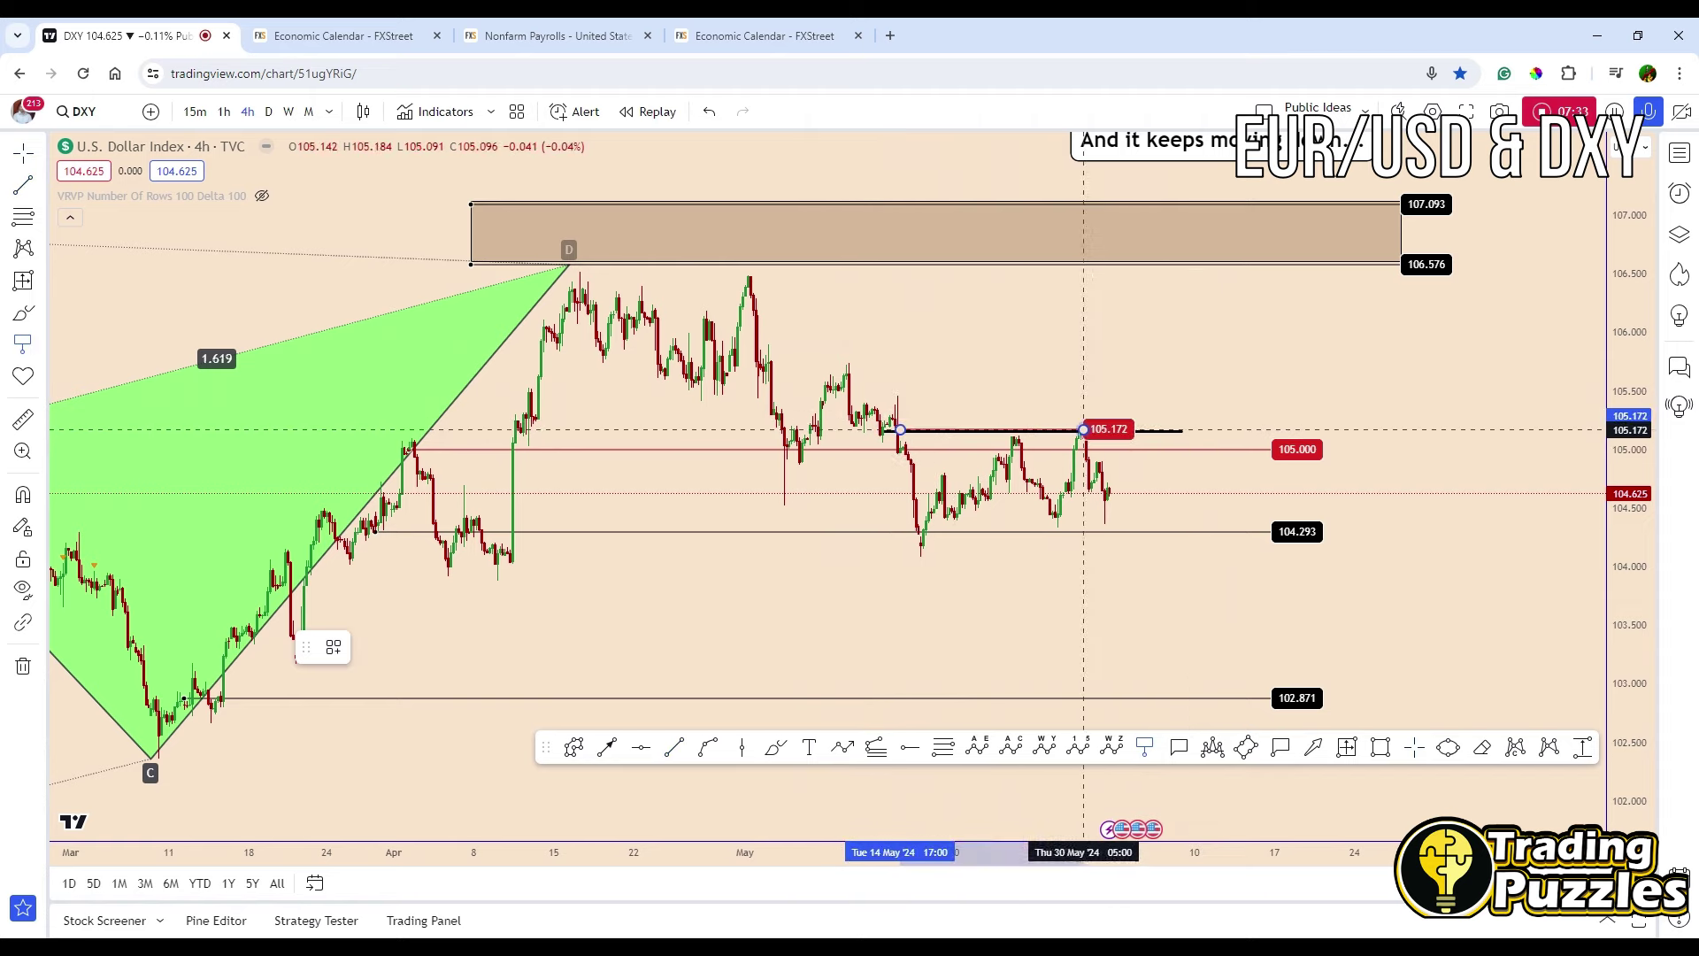
pyautogui.click(1174, 429)
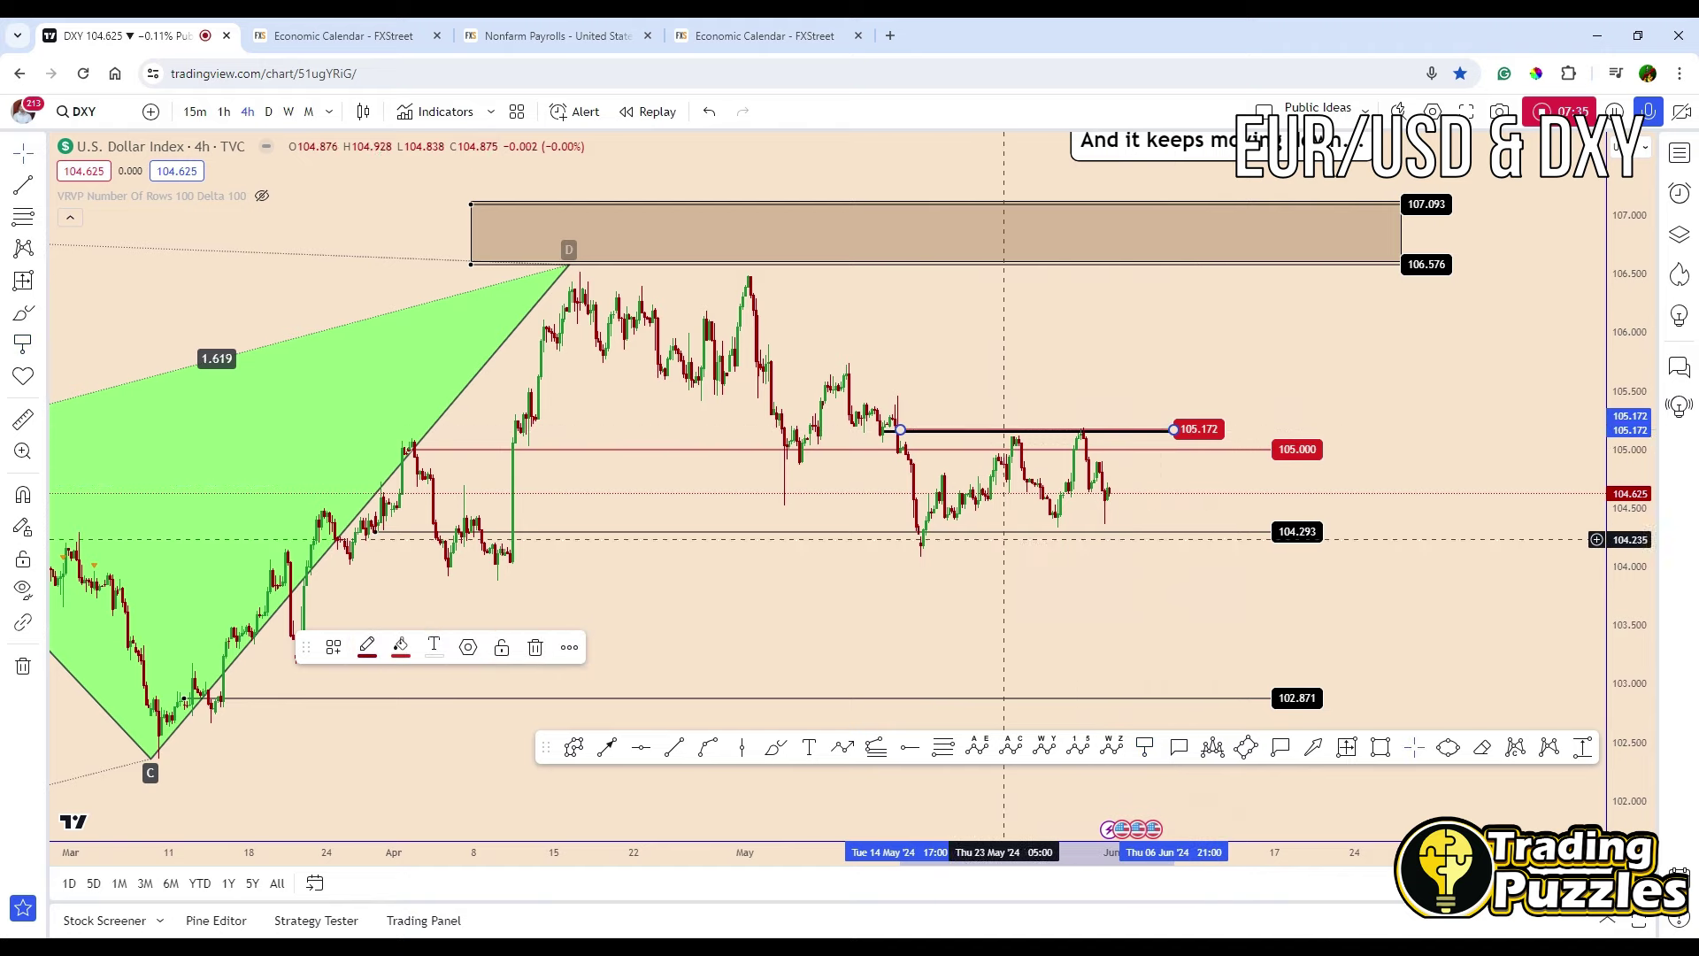
# Draw a path breaking above 105.172 up to 106.576, and a second path falling from 105.172 towards 102.871
pyautogui.click(848, 749)
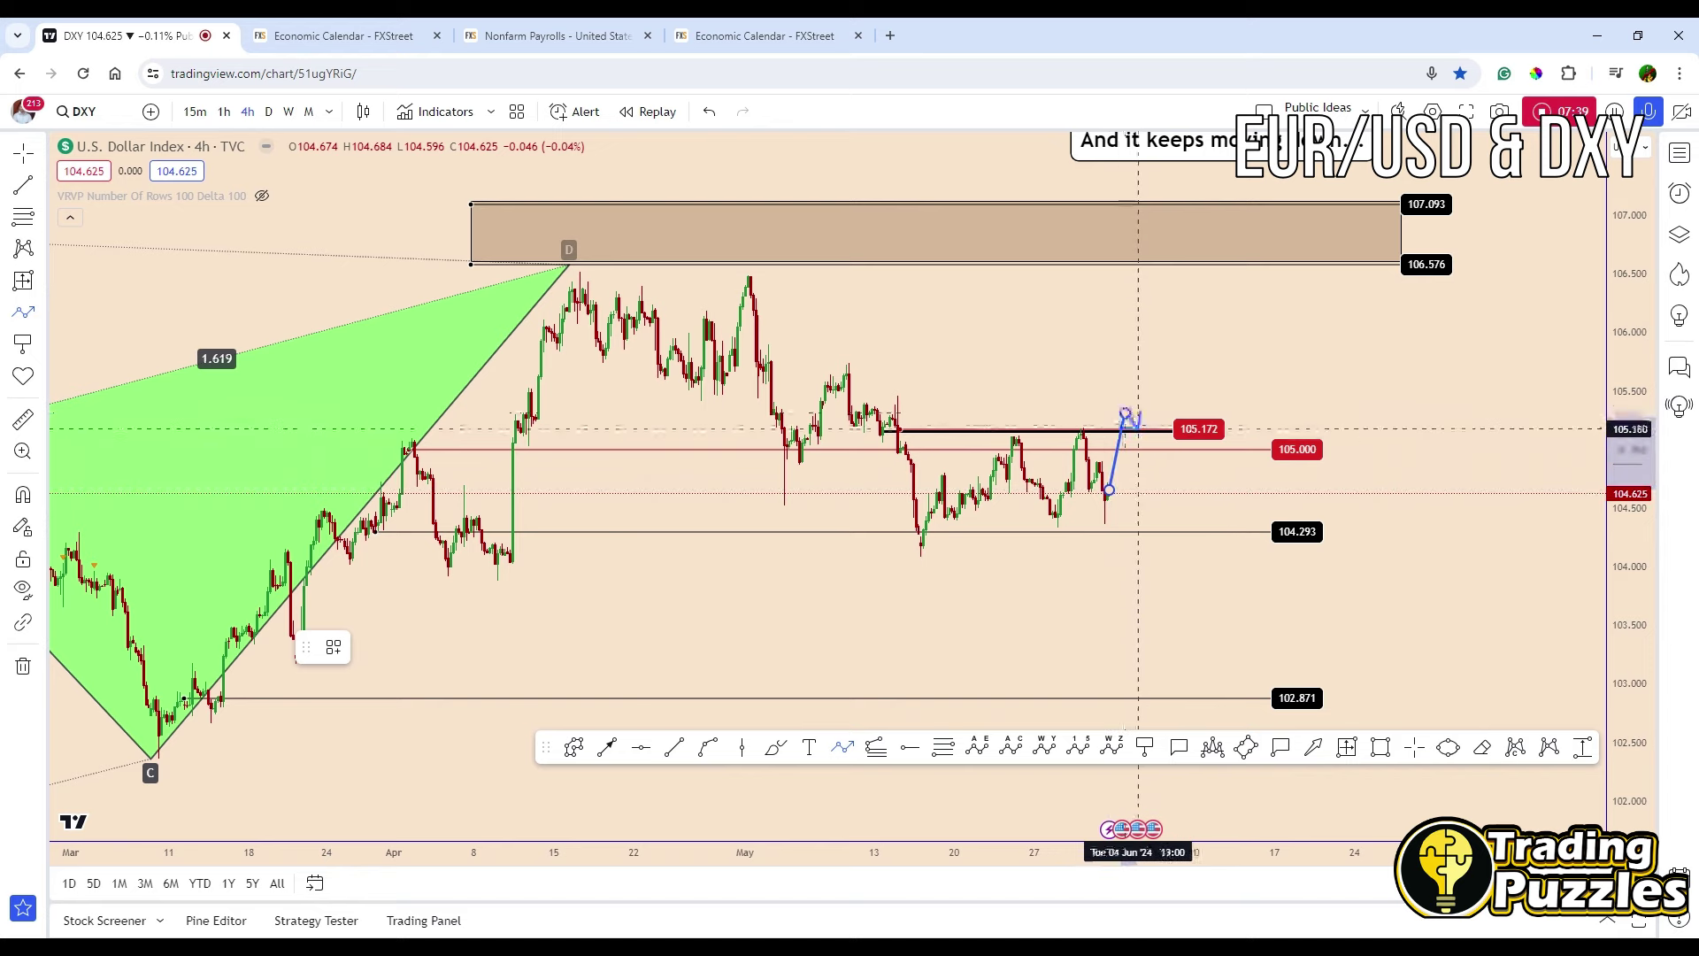
pyautogui.click(1168, 263)
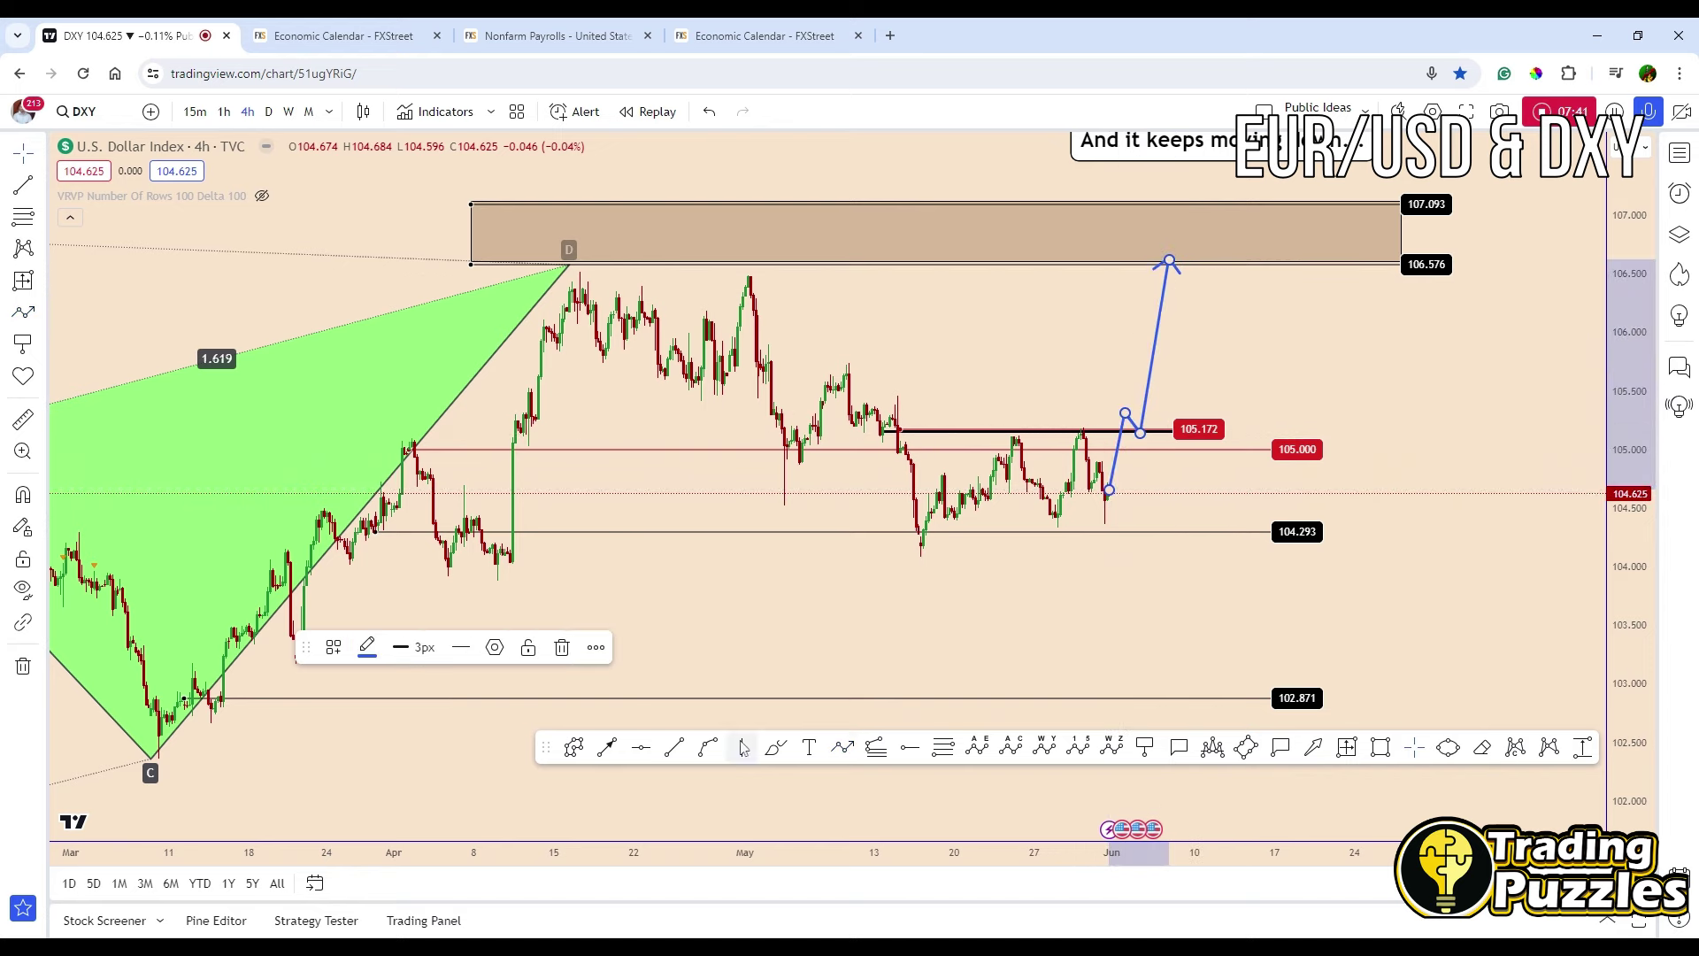
pyautogui.click(841, 750)
pyautogui.click(1119, 432)
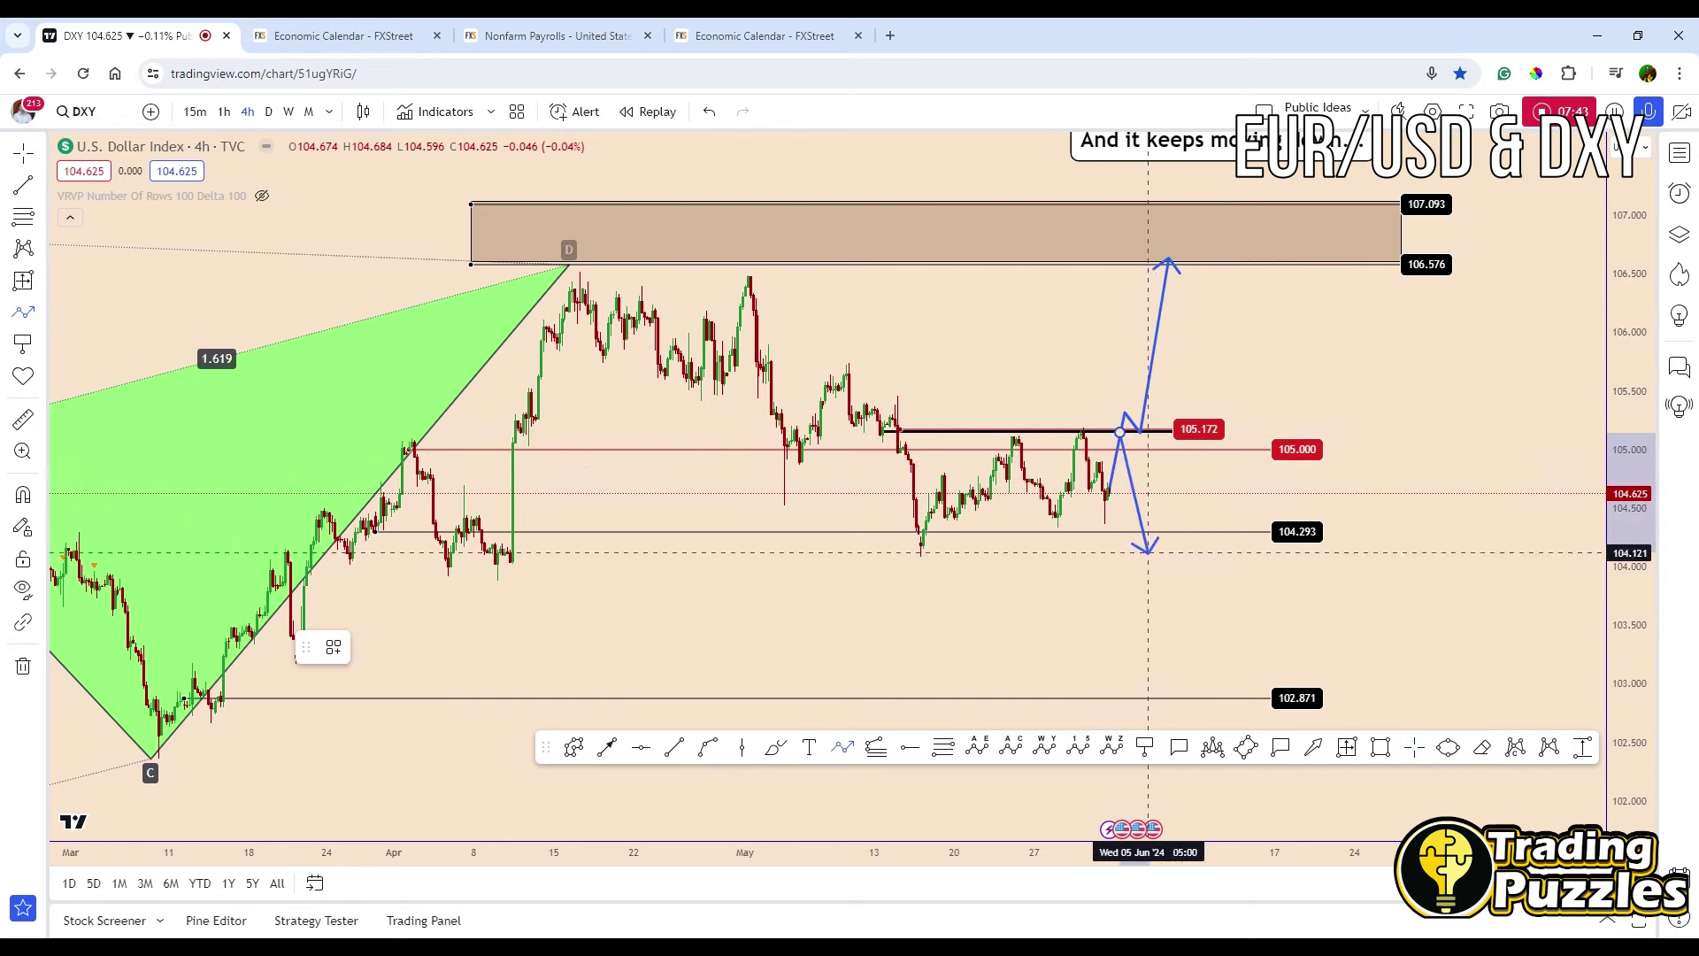
pyautogui.doubleClick(1172, 643)
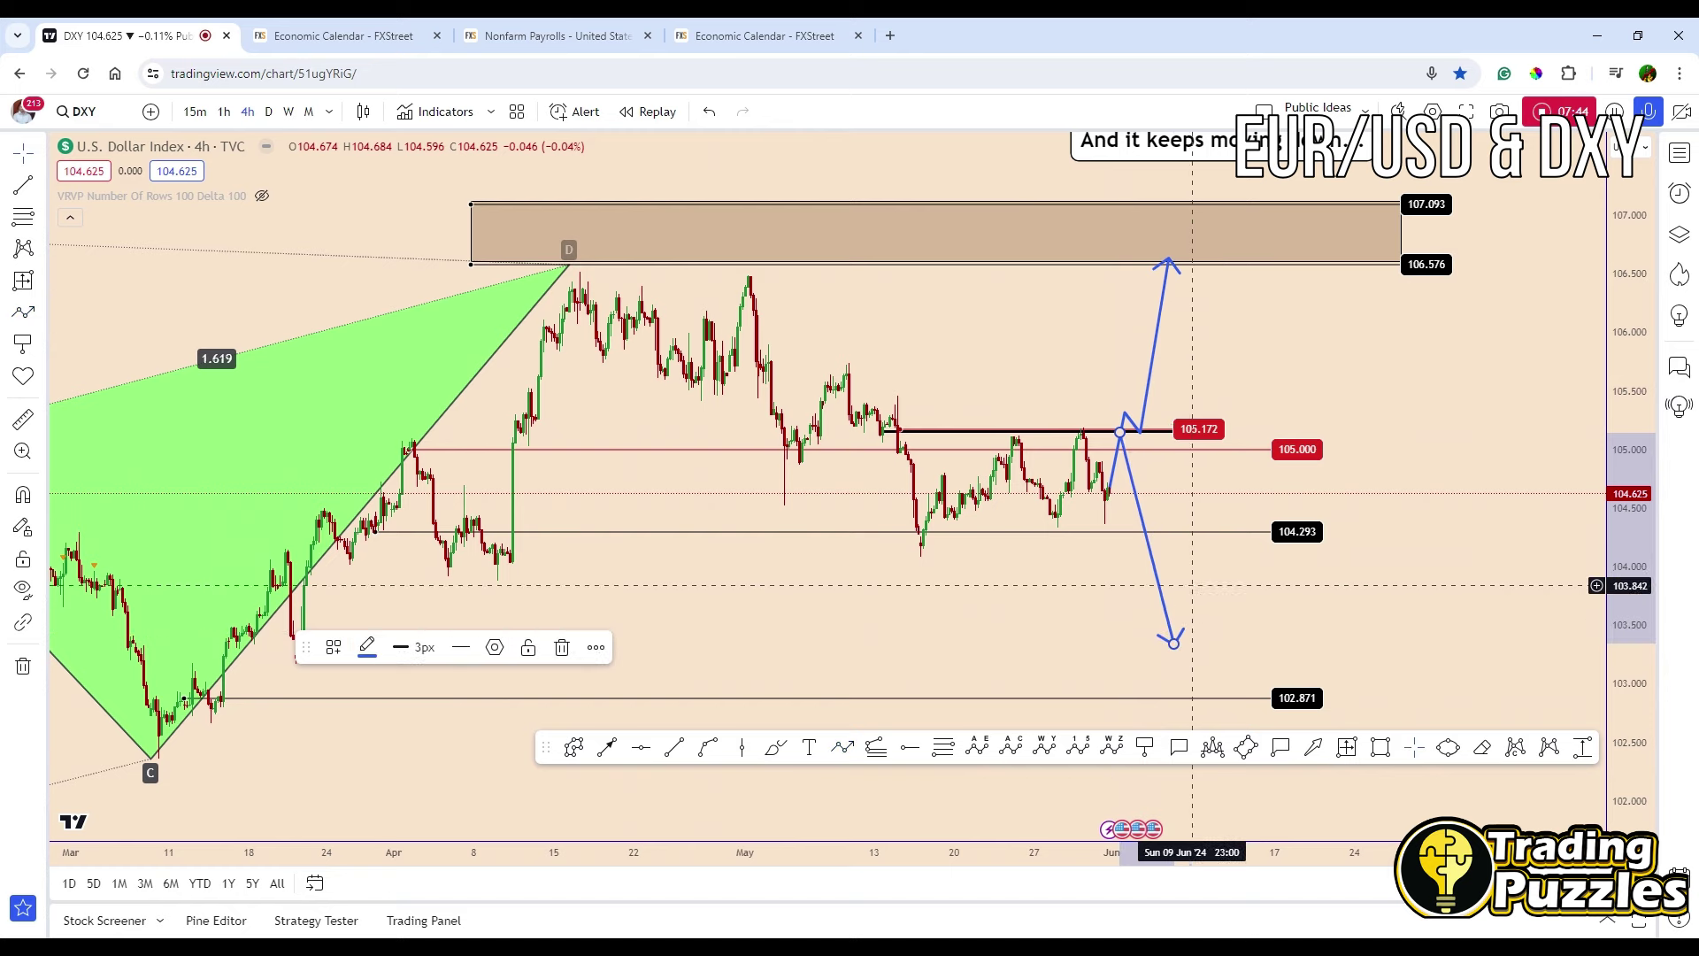
# Delete the two projected paths, the 105.172 price note and the trend line across the recent highs
pyautogui.click(1142, 428)
pyautogui.press('Delete')
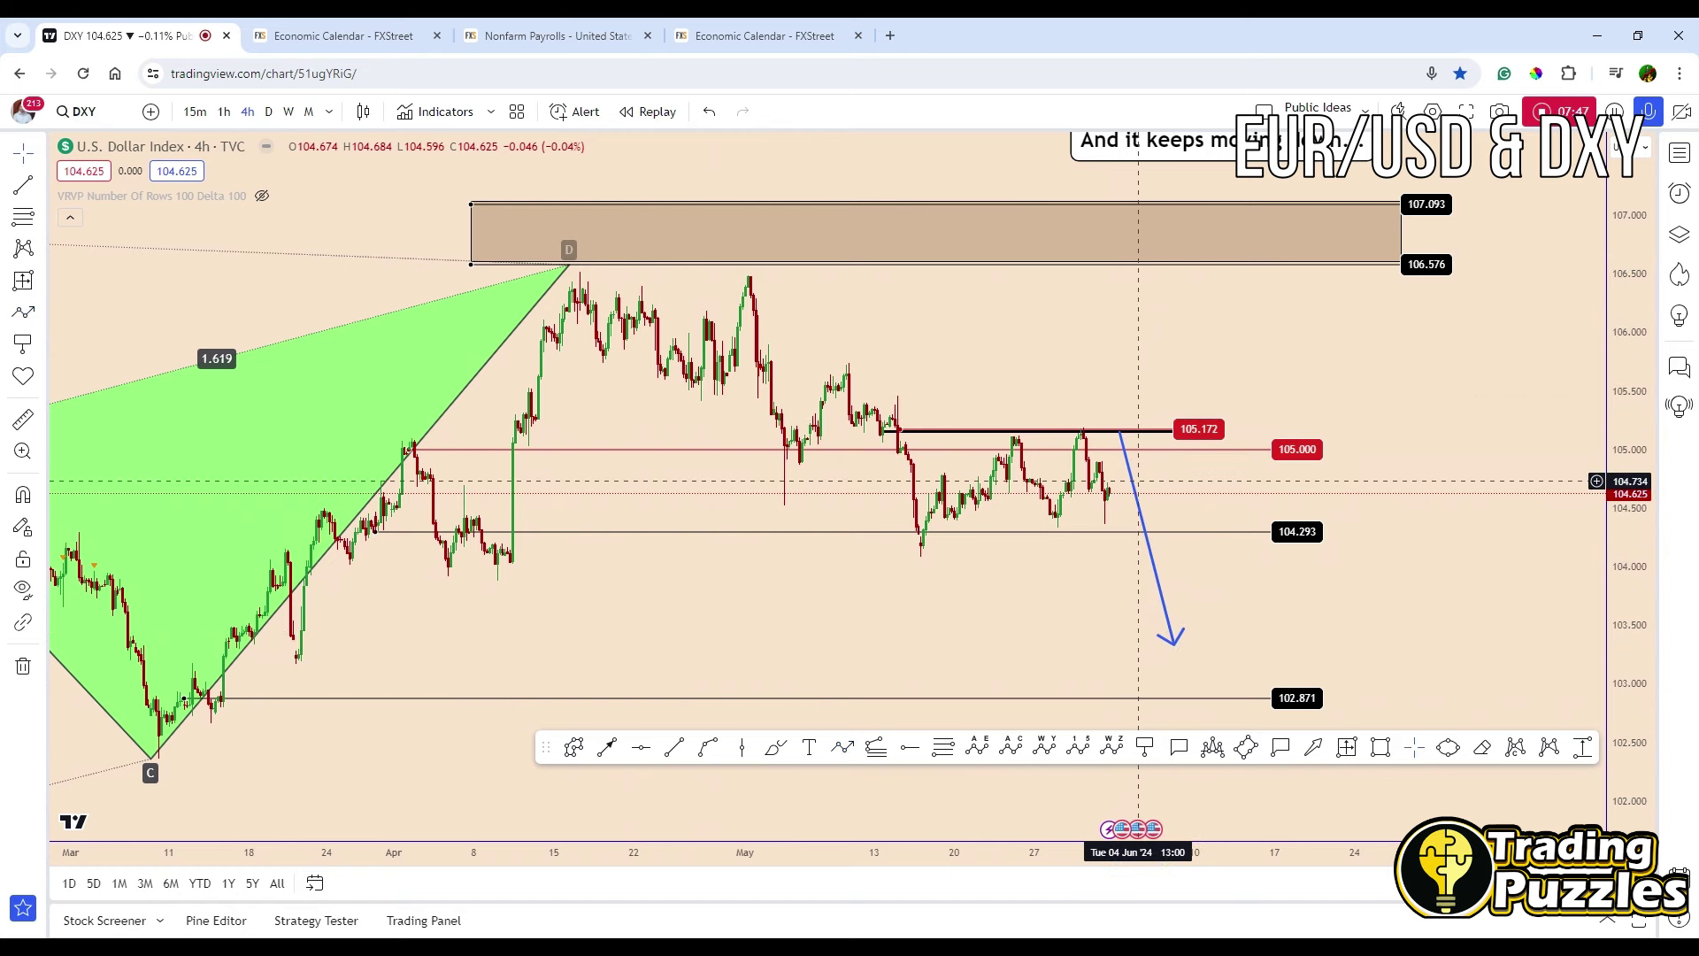
pyautogui.click(1134, 489)
pyautogui.press('Delete')
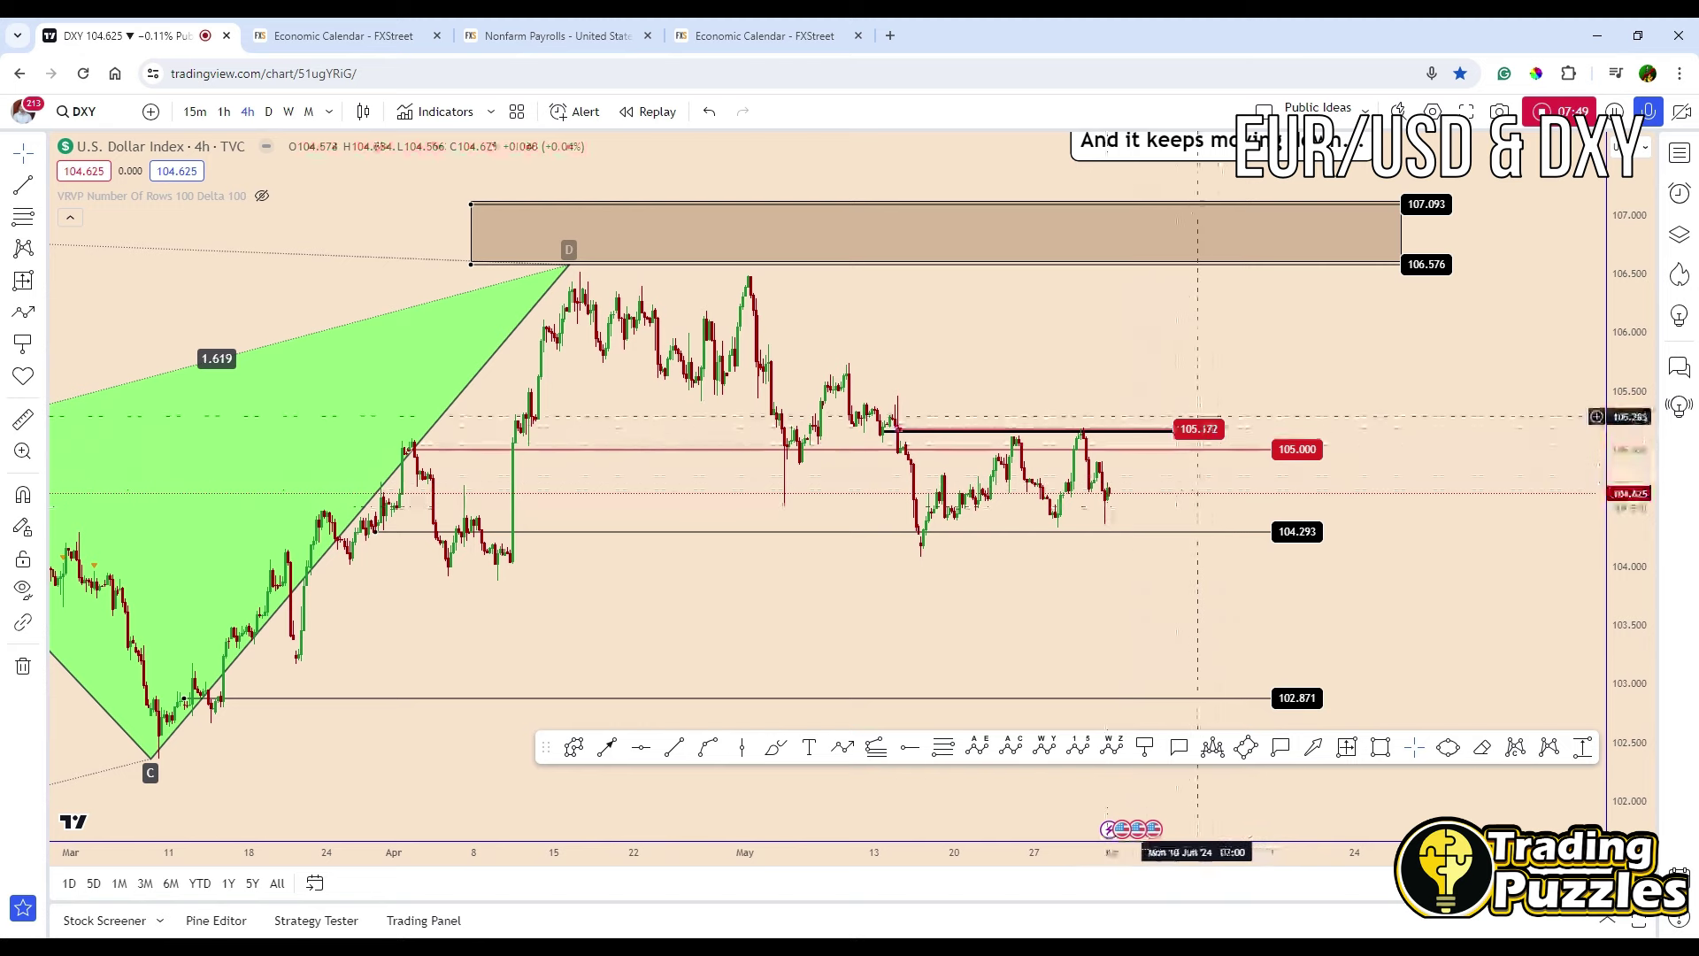
pyautogui.click(1174, 430)
pyautogui.press('Delete')
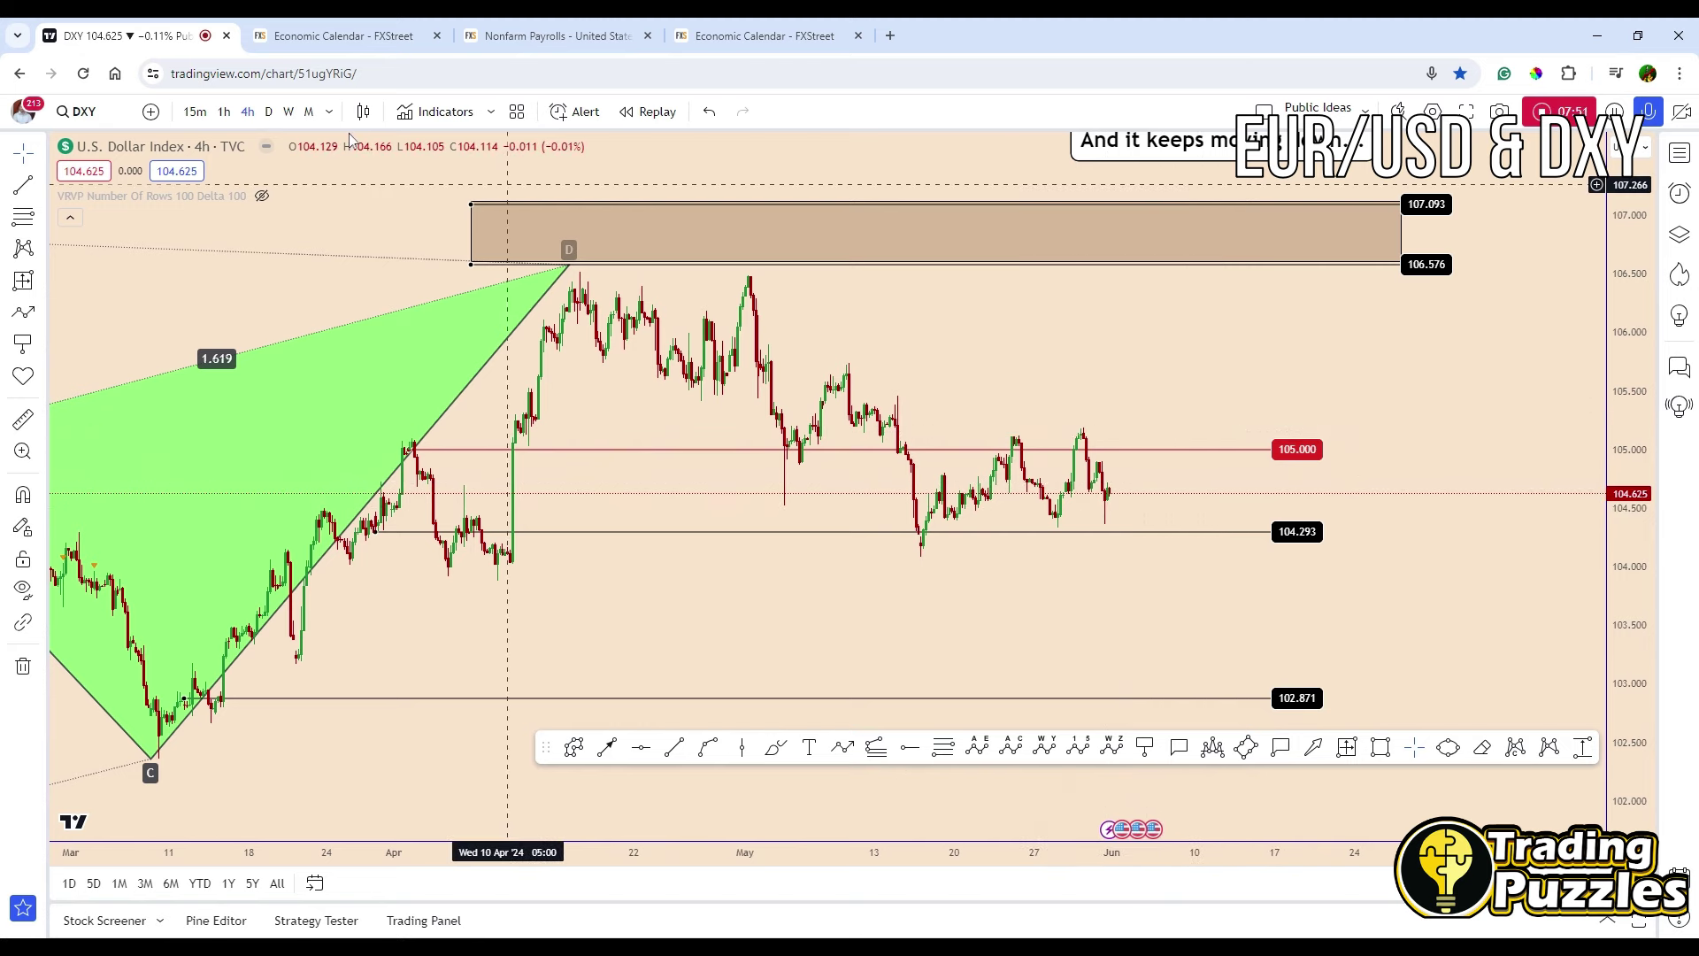
# Trace the decline from point D to the late-May high with two brush strokes, and undo both strokes
pyautogui.scroll(-5, 1444, 383)
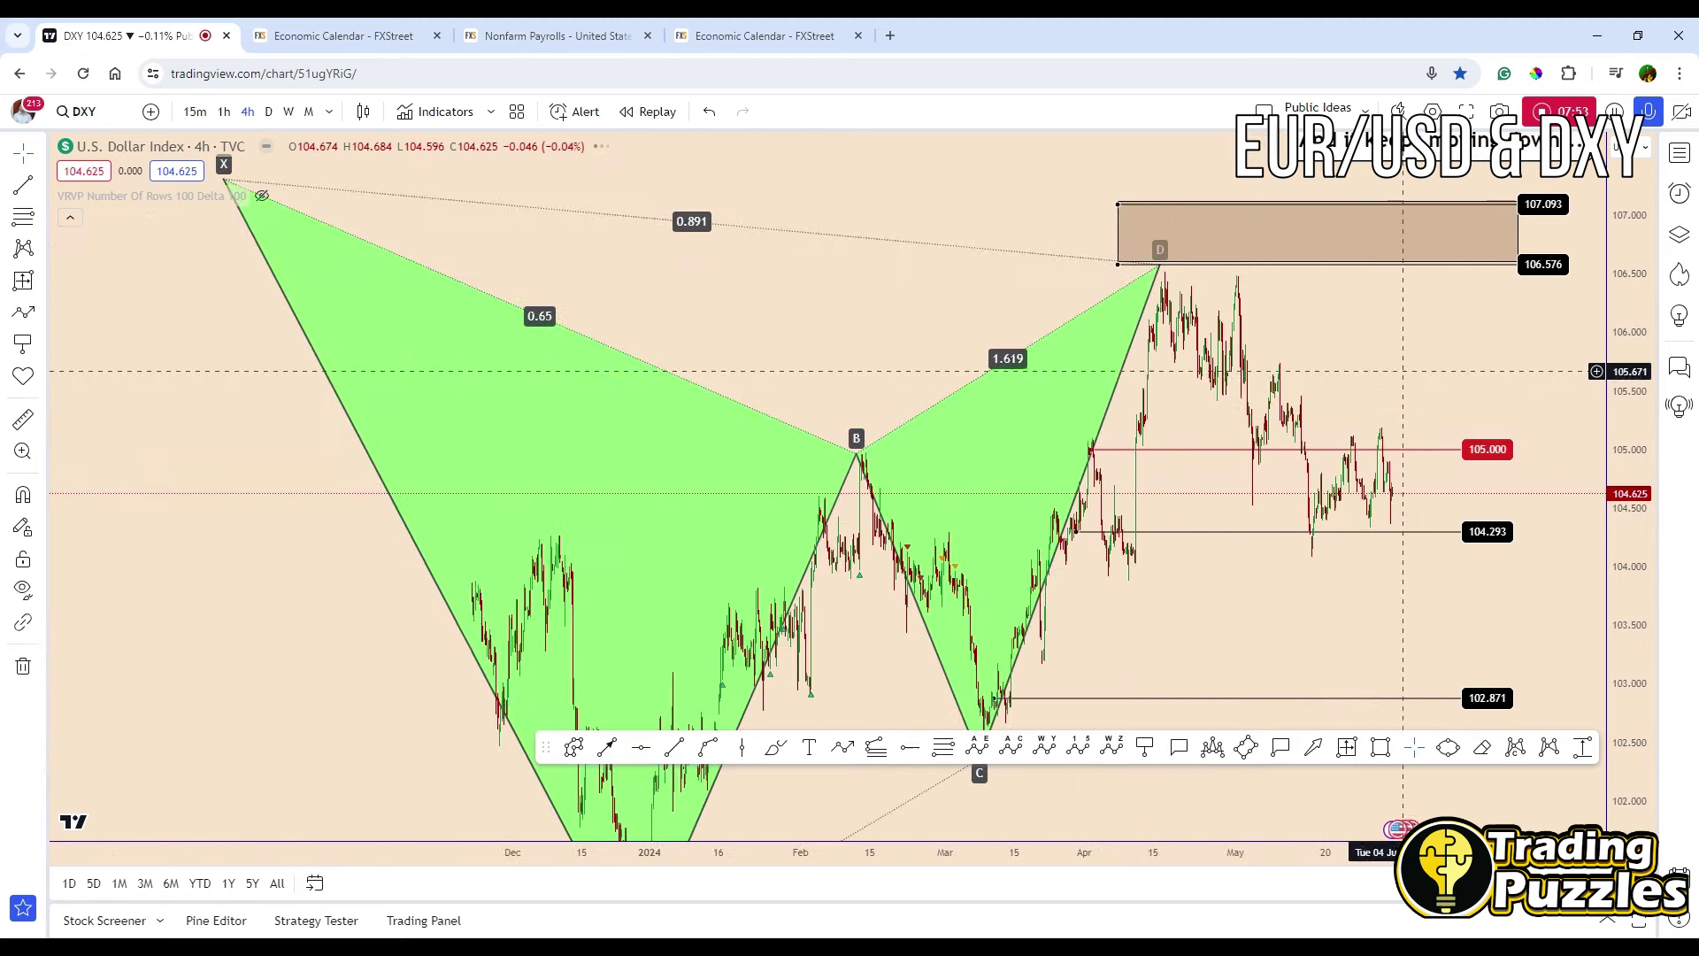
pyautogui.scroll(5, 1444, 382)
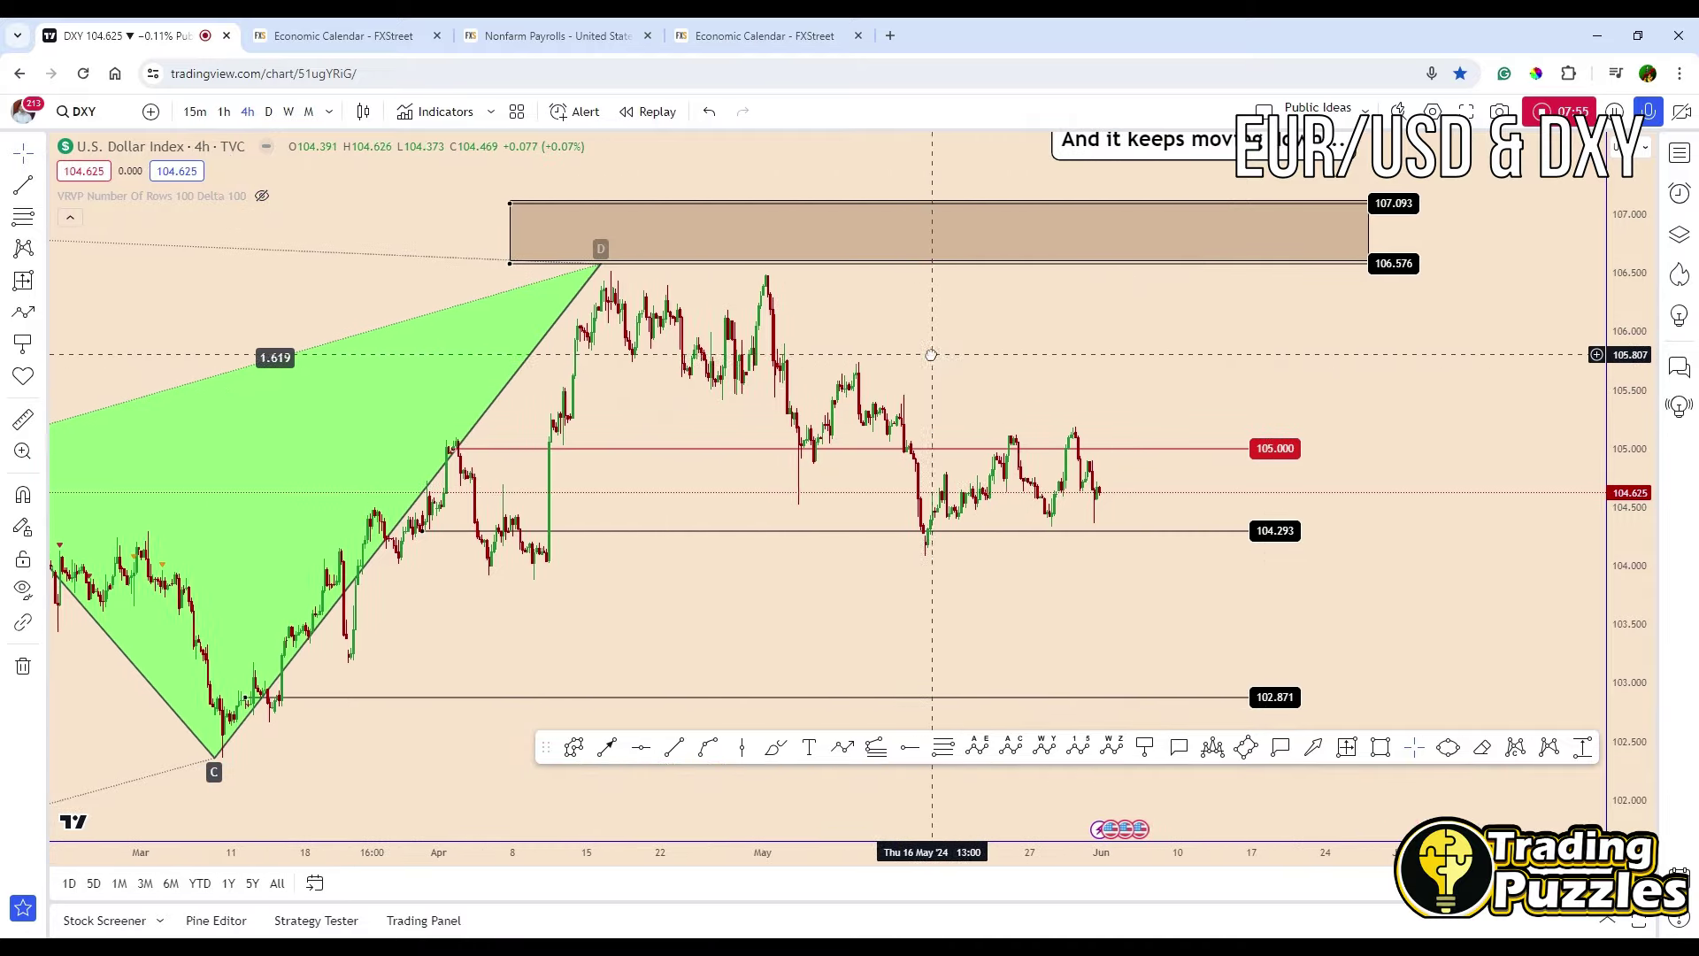
pyautogui.click(775, 747)
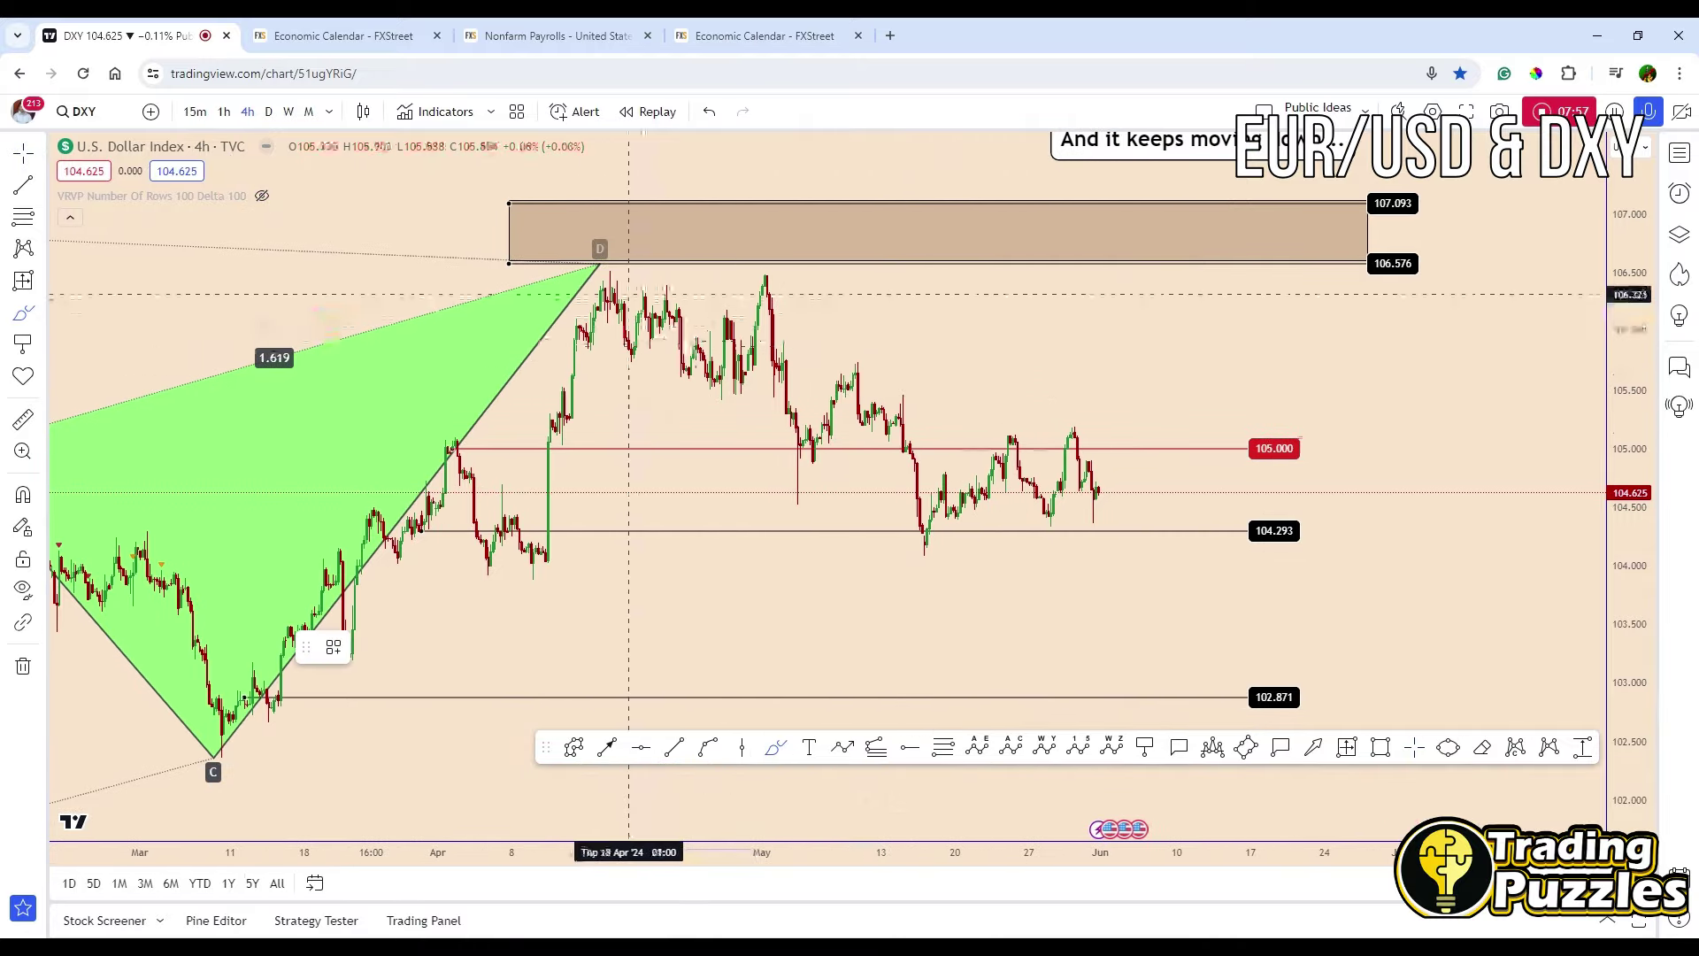
pyautogui.moveTo(610, 279)
pyautogui.mouseDown()
pyautogui.moveTo(637, 354)
pyautogui.moveTo(708, 384)
pyautogui.moveTo(762, 288)
pyautogui.moveTo(799, 475)
pyautogui.mouseUp()
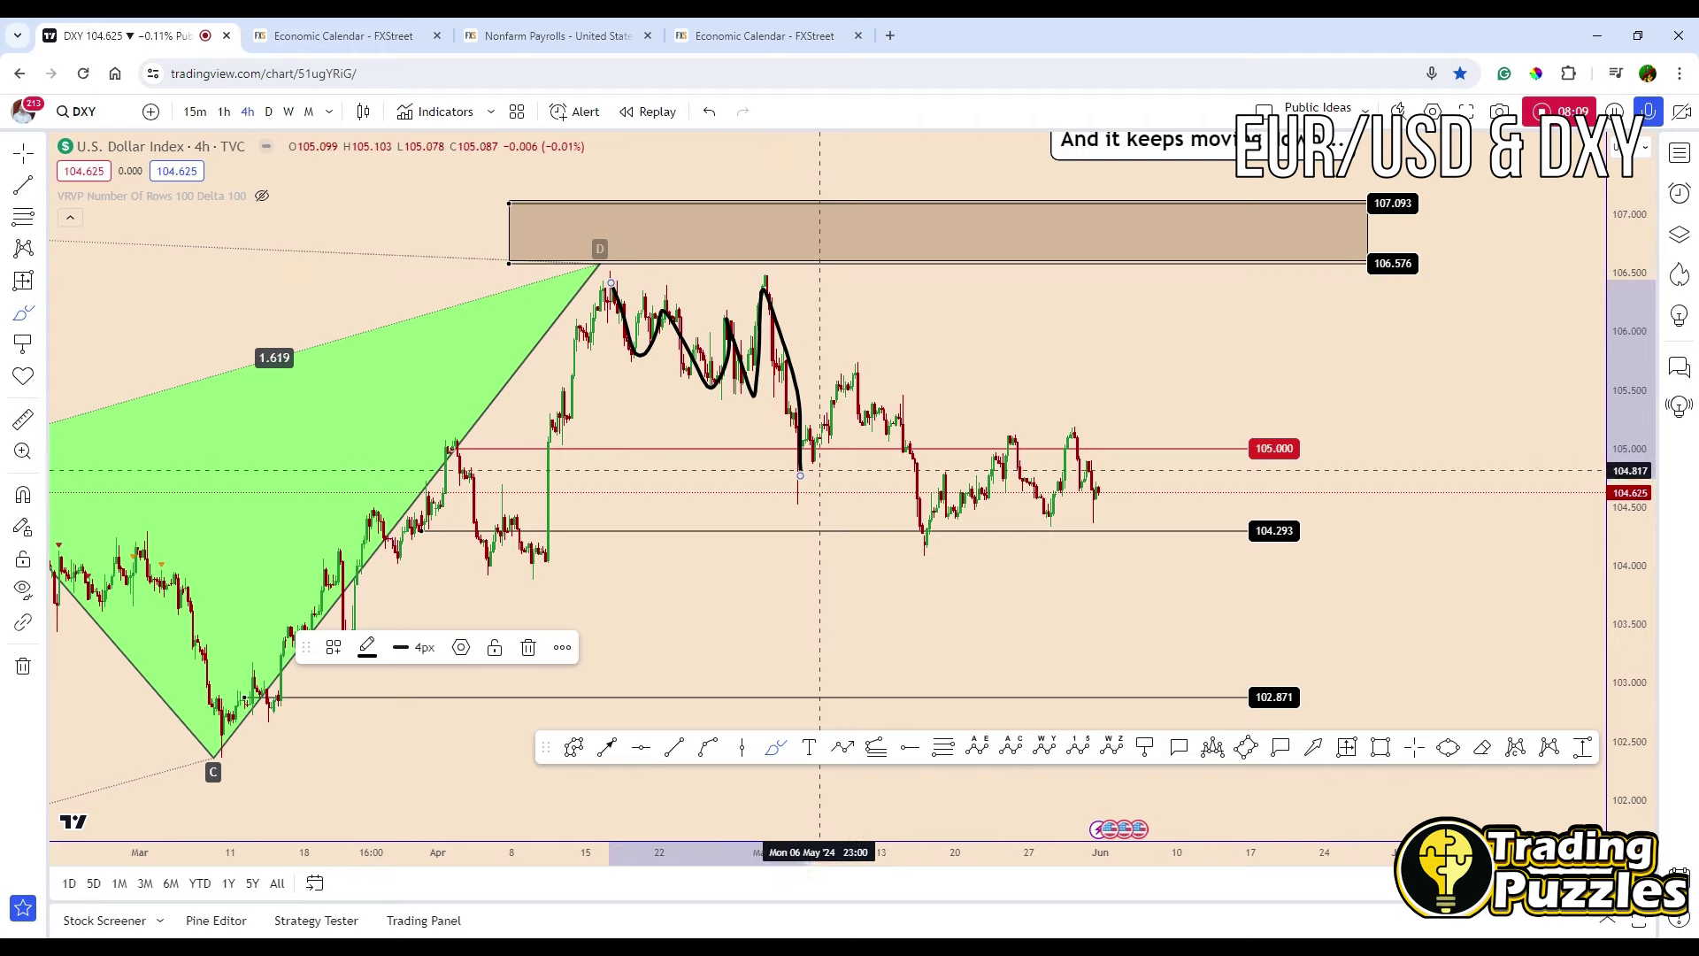
pyautogui.moveTo(798, 414)
pyautogui.mouseDown()
pyautogui.moveTo(805, 490)
pyautogui.moveTo(853, 368)
pyautogui.moveTo(927, 540)
pyautogui.moveTo(993, 448)
pyautogui.mouseUp()
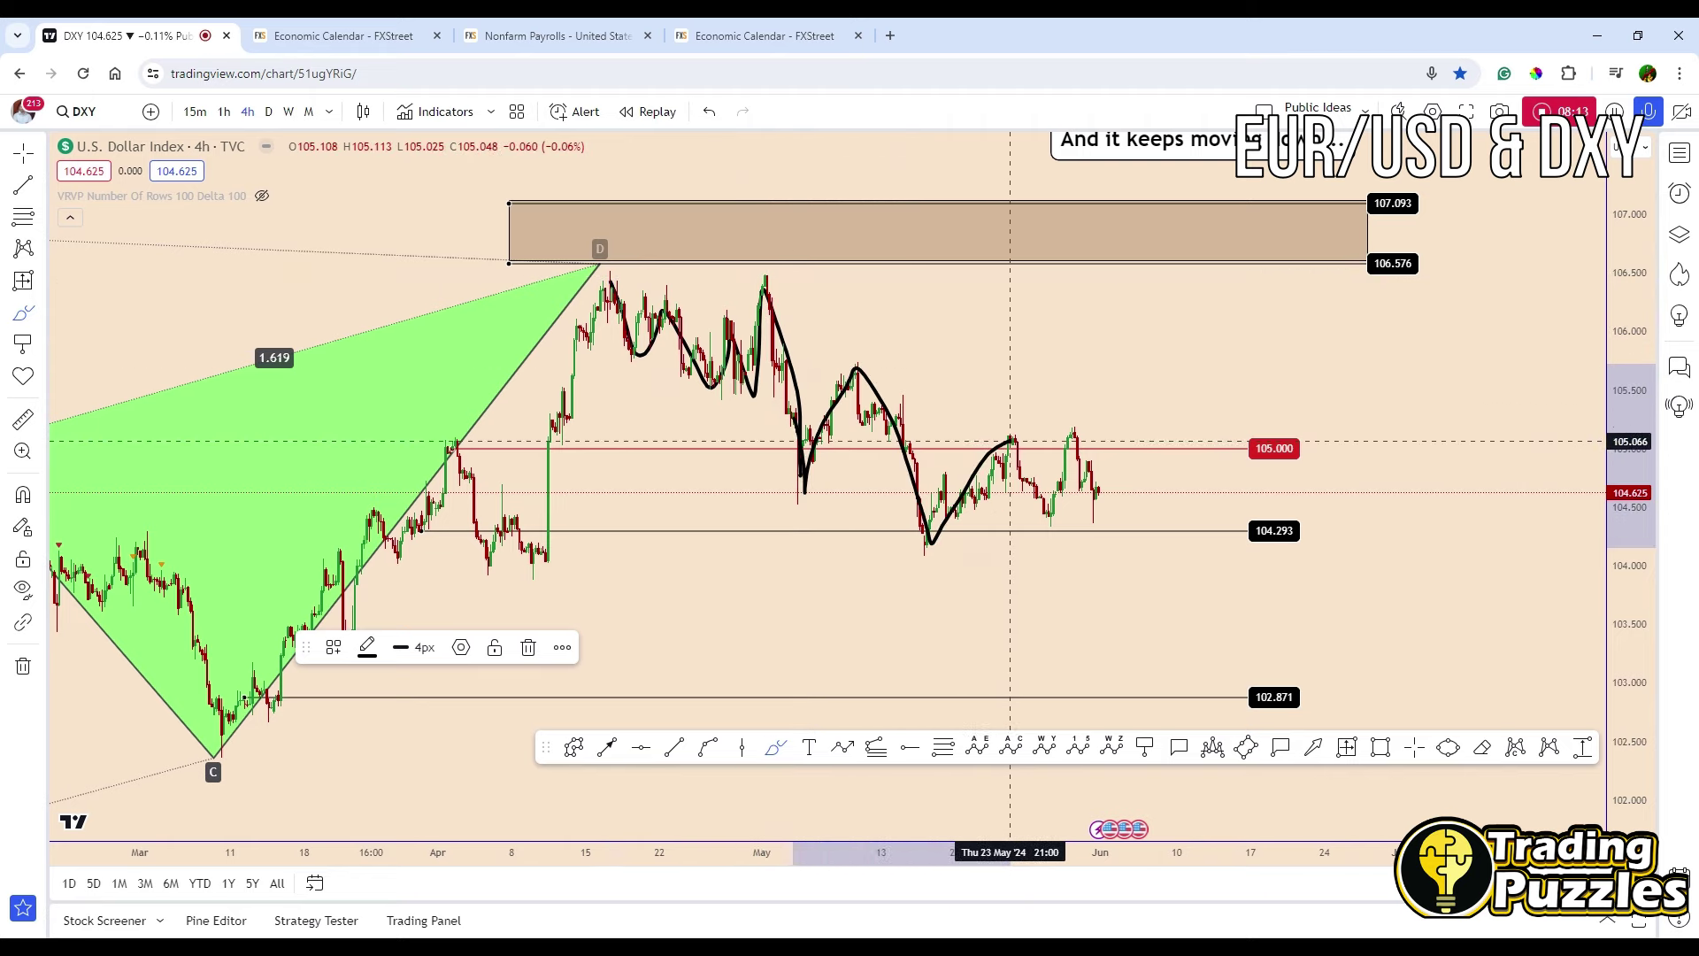
pyautogui.hotkey('ctrl', 'z')
pyautogui.hotkey('ctrl', 'z')
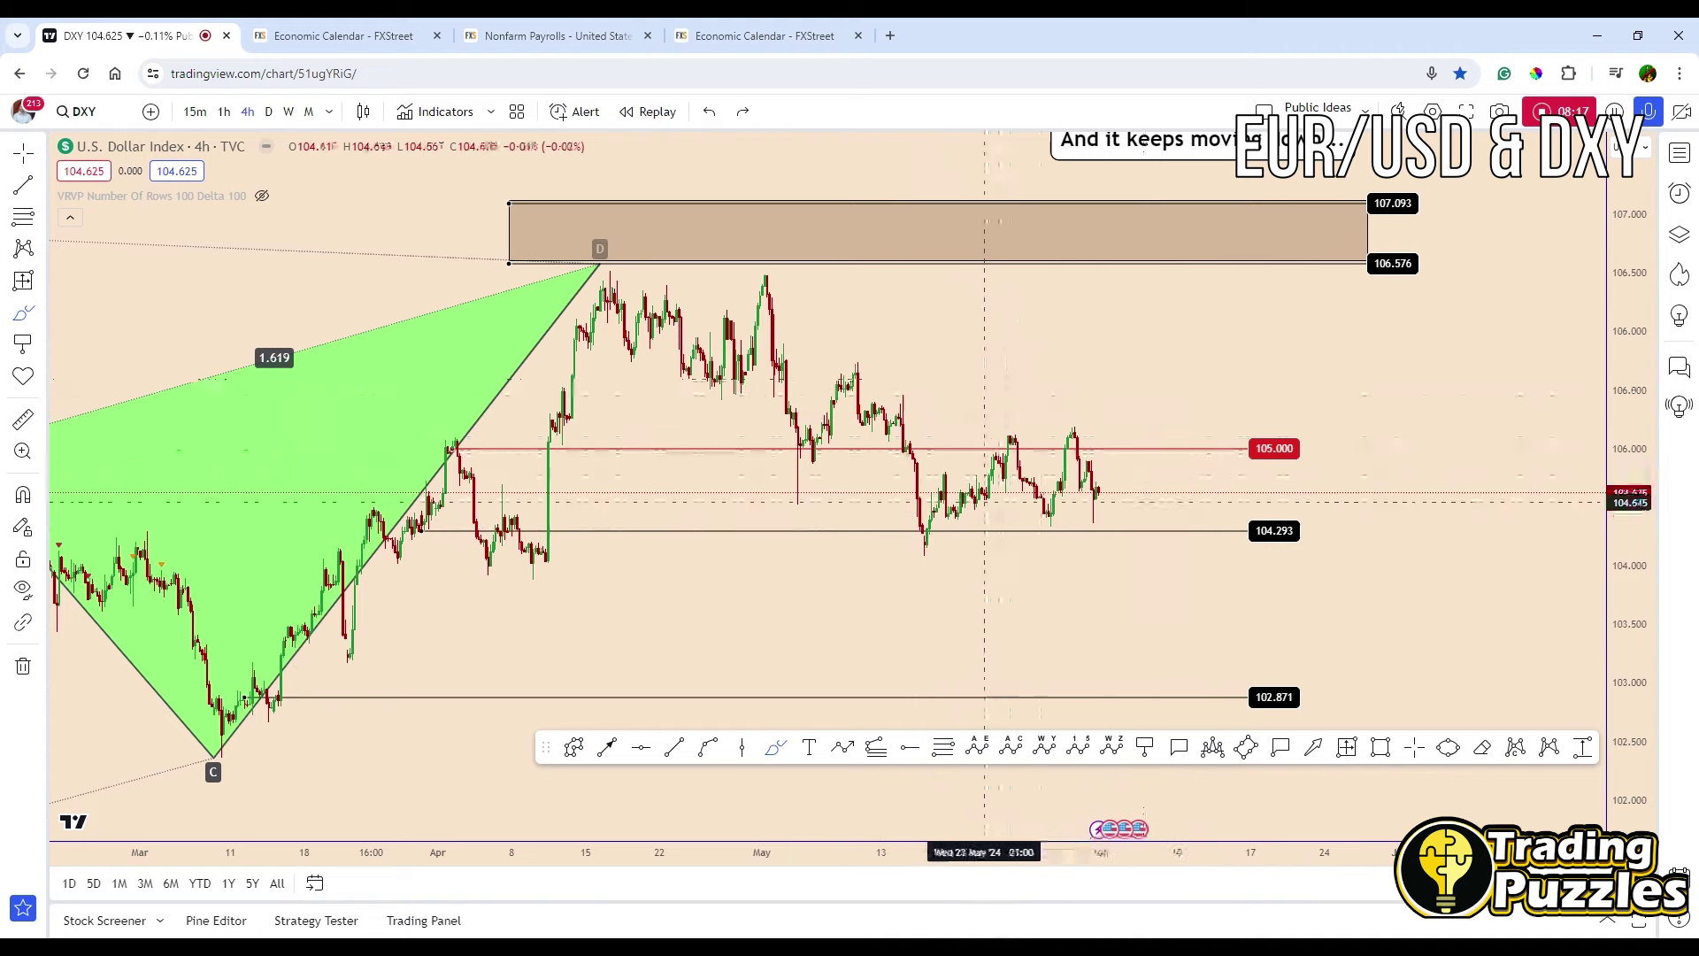
# Brush a wave falling to 102.871, boundary lines around the range and an upward breakout arrow, and undo all the strokes
pyautogui.moveTo(926, 547)
pyautogui.mouseDown()
pyautogui.moveTo(978, 447)
pyautogui.moveTo(1040, 473)
pyautogui.mouseUp()
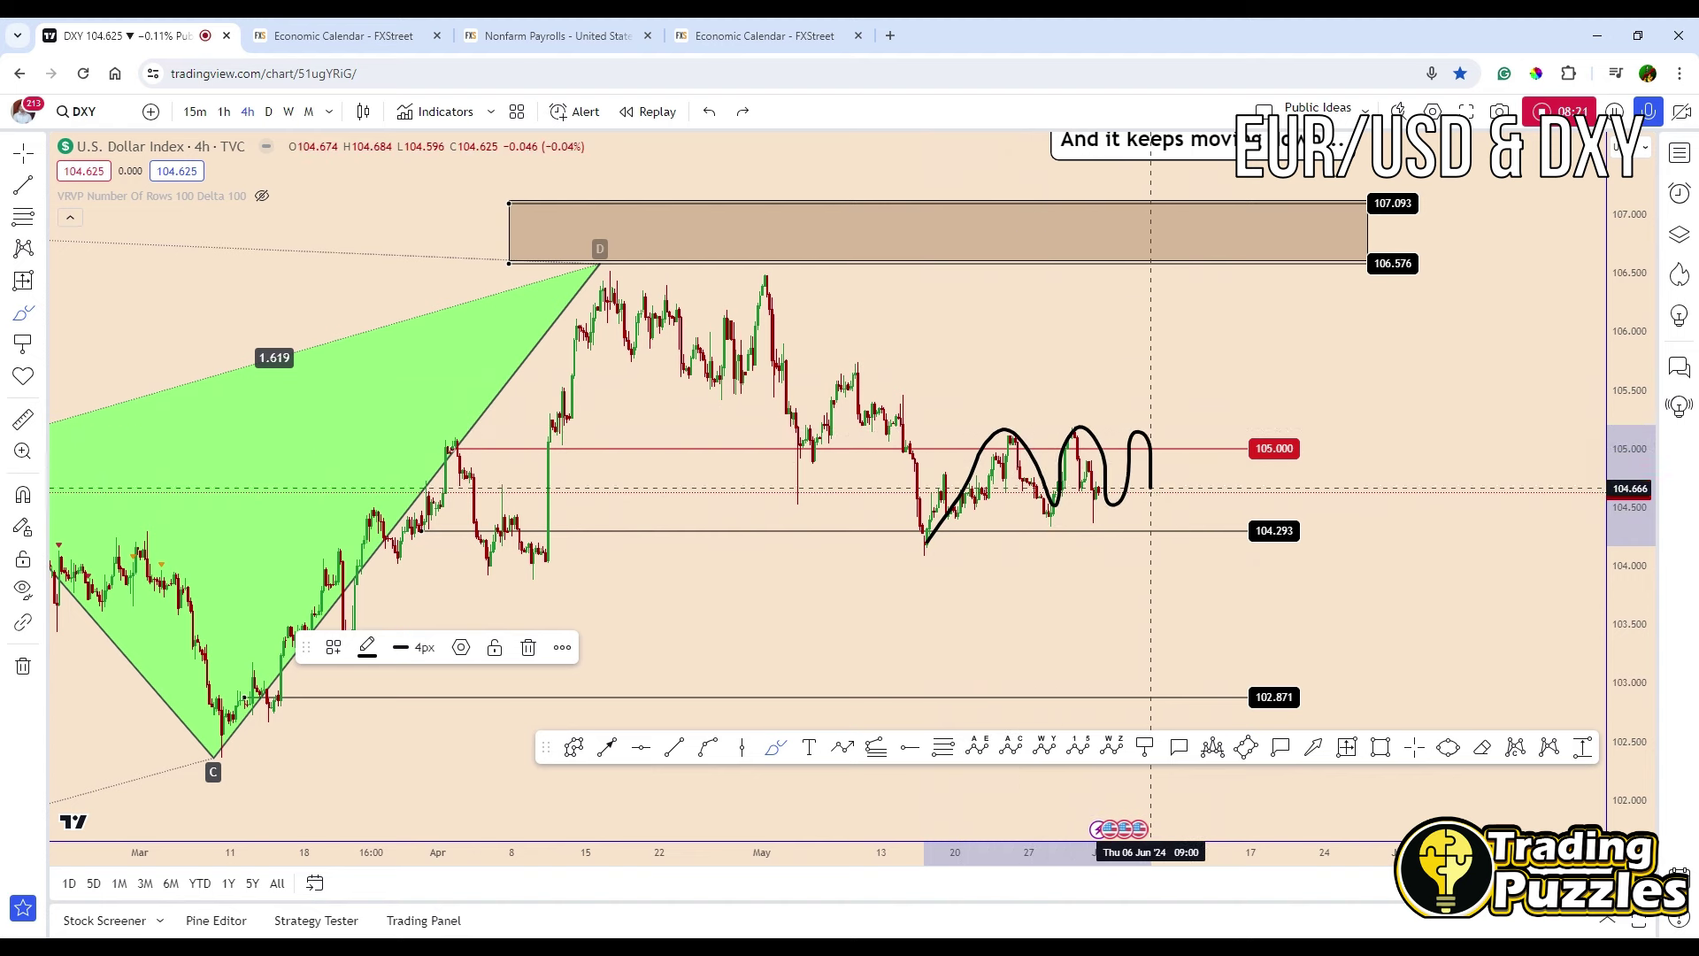
pyautogui.moveTo(1172, 493); pyautogui.dragTo(1211, 698)
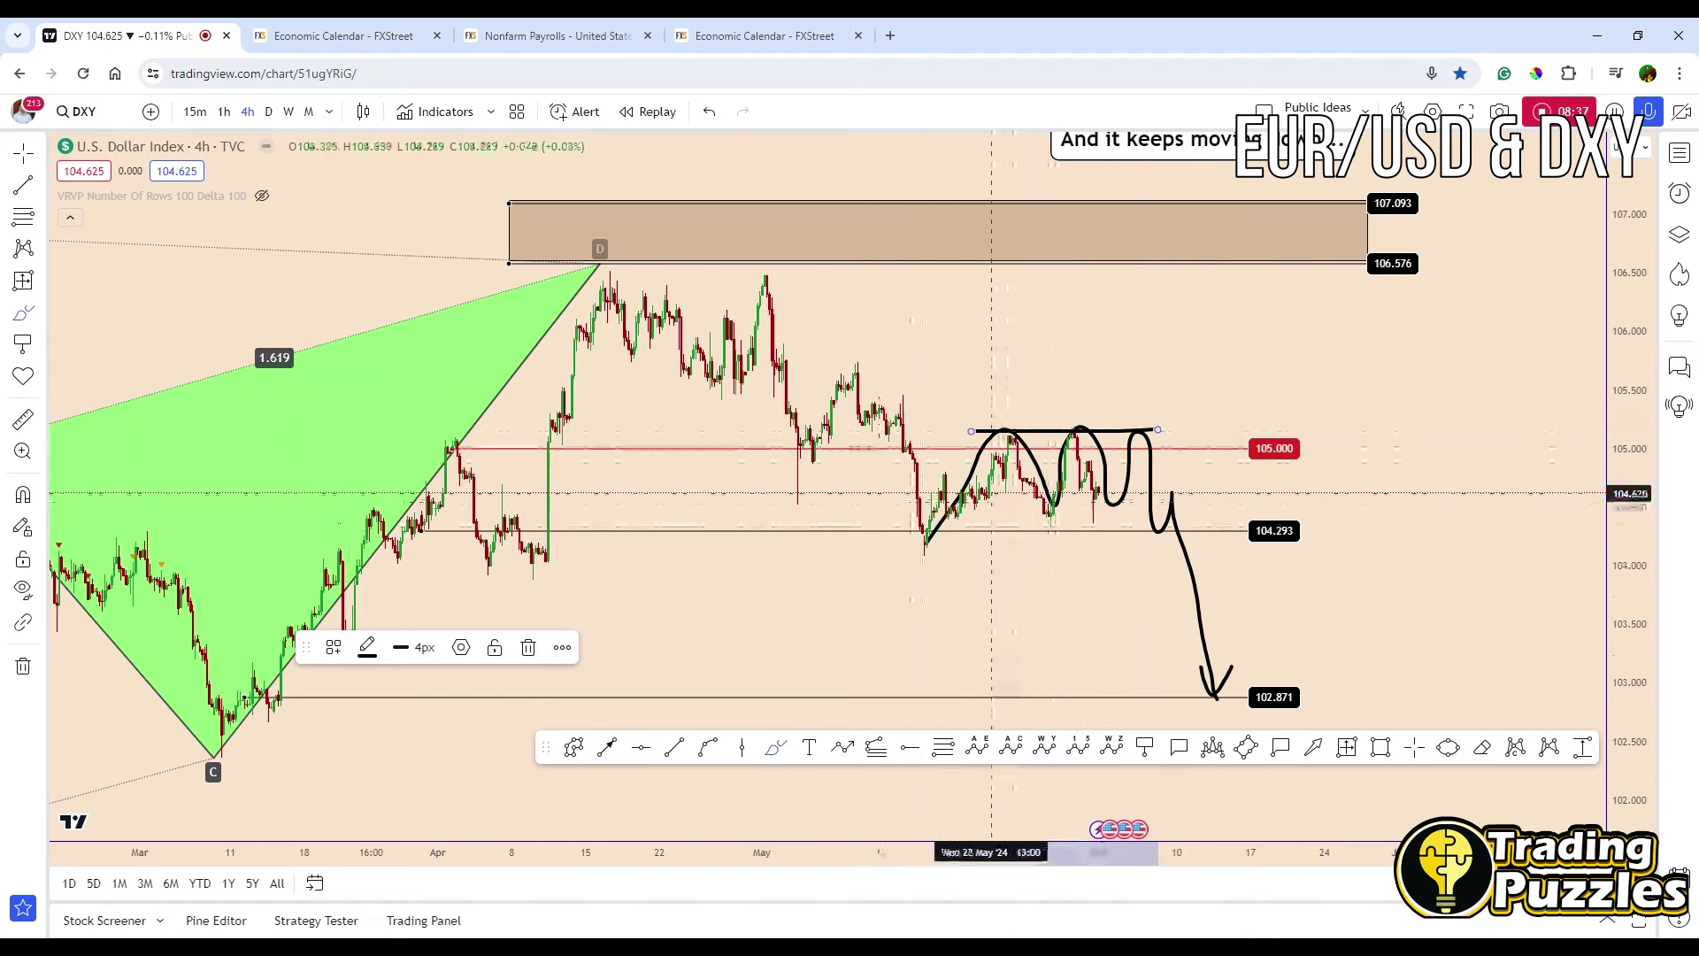
pyautogui.moveTo(926, 544); pyautogui.dragTo(1201, 492)
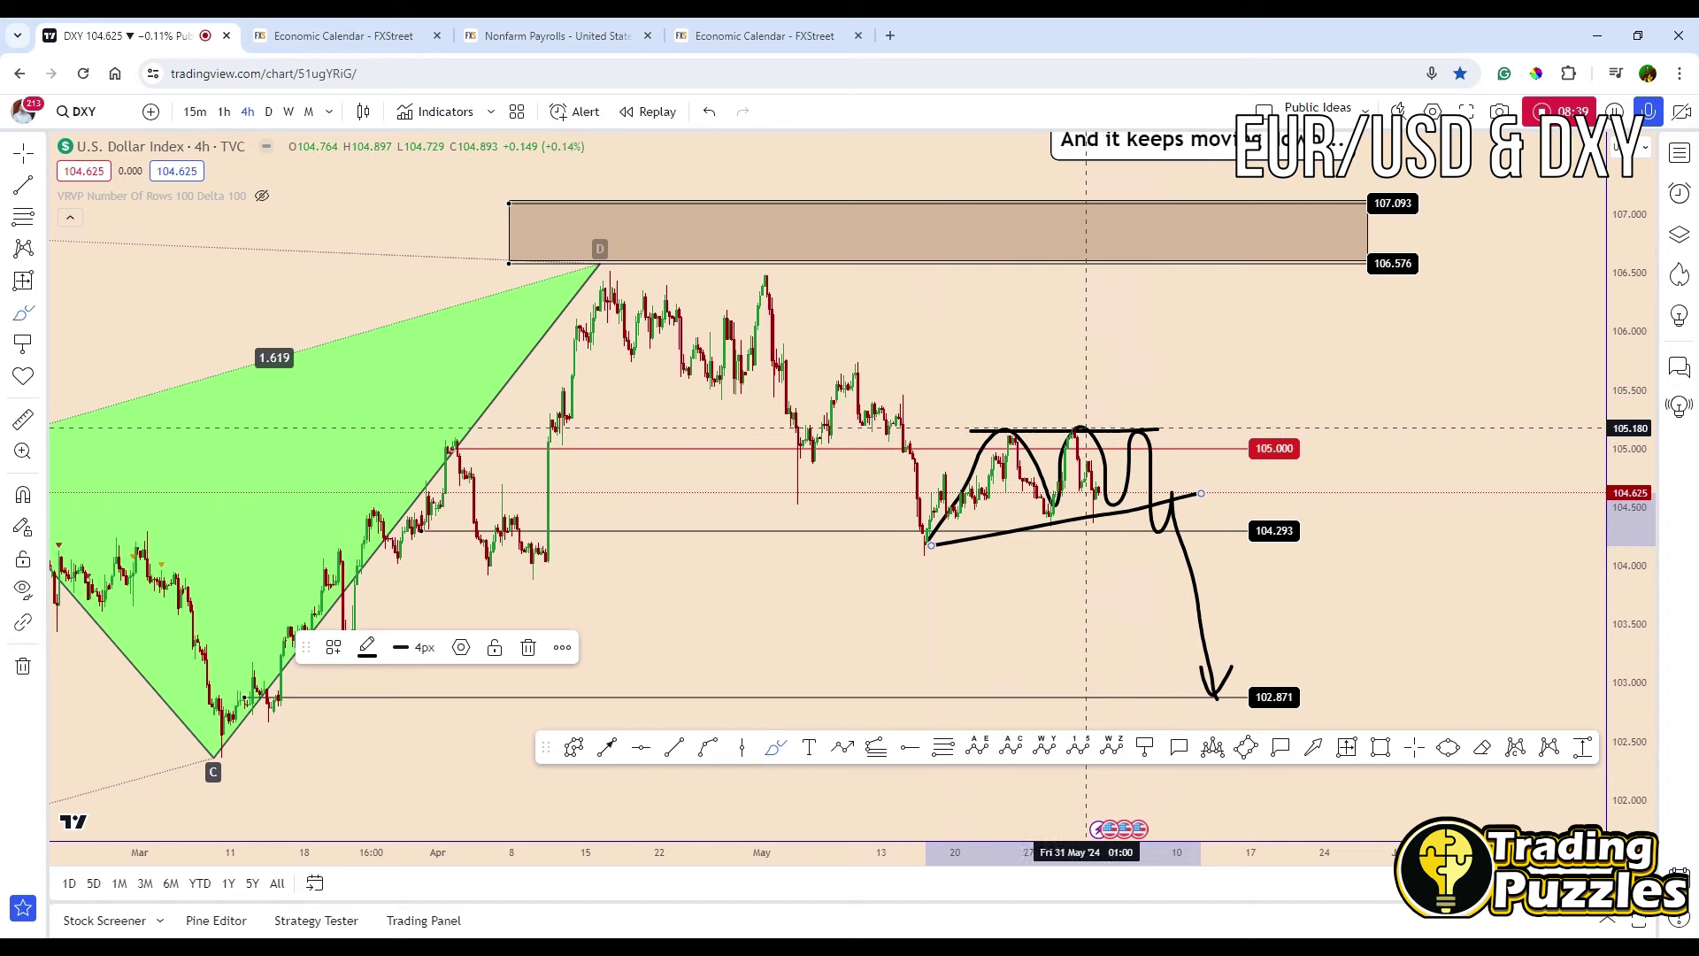
pyautogui.moveTo(1107, 434)
pyautogui.mouseDown()
pyautogui.moveTo(1153, 275)
pyautogui.moveTo(1193, 353)
pyautogui.mouseUp()
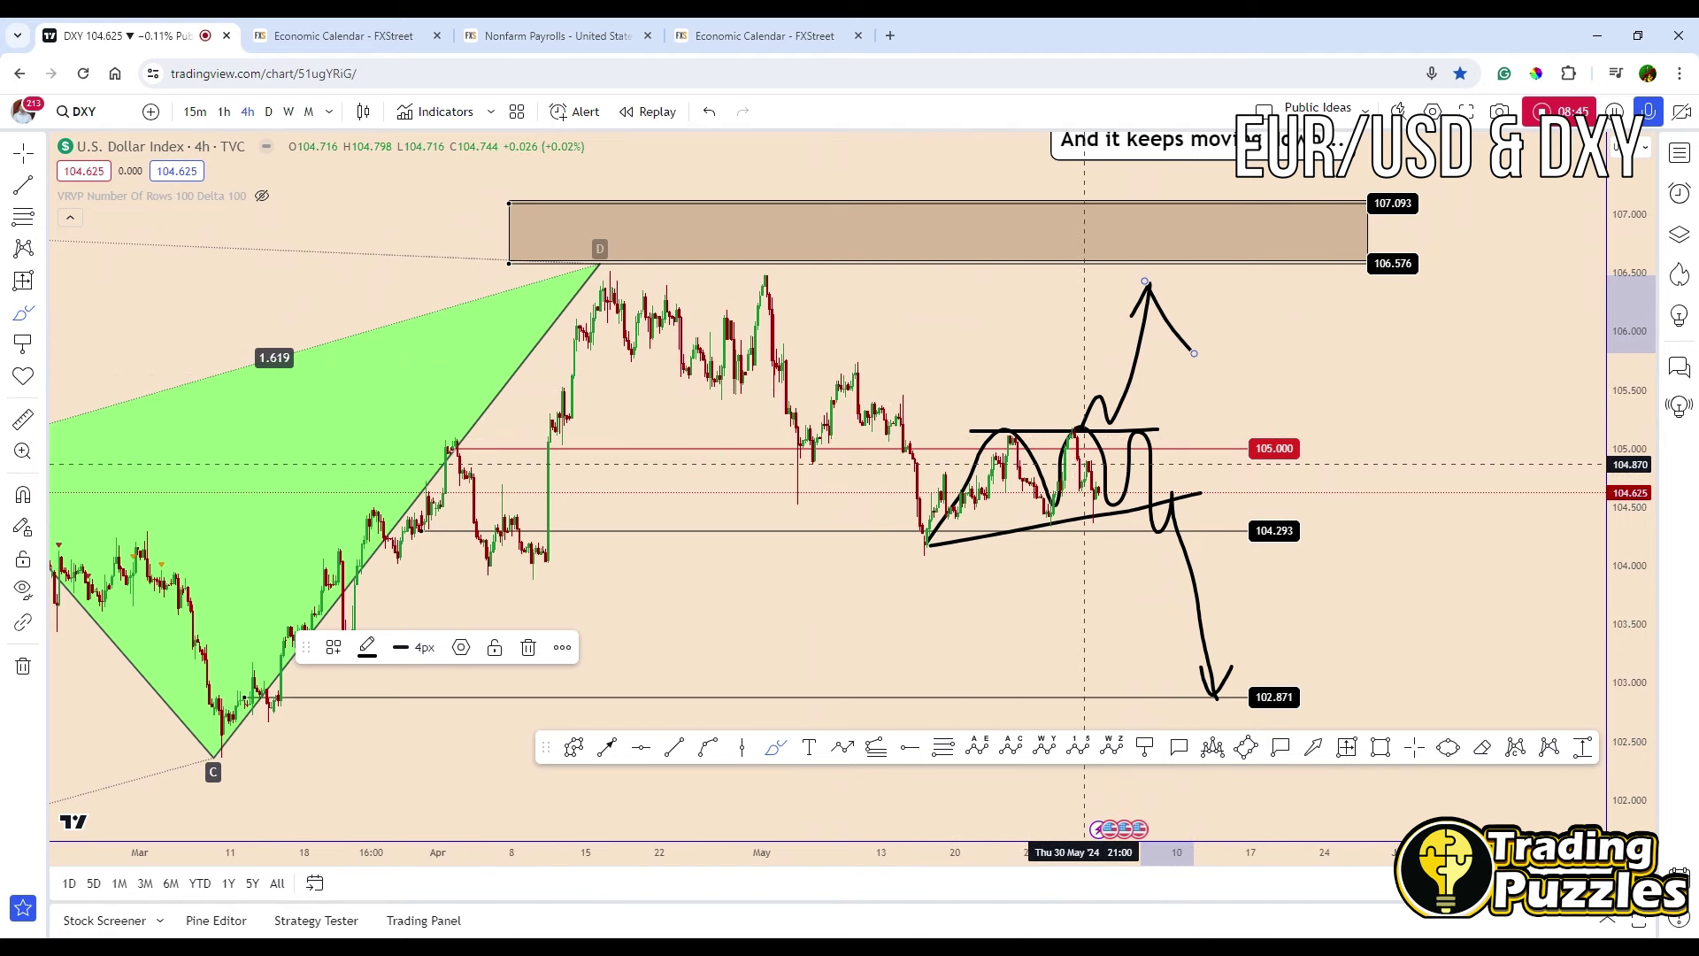
pyautogui.hotkey('ctrl', 'z')
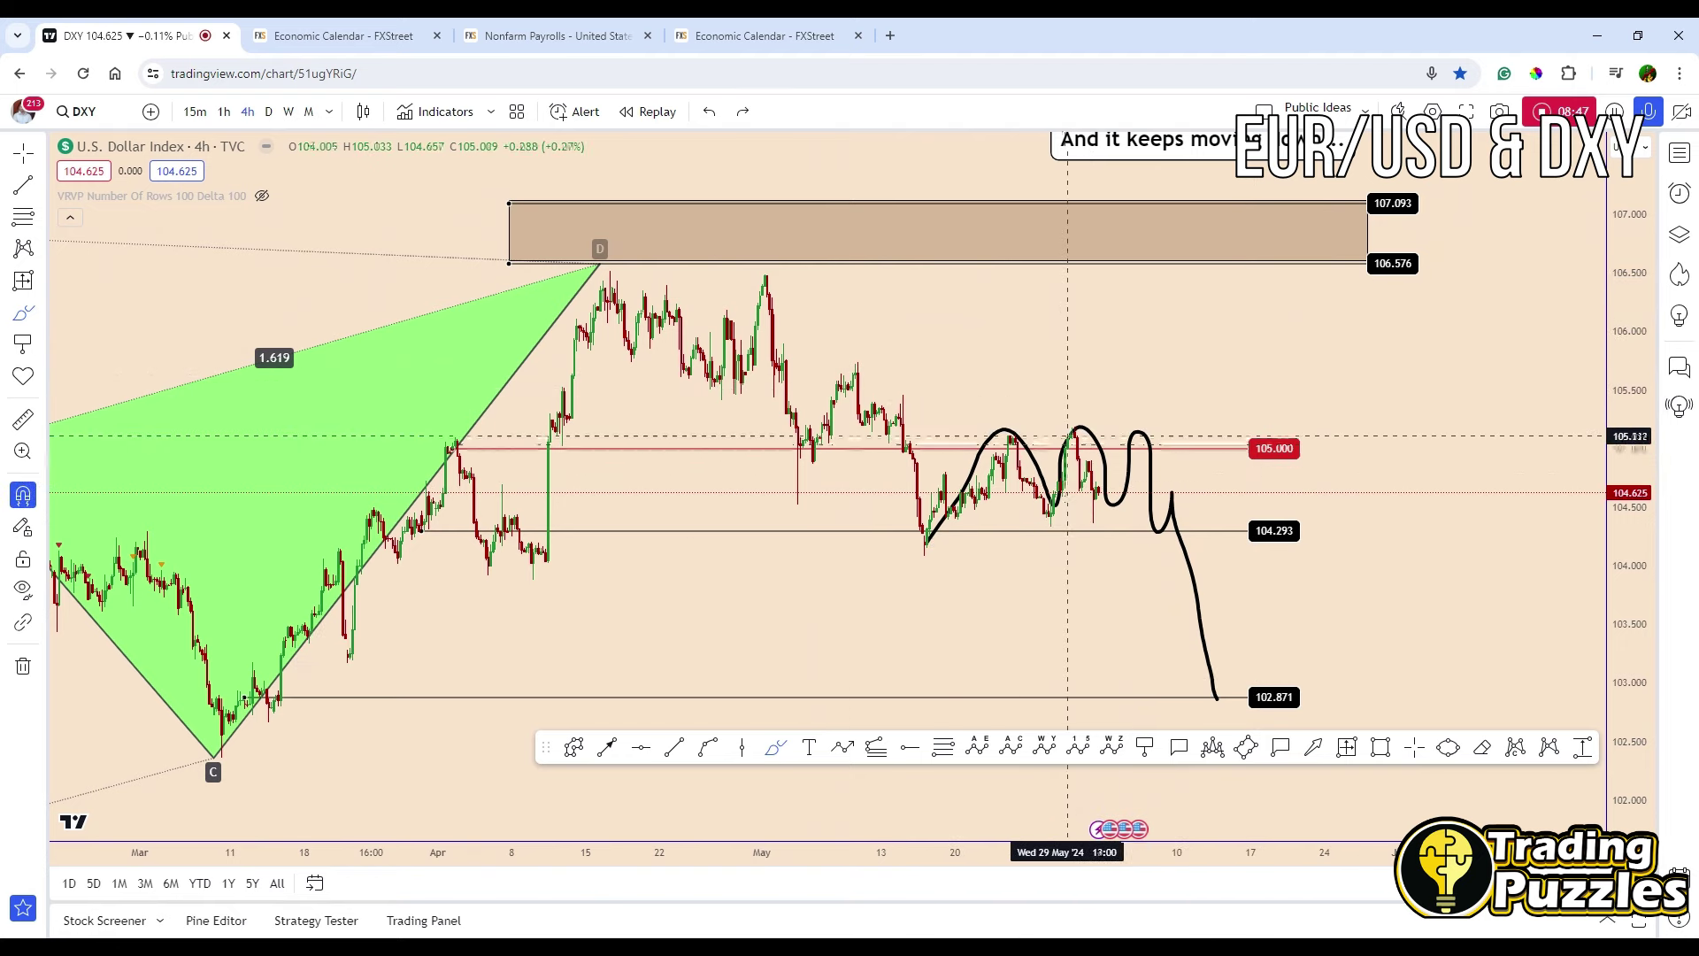
# Draw trend lines across the recent highs from about 105.119 to 105.278, and under the lows from about 104.084 to 104.696
pyautogui.hotkey('alt', 't')
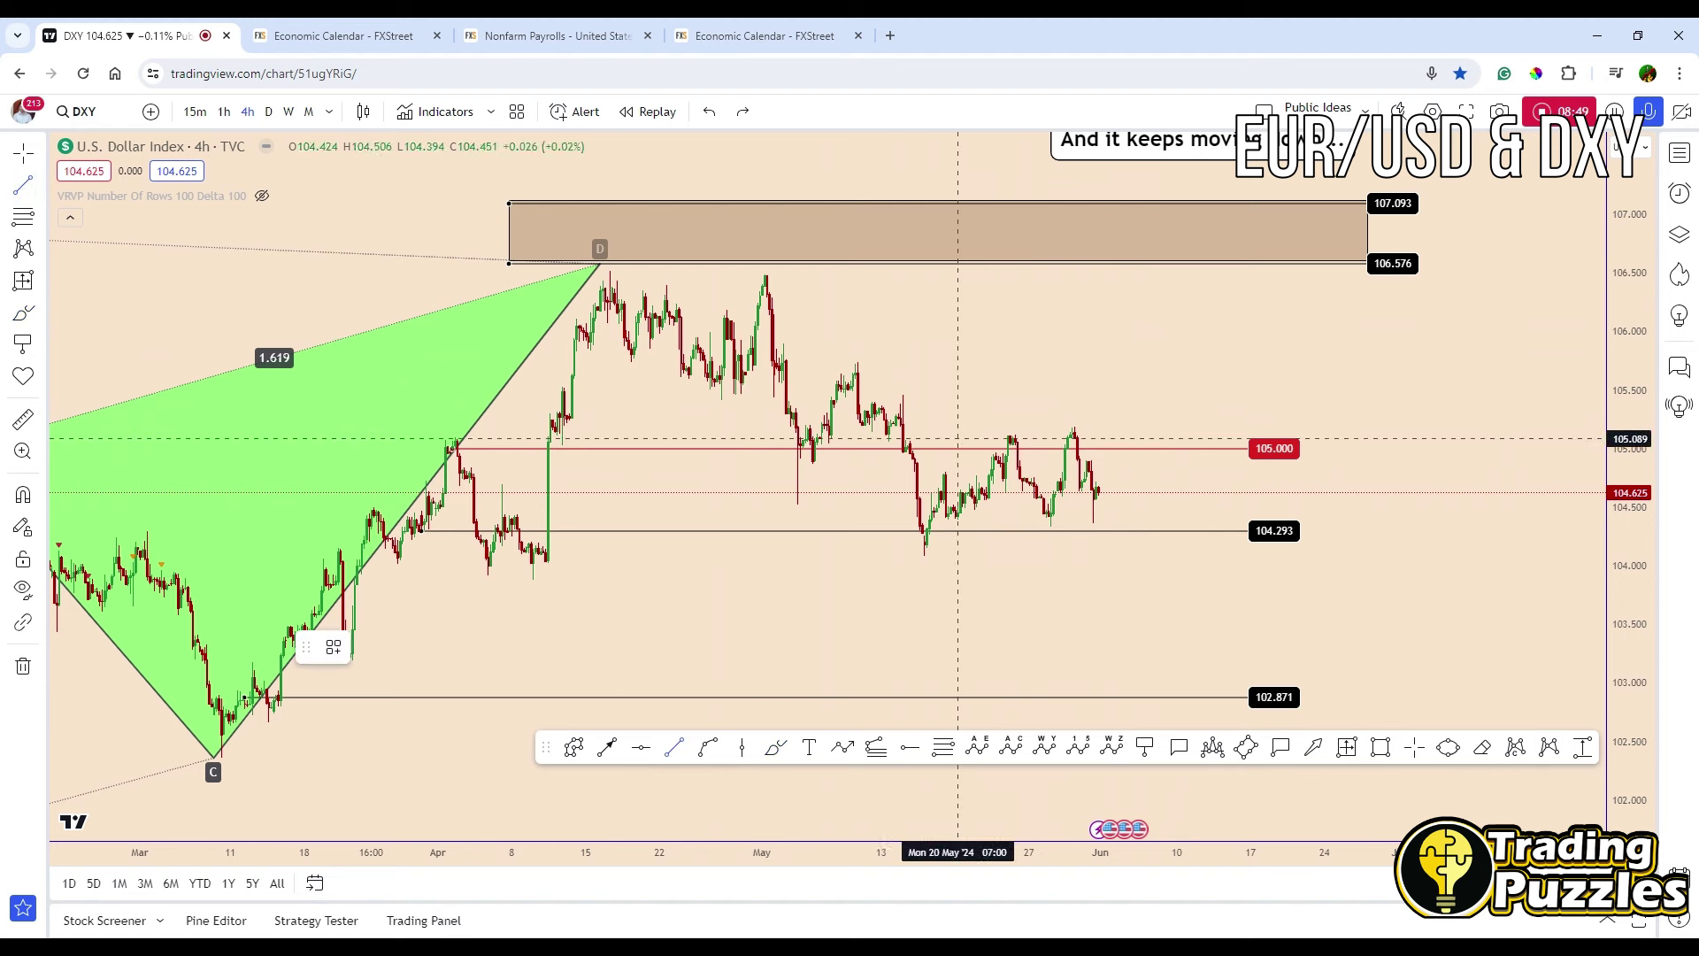
pyautogui.click(931, 435)
pyautogui.click(1239, 416)
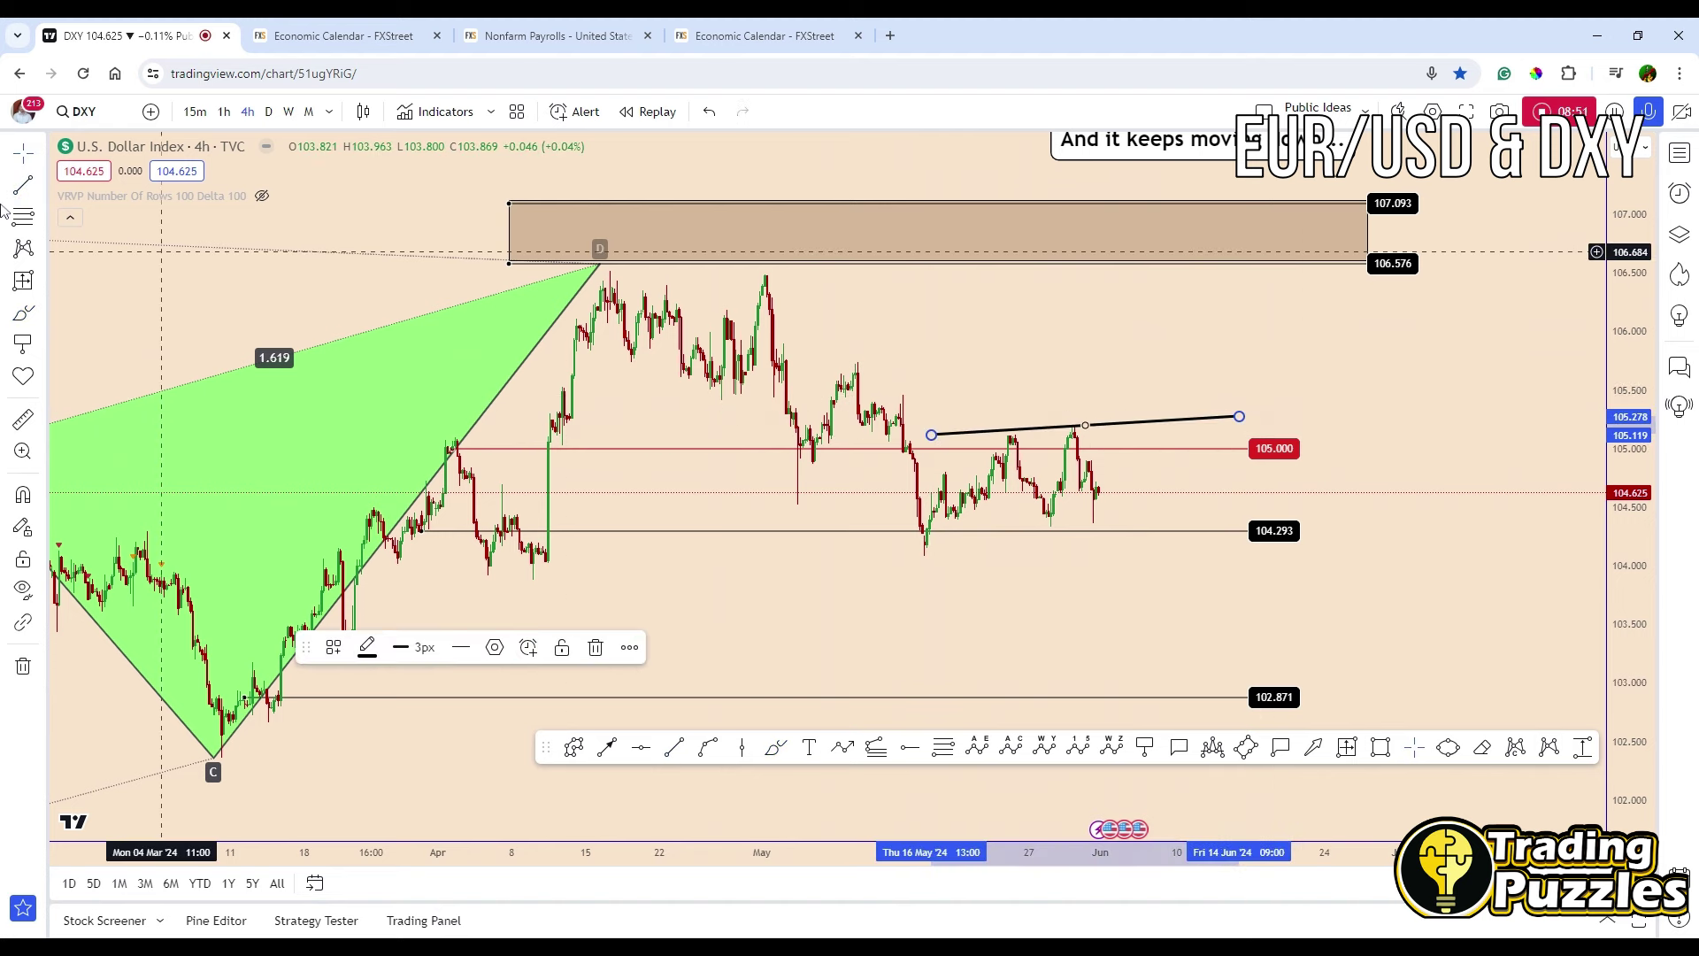
pyautogui.hotkey('alt', 't')
pyautogui.click(916, 556)
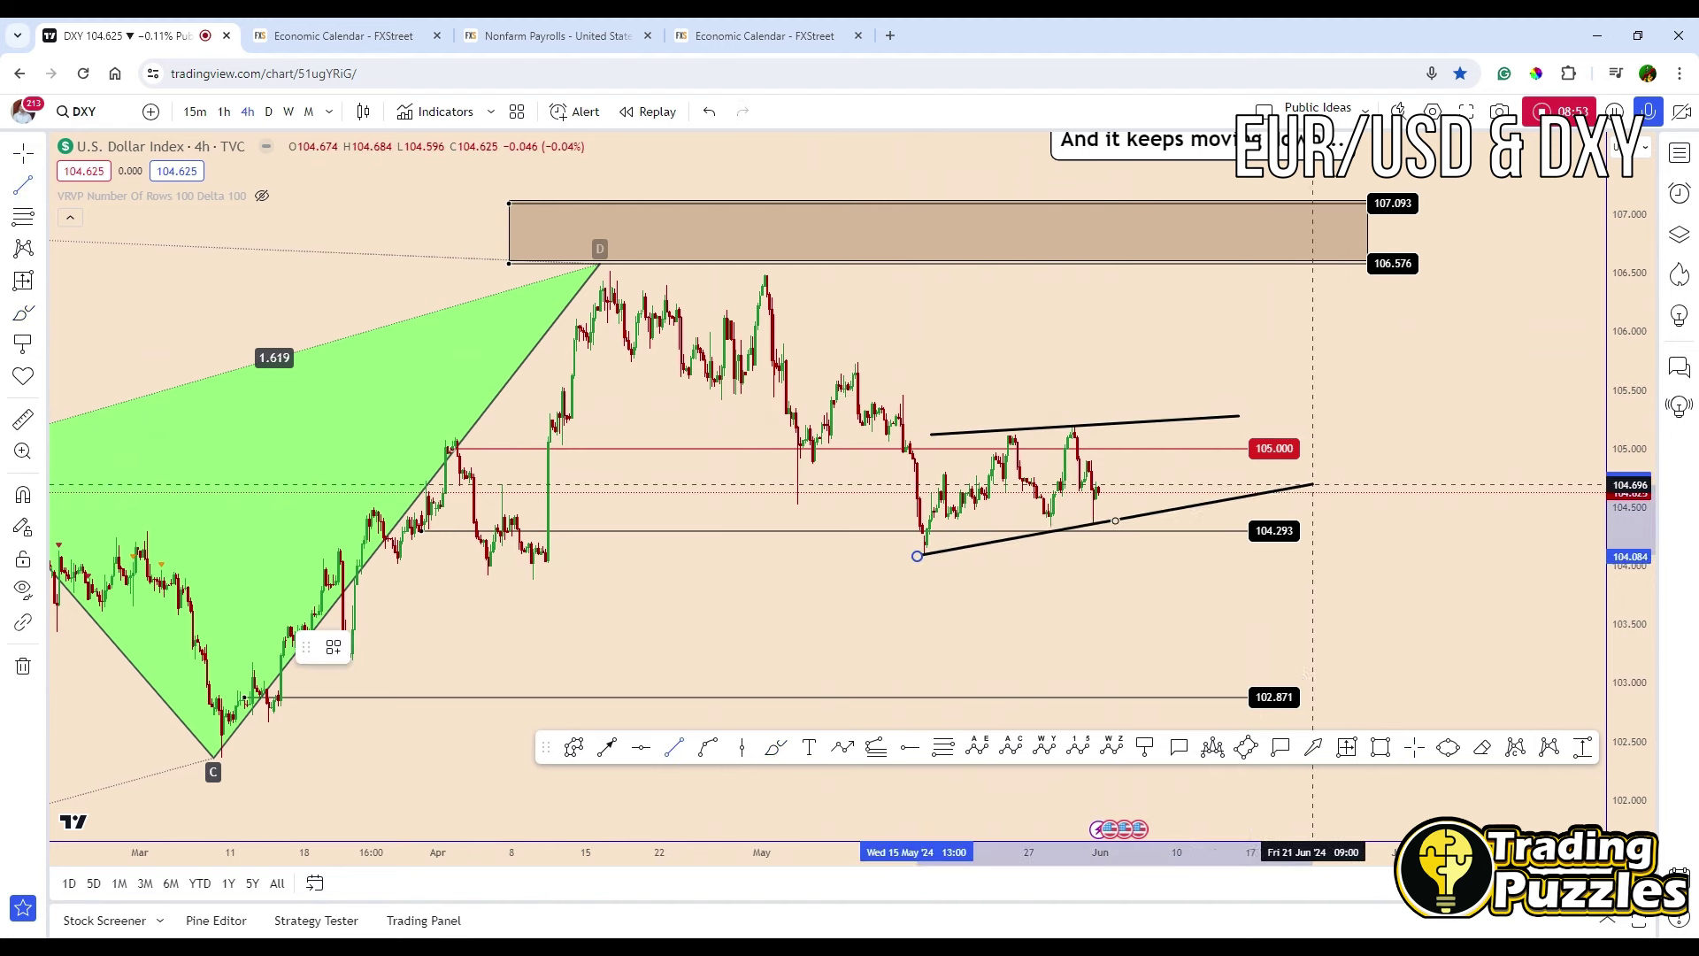
pyautogui.click(1308, 485)
# Draw a path from the current price bouncing between the two trend lines and falling to the 102.871 level
pyautogui.hotkey('alt', 't')
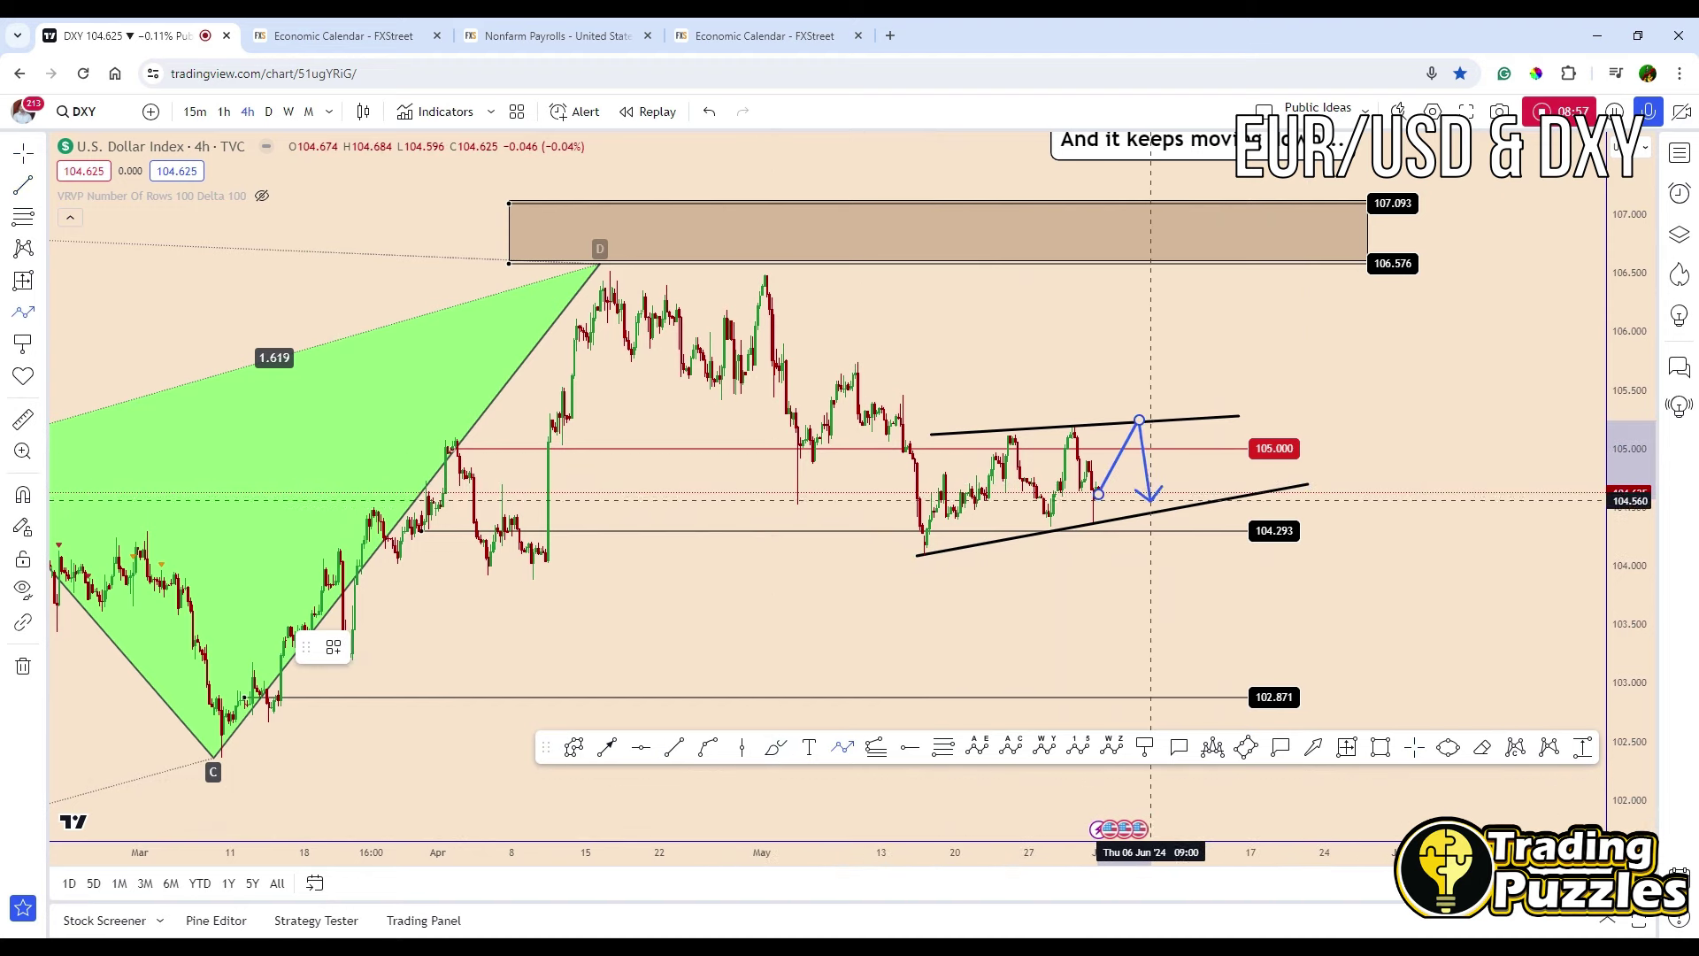
pyautogui.click(1153, 507)
pyautogui.click(1188, 420)
pyautogui.doubleClick(1236, 689)
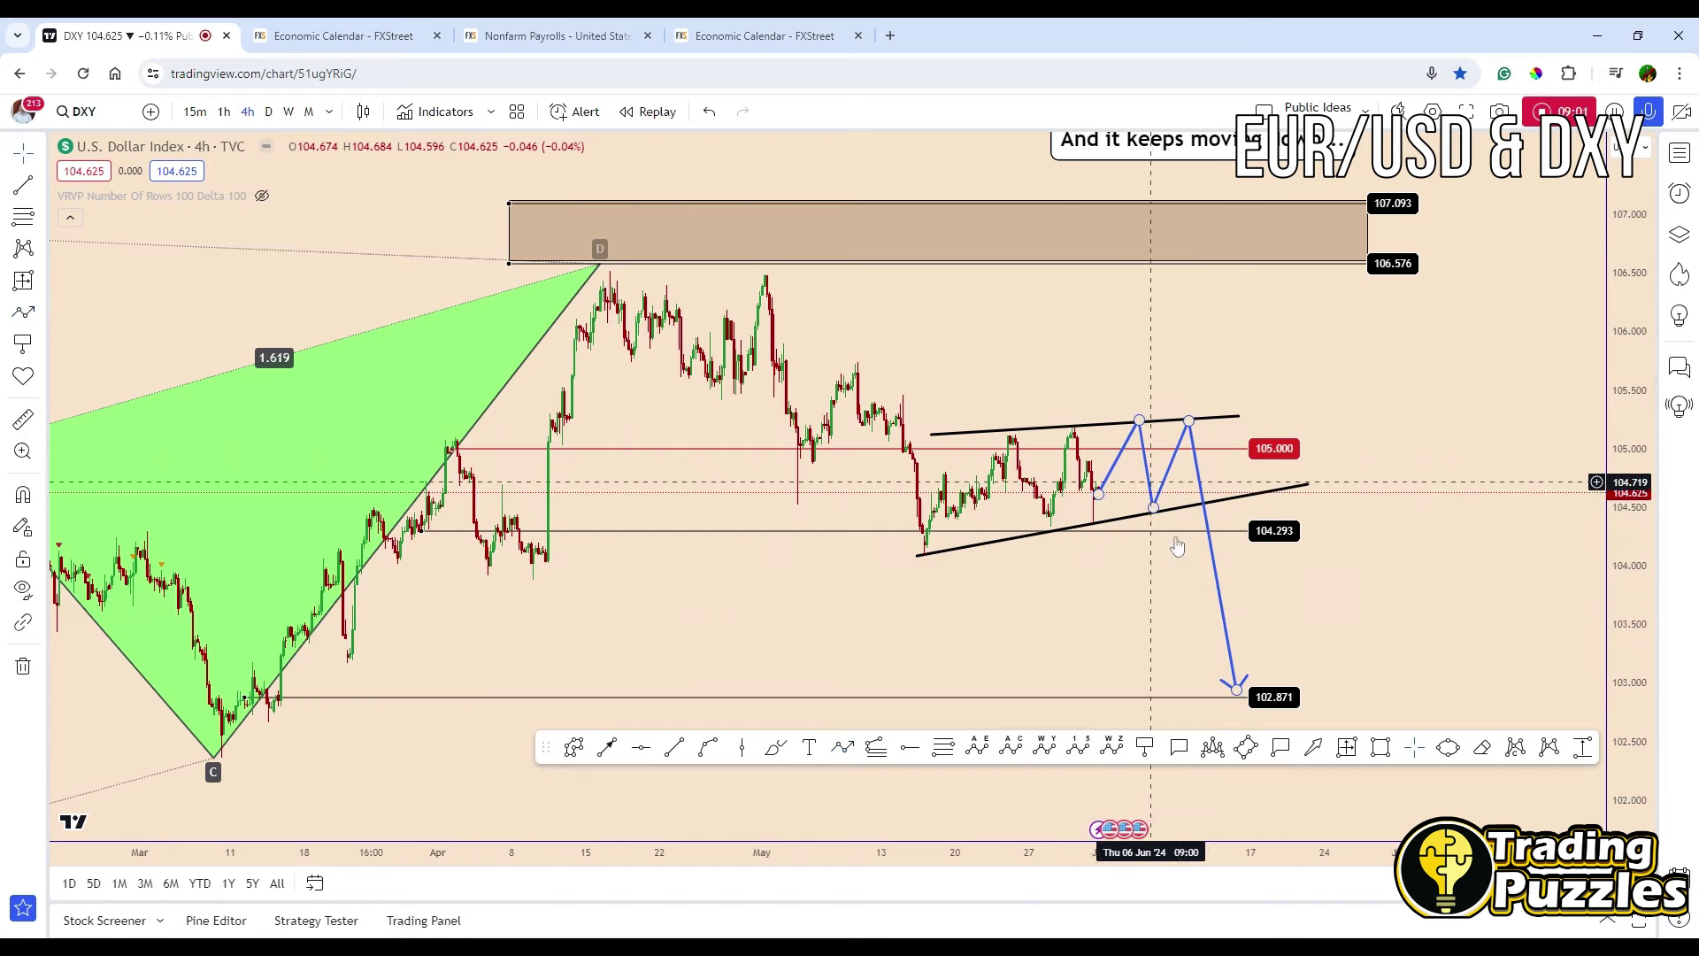
pyautogui.moveTo(1237, 689); pyautogui.dragTo(1237, 696)
pyautogui.scroll(-1, 1335, 608)
pyautogui.scroll(1, 1398, 612)
pyautogui.scroll(1, 1398, 611)
pyautogui.click(1364, 613)
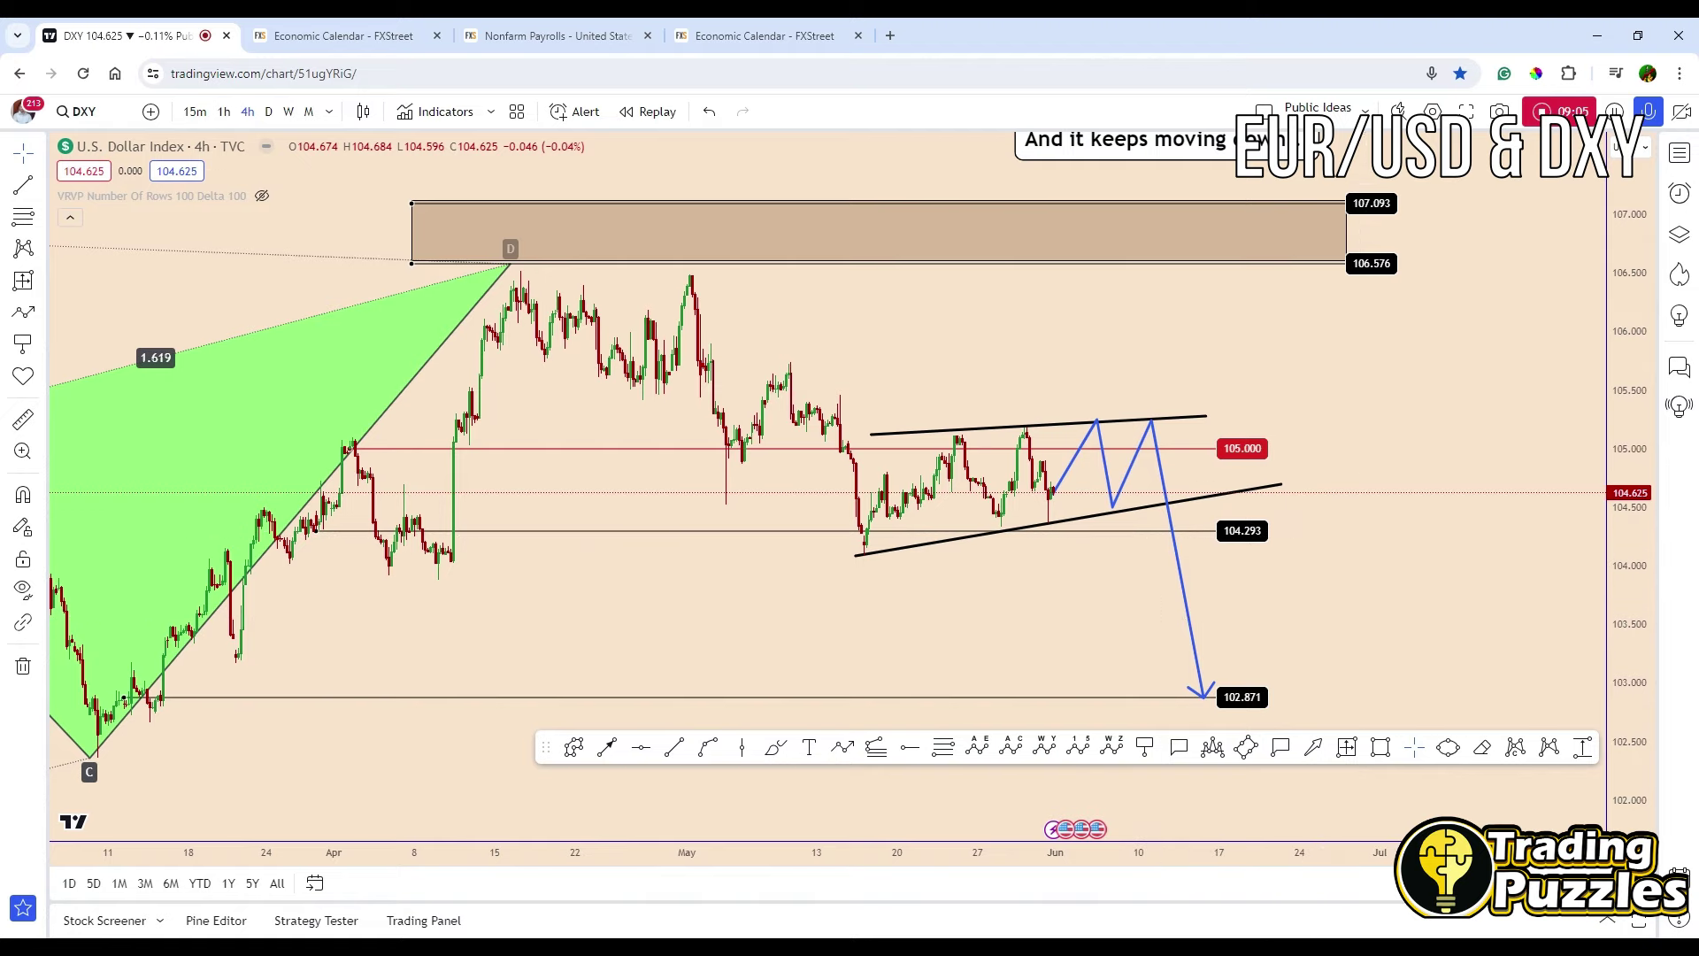
# Switch the DXY chart to the daily timeframe and review the whole harmonic pattern with the projected path
pyautogui.click(268, 112)
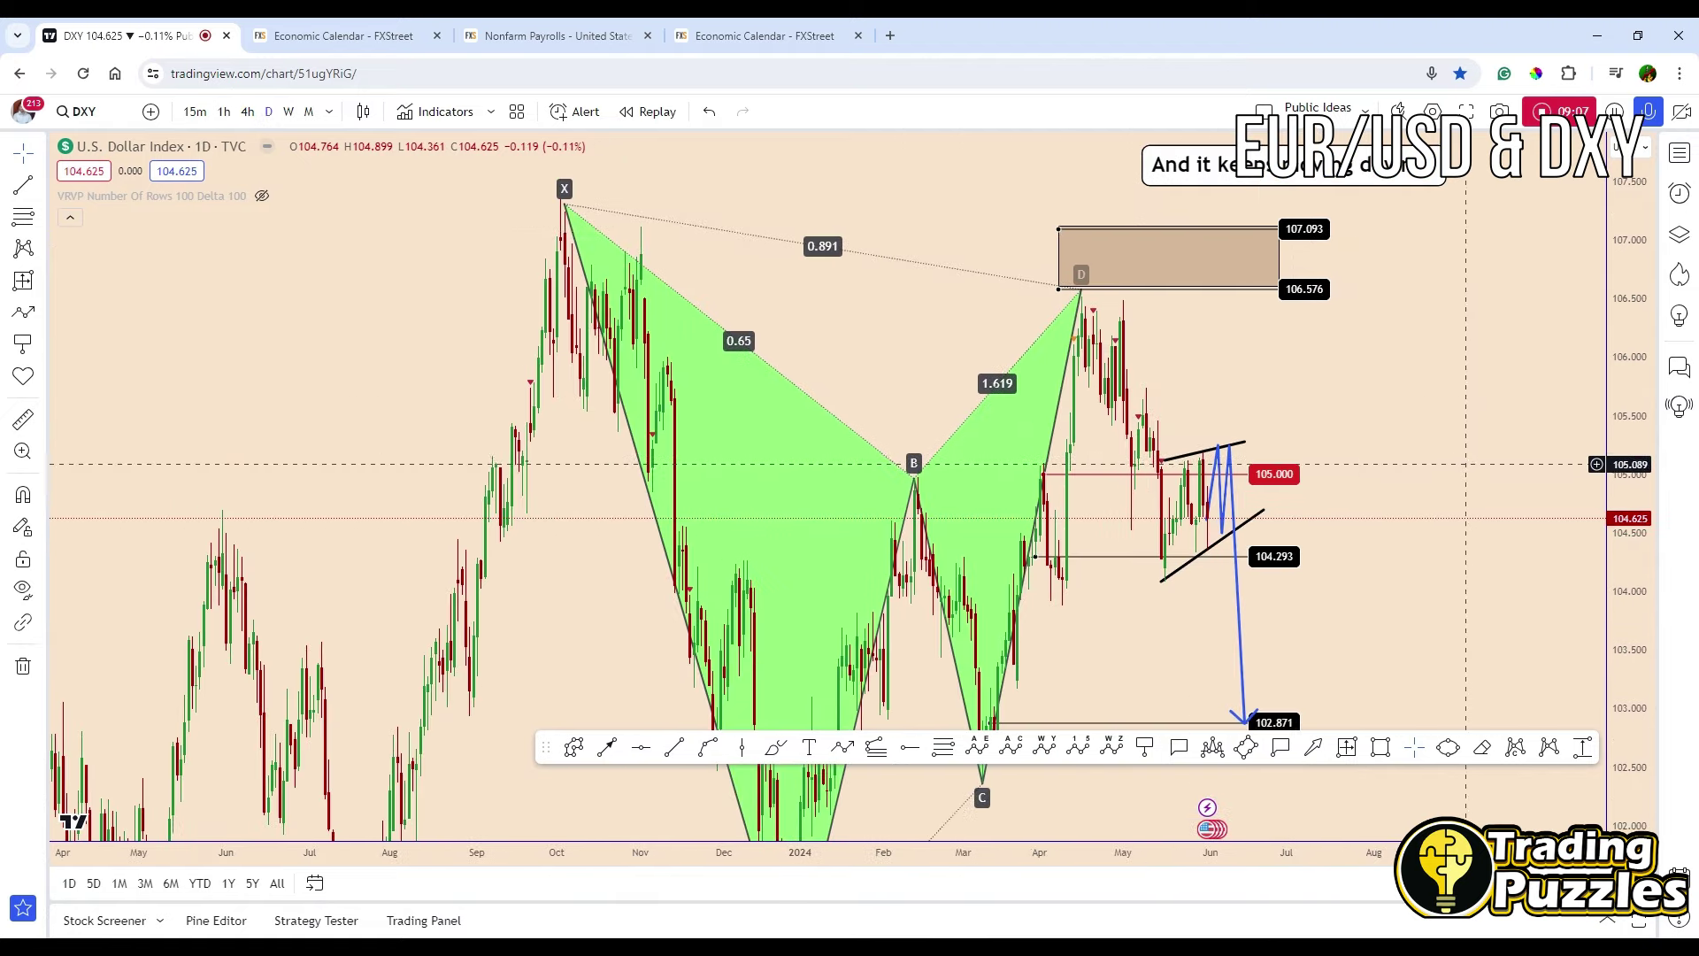
pyautogui.scroll(2, 1473, 462)
pyautogui.scroll(-2, 1615, 429)
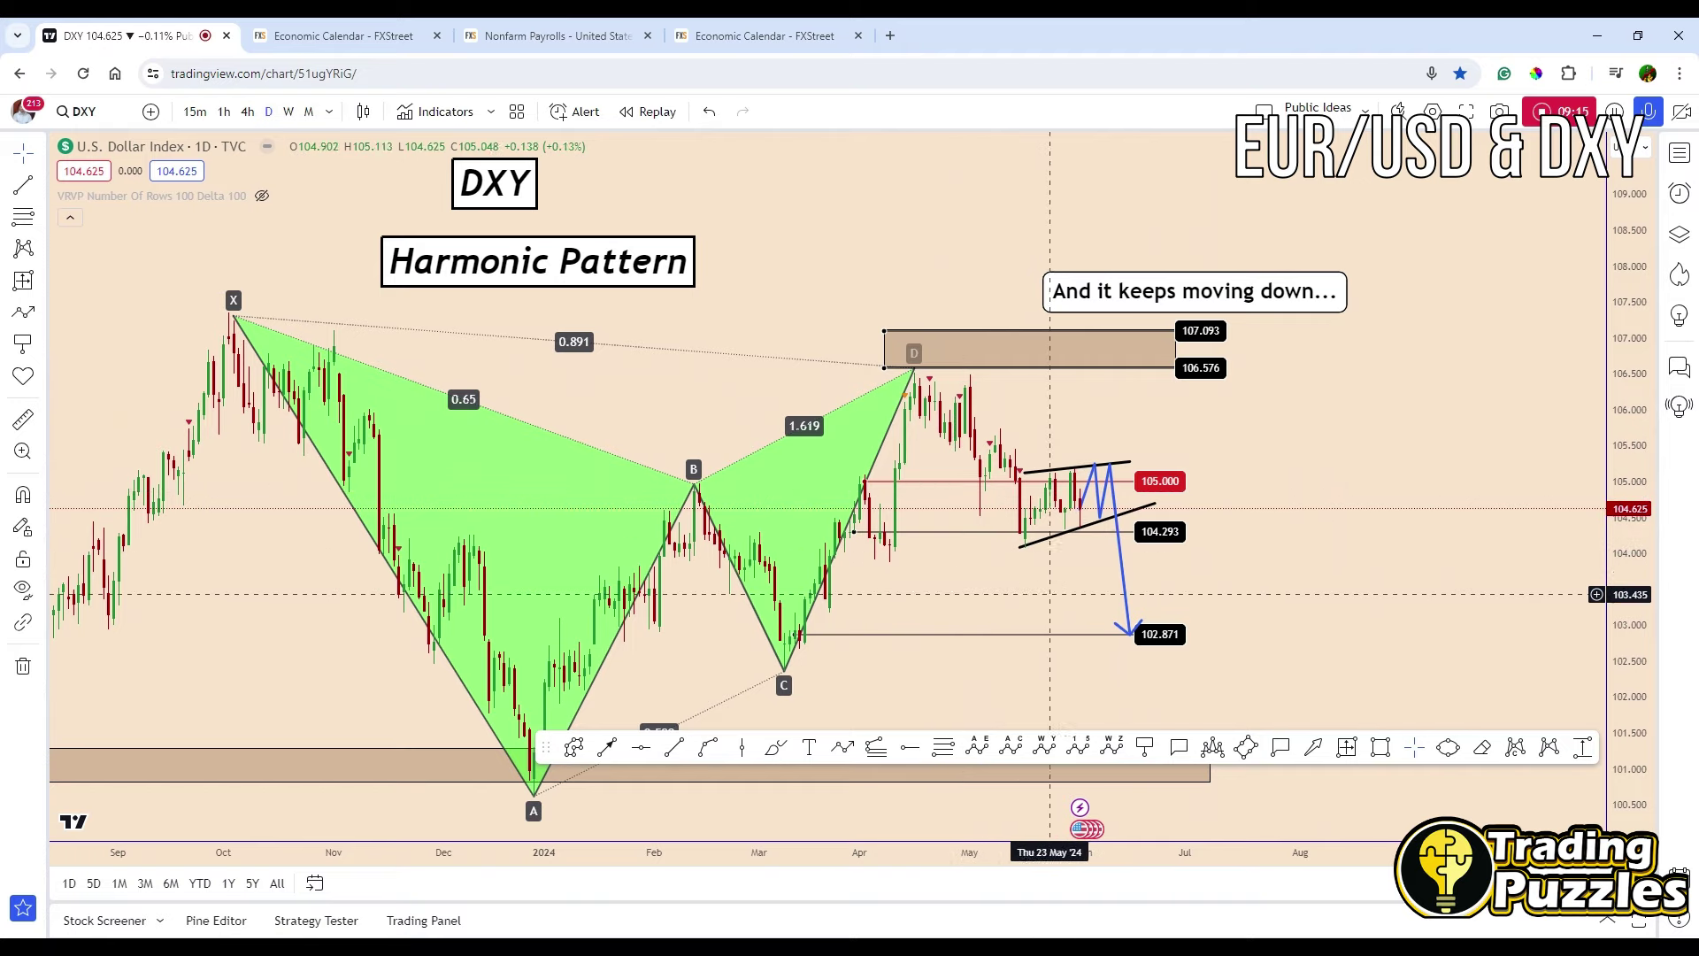
pyautogui.scroll(1, 1035, 535)
pyautogui.scroll(-1, 1062, 524)
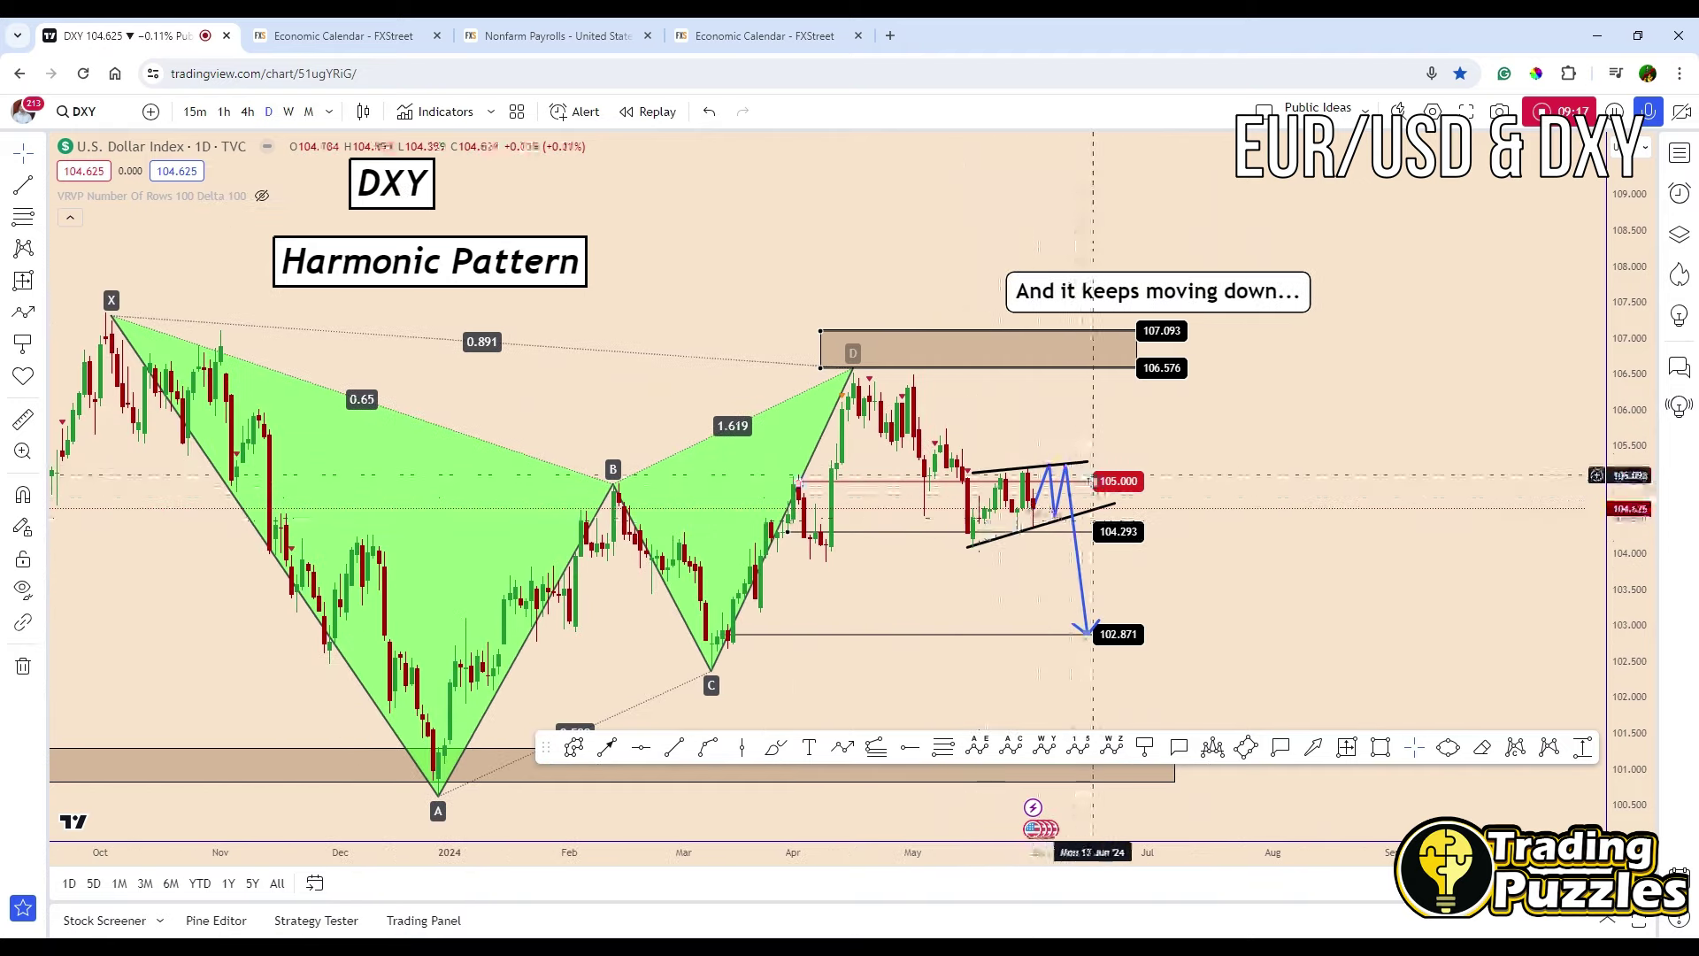
pyautogui.scroll(-1, 1135, 512)
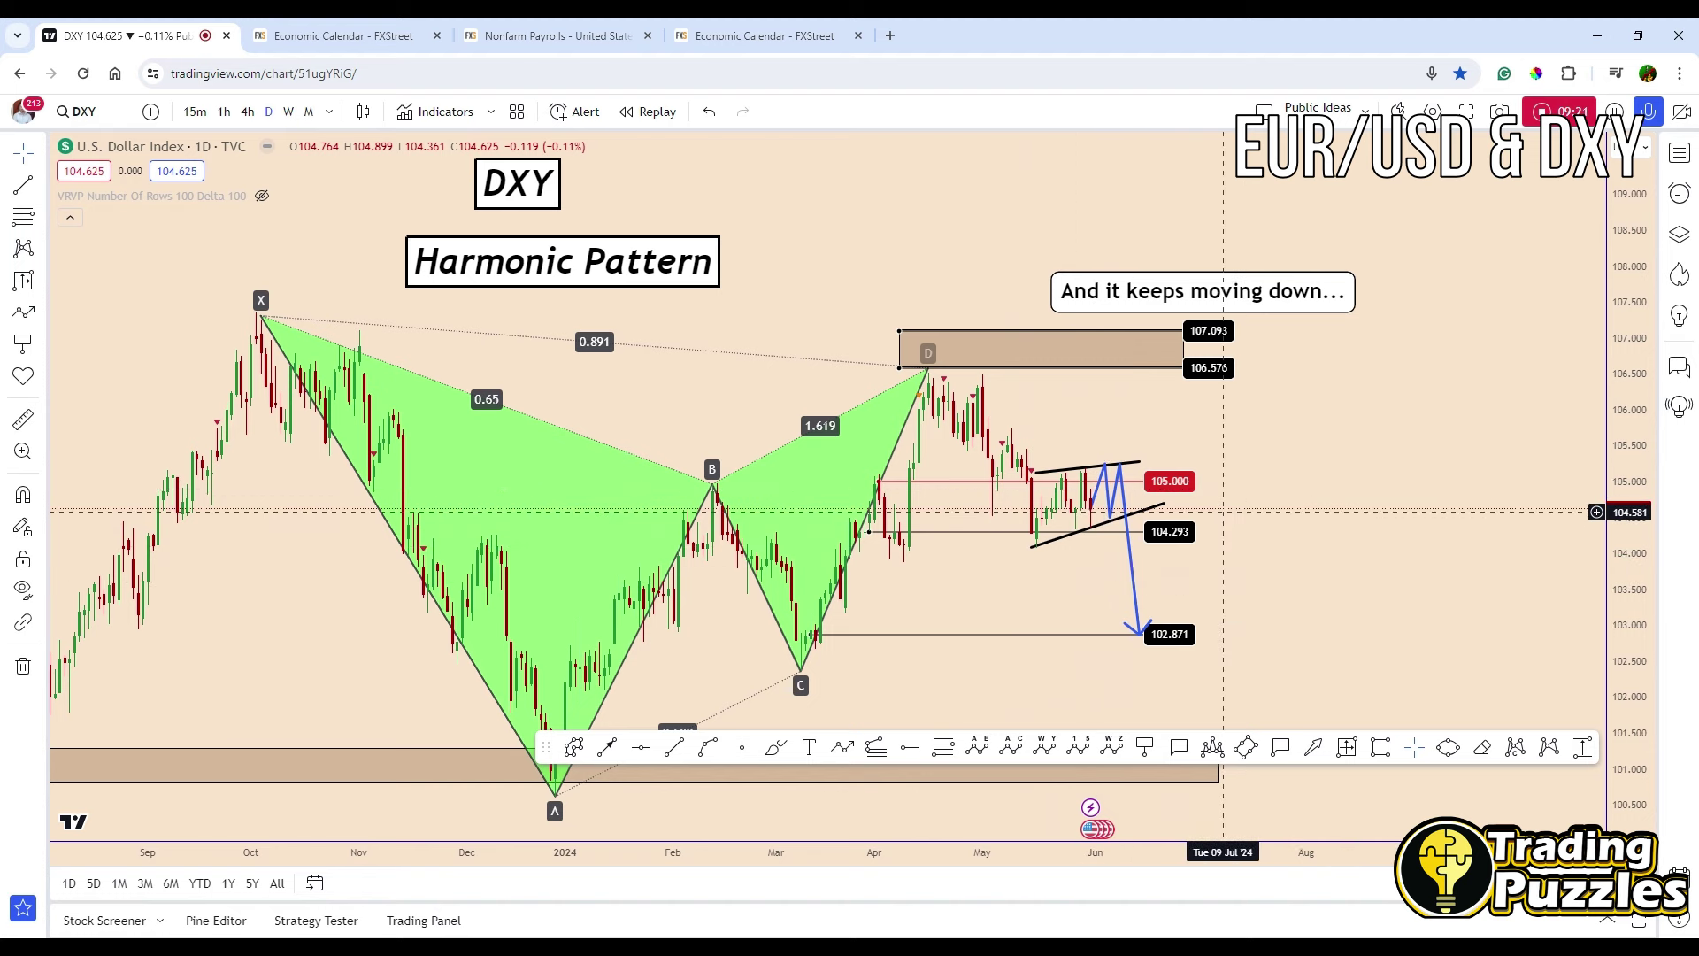
# Shift the 102.871 and 104.293 price labels clear of the projected path, and delete the 105.000 price note
pyautogui.click(1177, 640)
pyautogui.moveTo(1181, 641); pyautogui.dragTo(1198, 616)
pyautogui.moveTo(1175, 533); pyautogui.dragTo(1208, 533)
pyautogui.moveTo(1210, 636); pyautogui.dragTo(1221, 634)
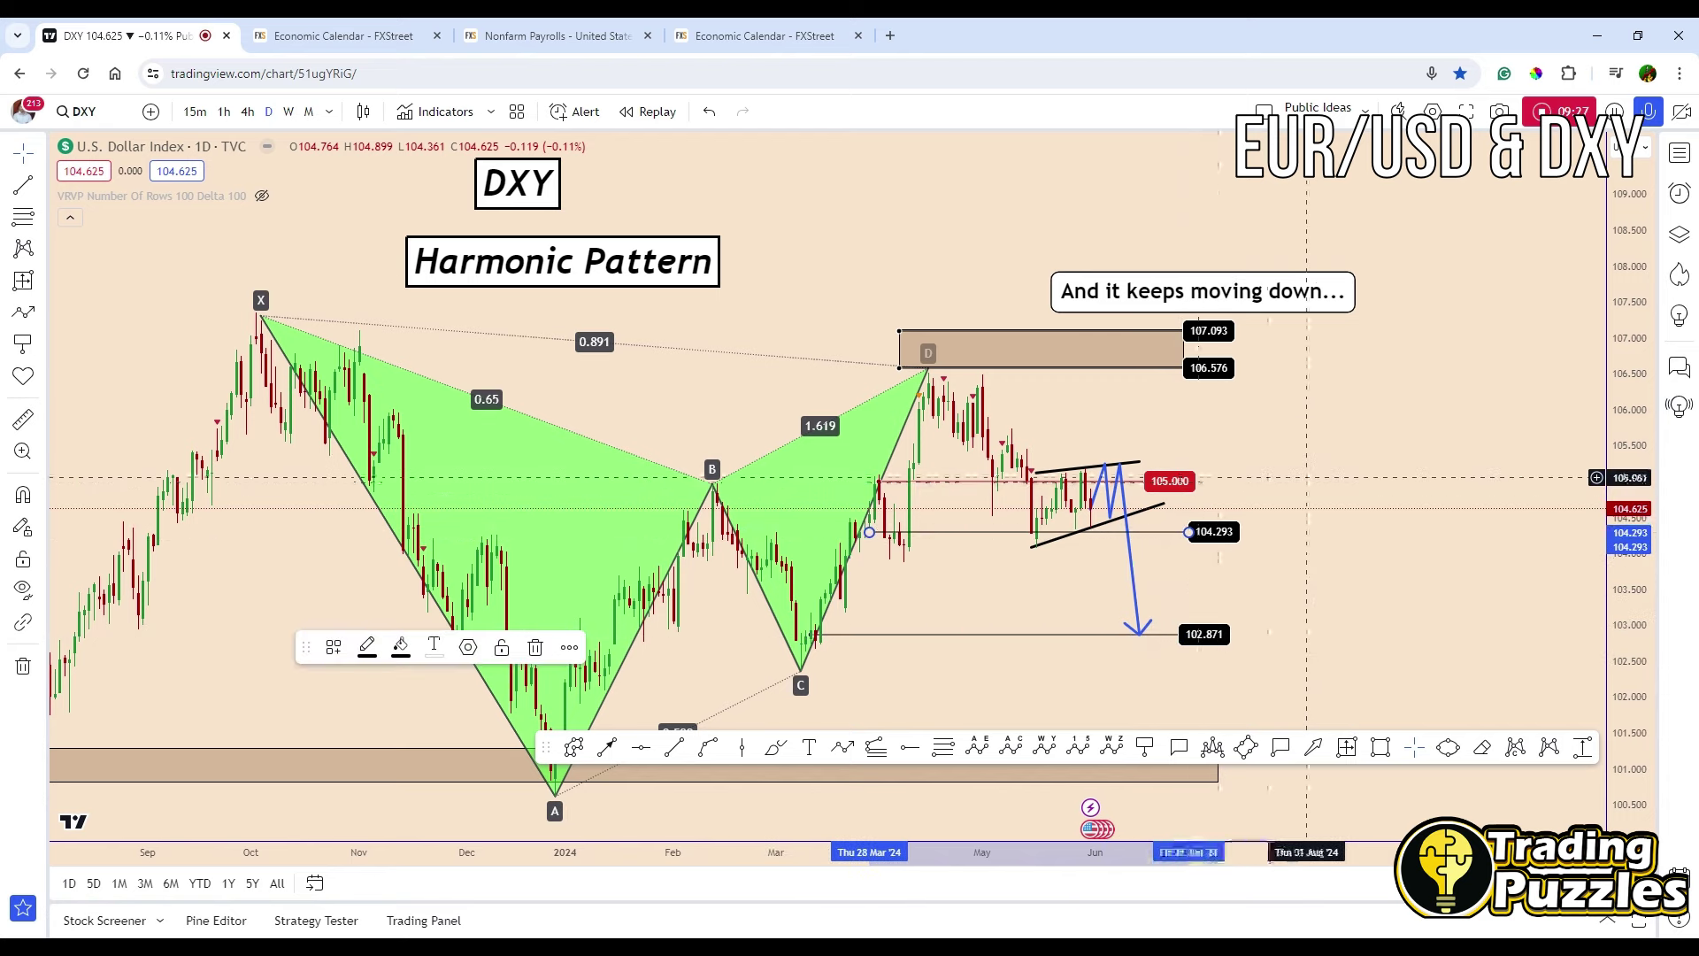
pyautogui.click(1174, 485)
pyautogui.press('Delete')
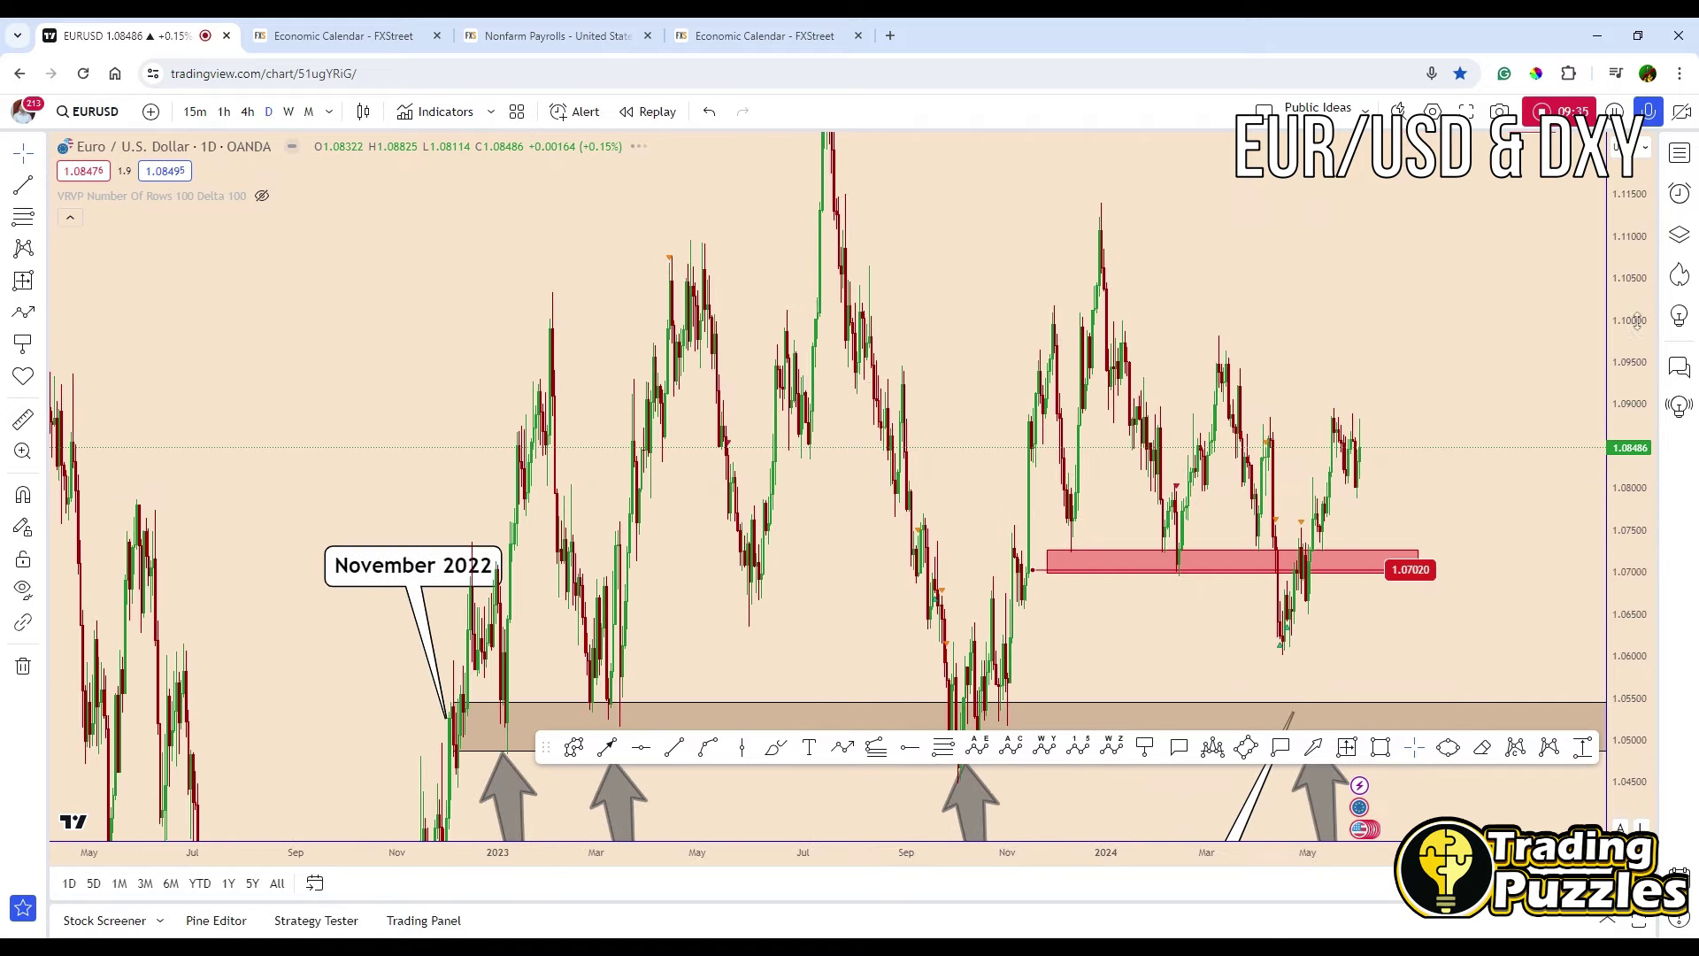
# Set the EUR/USD chart to the weekly timeframe and move its title label above the 1.12705 resistance zone
pyautogui.moveTo(1637, 321); pyautogui.dragTo(1633, 545)
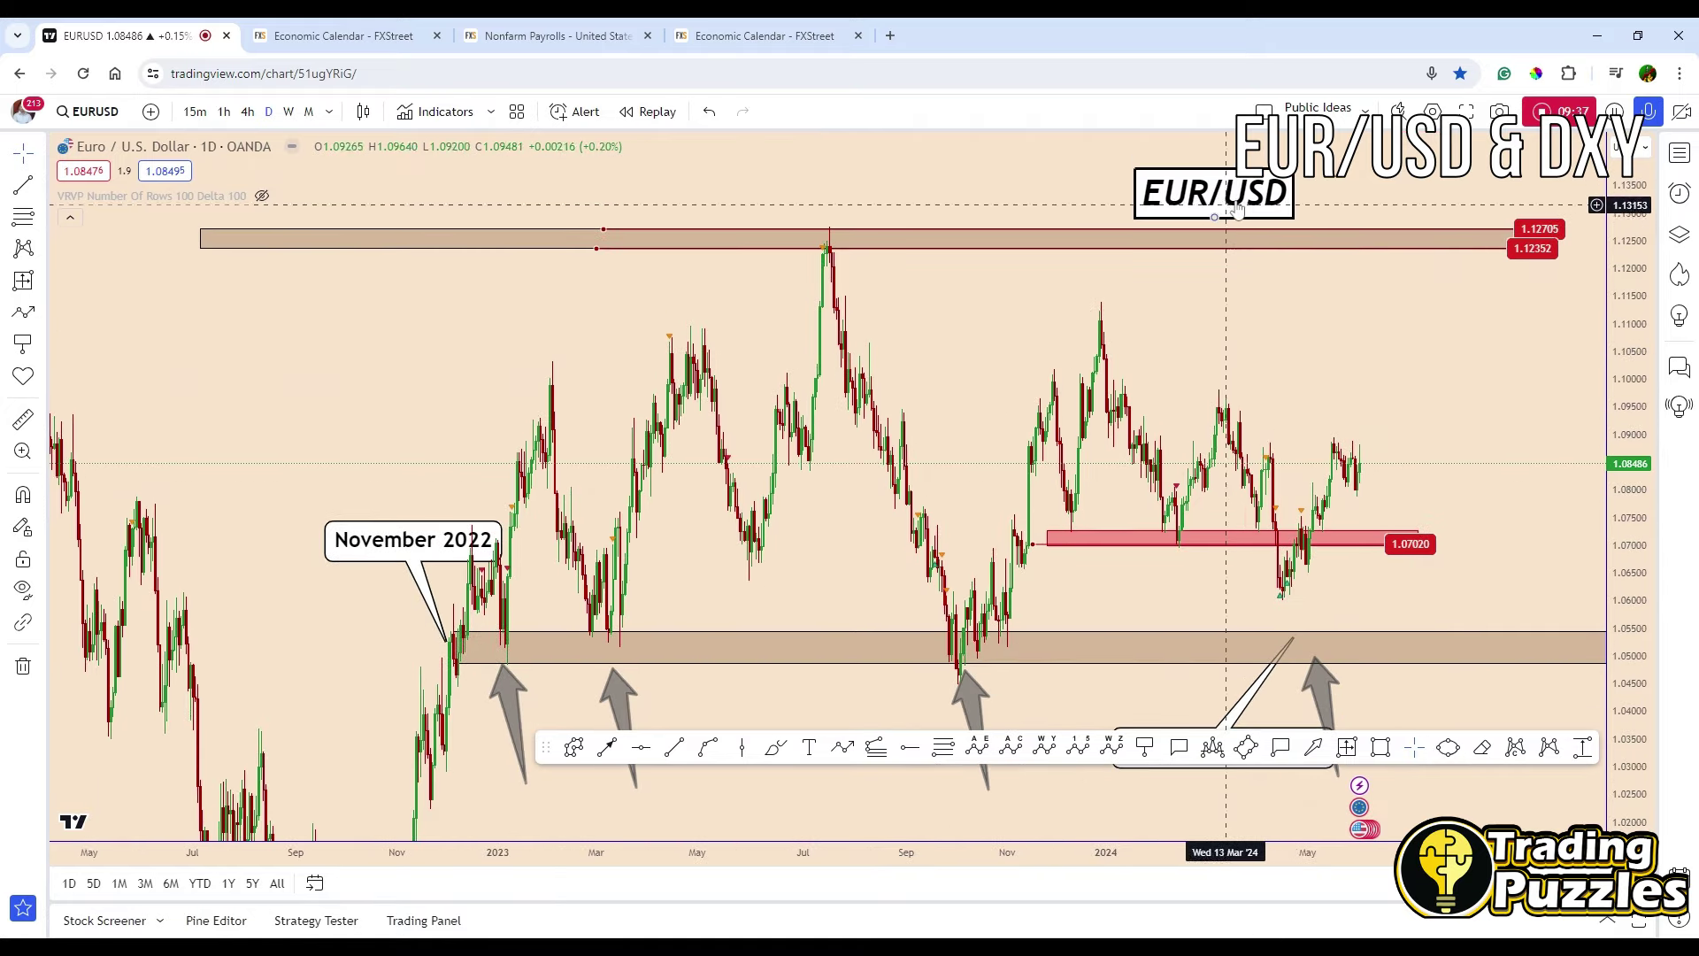
pyautogui.moveTo(1237, 209); pyautogui.dragTo(1150, 226)
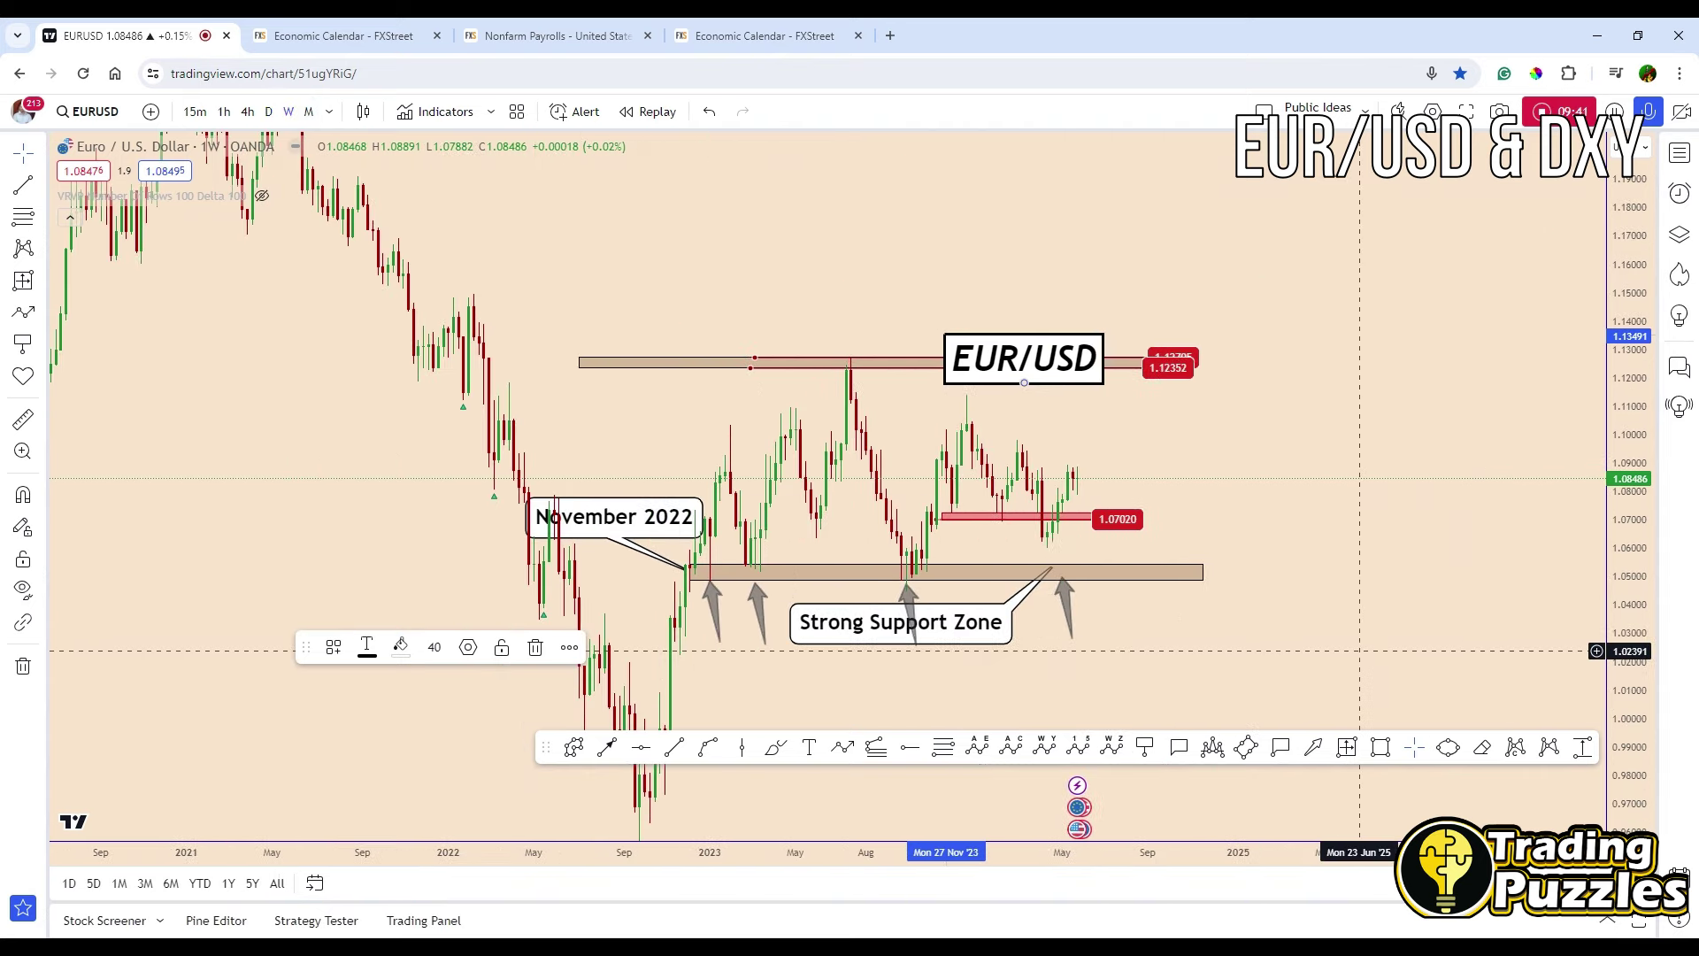
pyautogui.moveTo(1524, 696); pyautogui.dragTo(1546, 693)
pyautogui.moveTo(1627, 809); pyautogui.dragTo(1626, 768)
pyautogui.moveTo(1069, 329); pyautogui.dragTo(991, 285)
pyautogui.scroll(2, 1119, 404)
# Raise the November 2022 callout box higher above the start of the support zone
pyautogui.moveTo(1169, 530); pyautogui.dragTo(1219, 520)
pyautogui.moveTo(481, 503); pyautogui.dragTo(494, 434)
pyautogui.scroll(1, 494, 433)
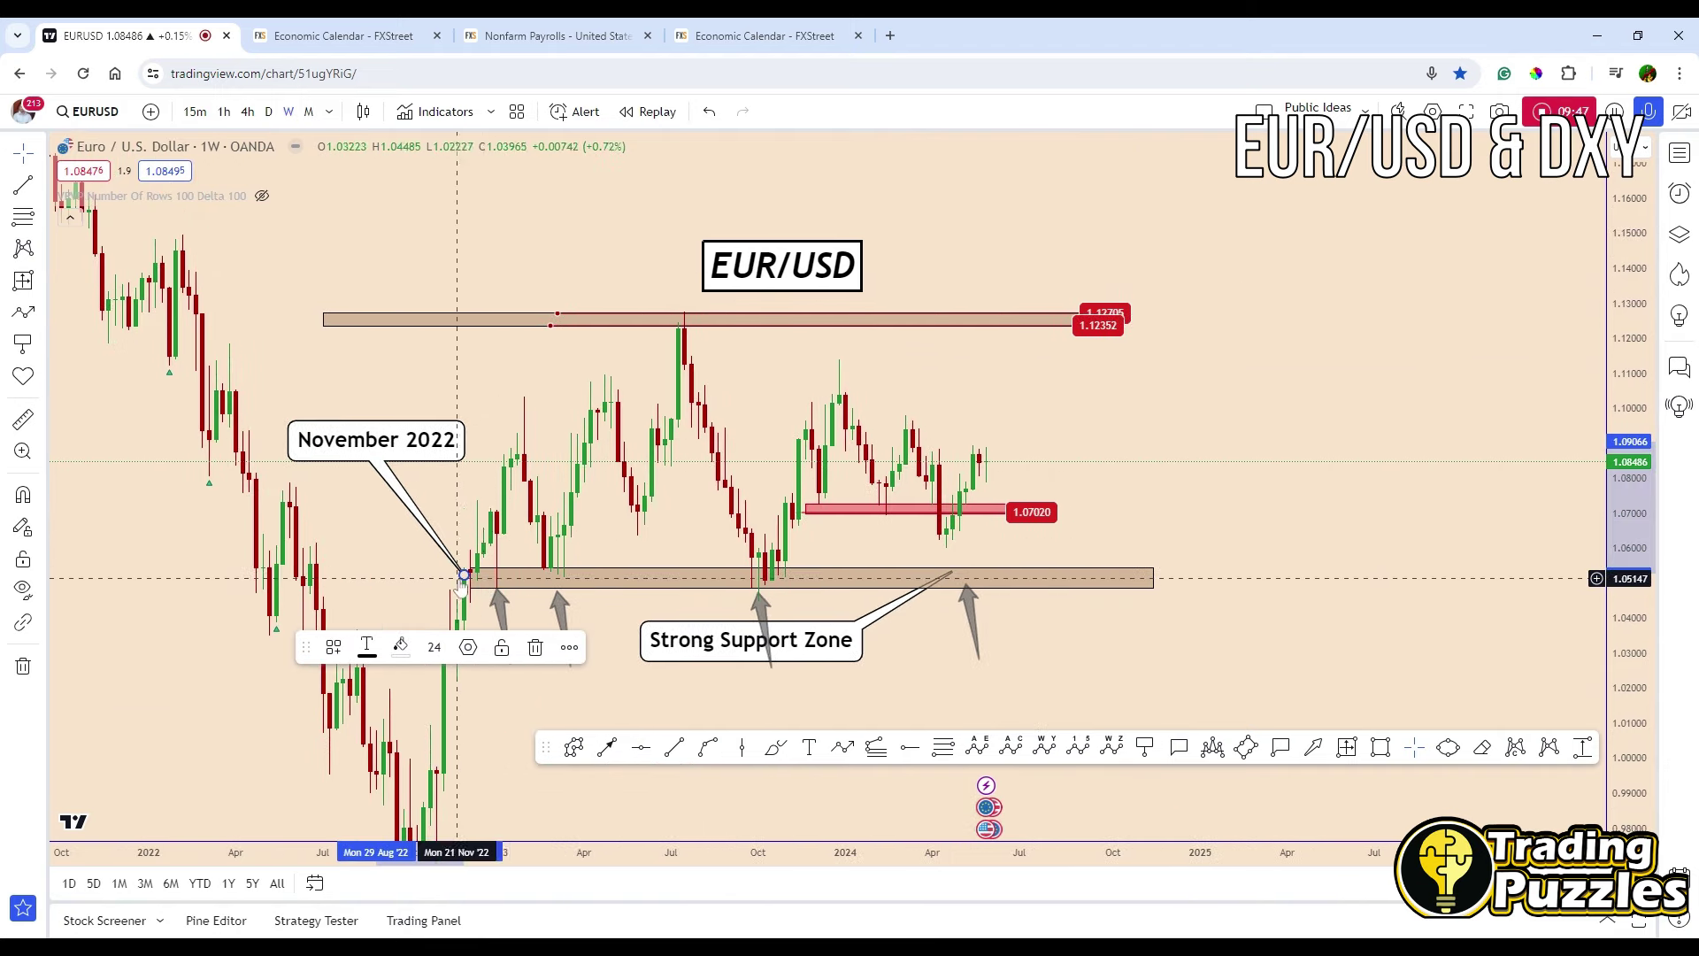
# Realign the first three arrows with the lows touching the support zone, and move the Strong Support Zone callout beneath the last arrow
pyautogui.moveTo(504, 601)
pyautogui.mouseDown()
pyautogui.moveTo(504, 619)
pyautogui.moveTo(491, 602)
pyautogui.mouseUp()
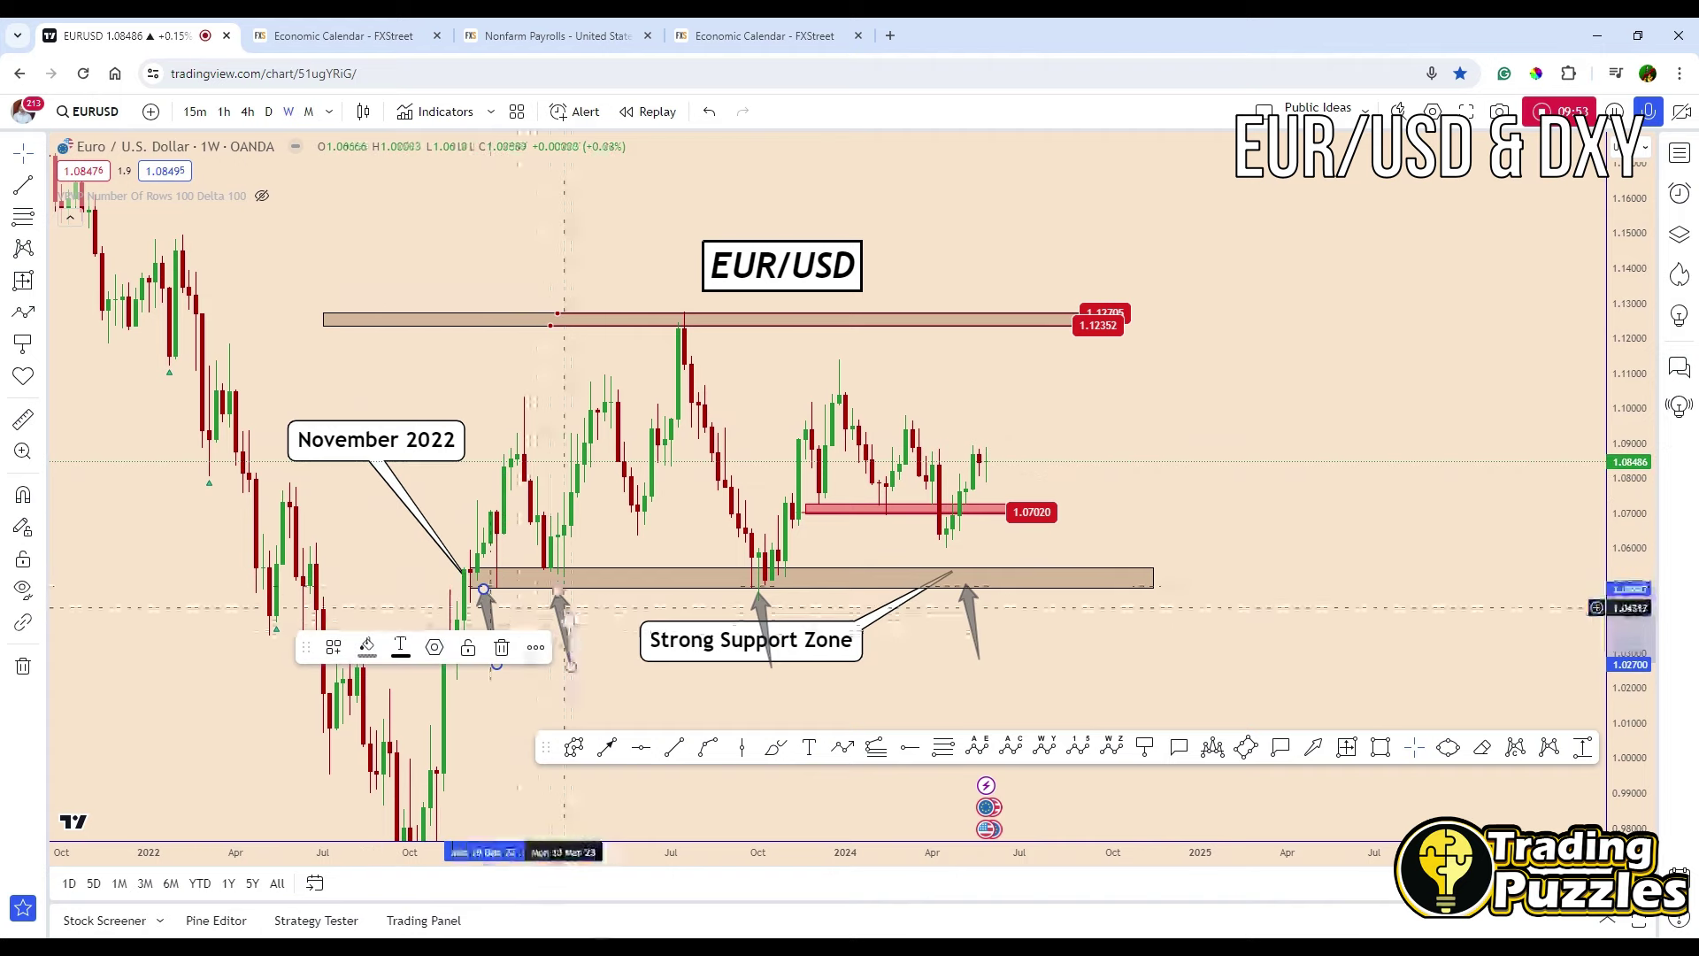
pyautogui.click(561, 620)
pyautogui.moveTo(759, 611); pyautogui.dragTo(941, 683)
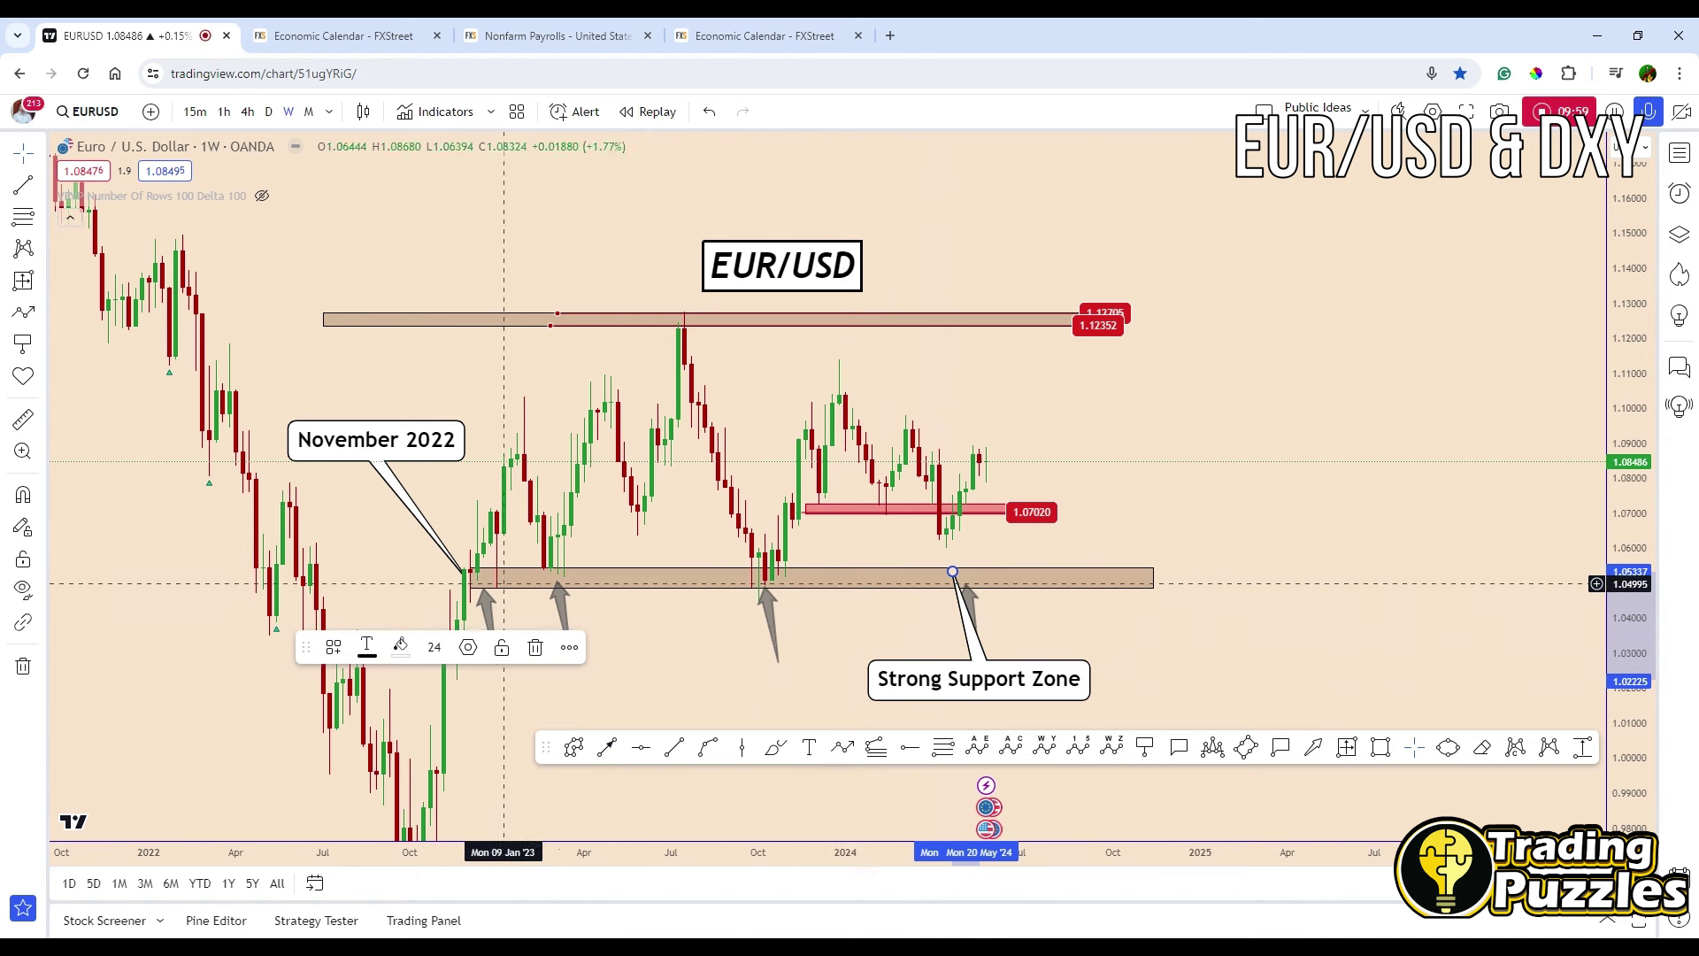
pyautogui.click(580, 587)
pyautogui.click(563, 600)
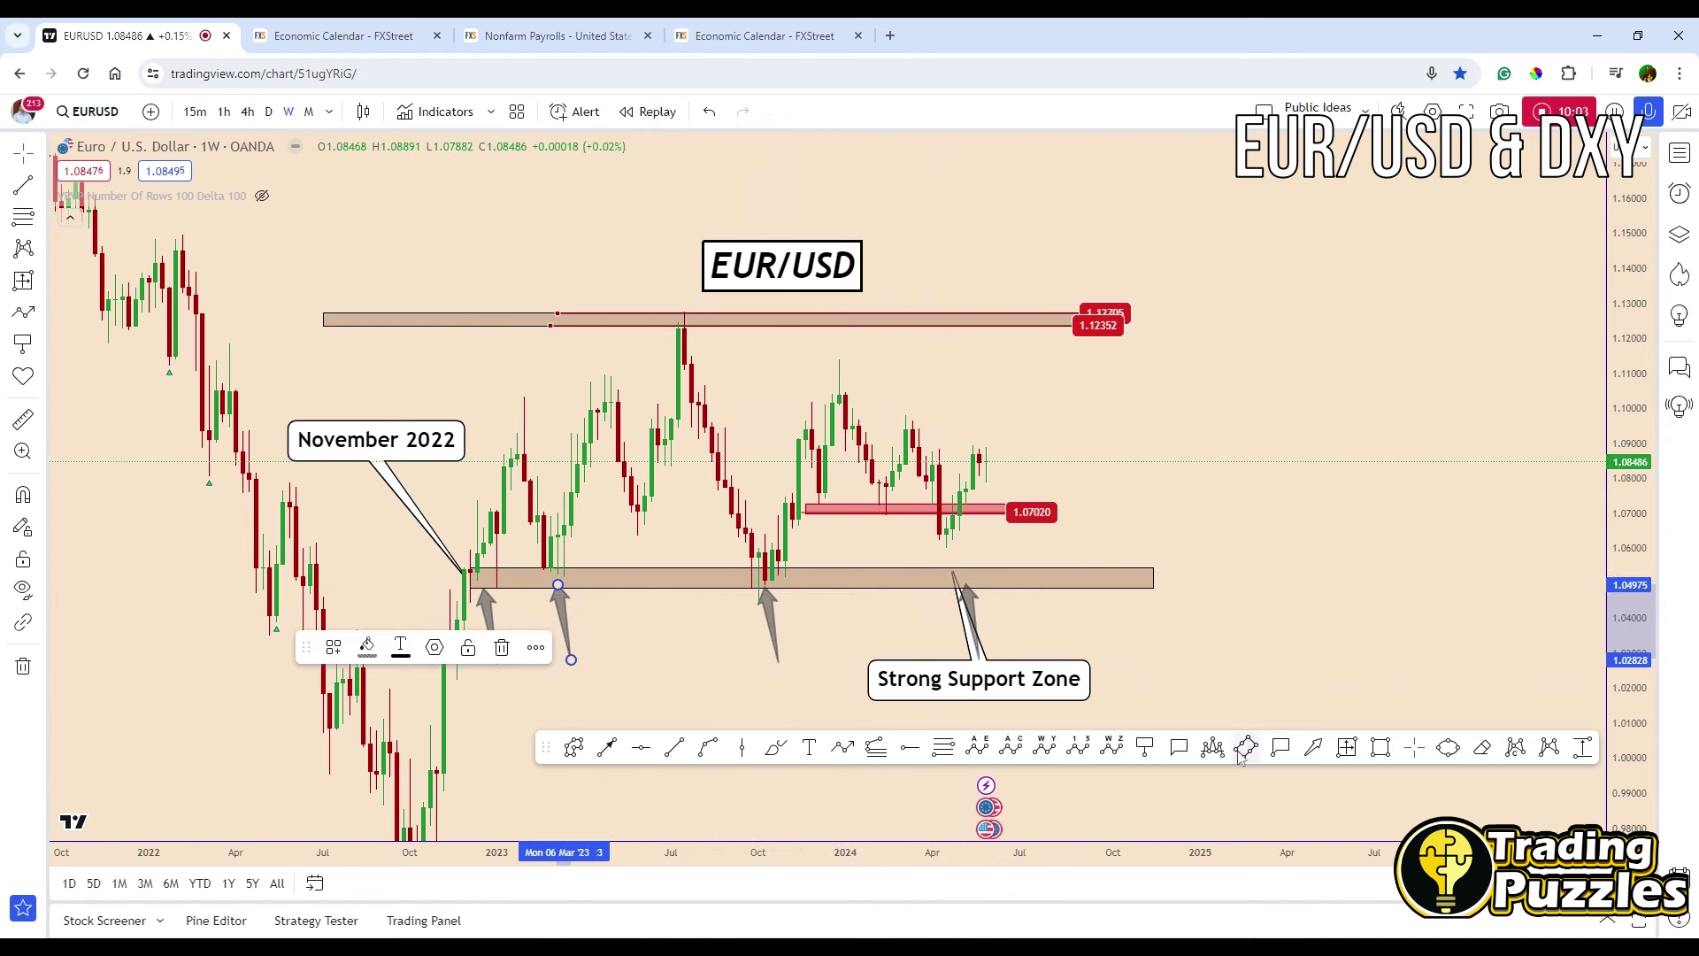
# Add a price note along the support zone, apply the Black template to it and shift it to 1.05020
pyautogui.click(1147, 751)
pyautogui.click(469, 582)
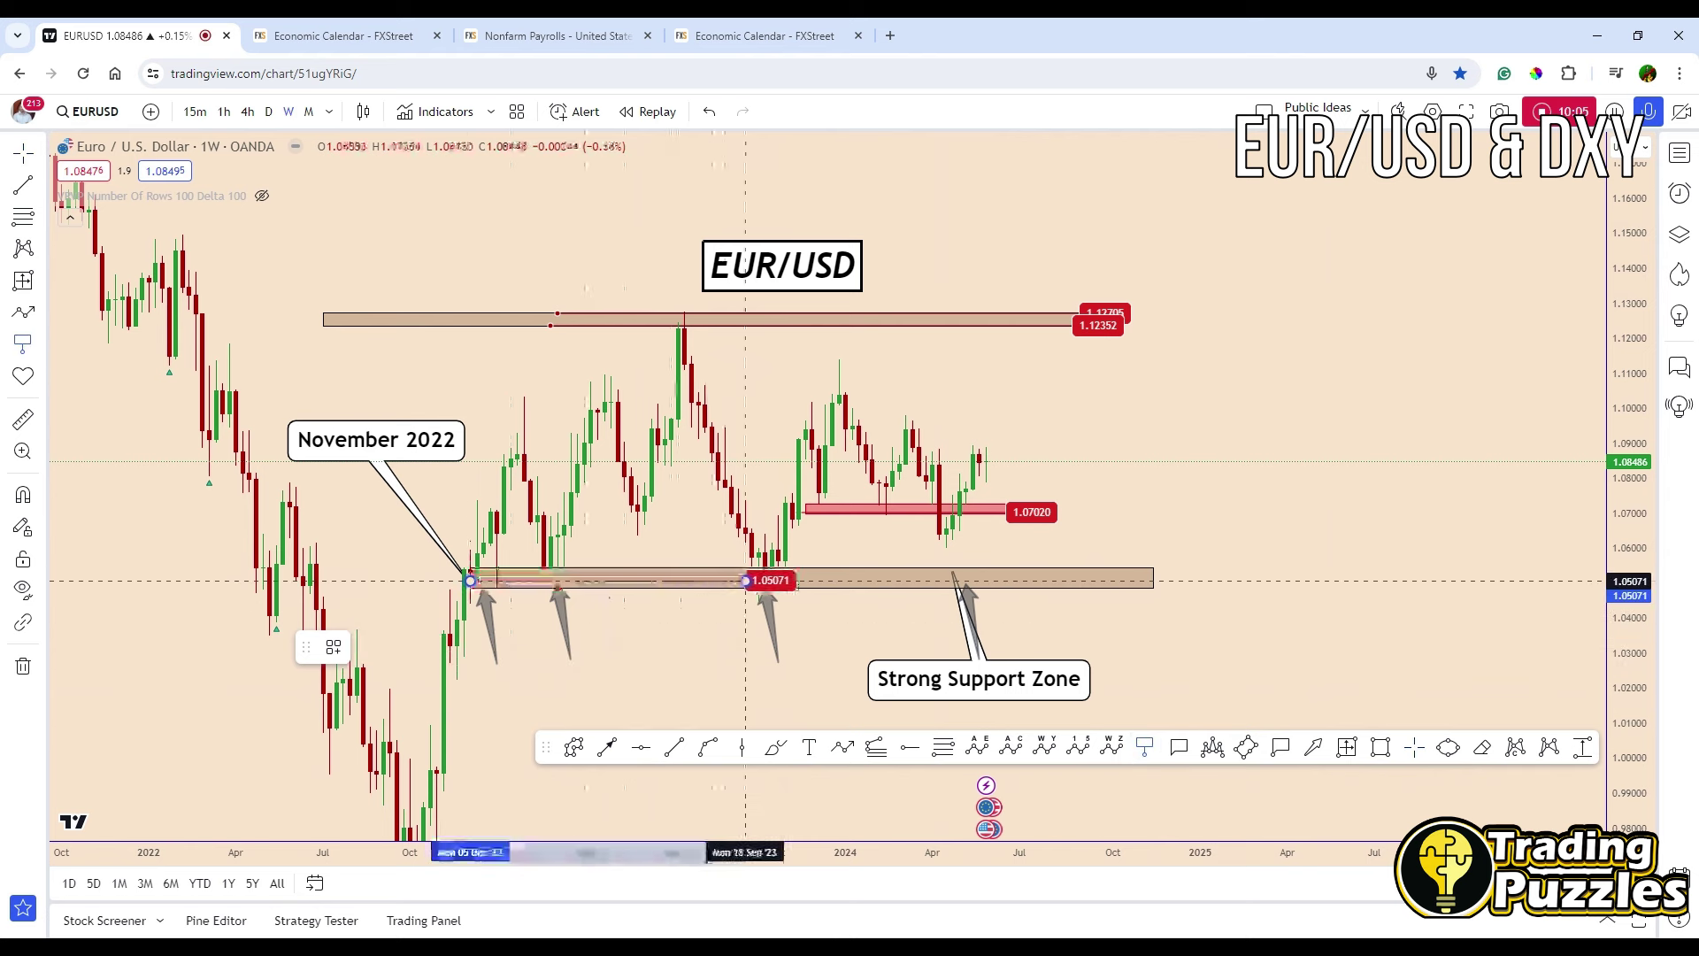
pyautogui.click(1126, 580)
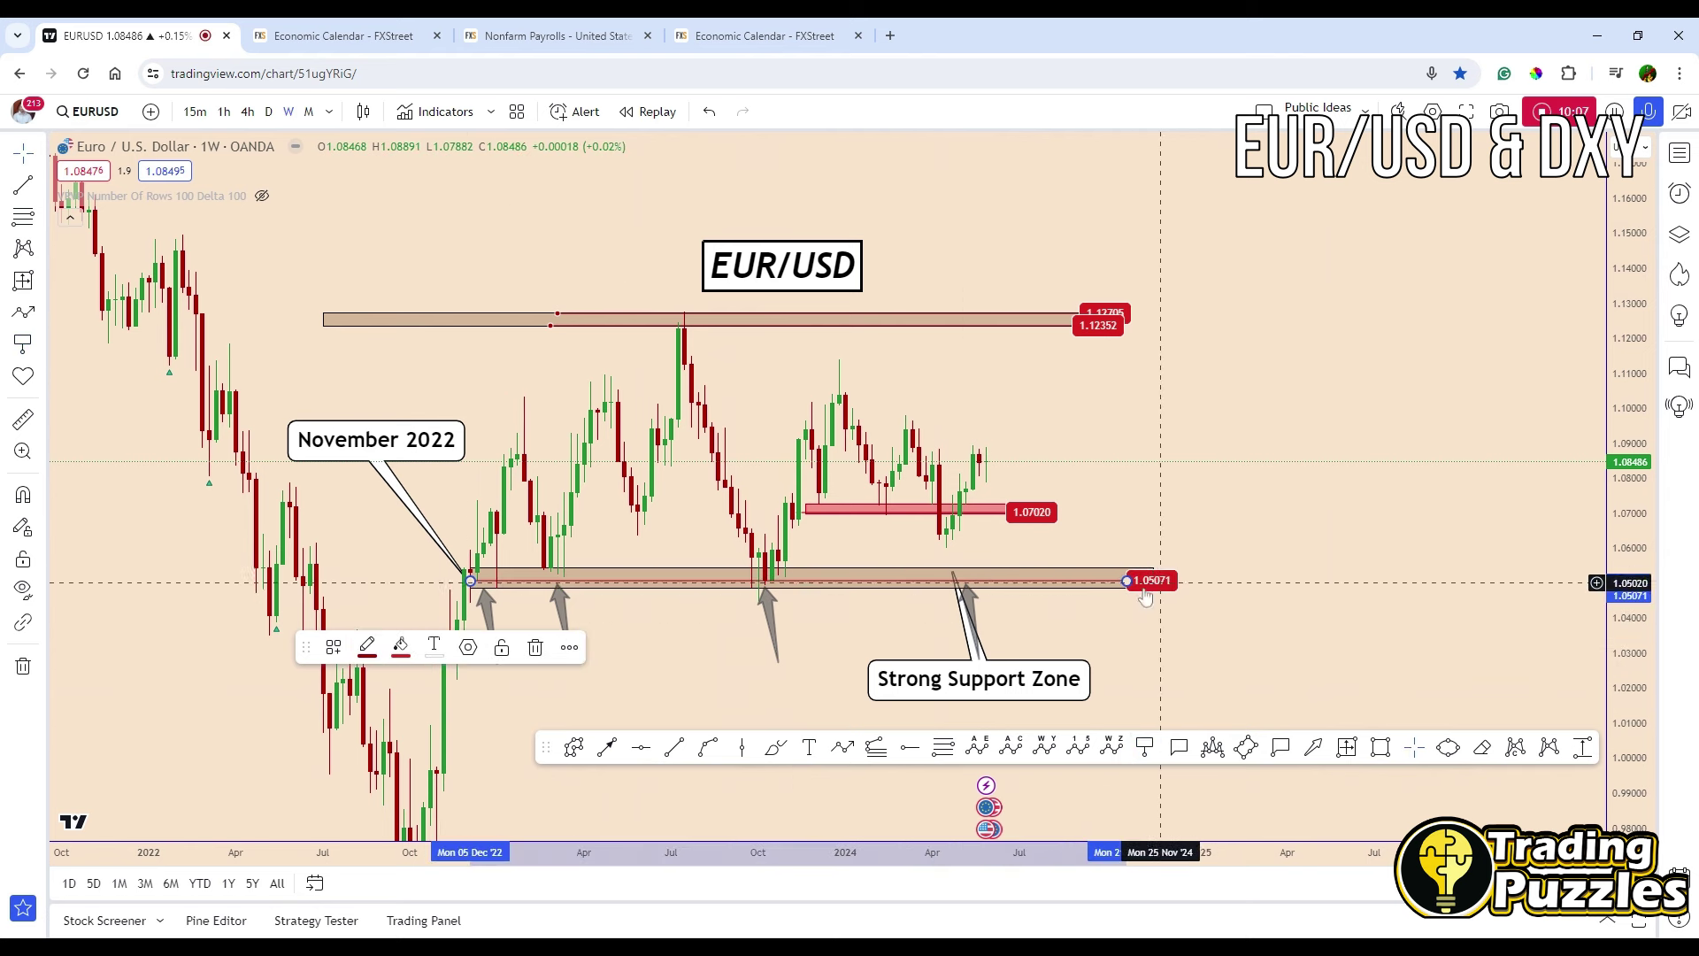
pyautogui.click(333, 647)
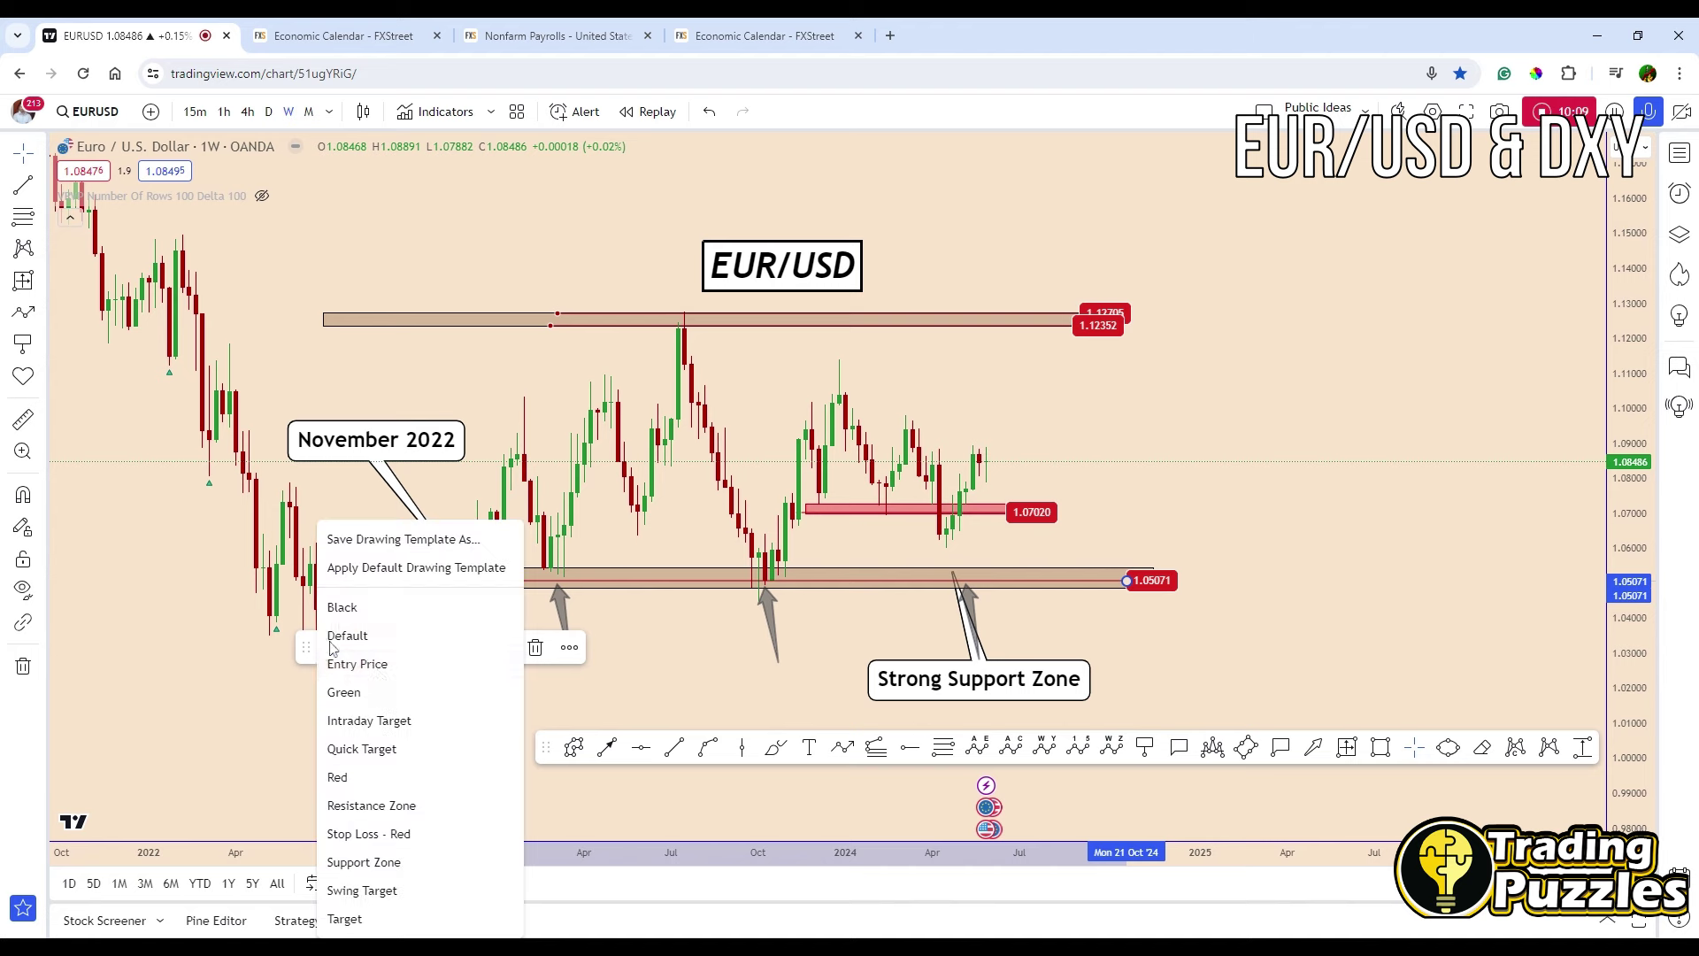
pyautogui.click(368, 607)
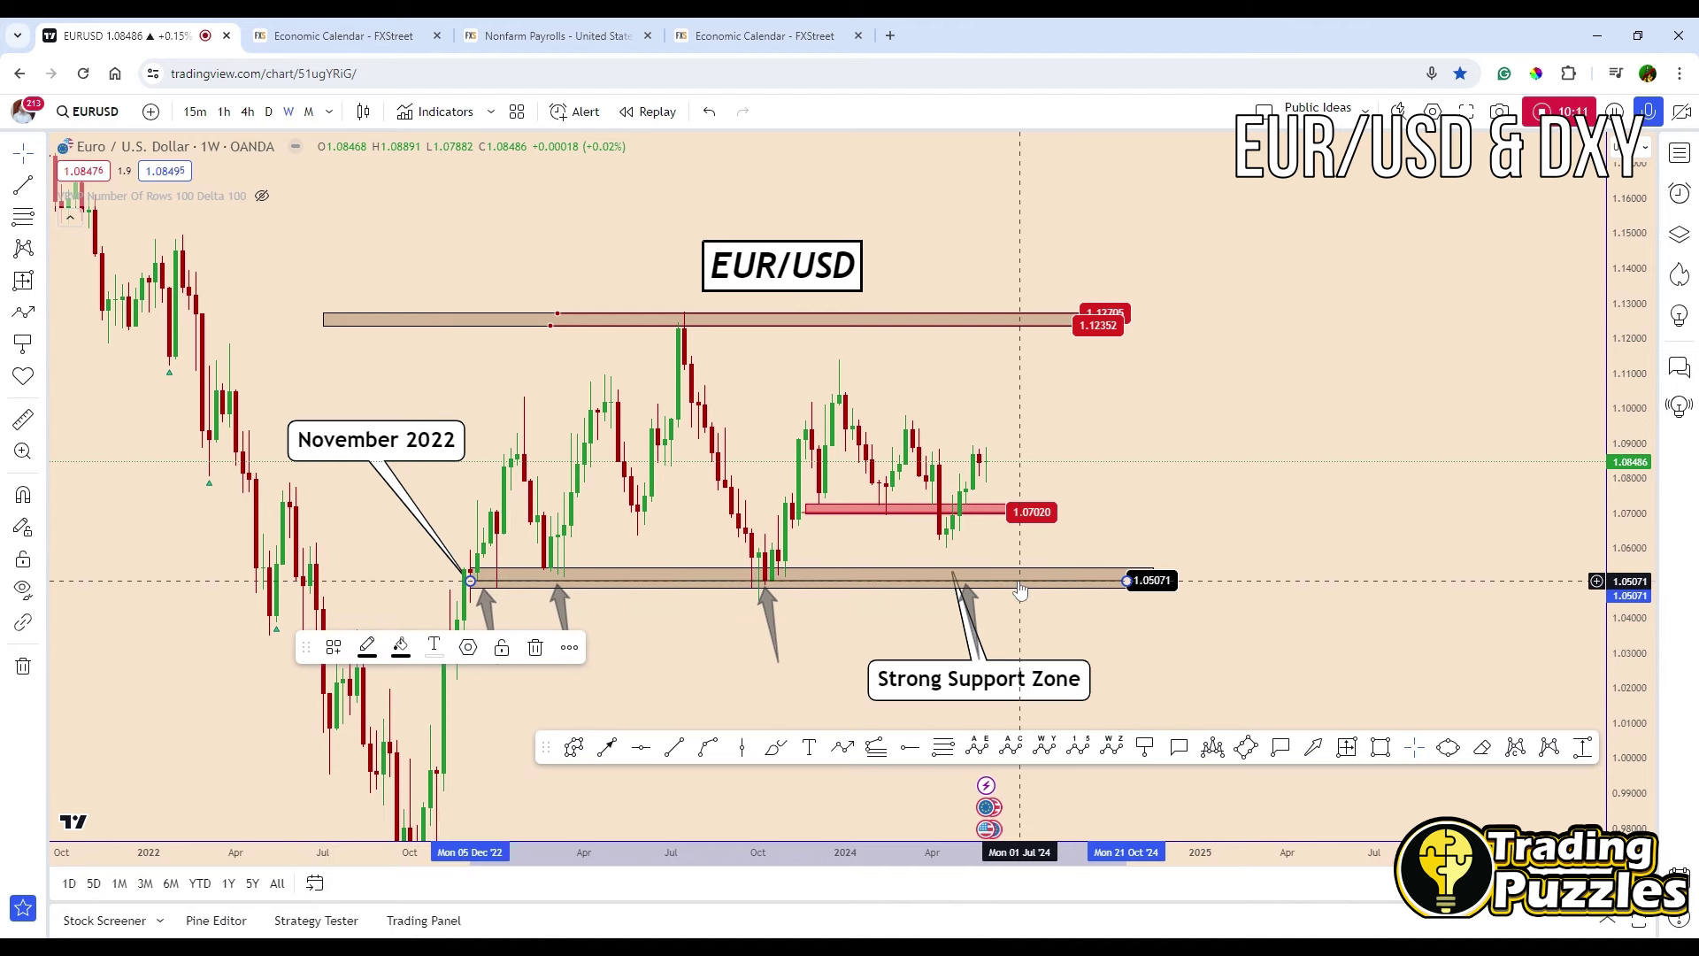
pyautogui.moveTo(1020, 591); pyautogui.dragTo(1027, 590)
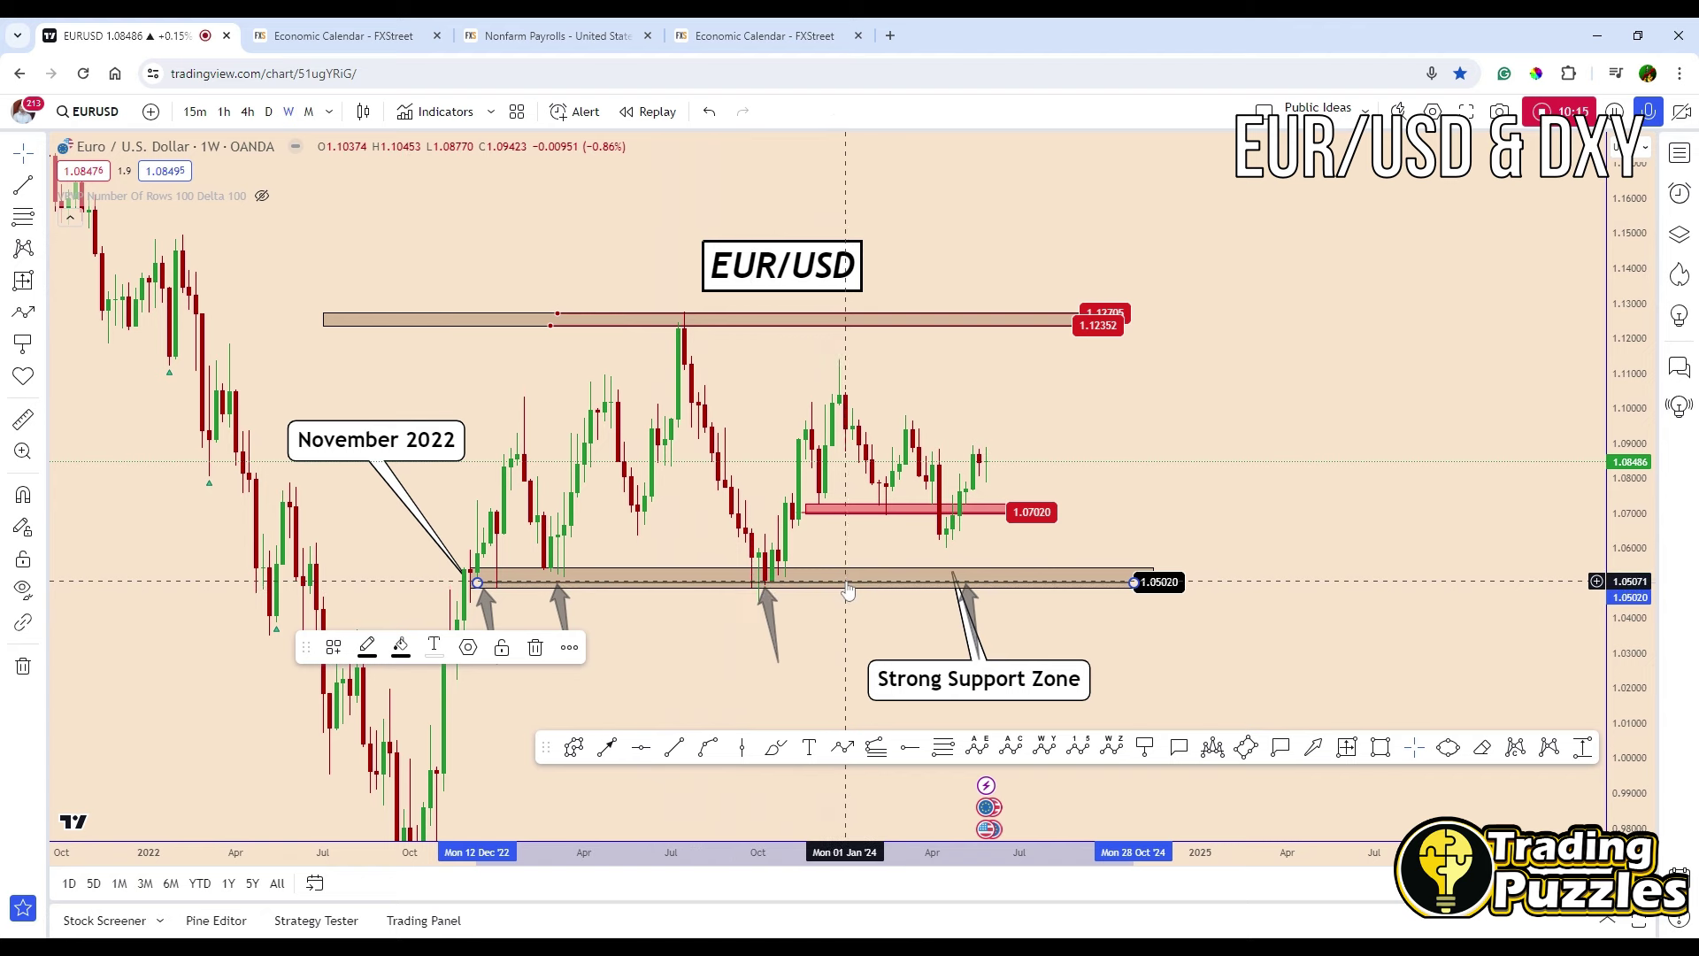
# Nudge the EUR/USD title closer to the mid-2023 peak and move the Strong Support Zone callout clear of the last arrow
pyautogui.moveTo(792, 258); pyautogui.dragTo(732, 258)
pyautogui.moveTo(1147, 229); pyautogui.dragTo(1183, 234)
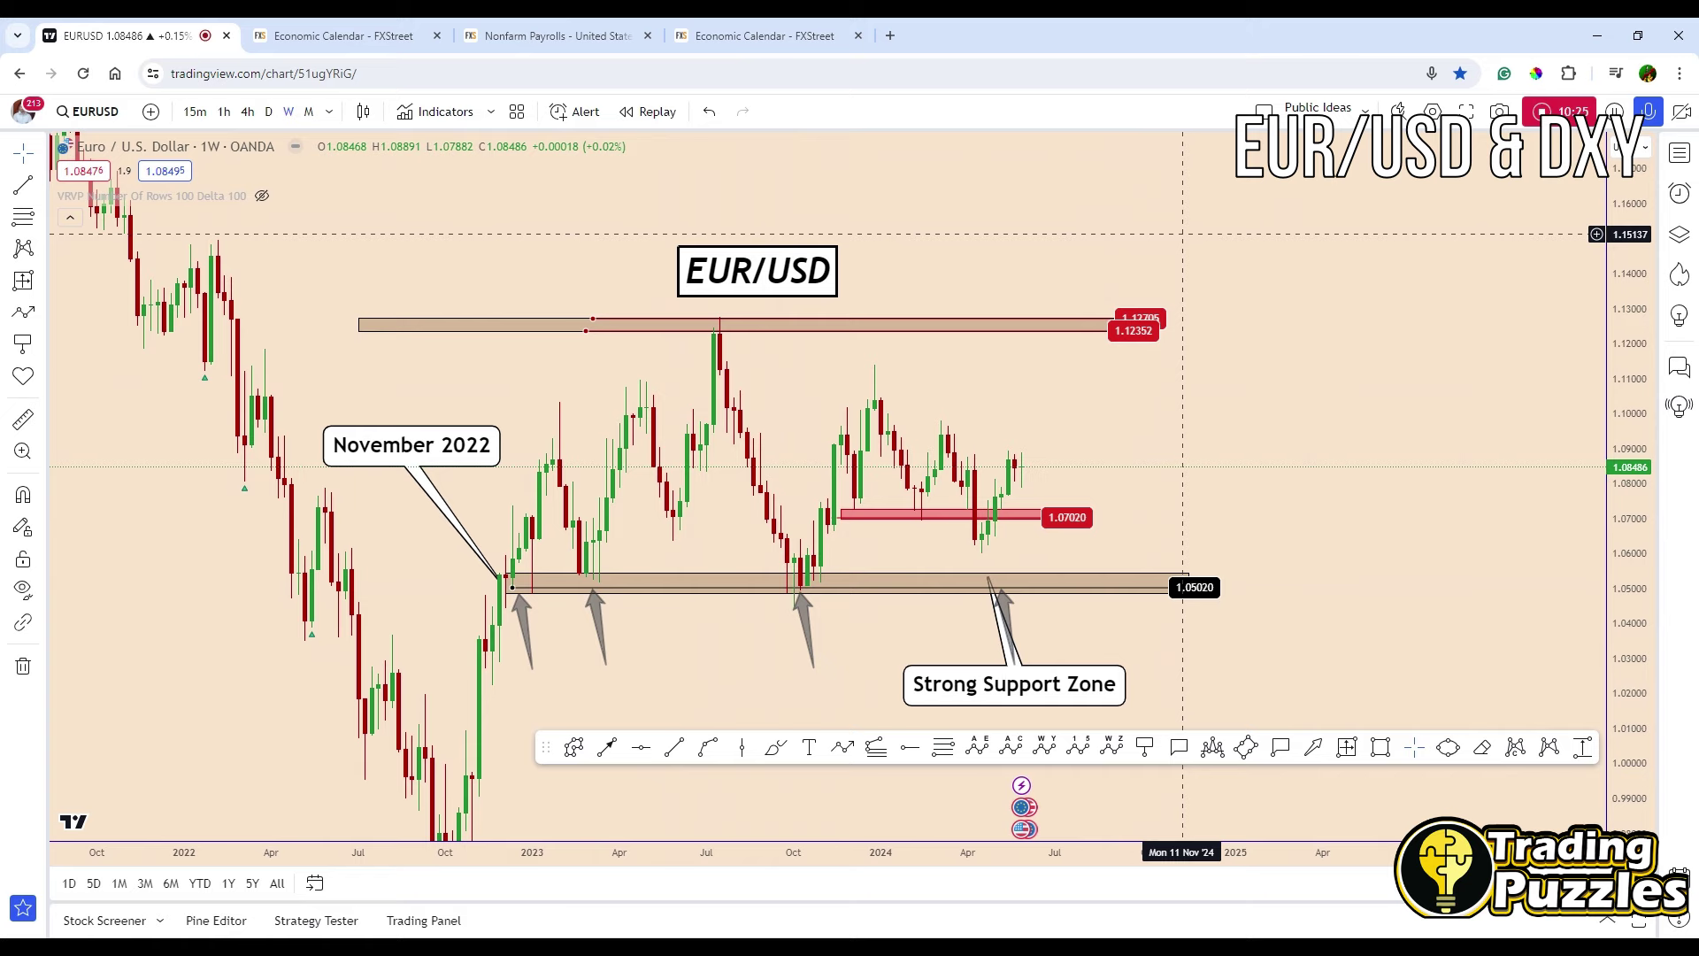
pyautogui.scroll(-3, 1248, 531)
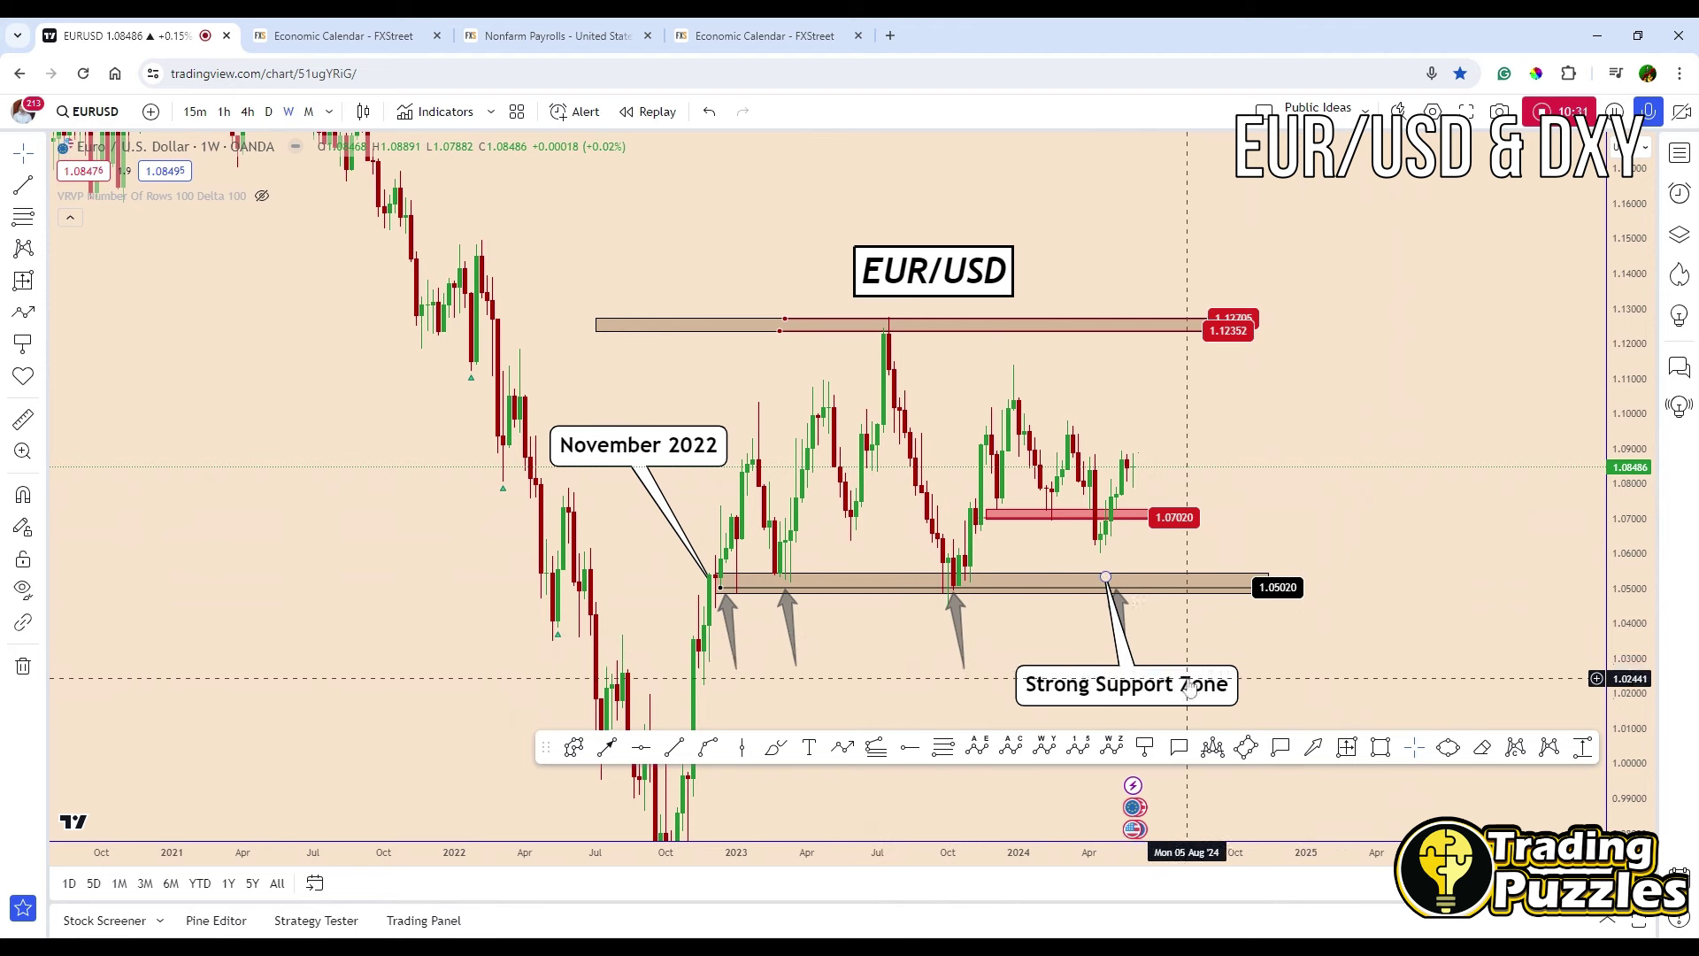
pyautogui.moveTo(1150, 674); pyautogui.dragTo(1102, 683)
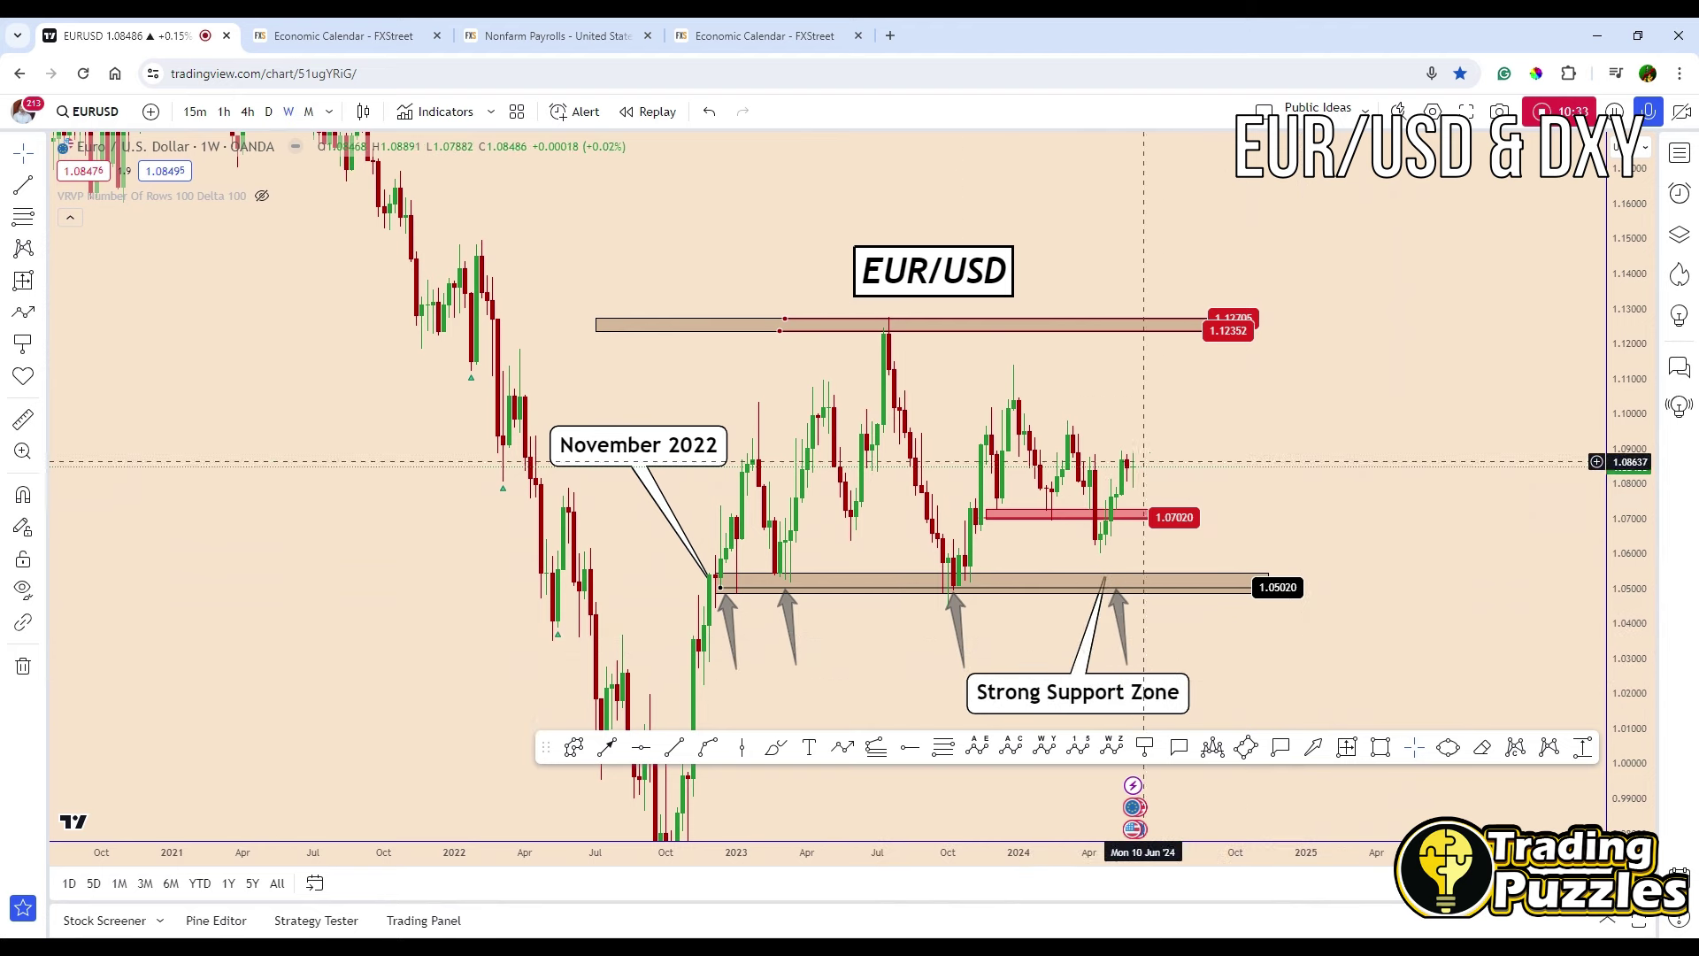
# Draw a path rising from the 1.07020 zone towards the 1.12352 resistance level
pyautogui.click(842, 747)
pyautogui.click(1132, 516)
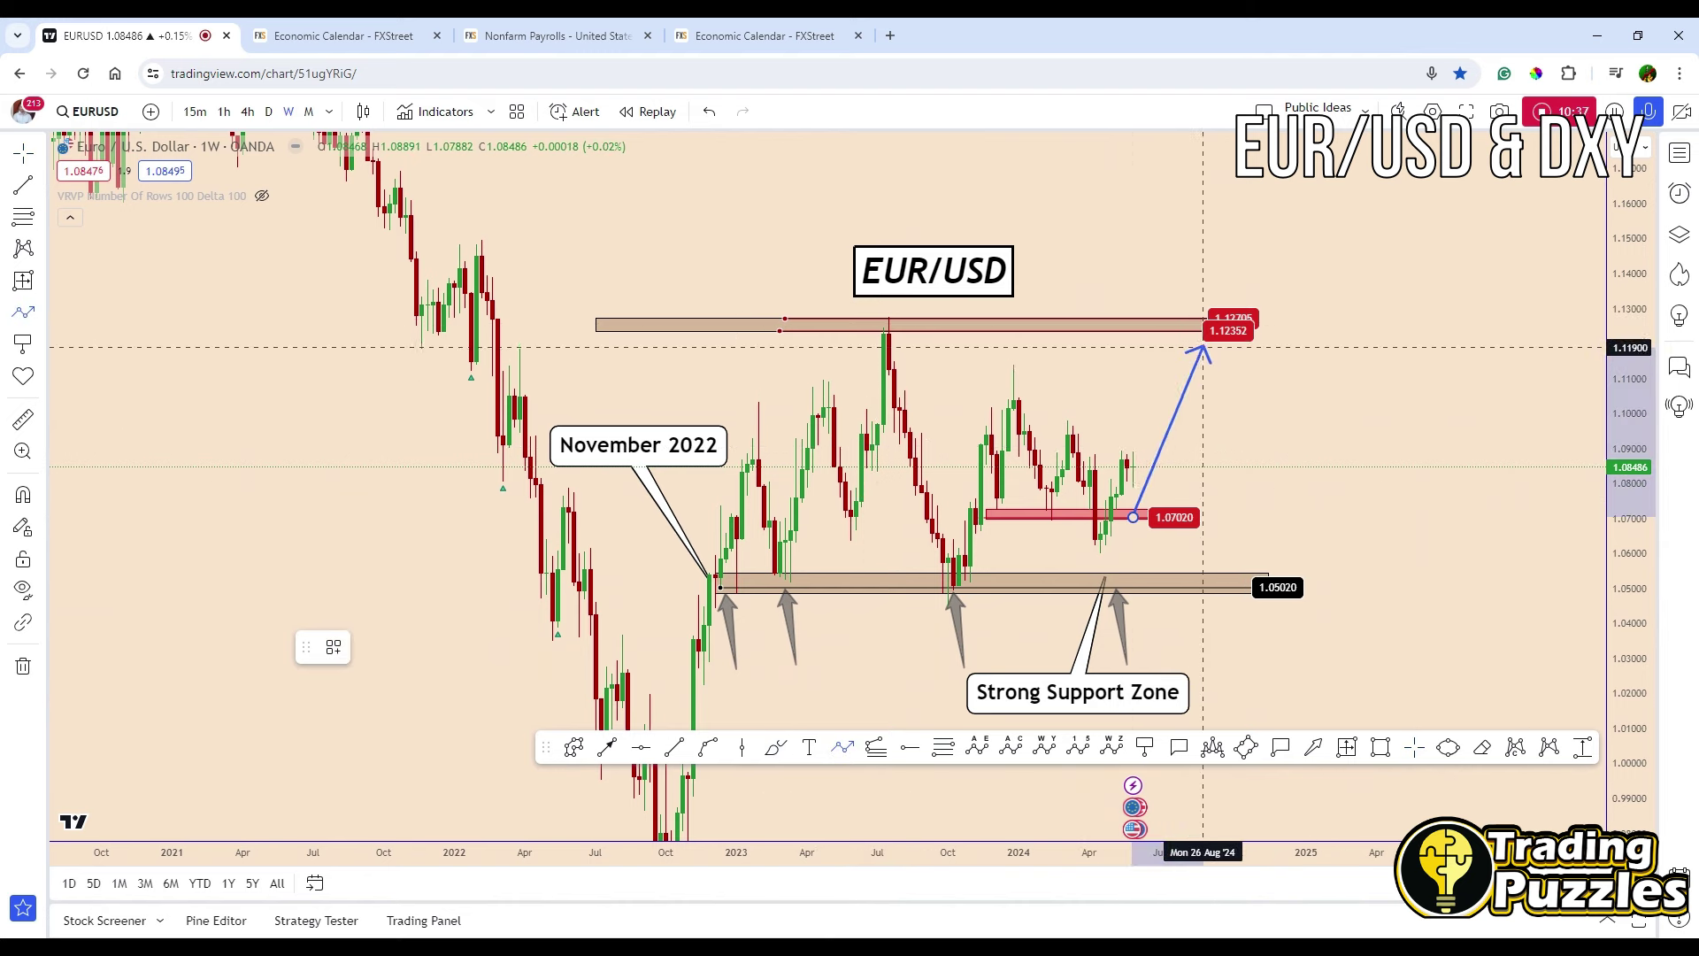
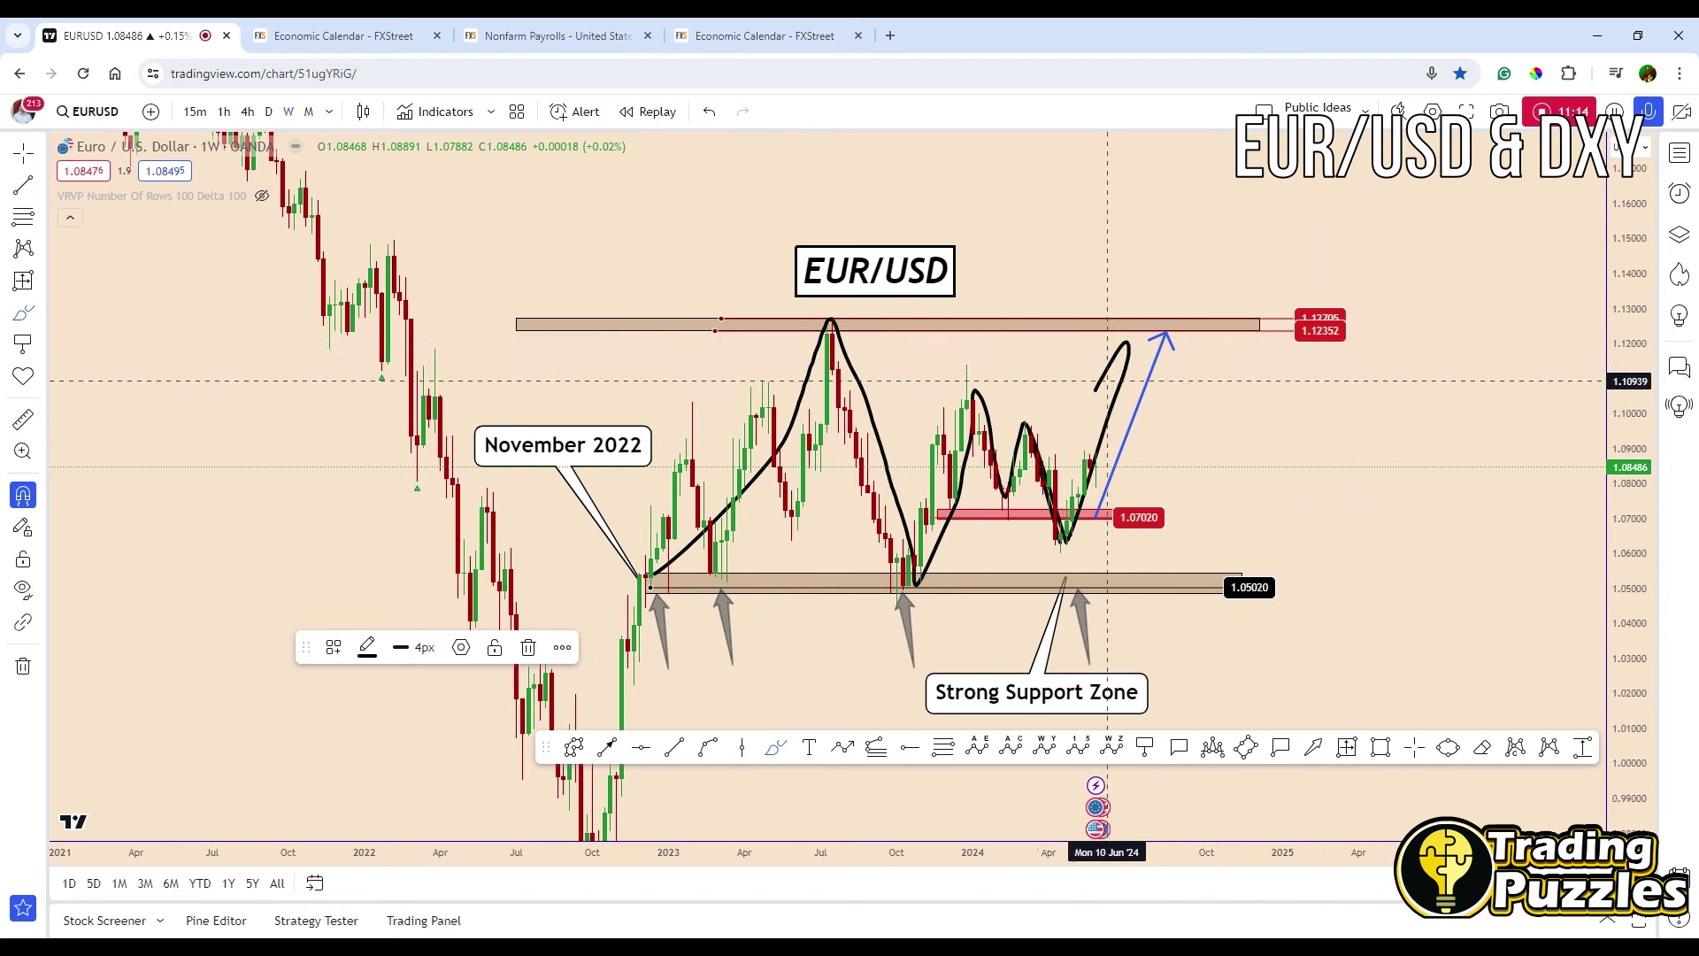
pyautogui.hotkey('ctrl', 'z')
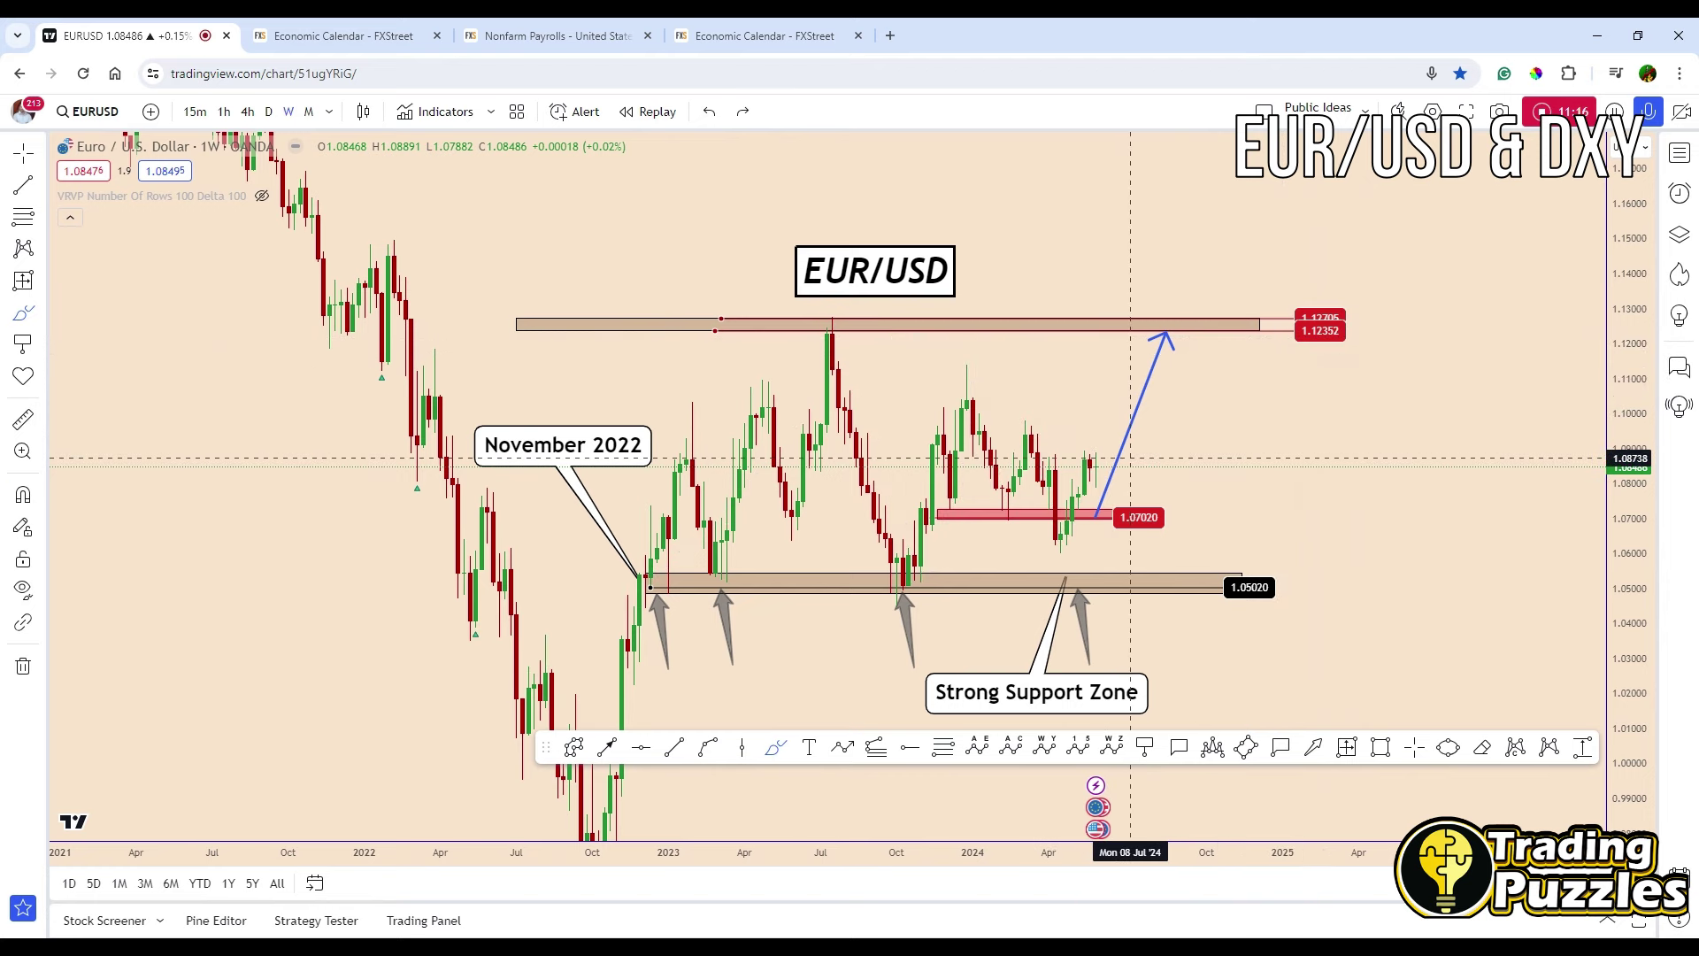
# Undo the freehand price path and switch the chart to the daily timeframe
pyautogui.click(271, 112)
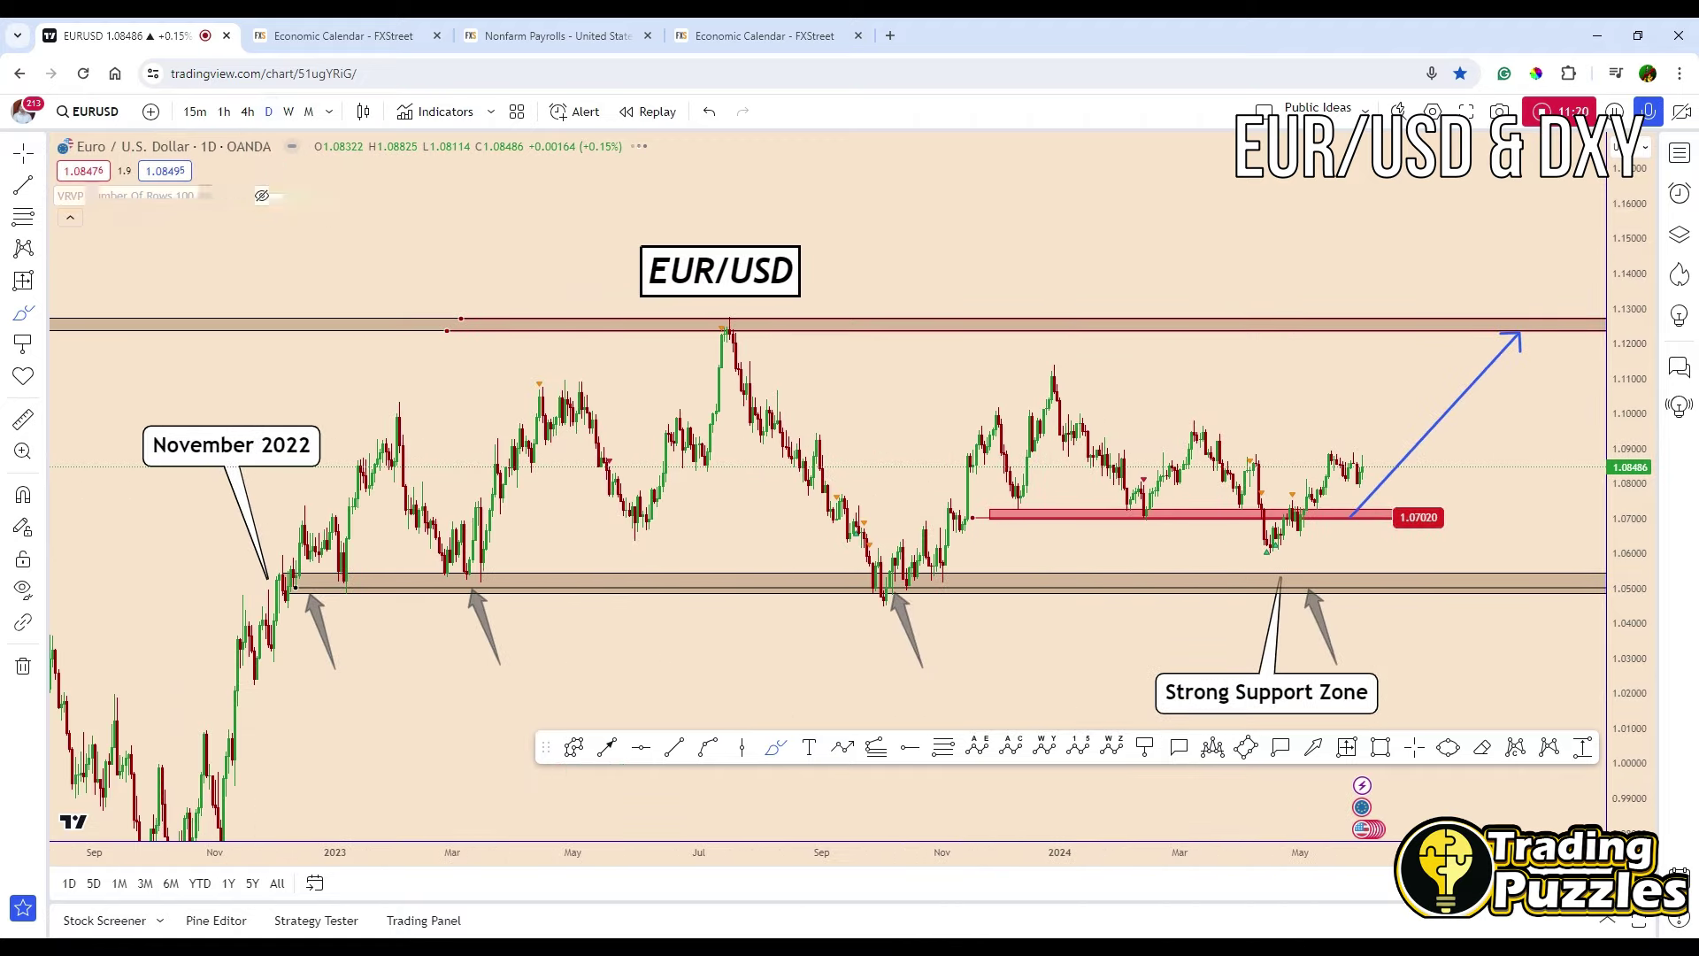
pyautogui.click(24, 156)
pyautogui.moveTo(1619, 778); pyautogui.dragTo(1619, 669)
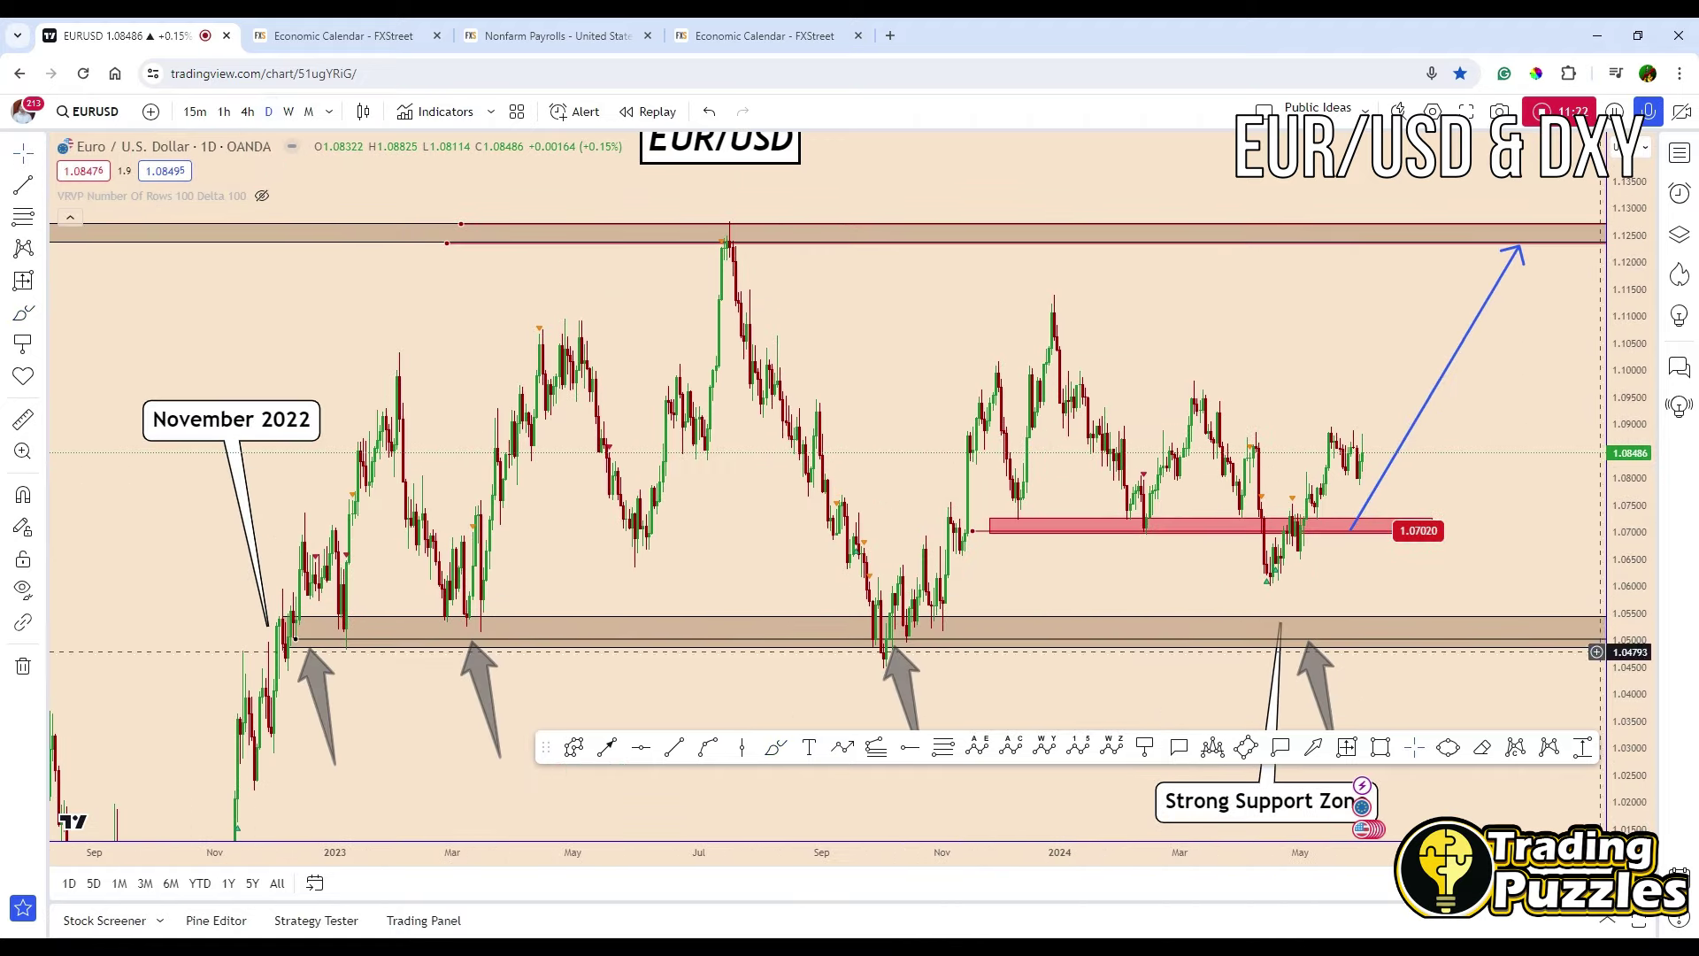
pyautogui.moveTo(973, 300); pyautogui.dragTo(729, 342)
# Open the April idea "EURUSD: Close To a Strong Support Zone", play its price development and close it
pyautogui.moveTo(1026, 626)
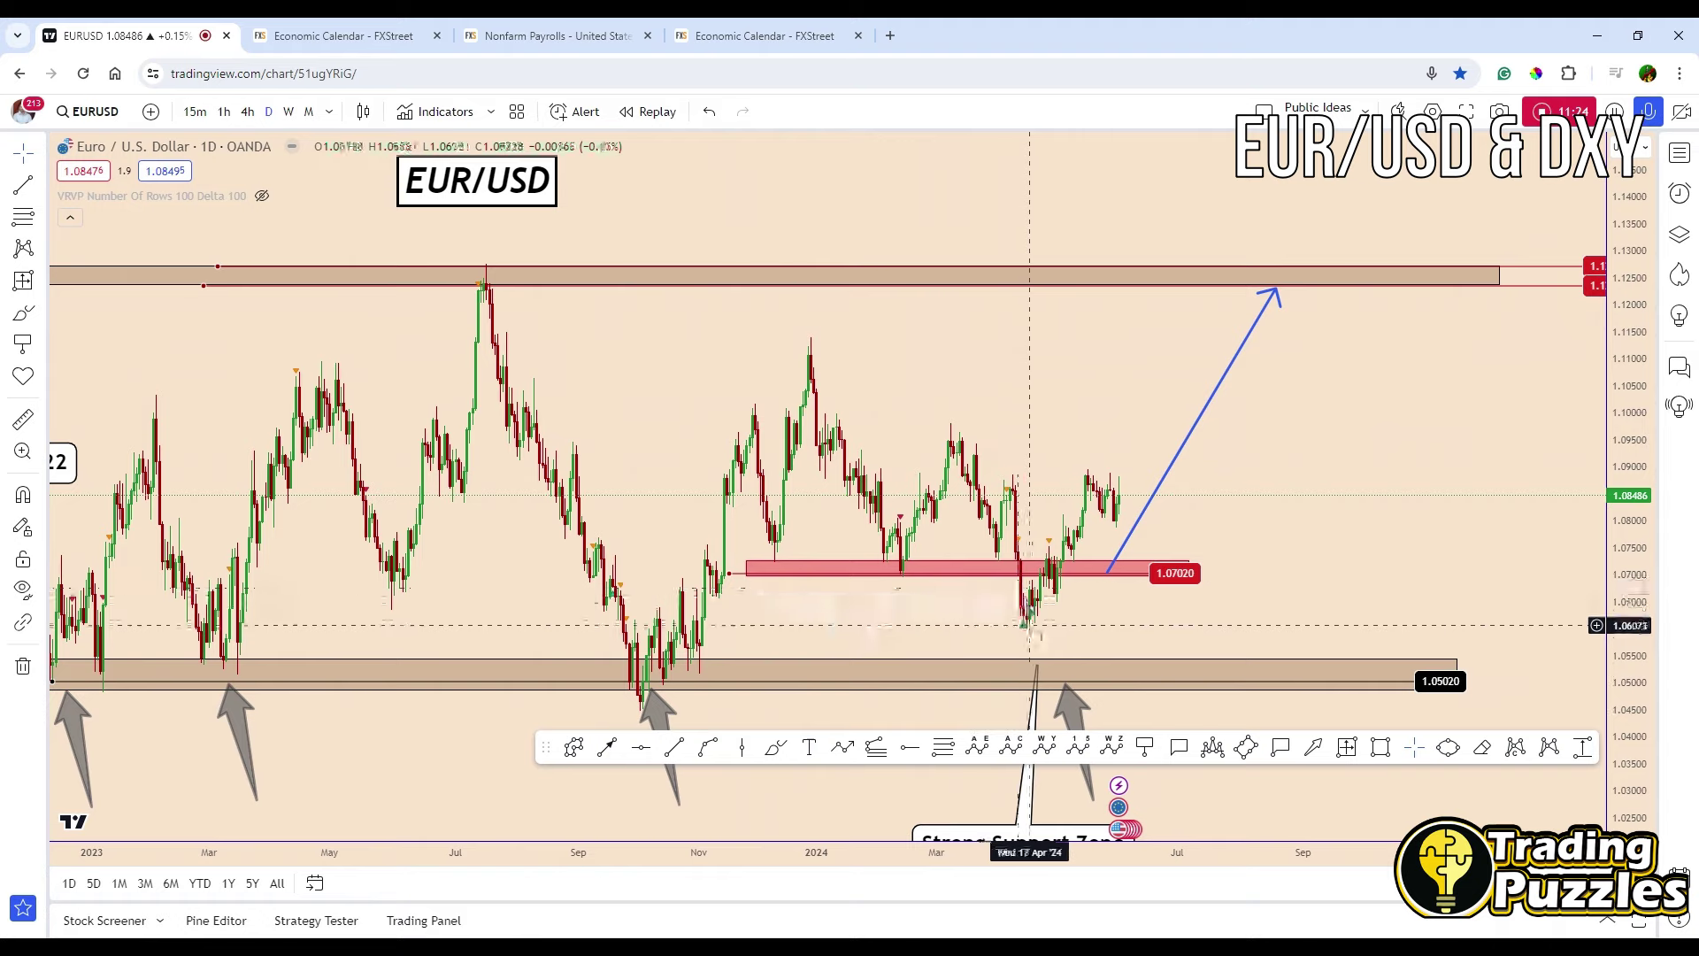
pyautogui.click(1027, 629)
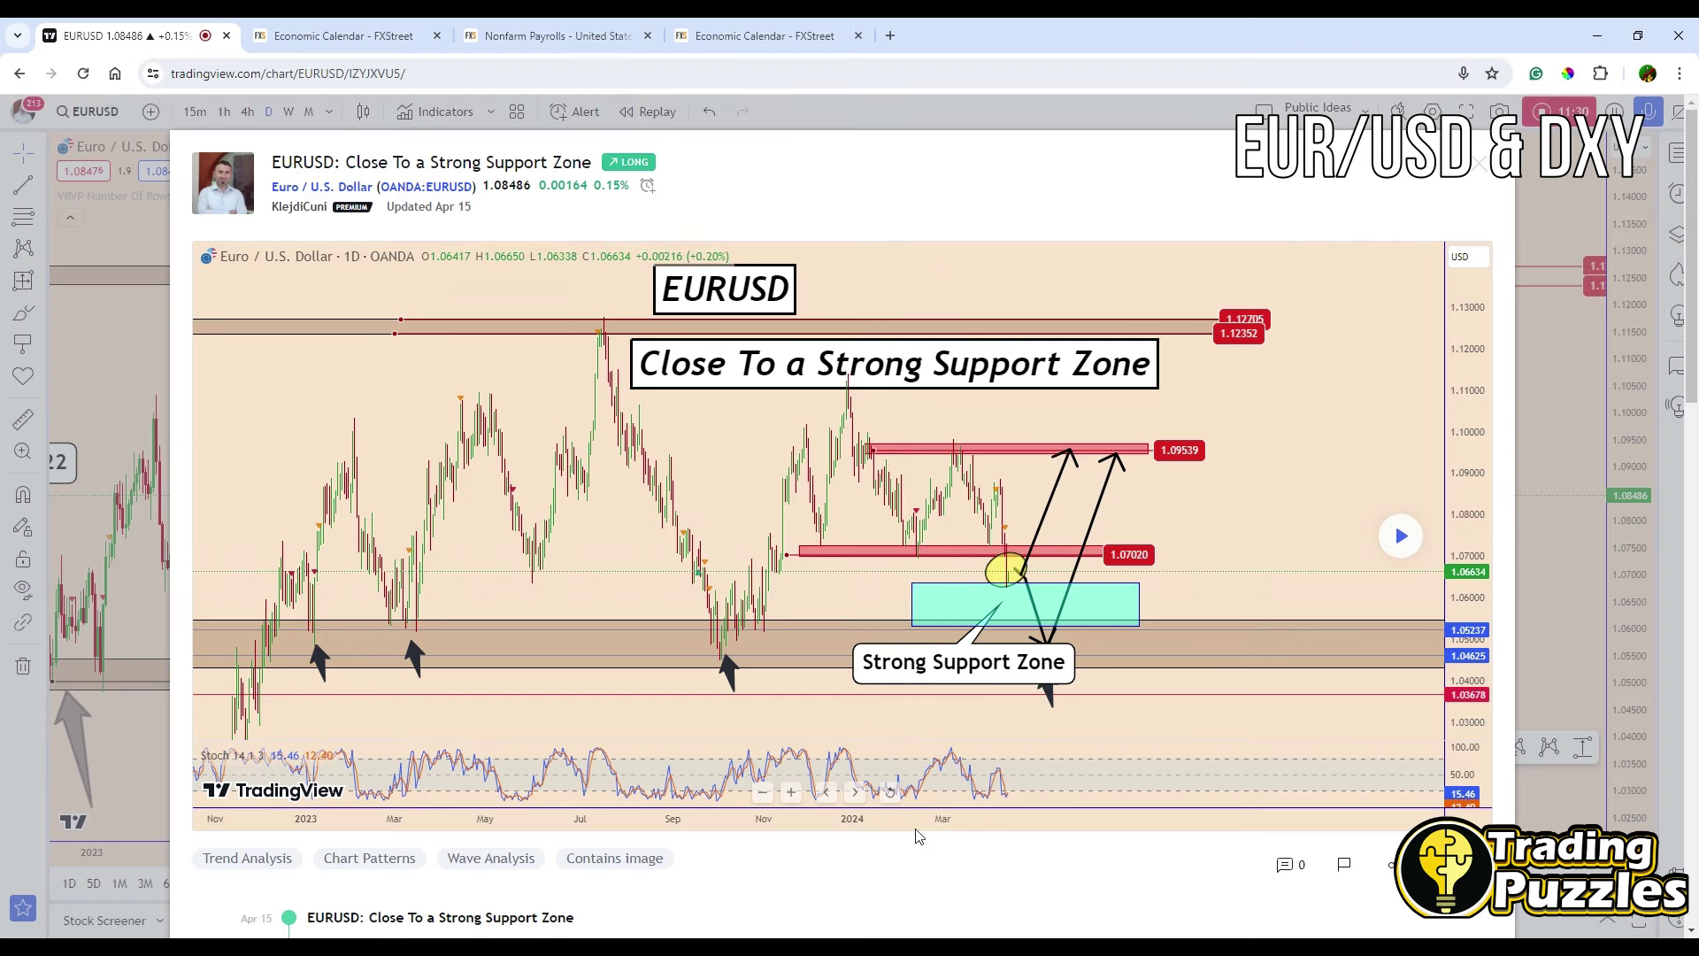
pyautogui.moveTo(918, 823); pyautogui.dragTo(855, 823)
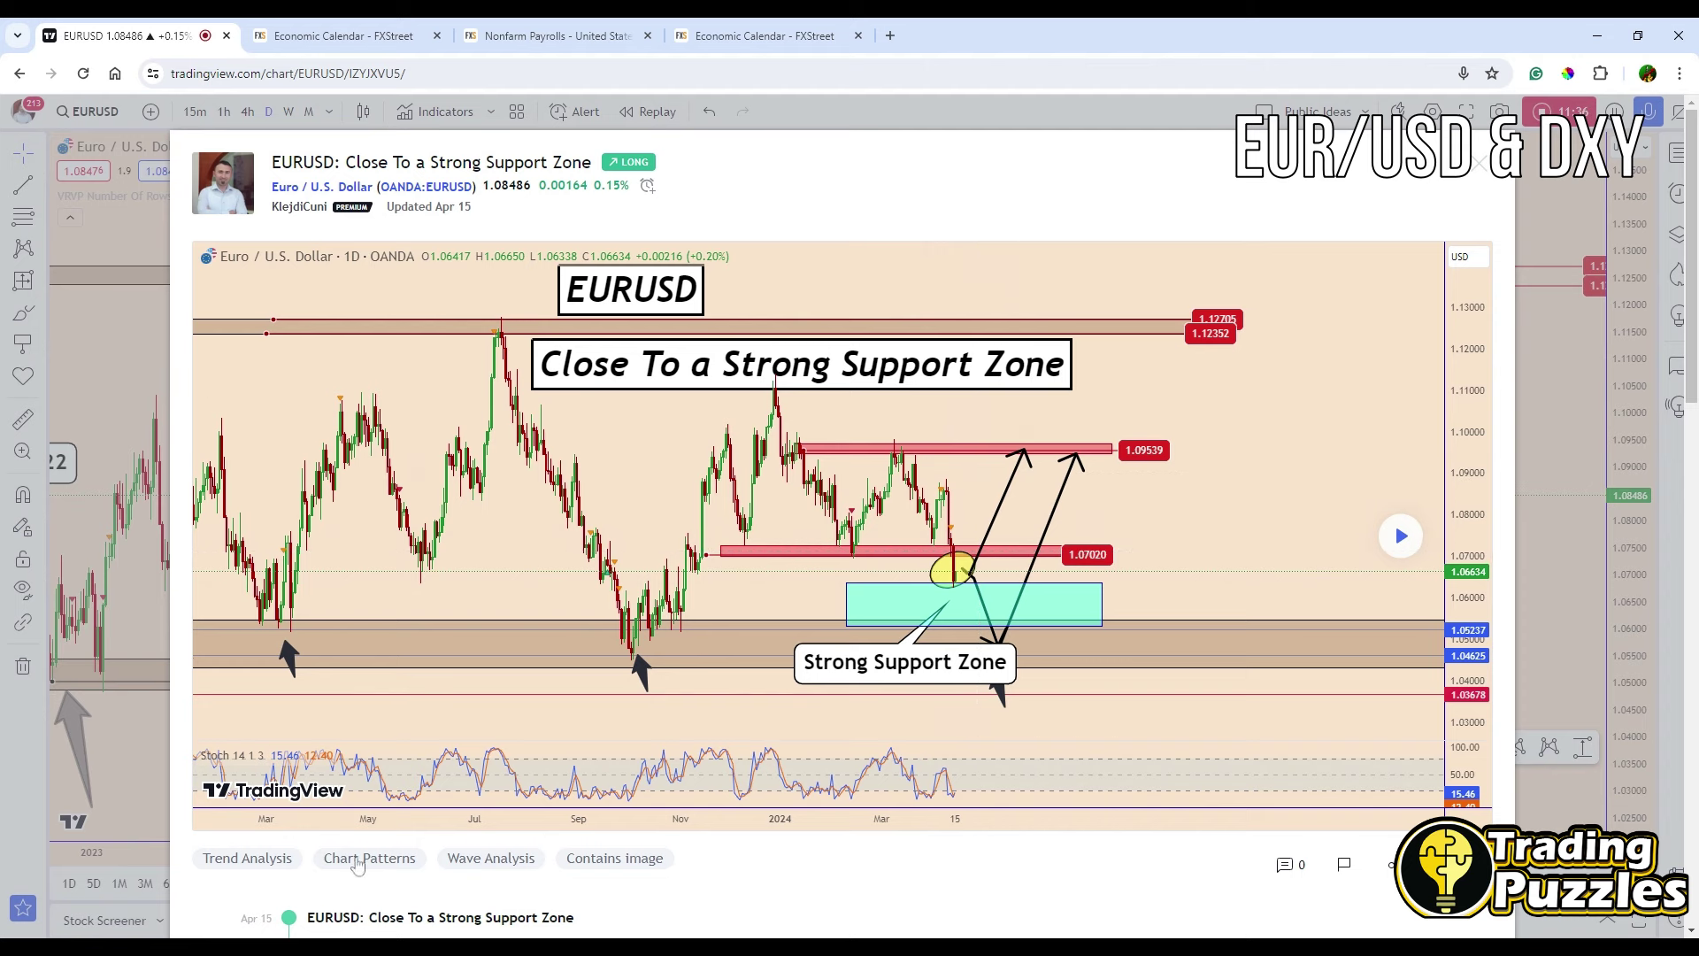
pyautogui.click(1401, 535)
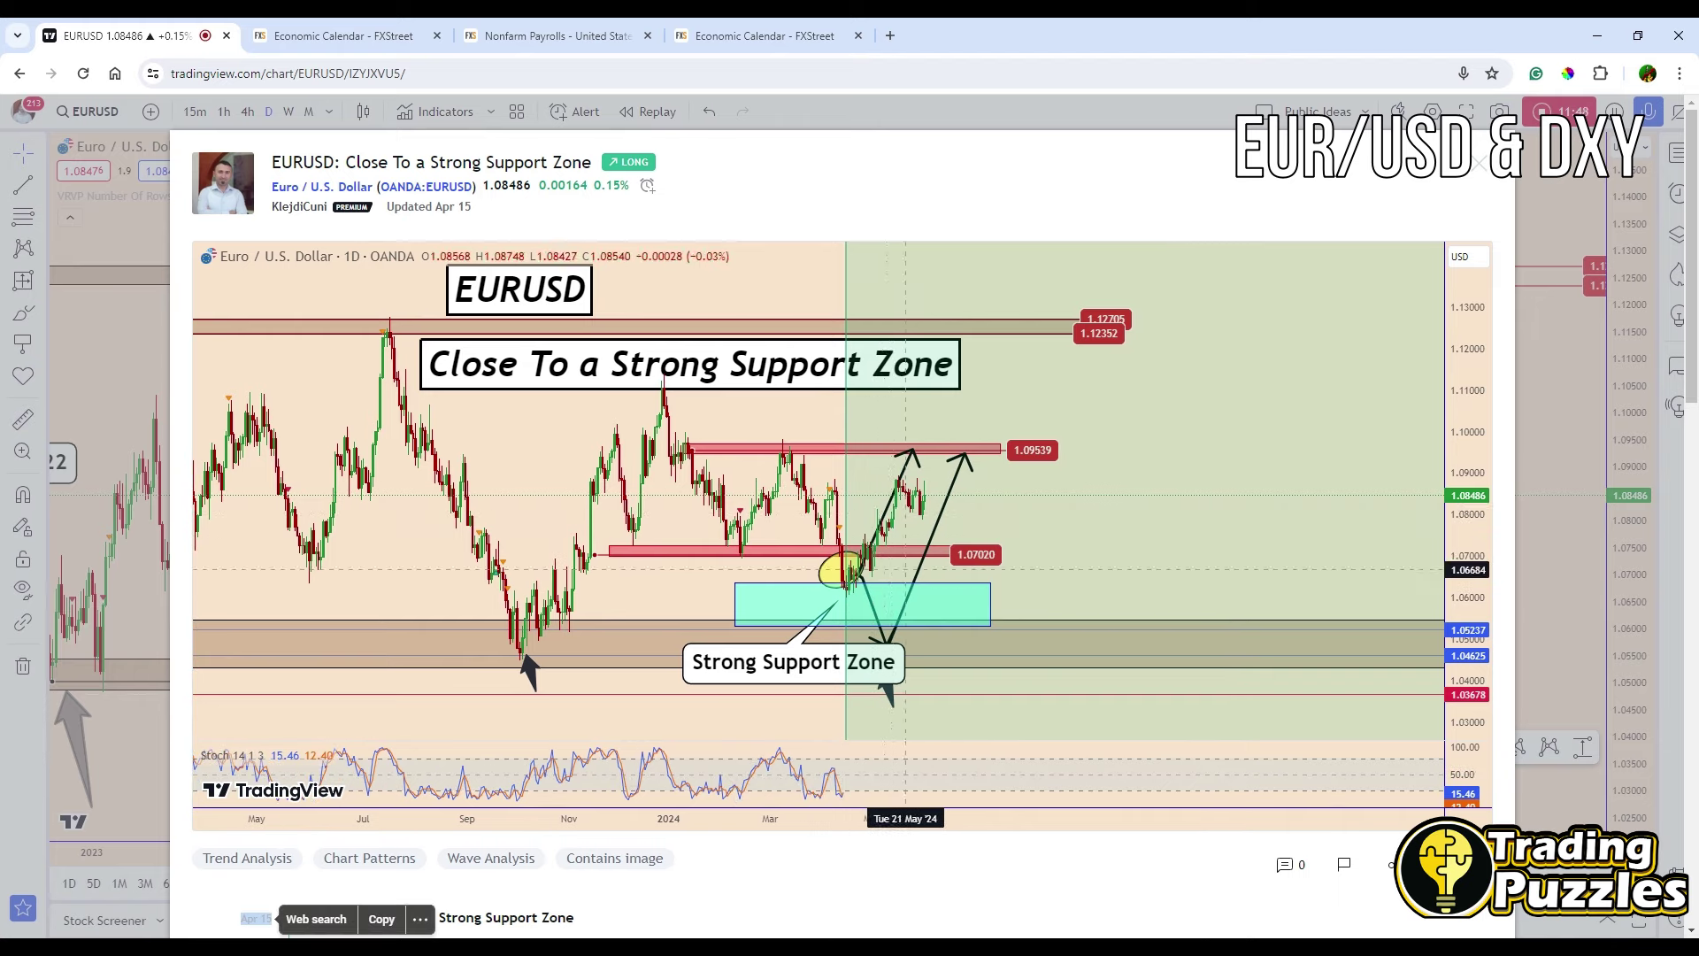
pyautogui.press('Escape')
# Measure the rise from the mid-April low to the May high with a price range, remove it, and measure the move again
pyautogui.click(1581, 749)
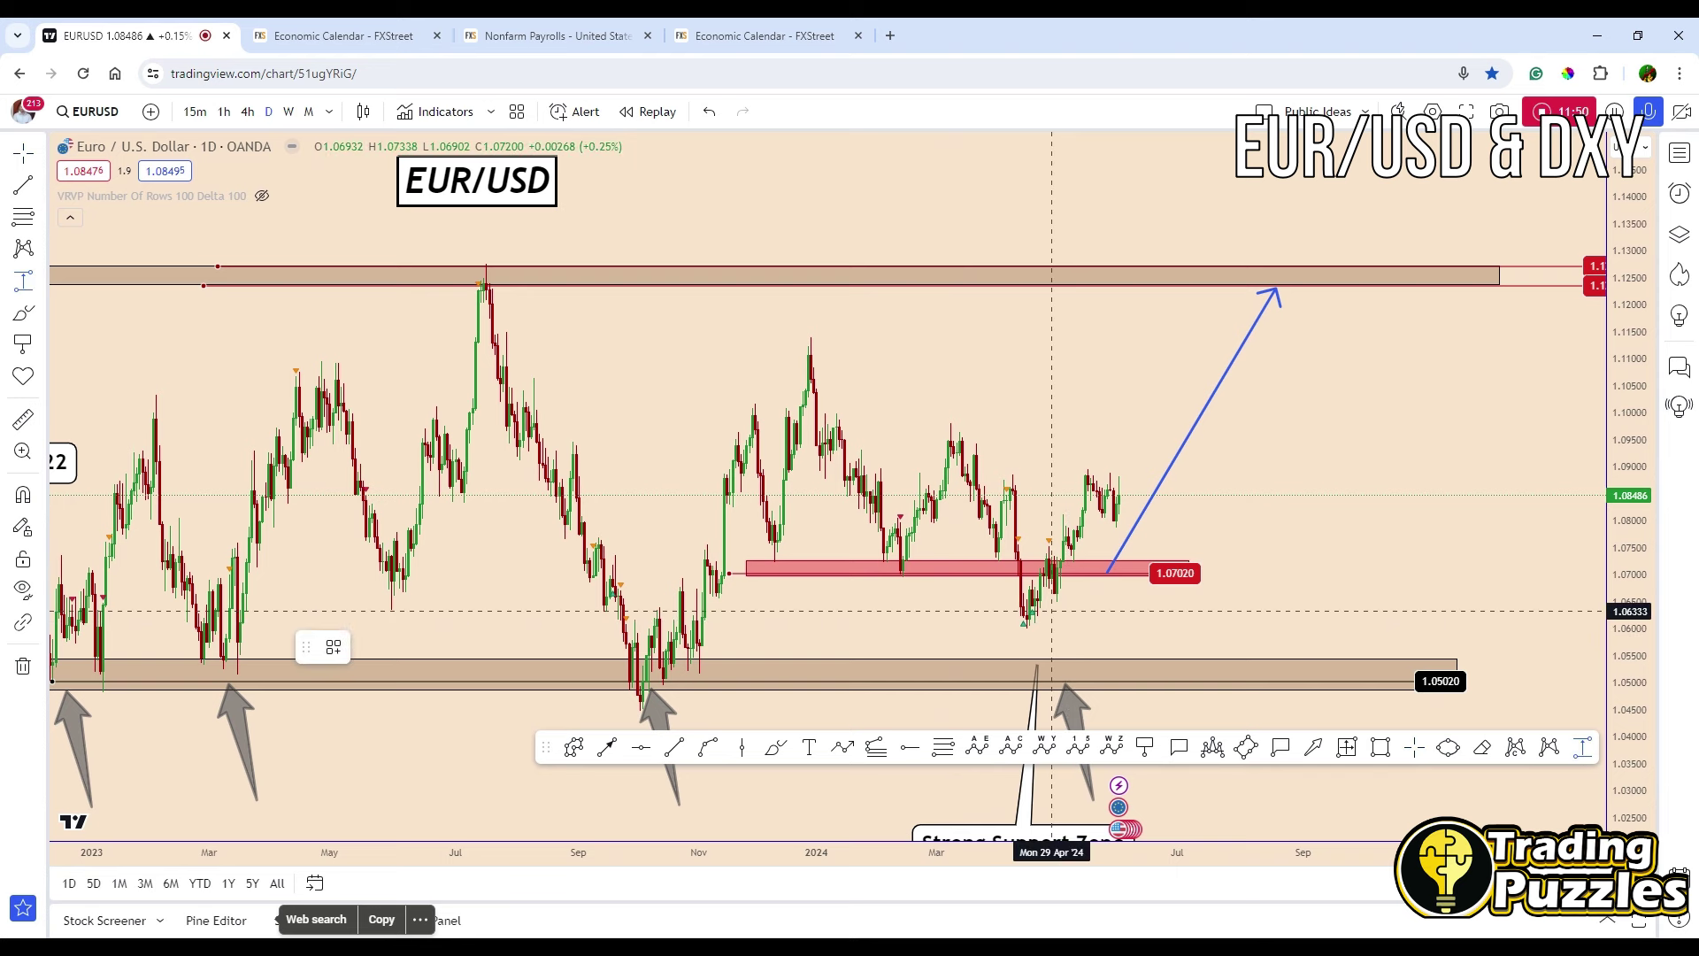
pyautogui.click(1032, 624)
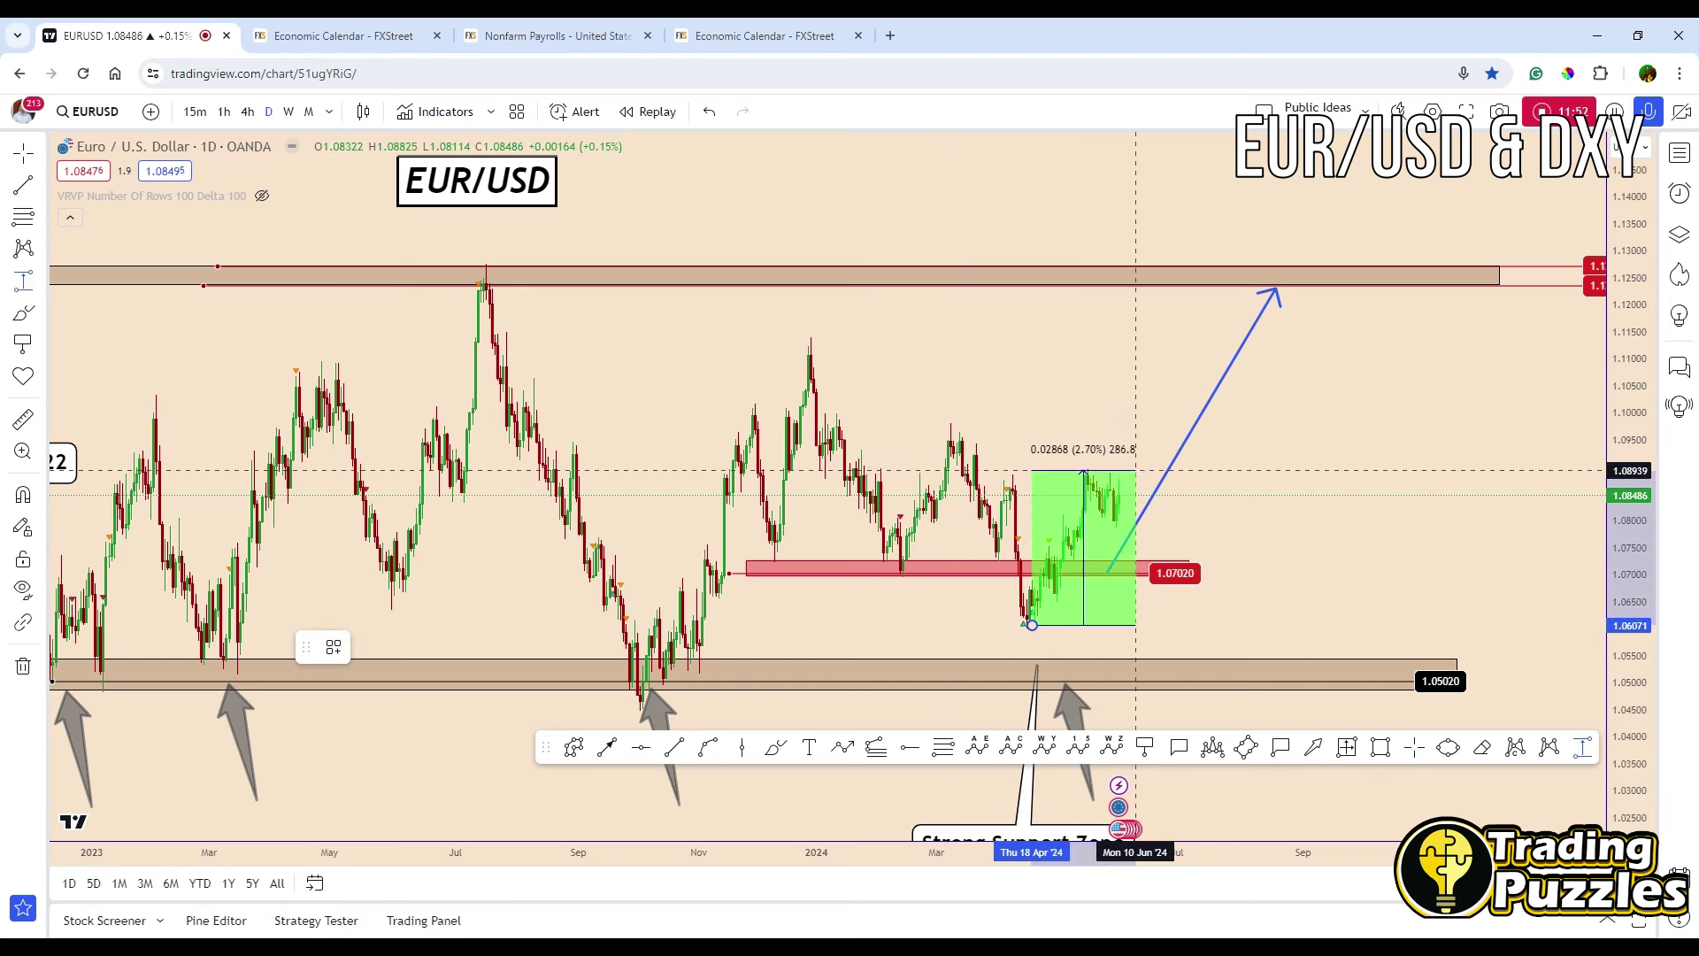
pyautogui.click(1136, 470)
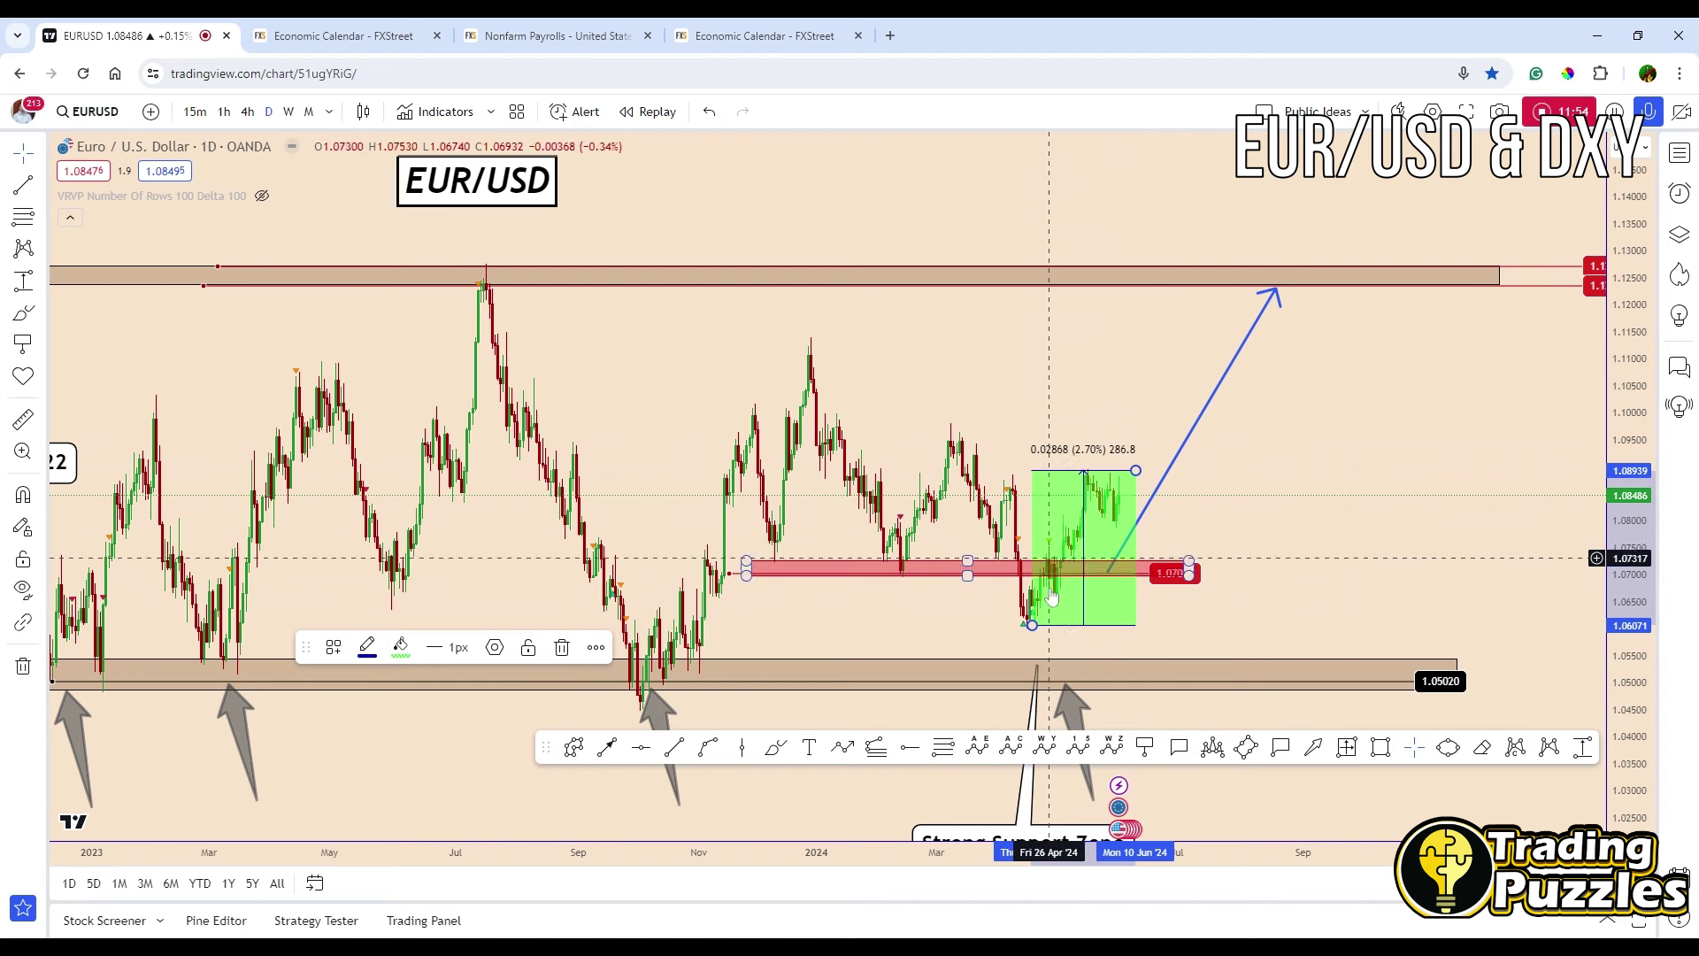
pyautogui.moveTo(1031, 625); pyautogui.dragTo(1030, 629)
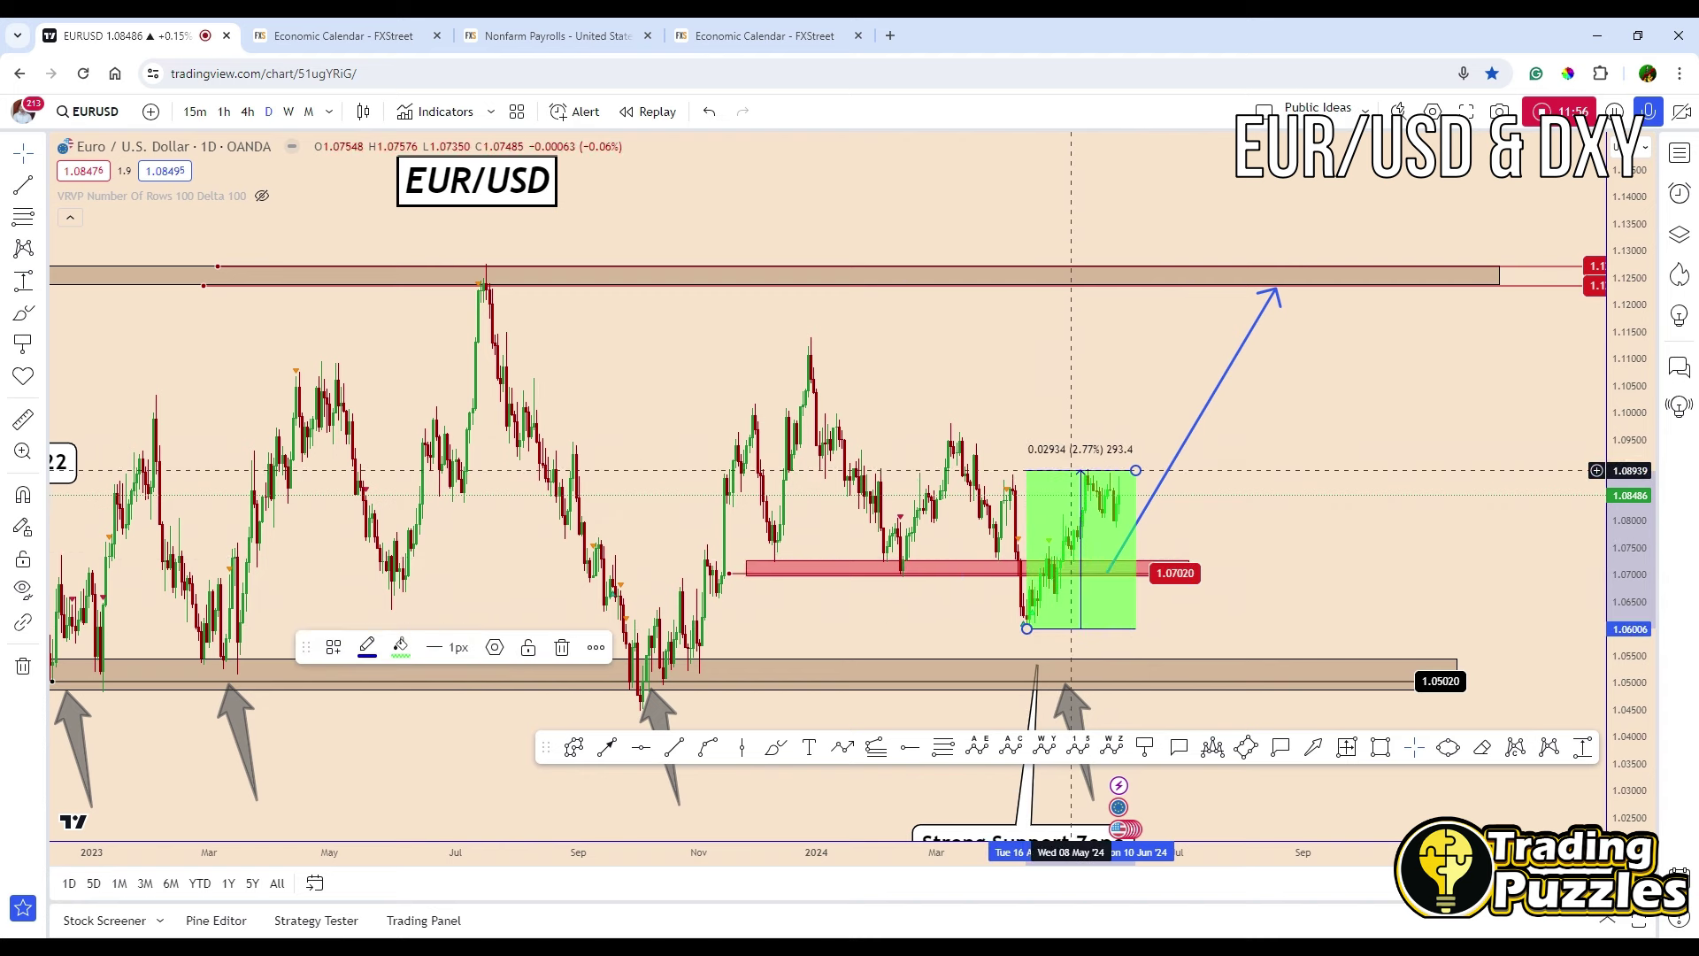
pyautogui.moveTo(1135, 470); pyautogui.dragTo(1159, 469)
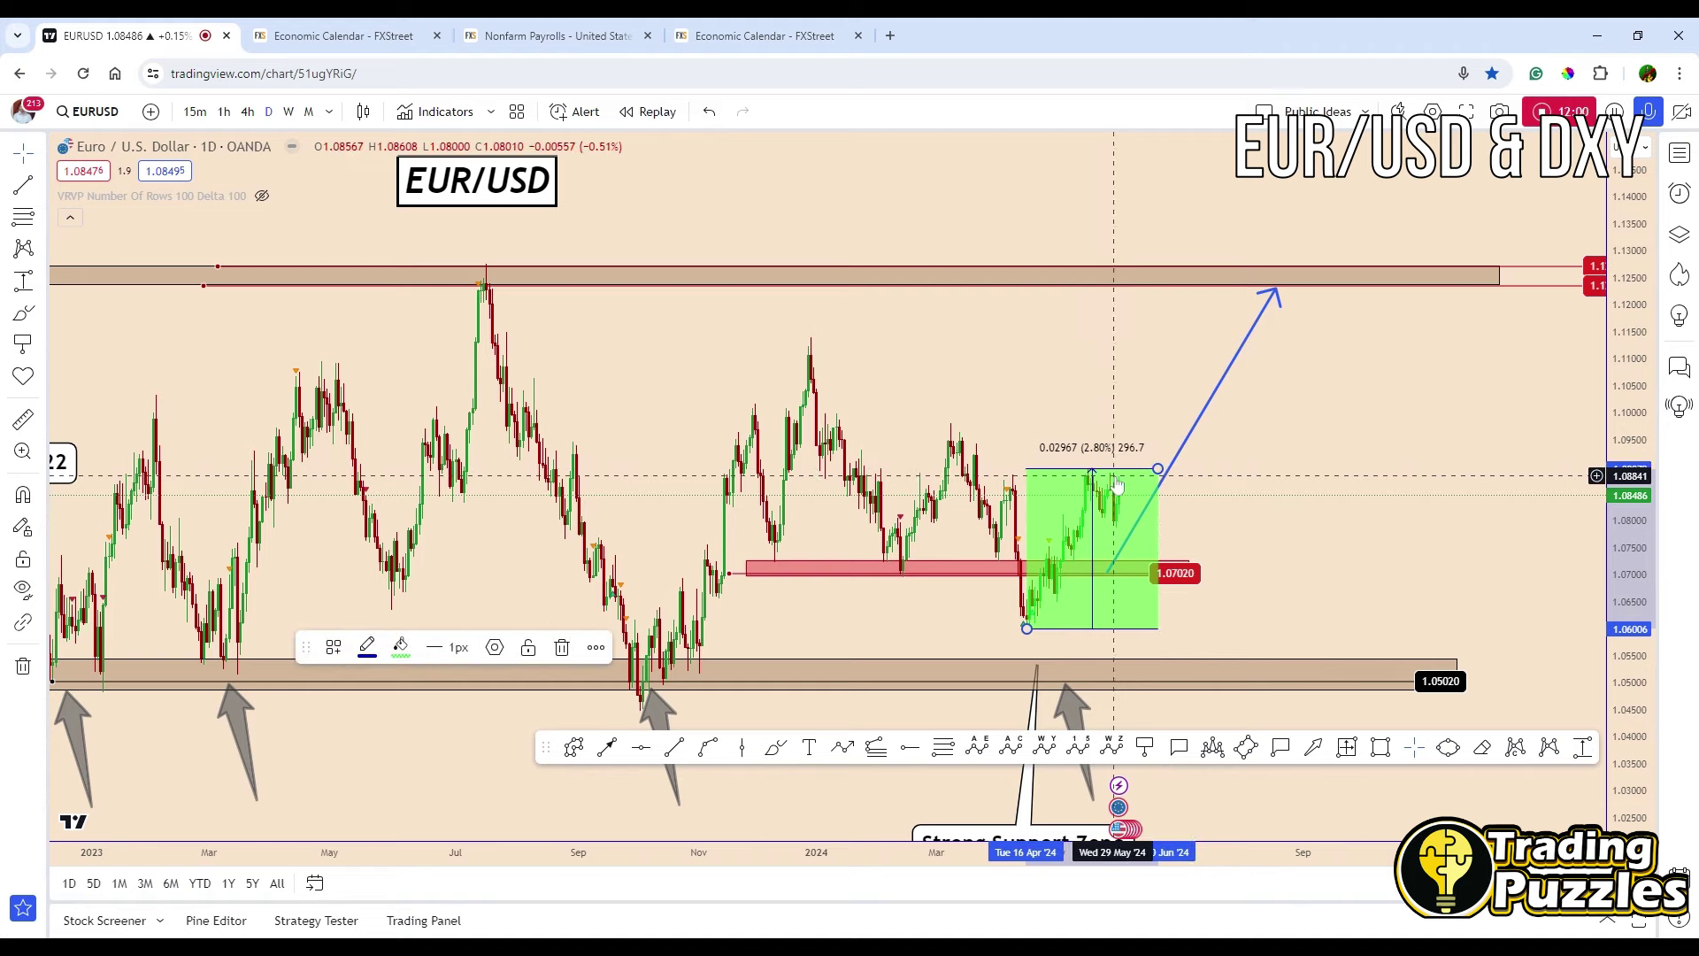
pyautogui.press('Delete')
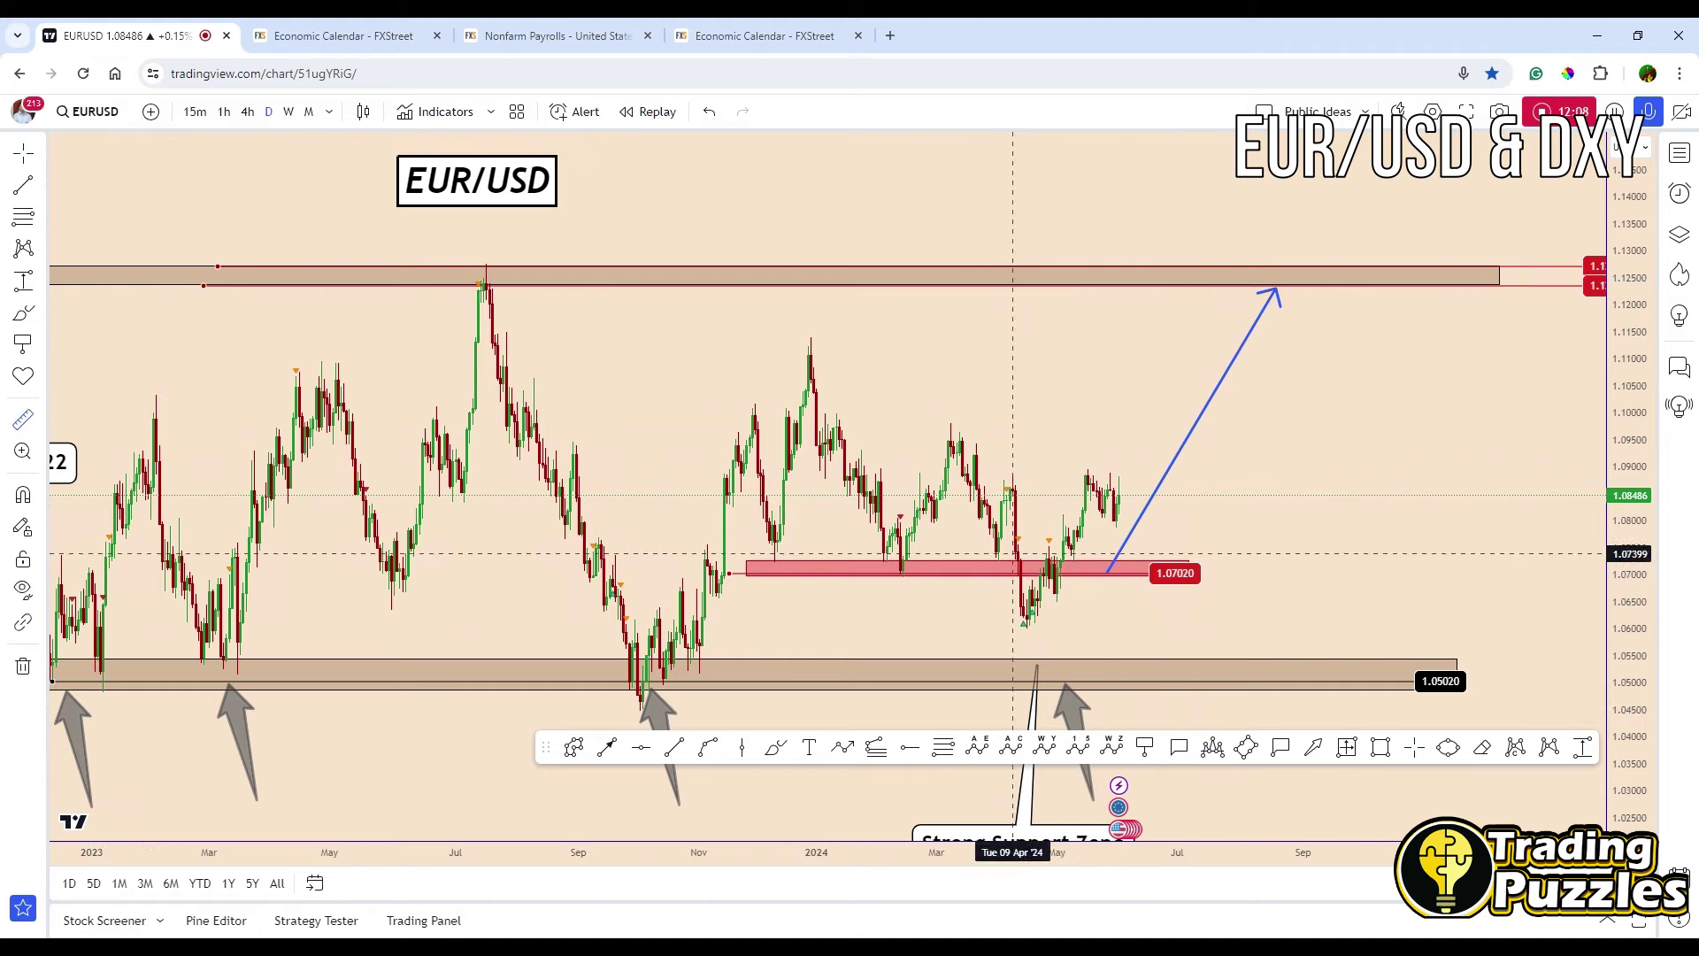
pyautogui.click(1027, 624)
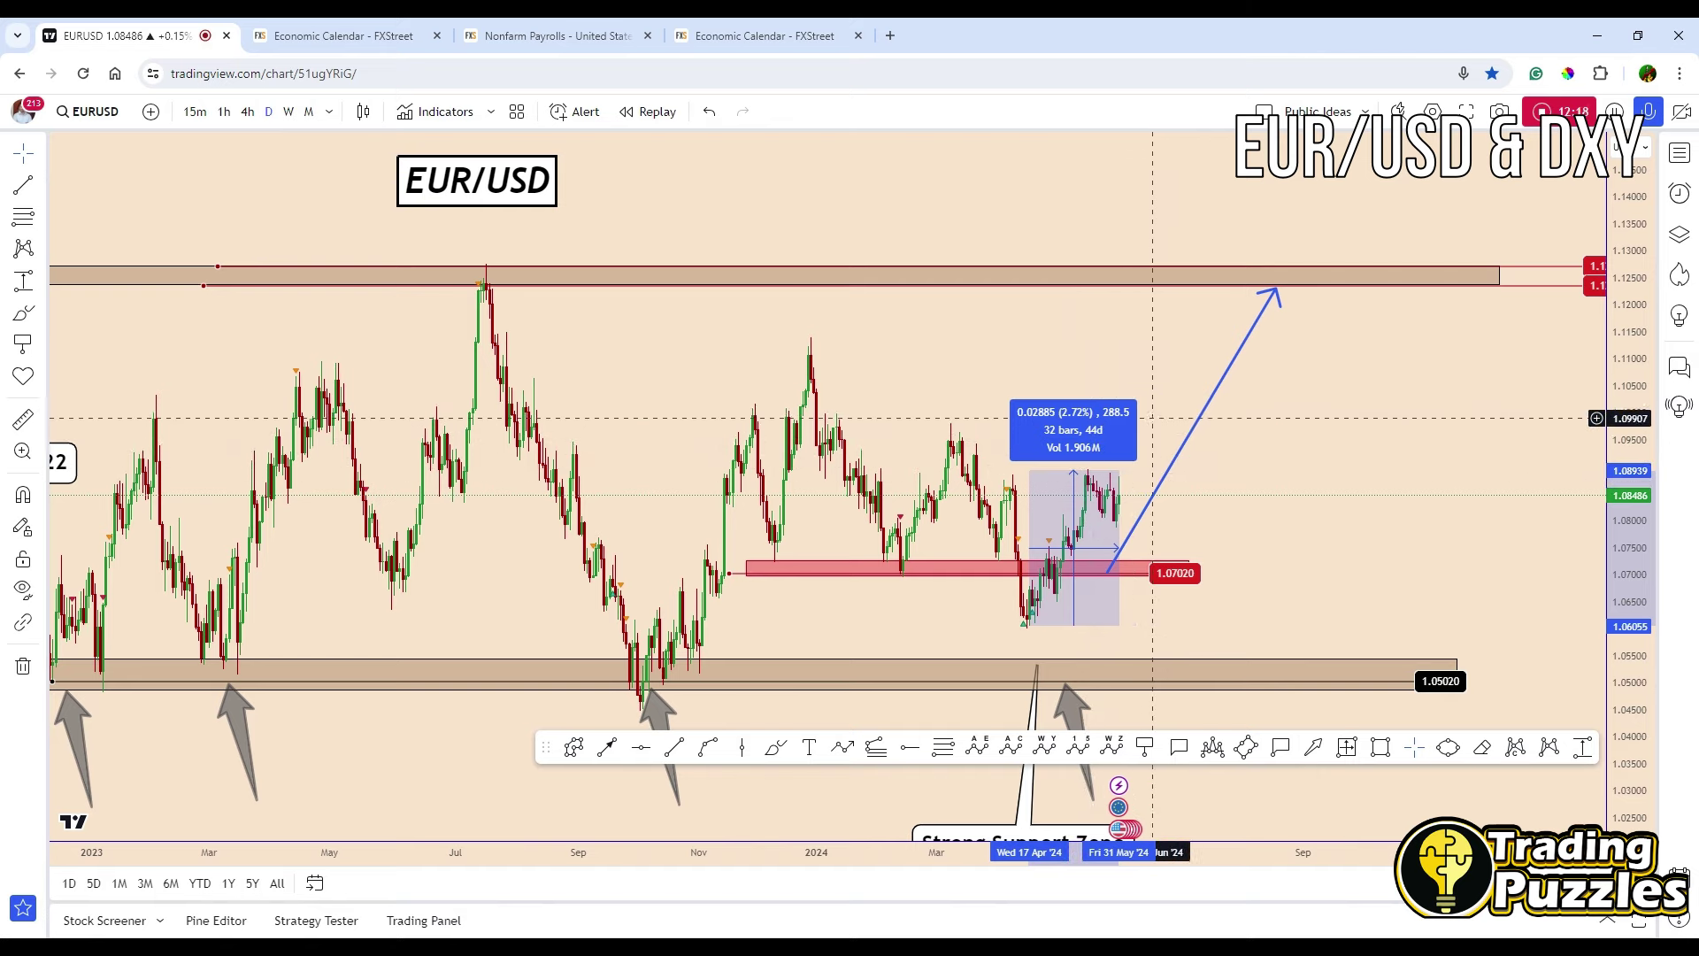
pyautogui.click(1153, 415)
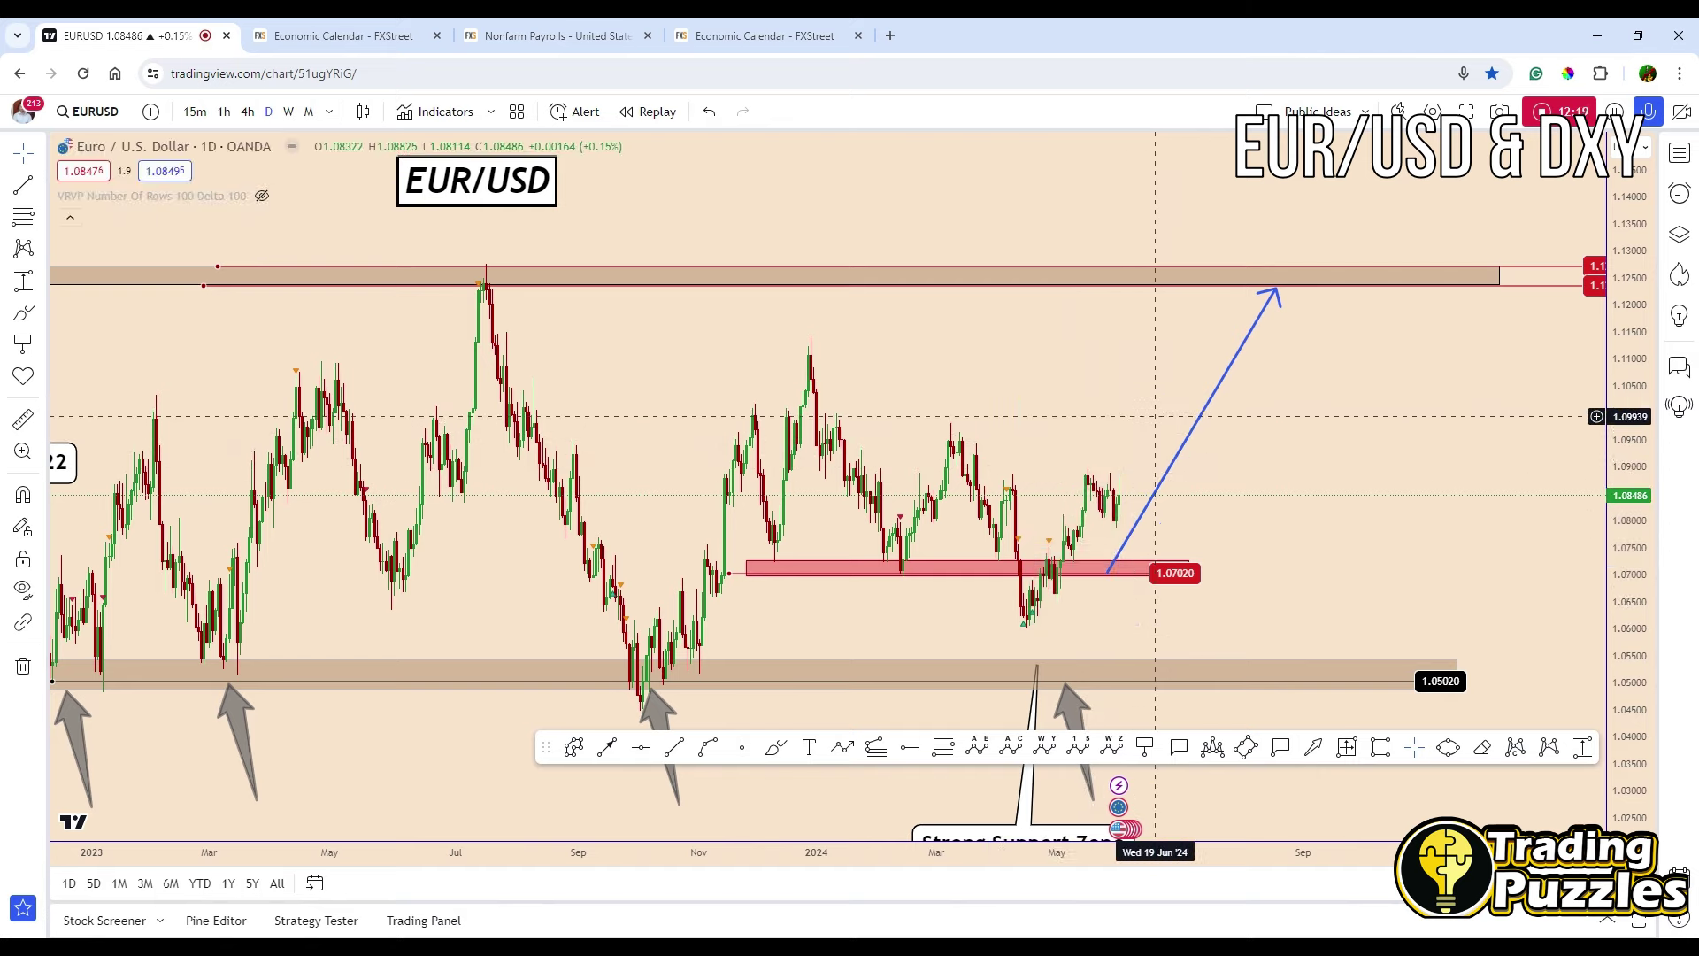
# Switch to the 4-hour timeframe and review the published idea "EURUSD Faced Strong Support Near 1.0650" at the early-May low
pyautogui.click(248, 111)
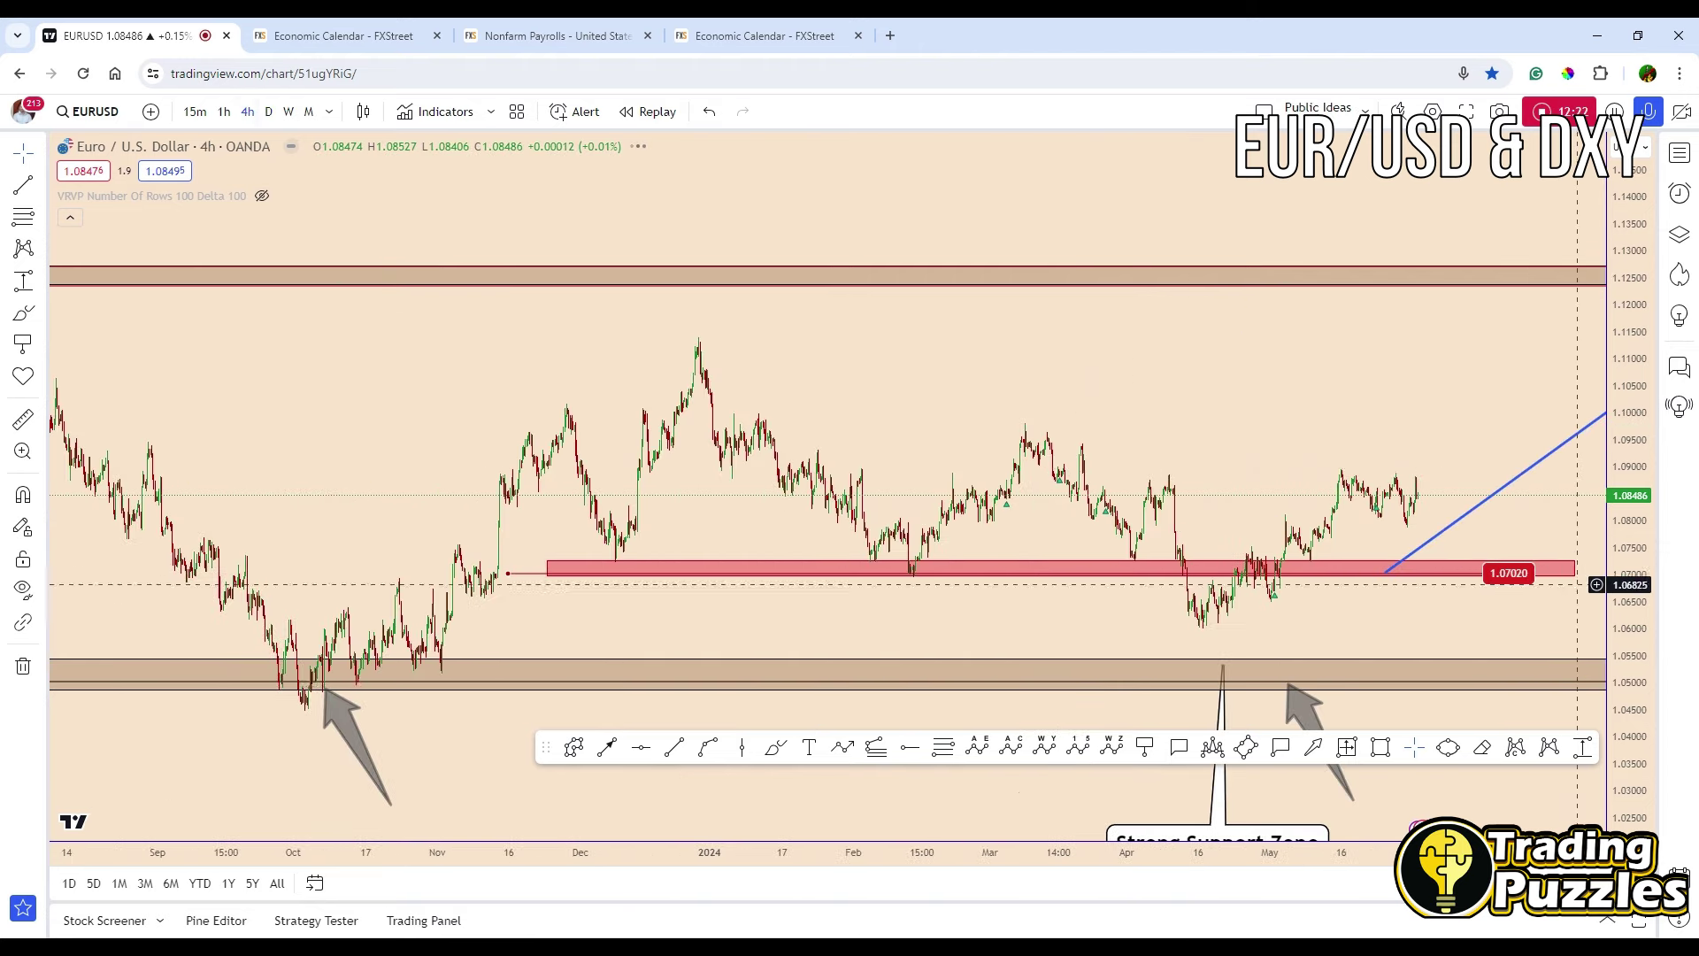
pyautogui.scroll(10, 1239, 637)
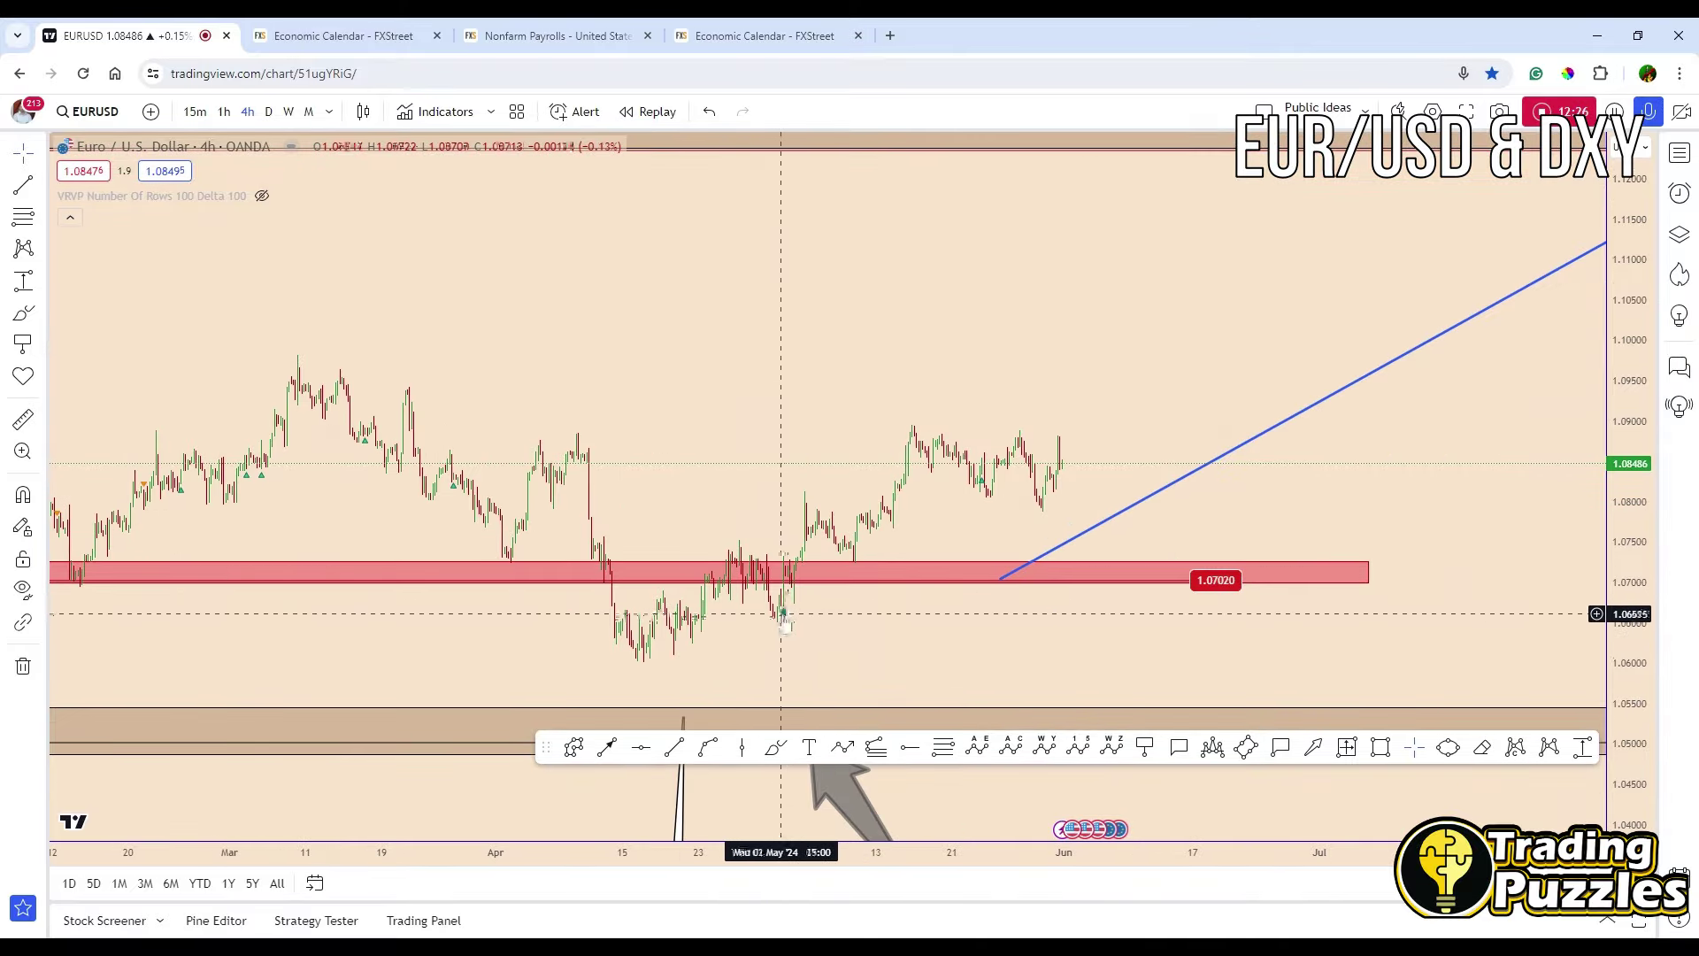
pyautogui.moveTo(788, 621); pyautogui.dragTo(1008, 590)
pyautogui.moveTo(1635, 724); pyautogui.dragTo(1634, 617)
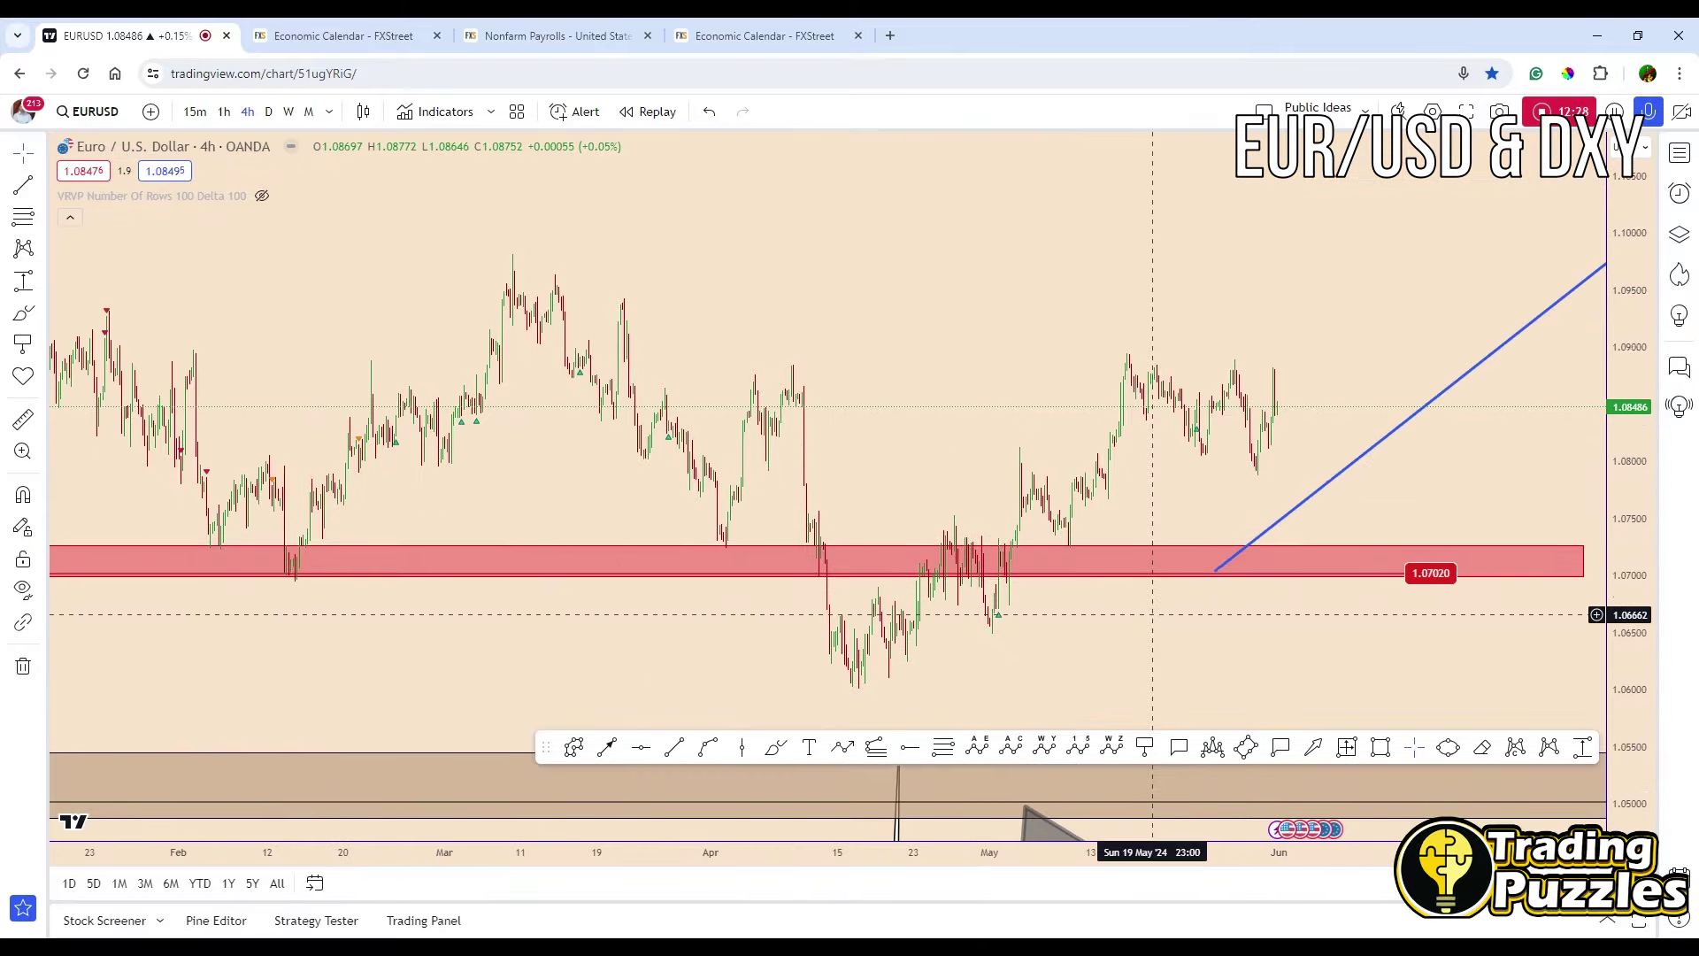
pyautogui.scroll(3, 1079, 613)
pyautogui.click(800, 622)
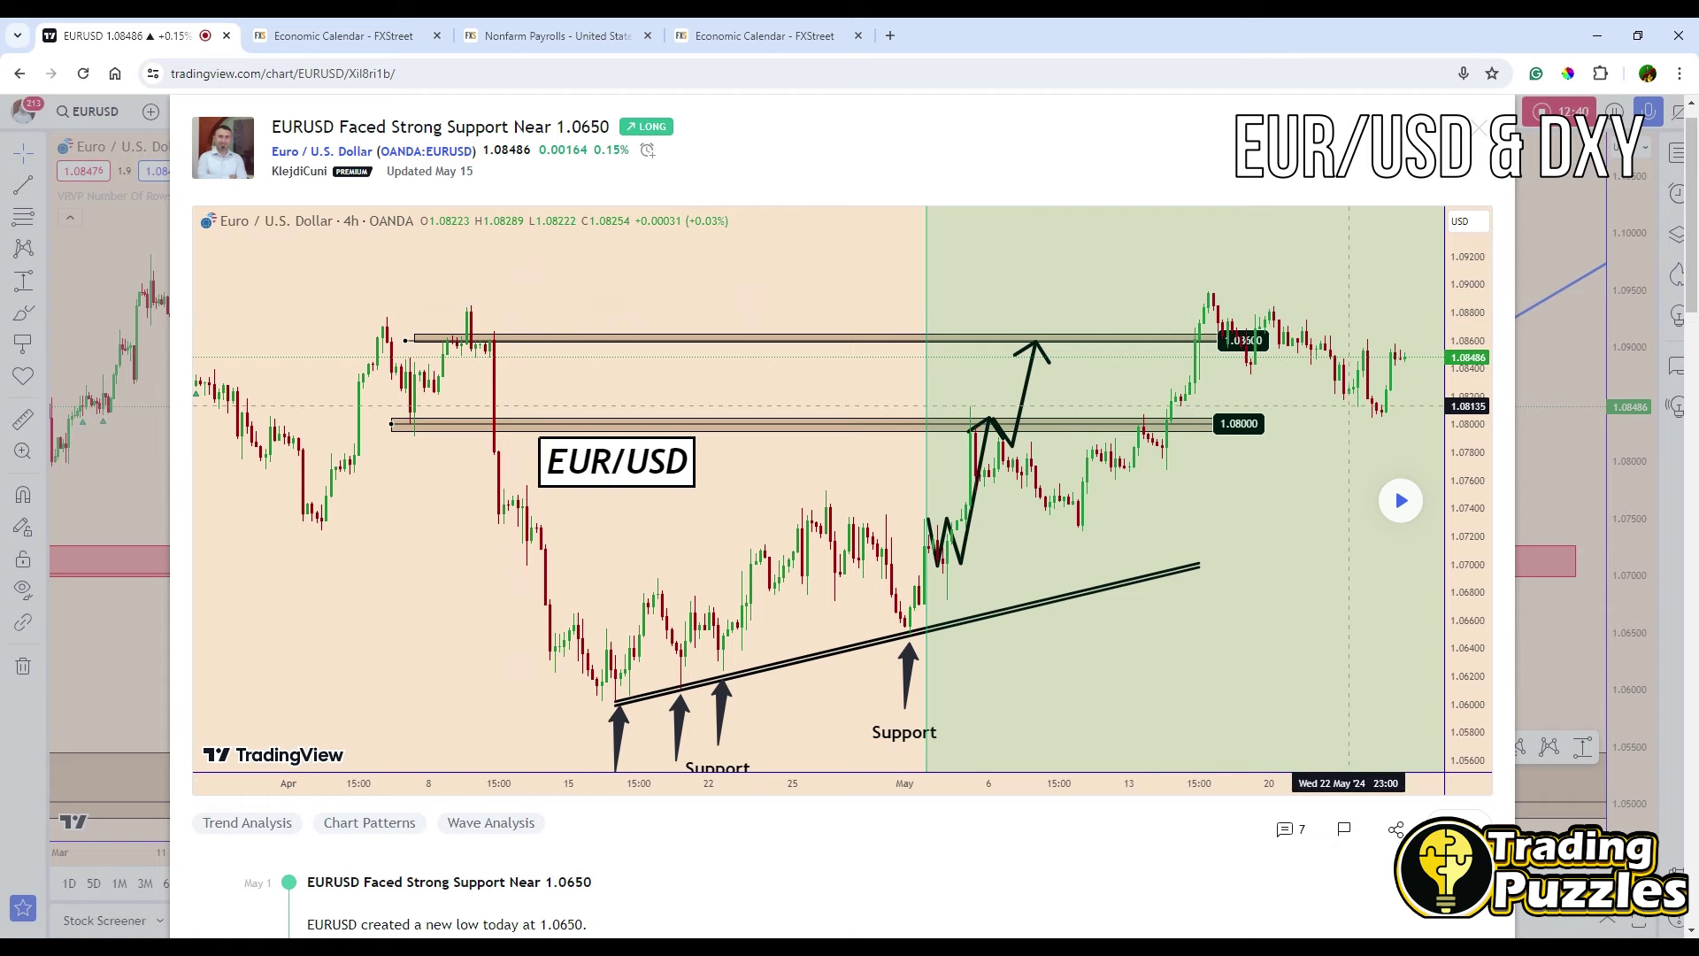
pyautogui.click(1473, 134)
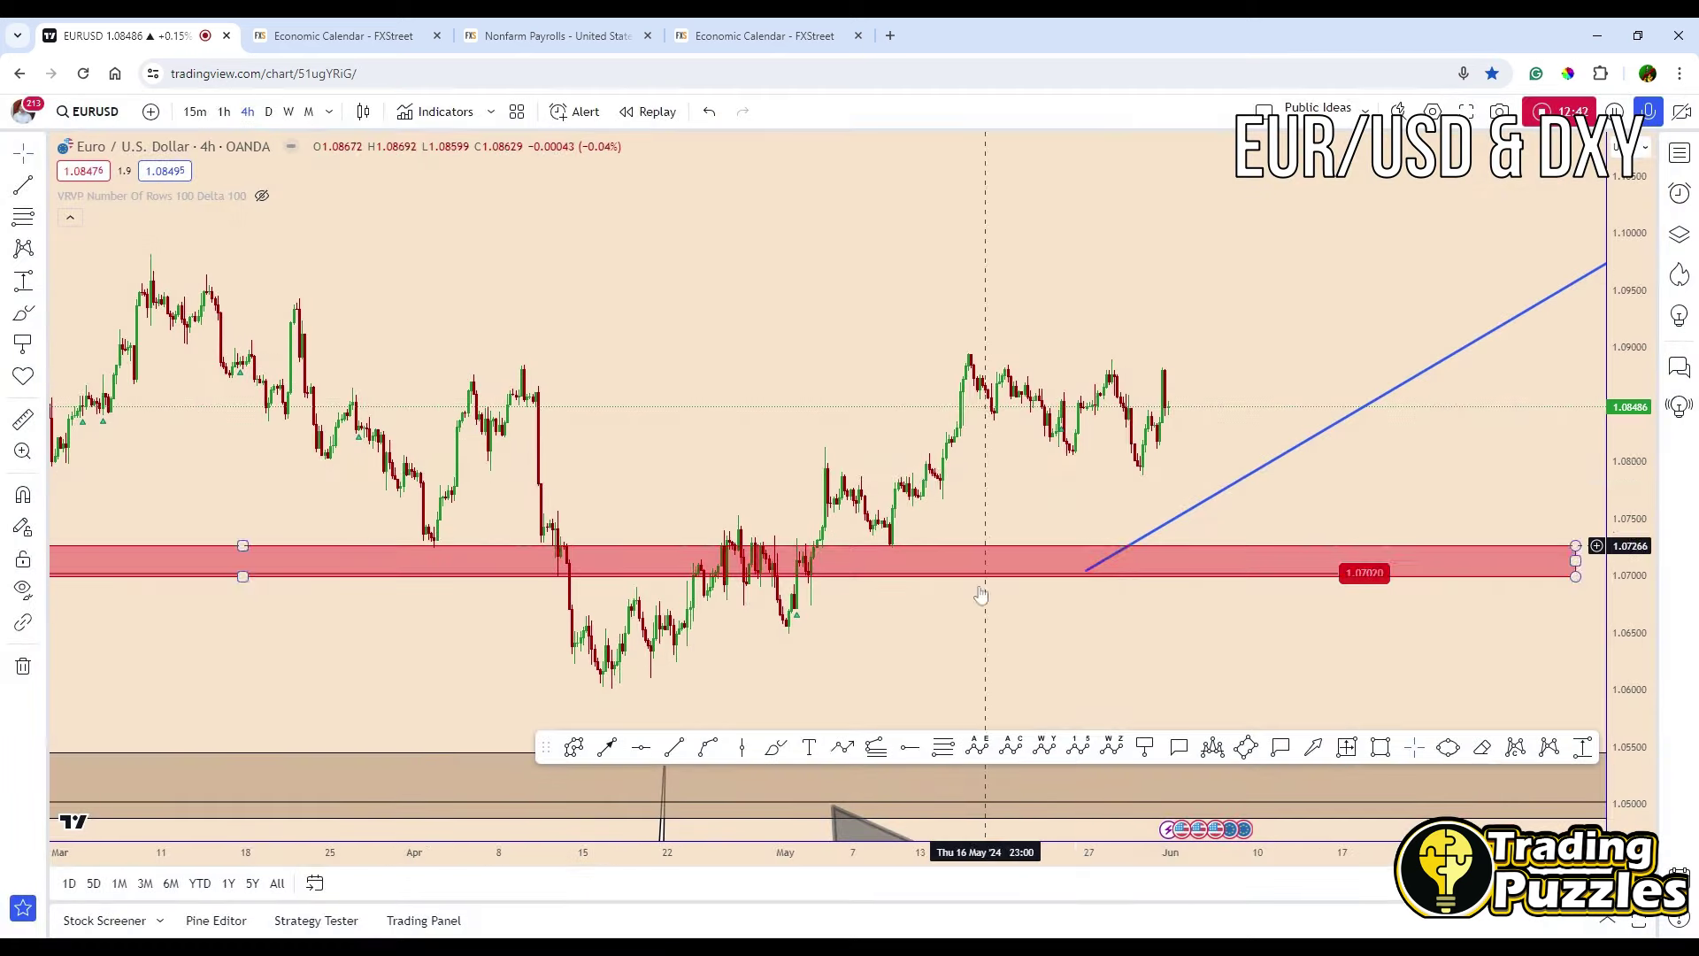
# Draw a rising trendline beneath the lows, from about 1.0599 on 16 April to about 1.0814 on 17 June
pyautogui.moveTo(1062, 431)
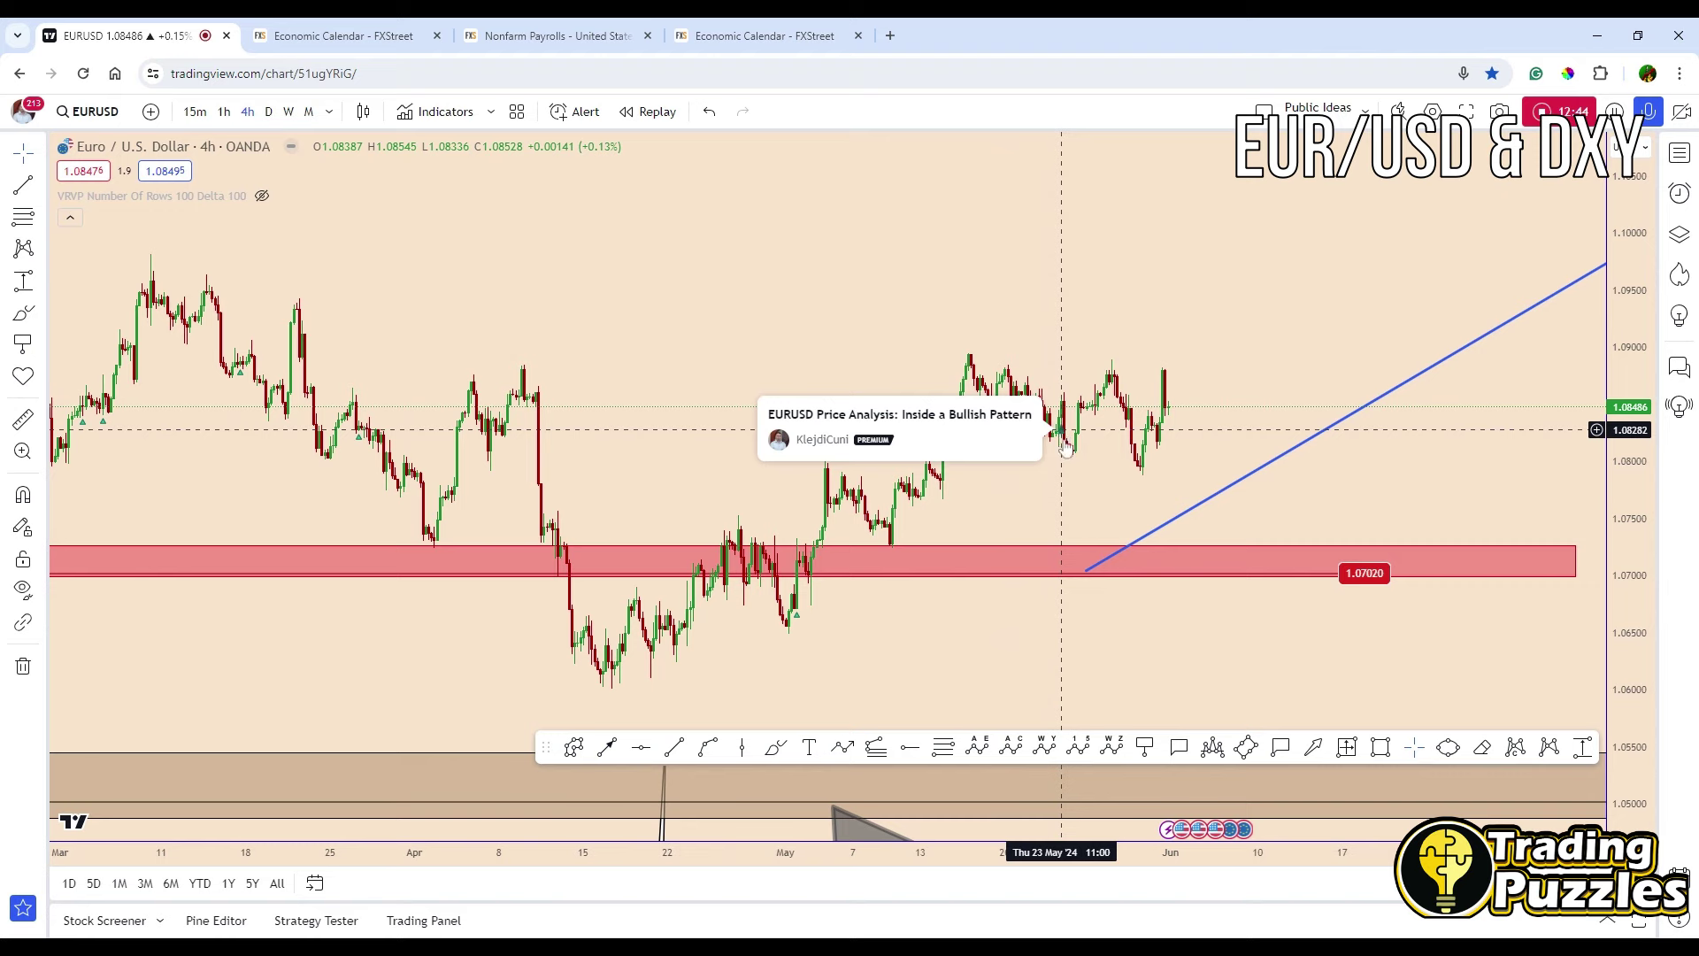
pyautogui.scroll(-2, 1014, 438)
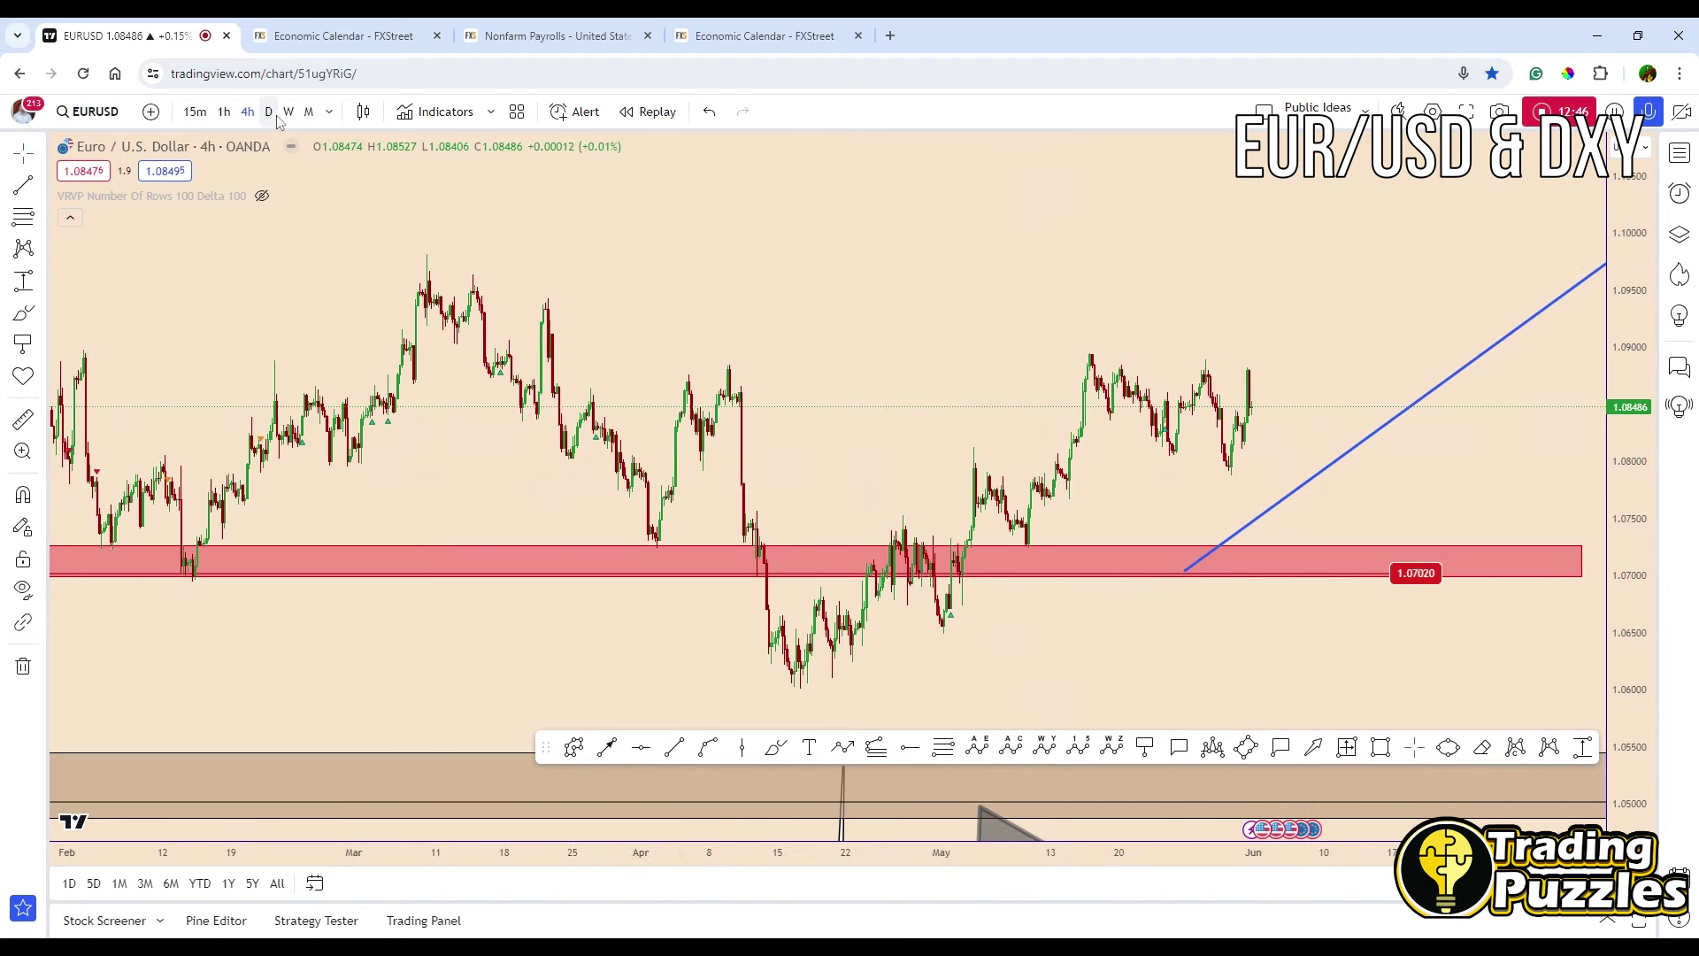
pyautogui.scroll(3, 903, 475)
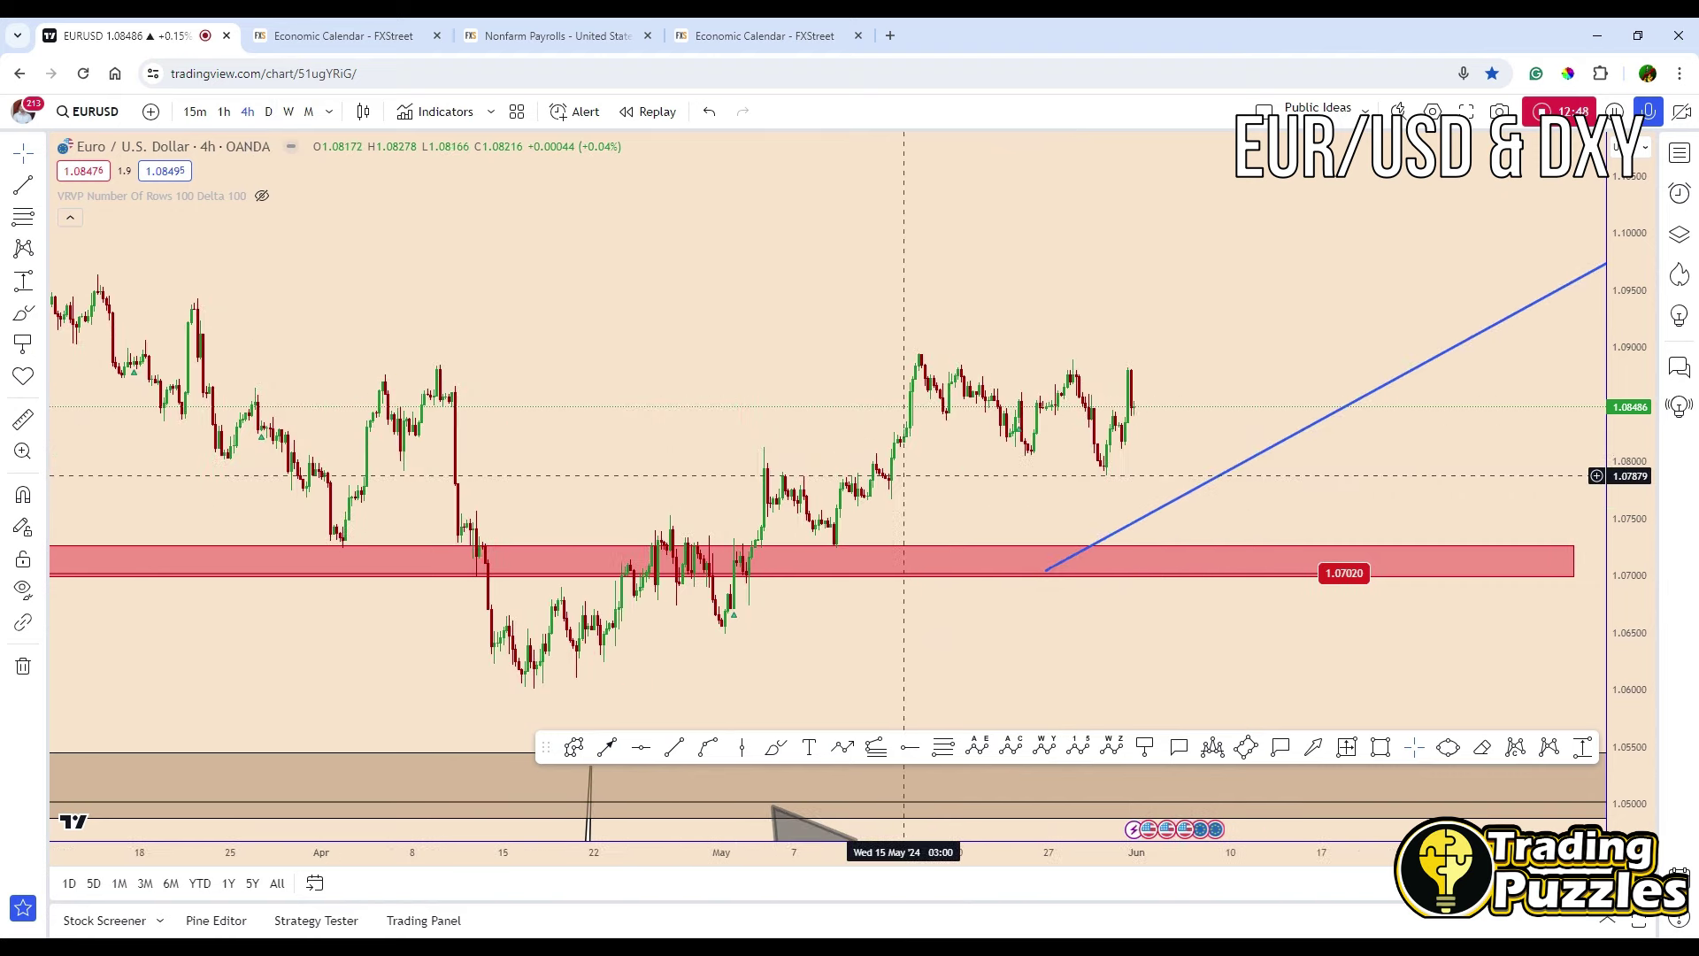
pyautogui.scroll(-2, 968, 526)
pyautogui.moveTo(1306, 328); pyautogui.dragTo(1244, 326)
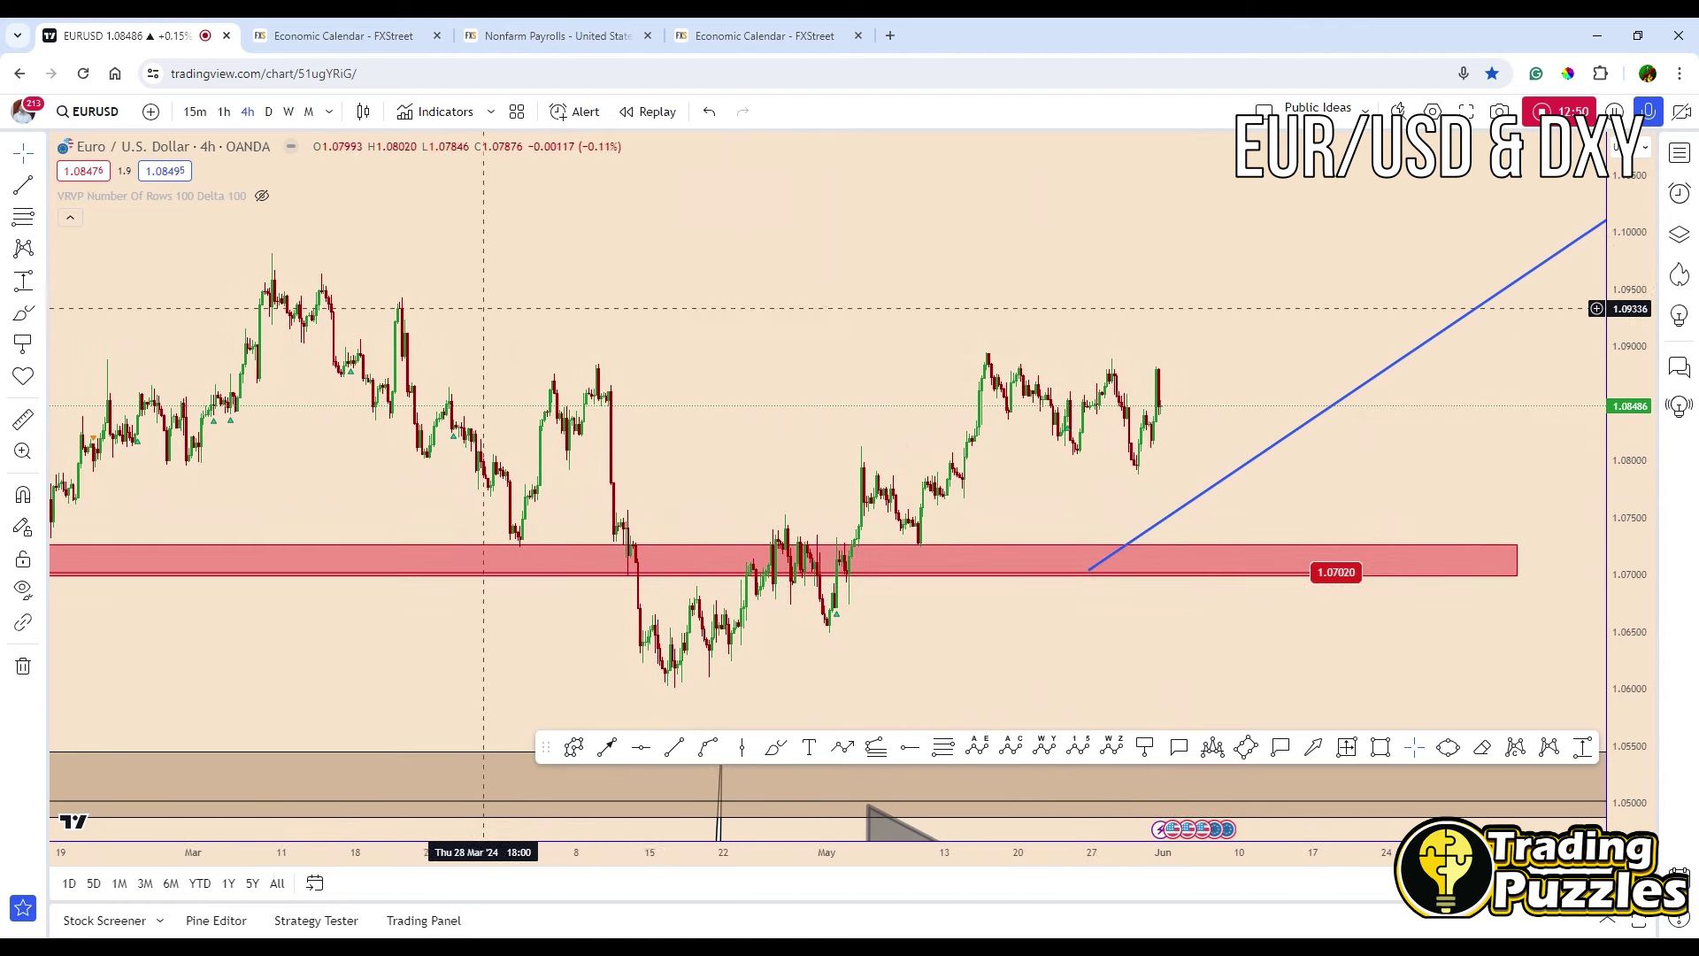
pyautogui.click(24, 188)
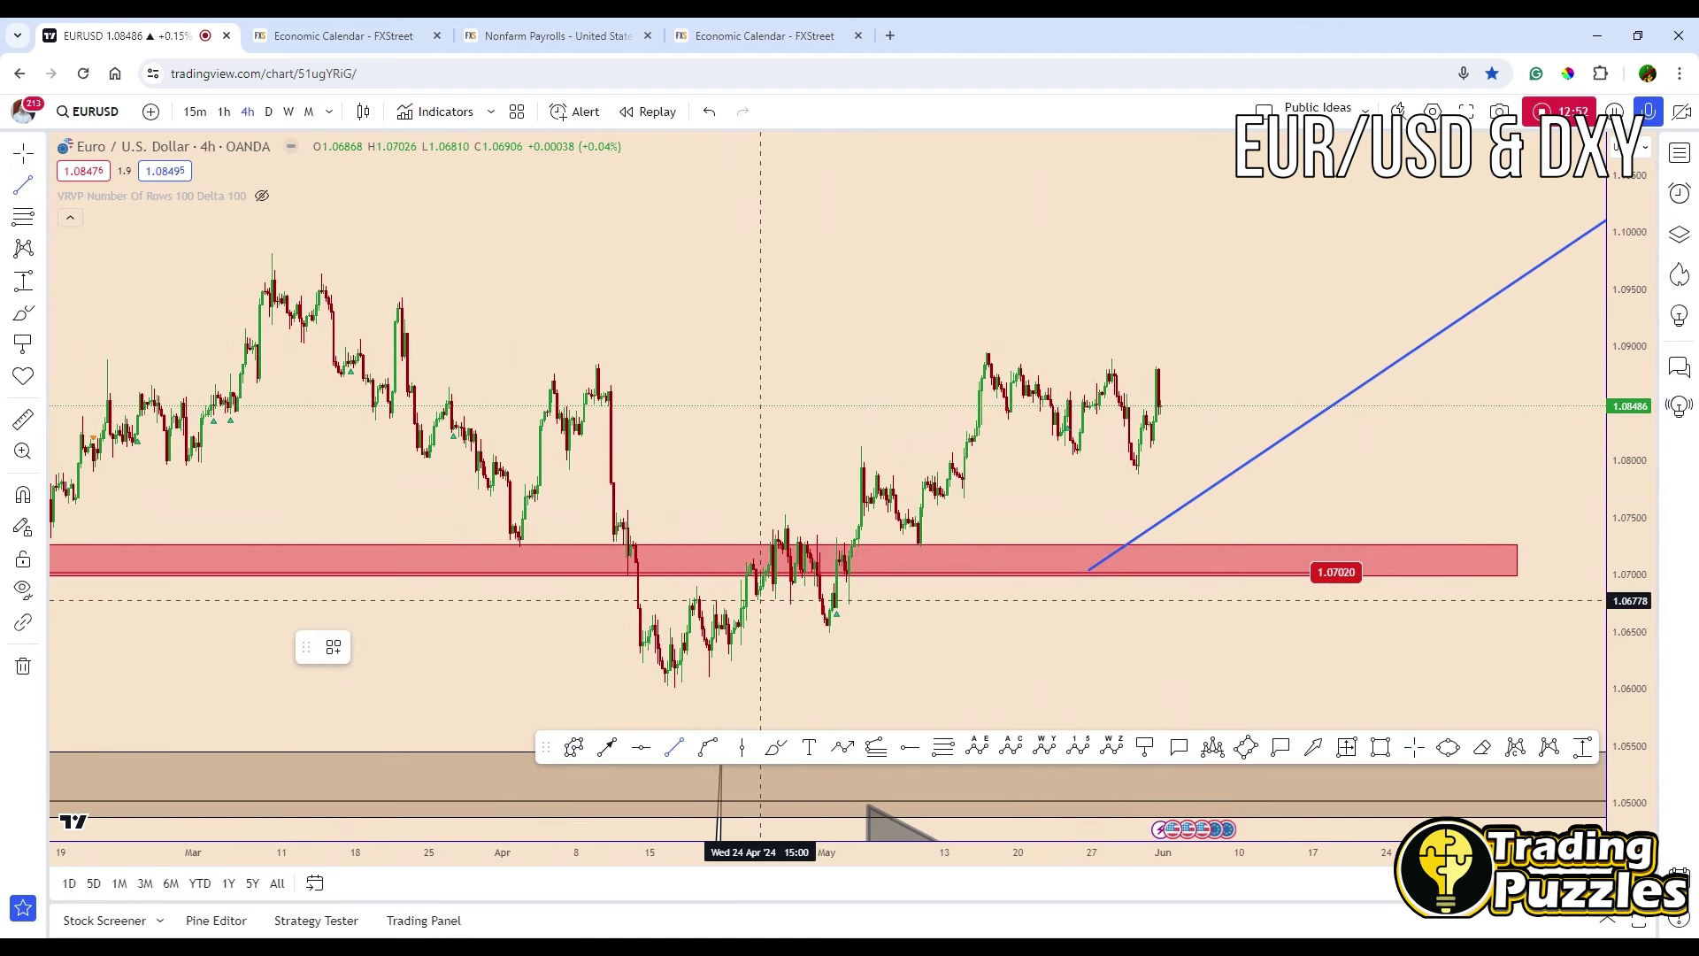
pyautogui.click(671, 690)
pyautogui.click(1315, 445)
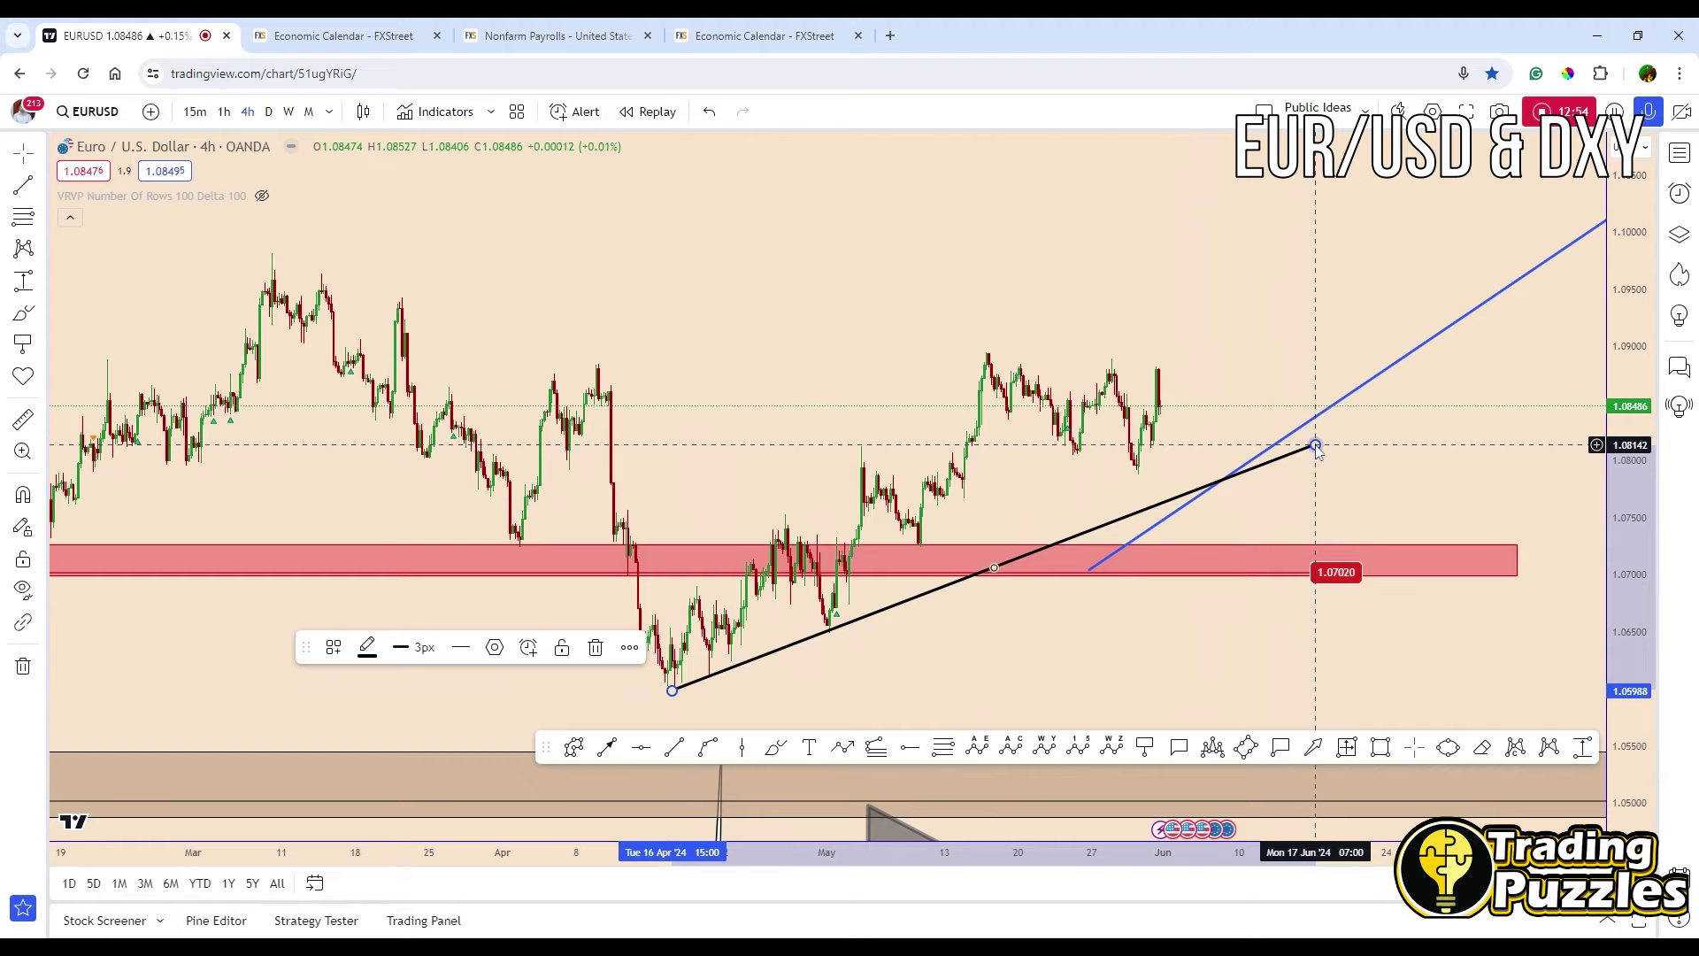
# Delete the blue projection arrow and draw an upper trendline across the highs, from about 1.0676 on 16 April to early June
pyautogui.click(1288, 435)
pyautogui.press('Delete')
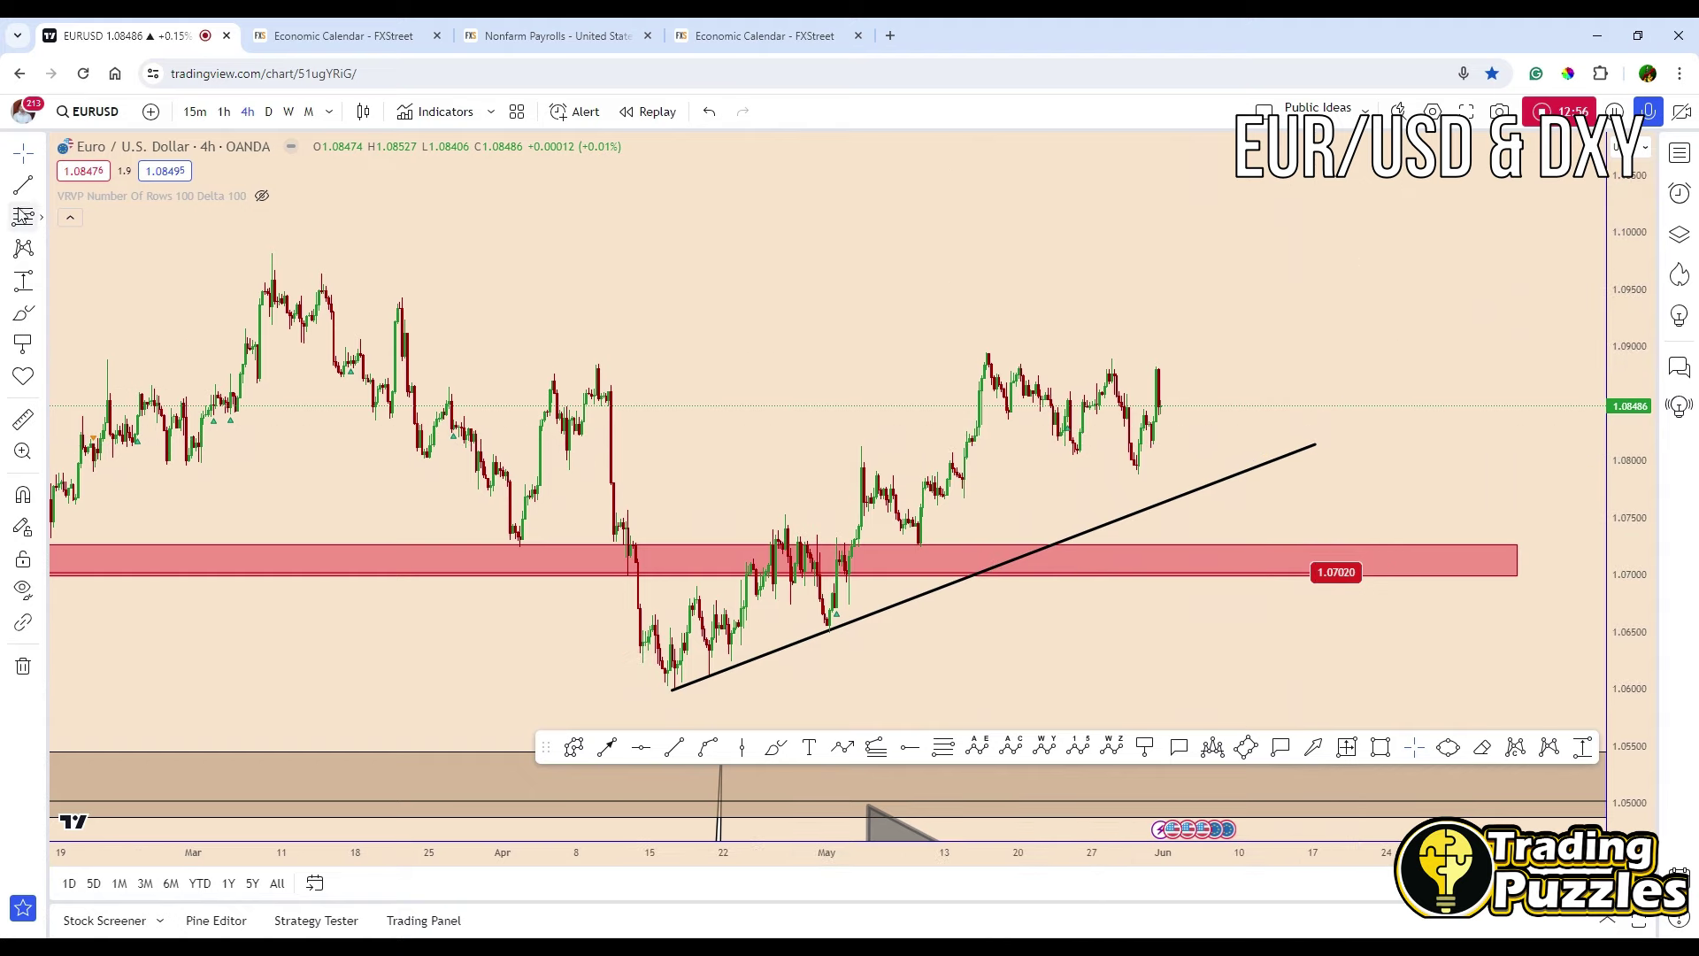
pyautogui.click(23, 184)
pyautogui.click(677, 603)
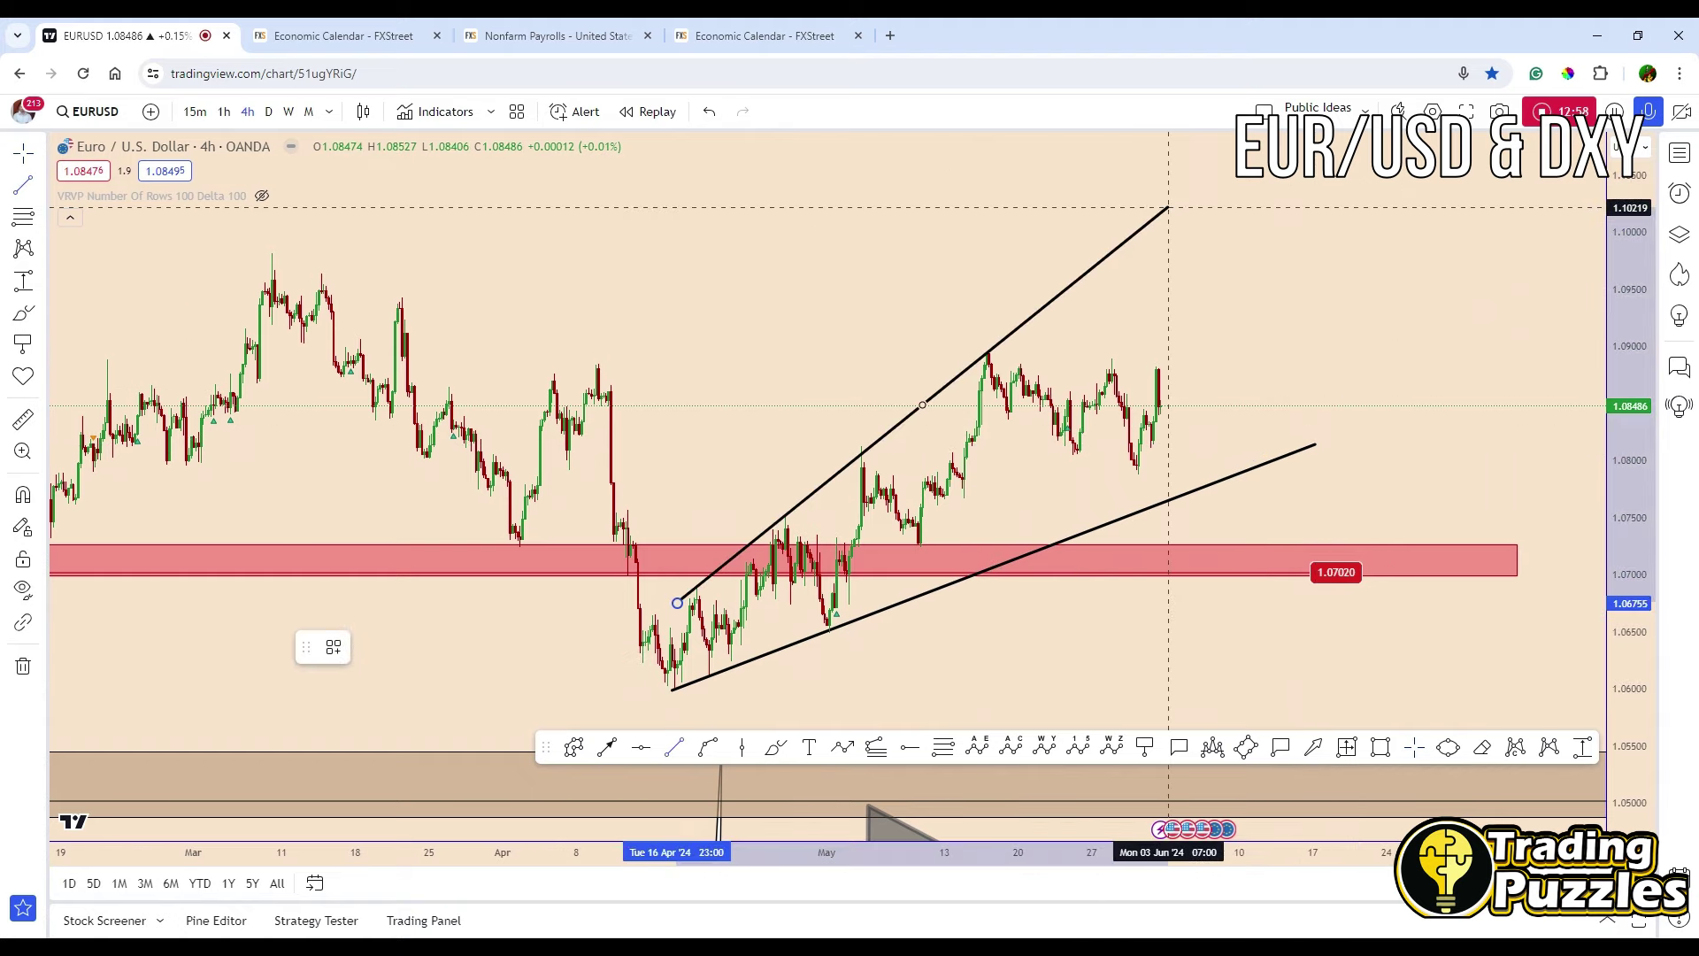
pyautogui.click(1188, 191)
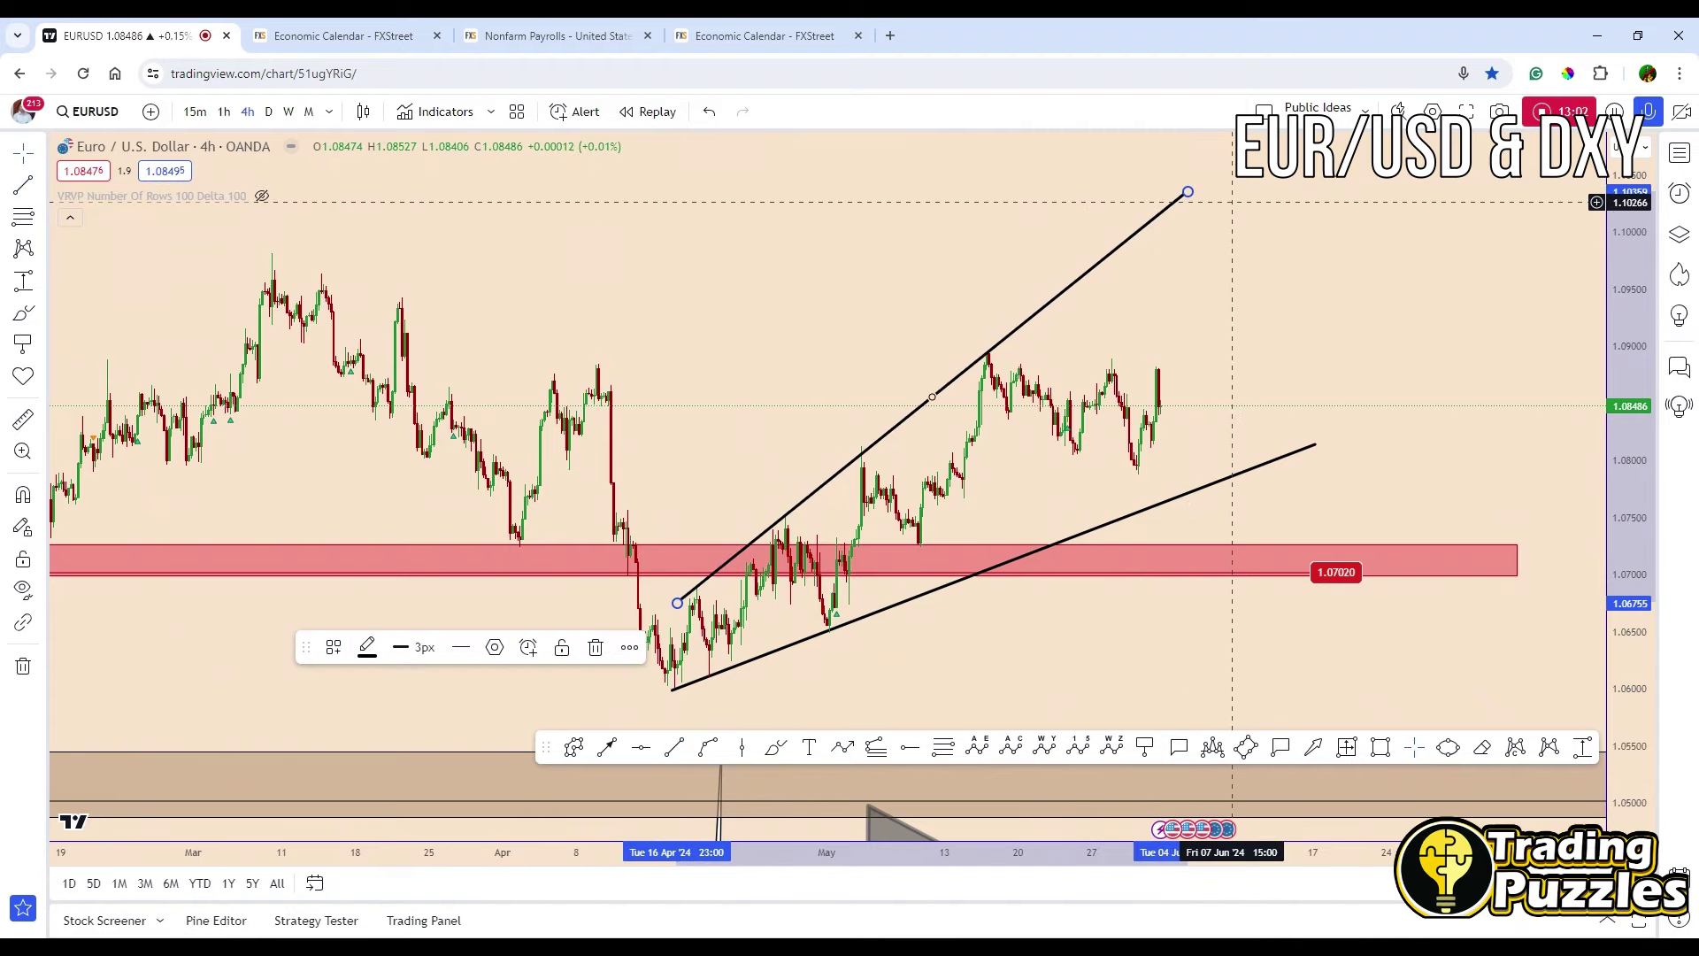
# Trace the price swings between the two trendlines with a path from the mid-April low through each high and low to the late-May low
pyautogui.click(842, 746)
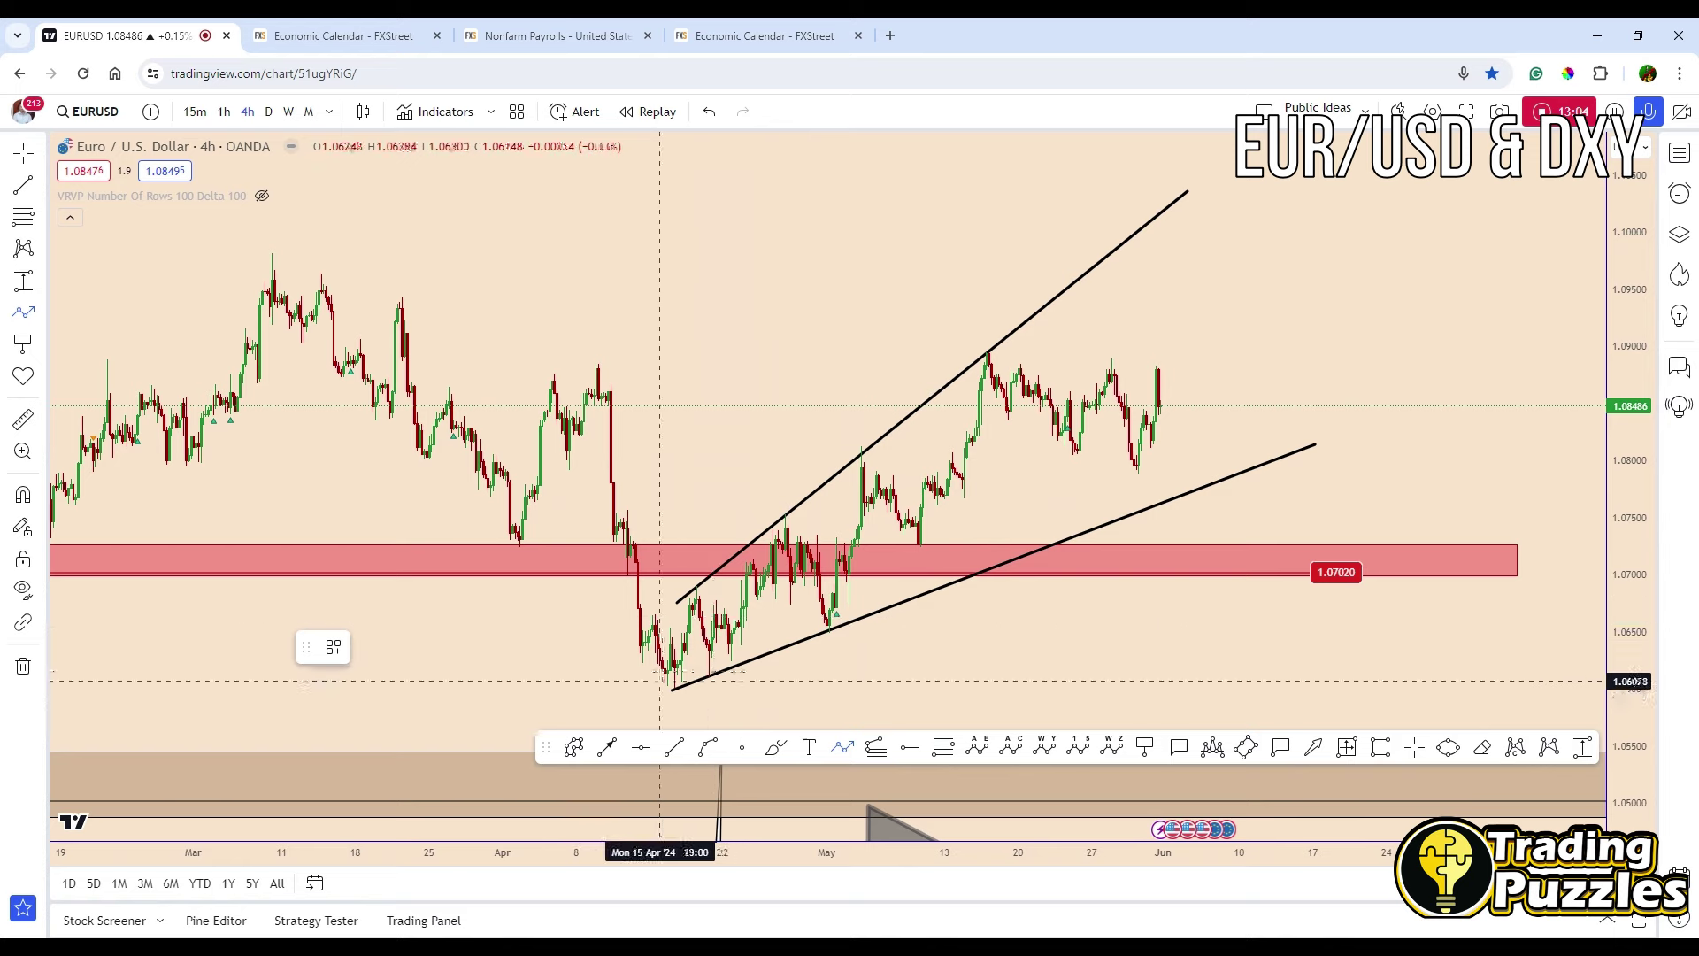
pyautogui.click(662, 674)
pyautogui.click(699, 580)
pyautogui.click(731, 662)
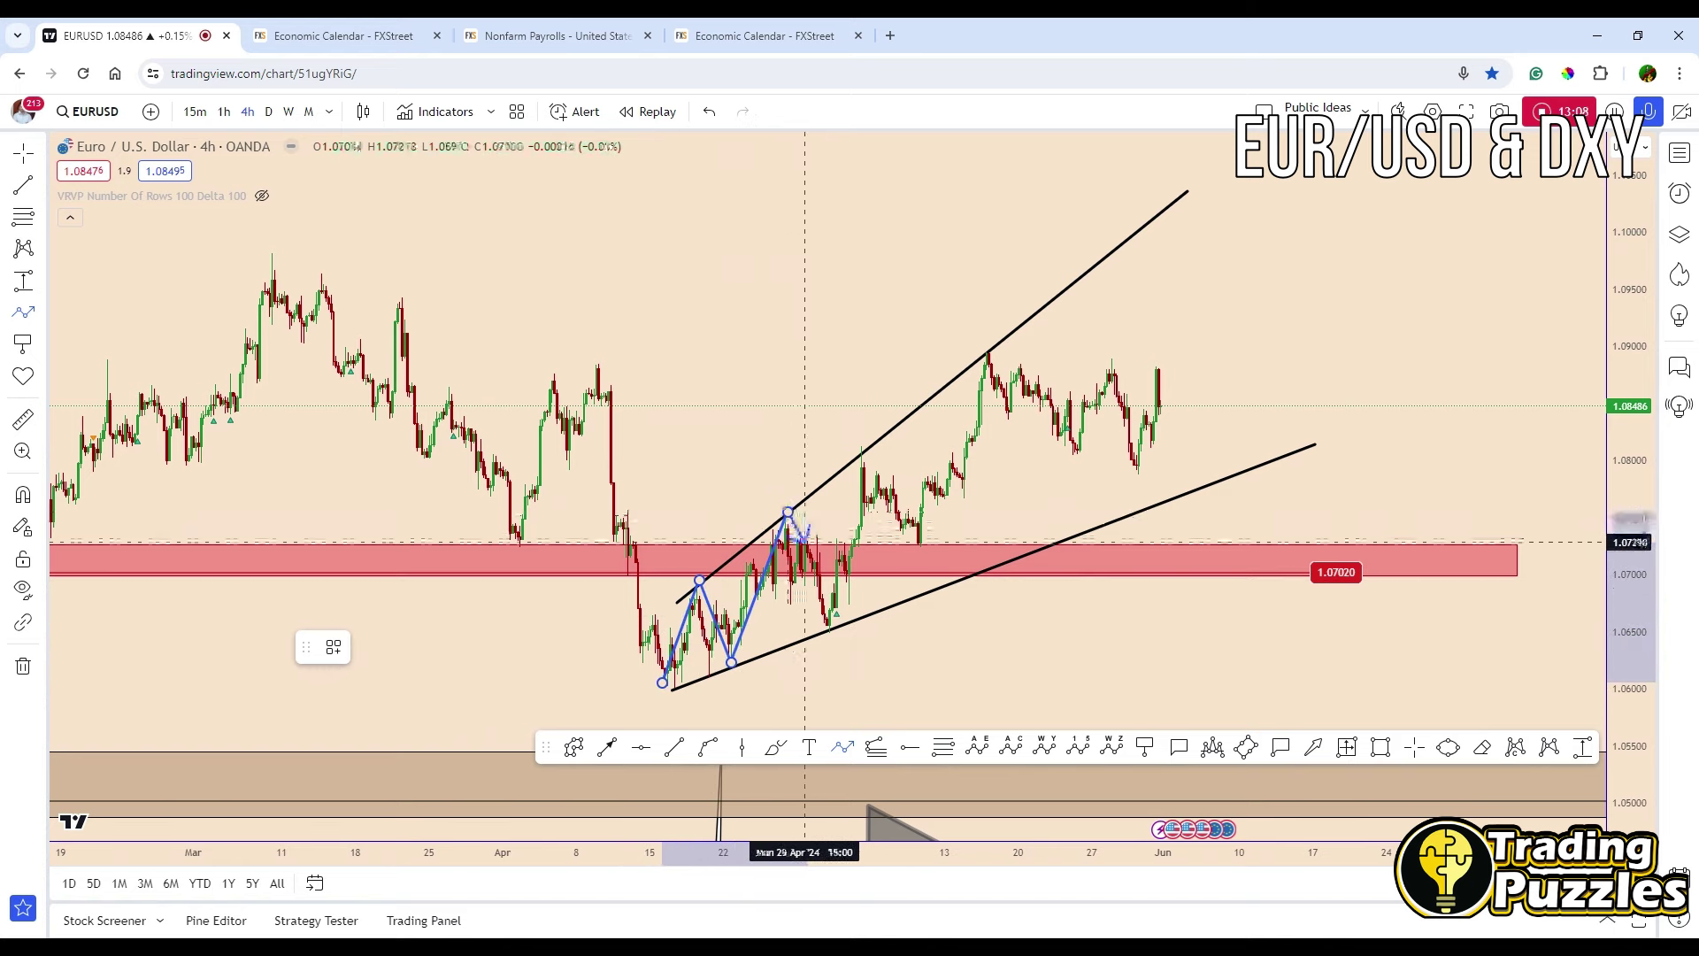
pyautogui.click(829, 633)
pyautogui.click(864, 449)
pyautogui.click(912, 549)
pyautogui.click(984, 349)
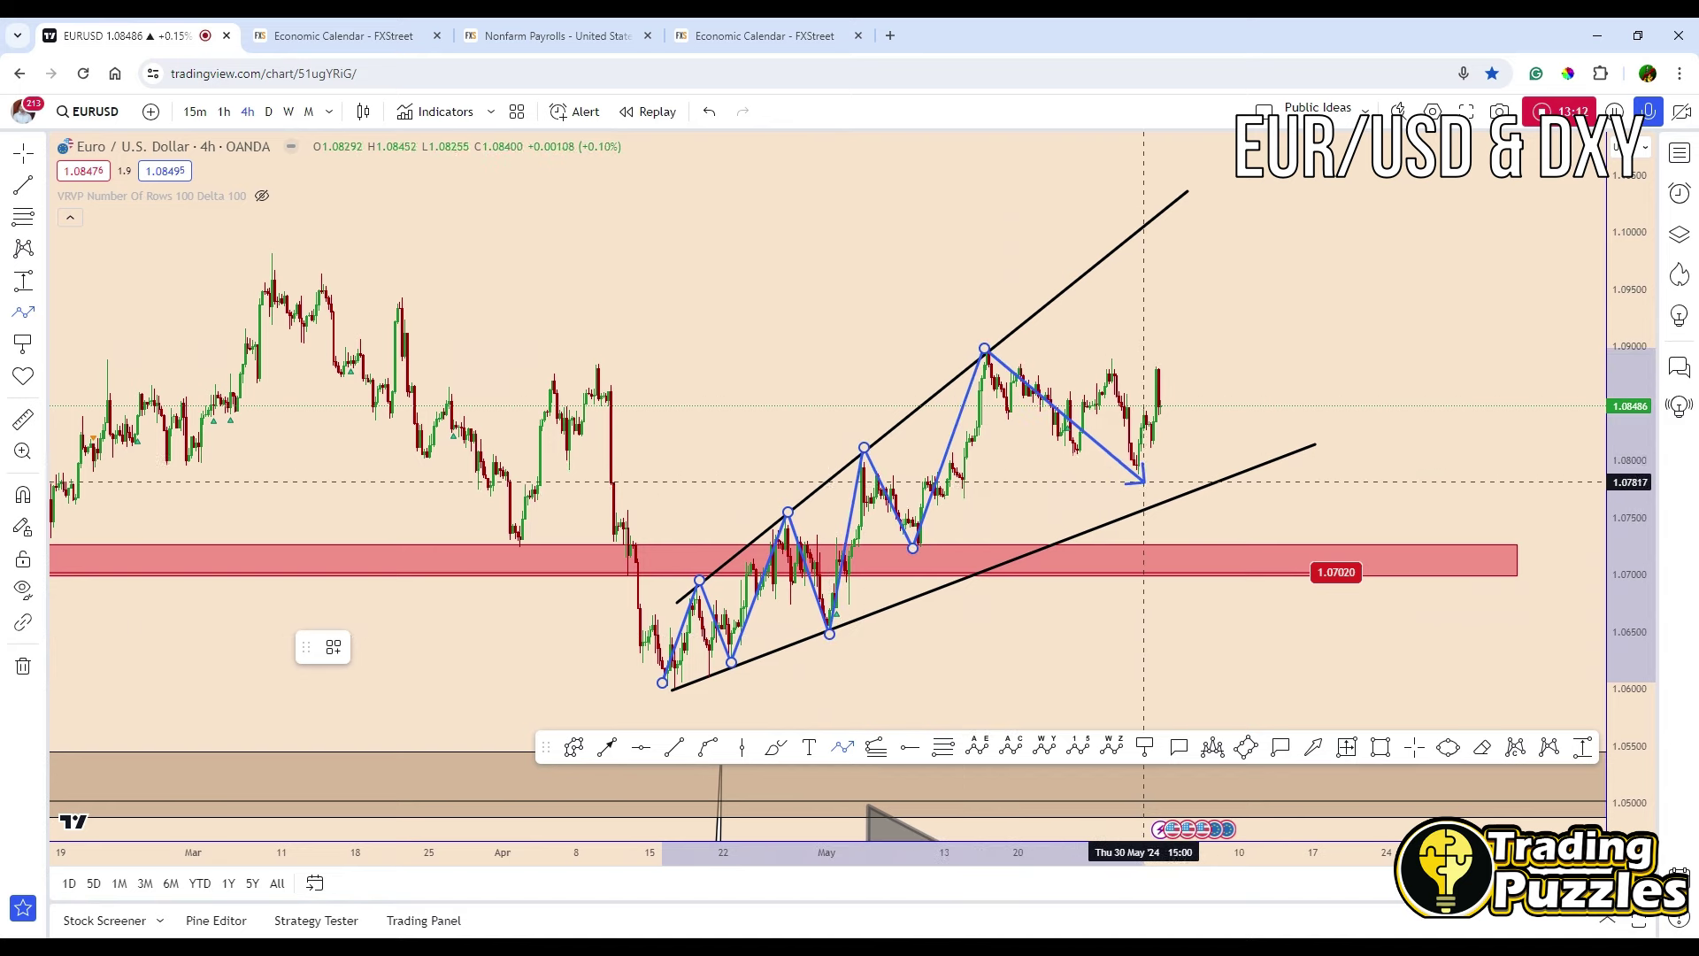
pyautogui.doubleClick(1139, 470)
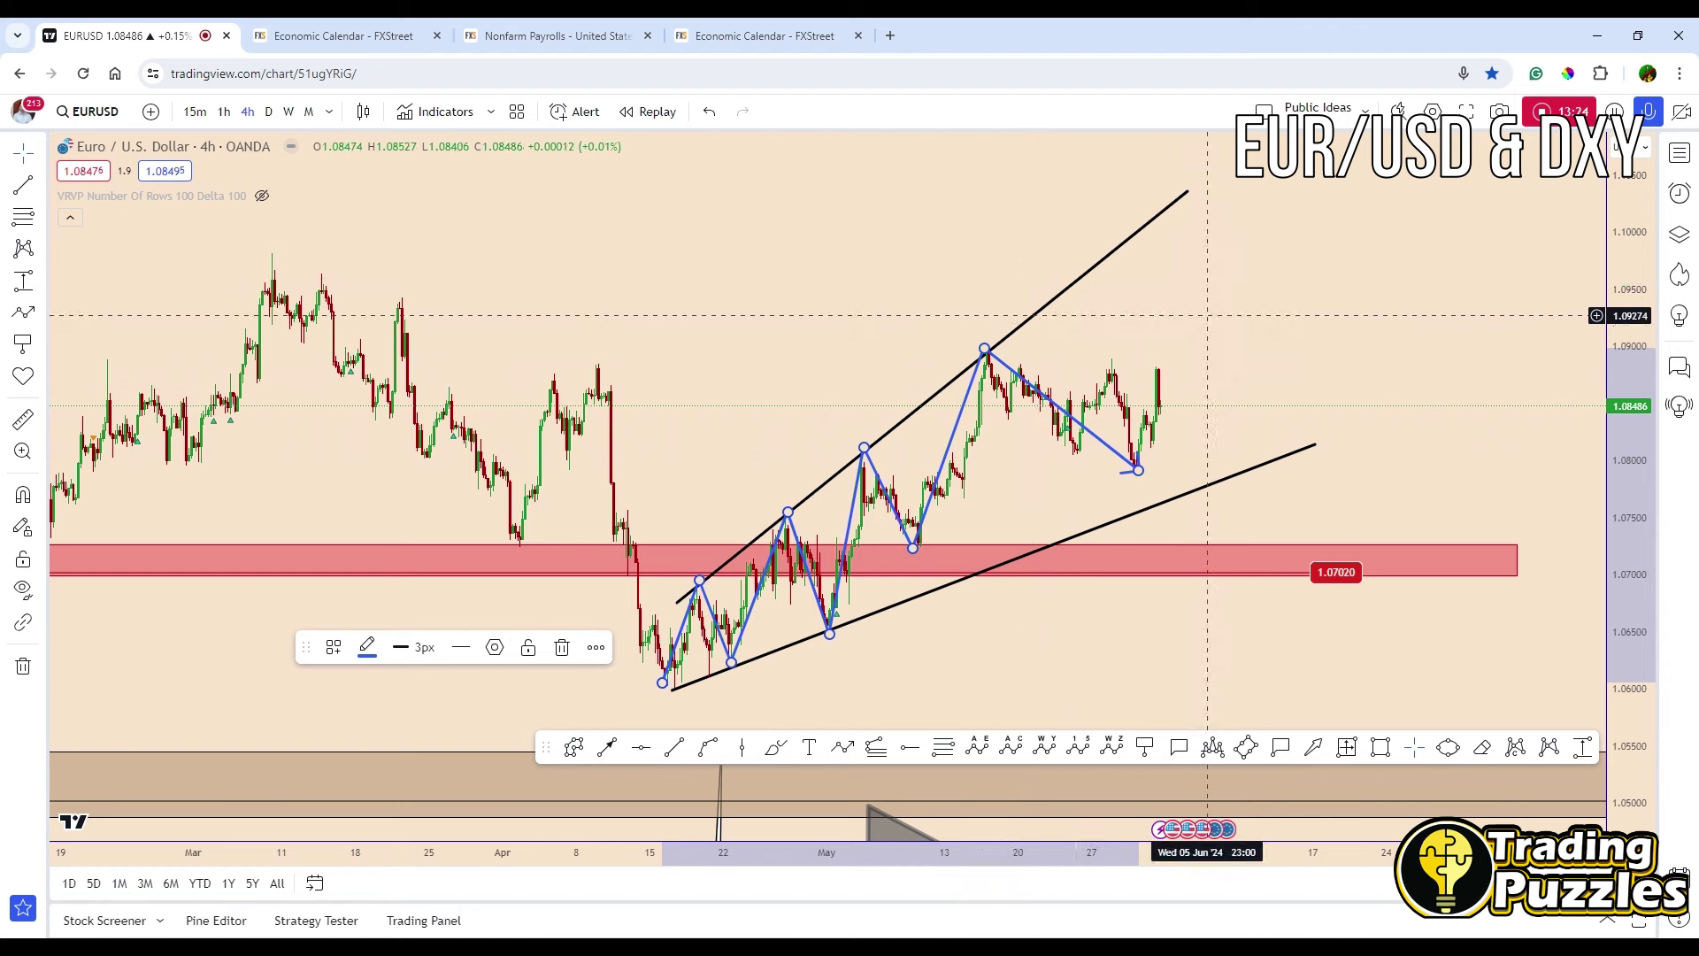
pyautogui.click(1011, 215)
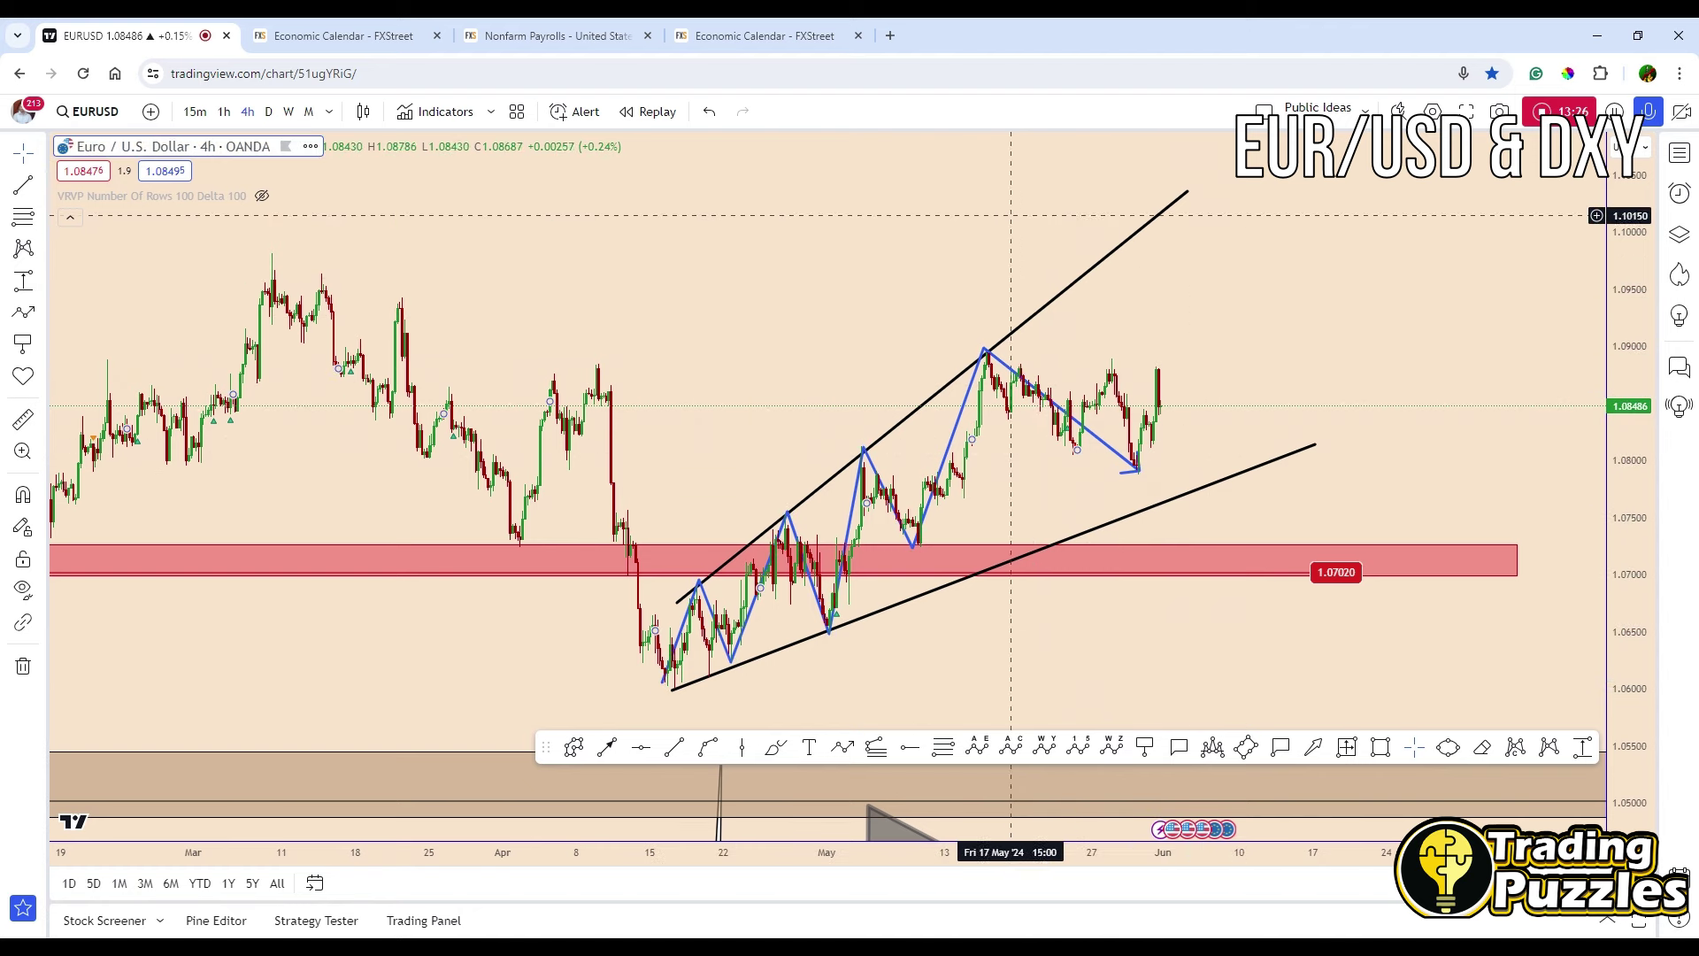
pyautogui.click(984, 351)
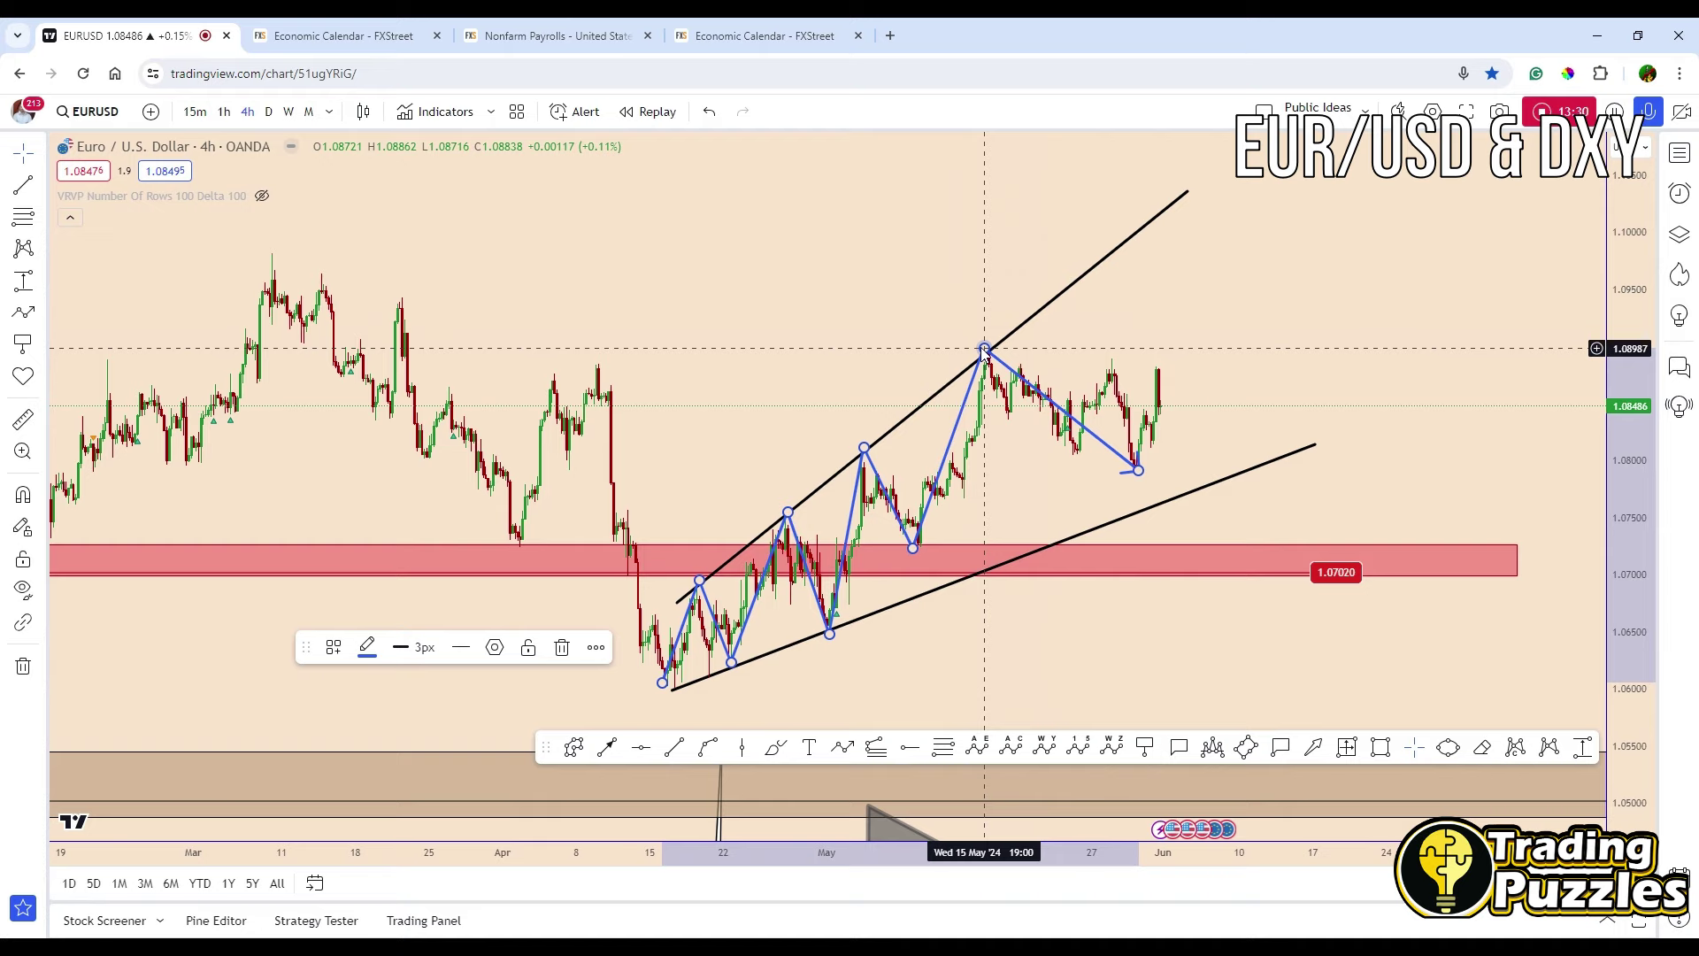
# Draw a blue projection path rising from about 1.0787 on 31 May to about 1.1000 near 10 June
pyautogui.moveTo(1177, 449); pyautogui.dragTo(1176, 454)
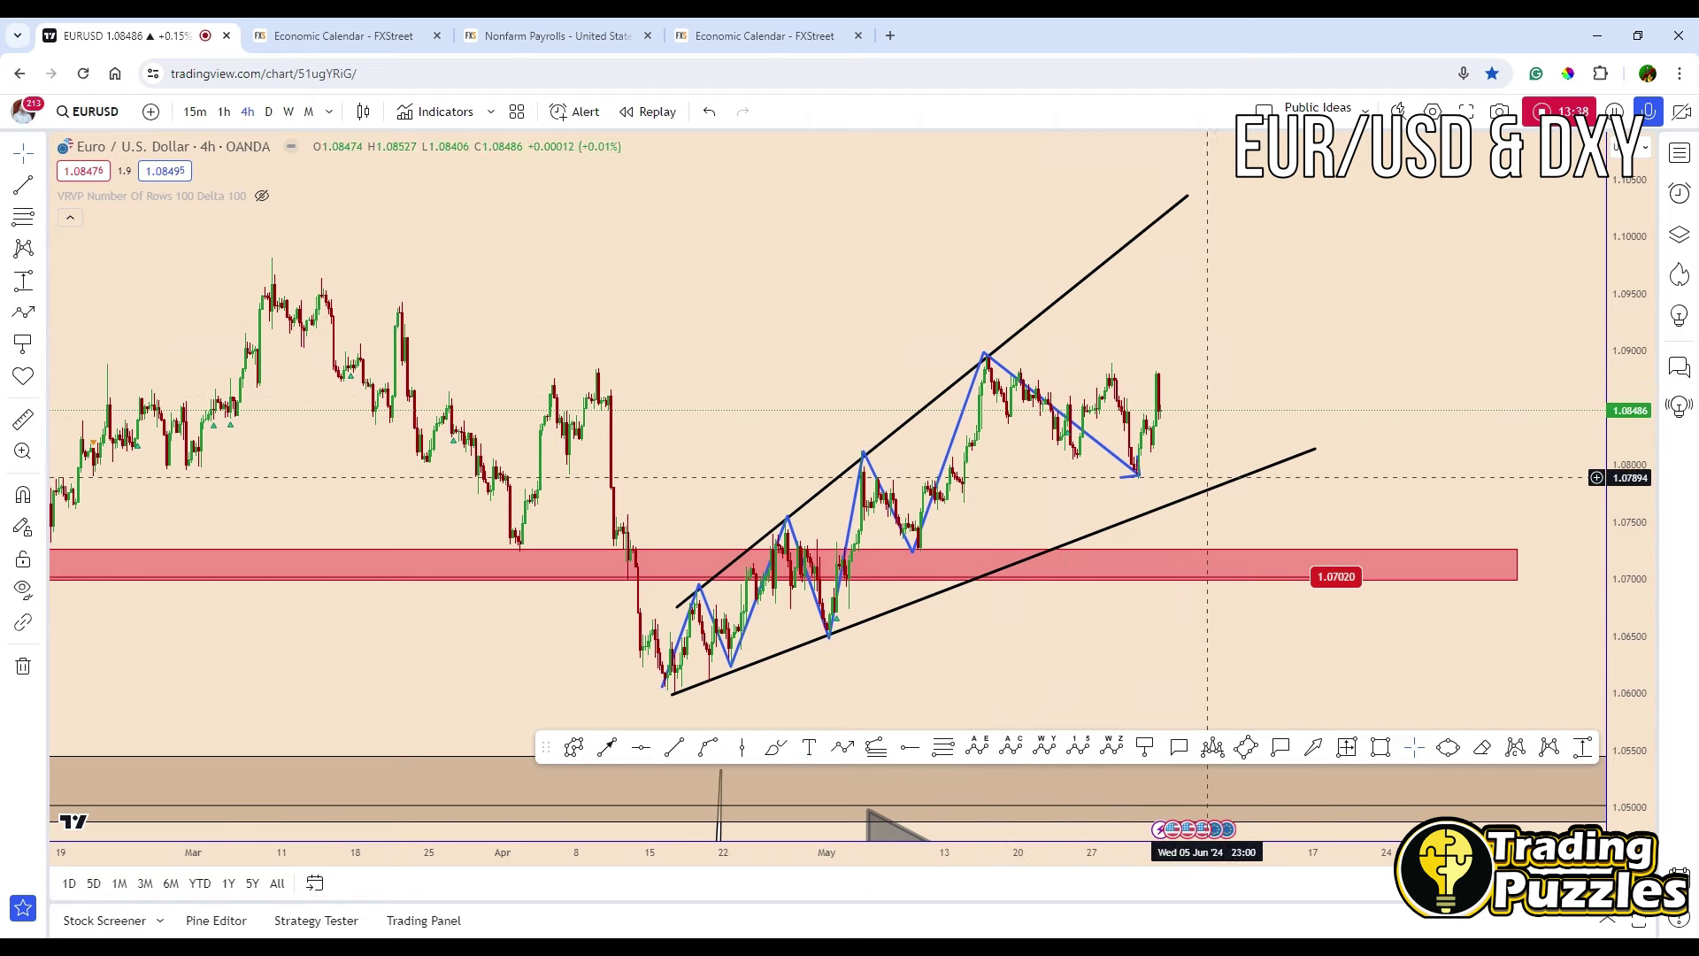
pyautogui.click(842, 747)
pyautogui.click(1159, 480)
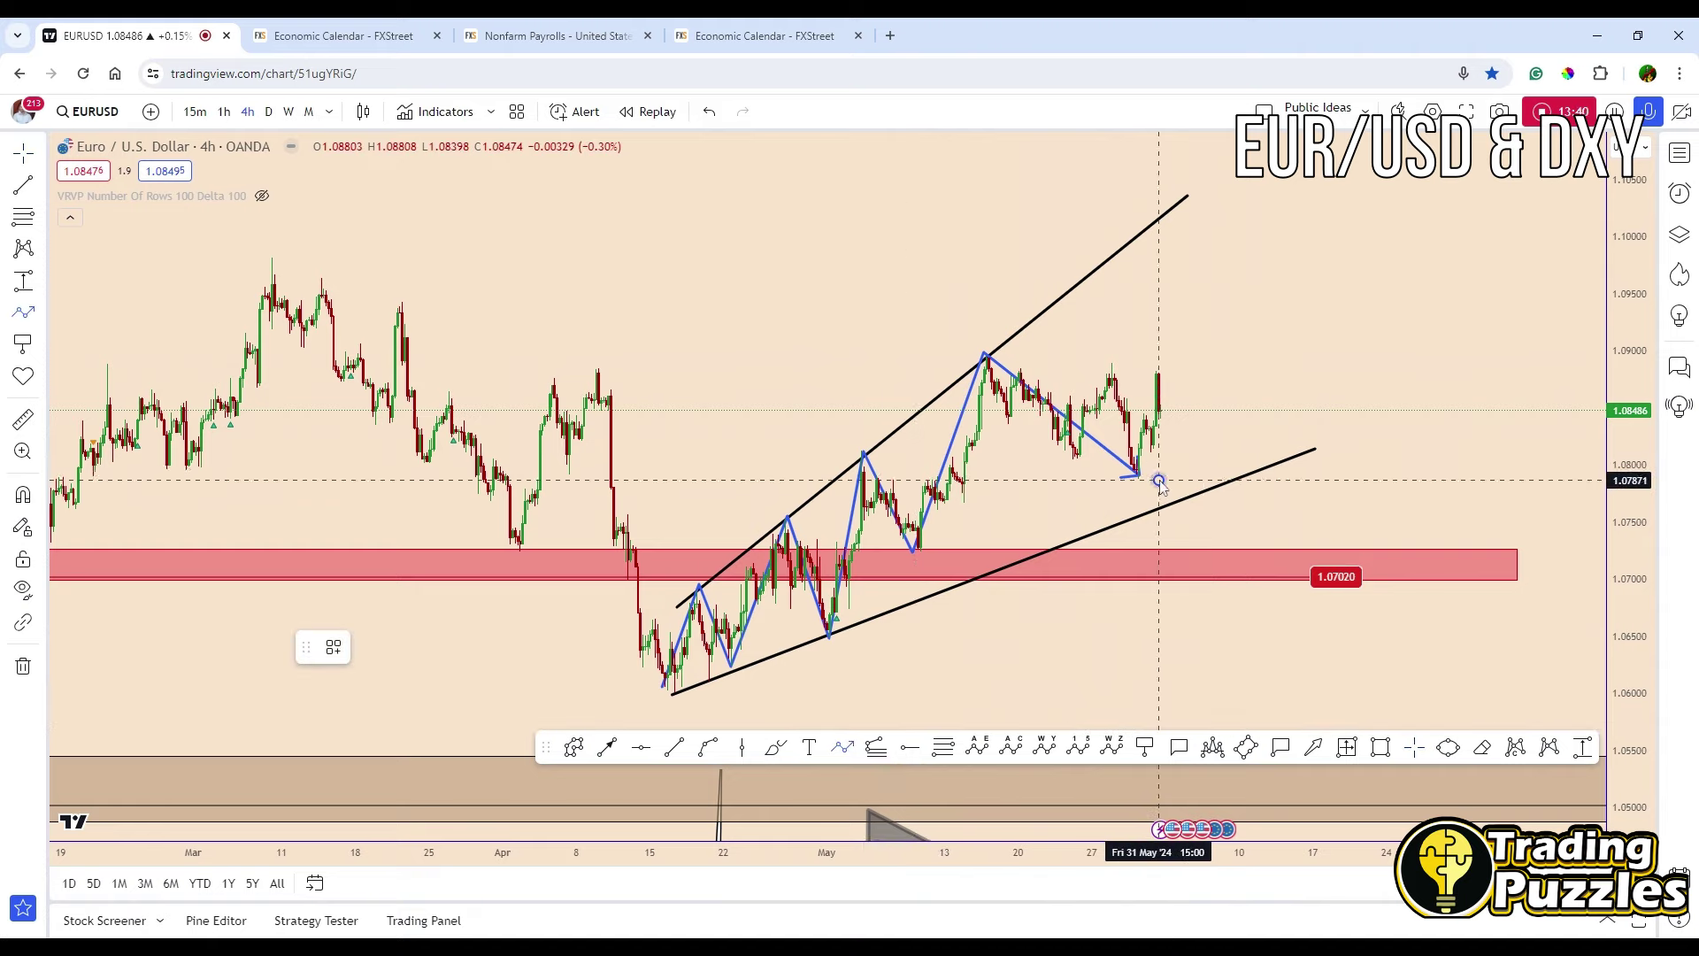
pyautogui.click(1238, 241)
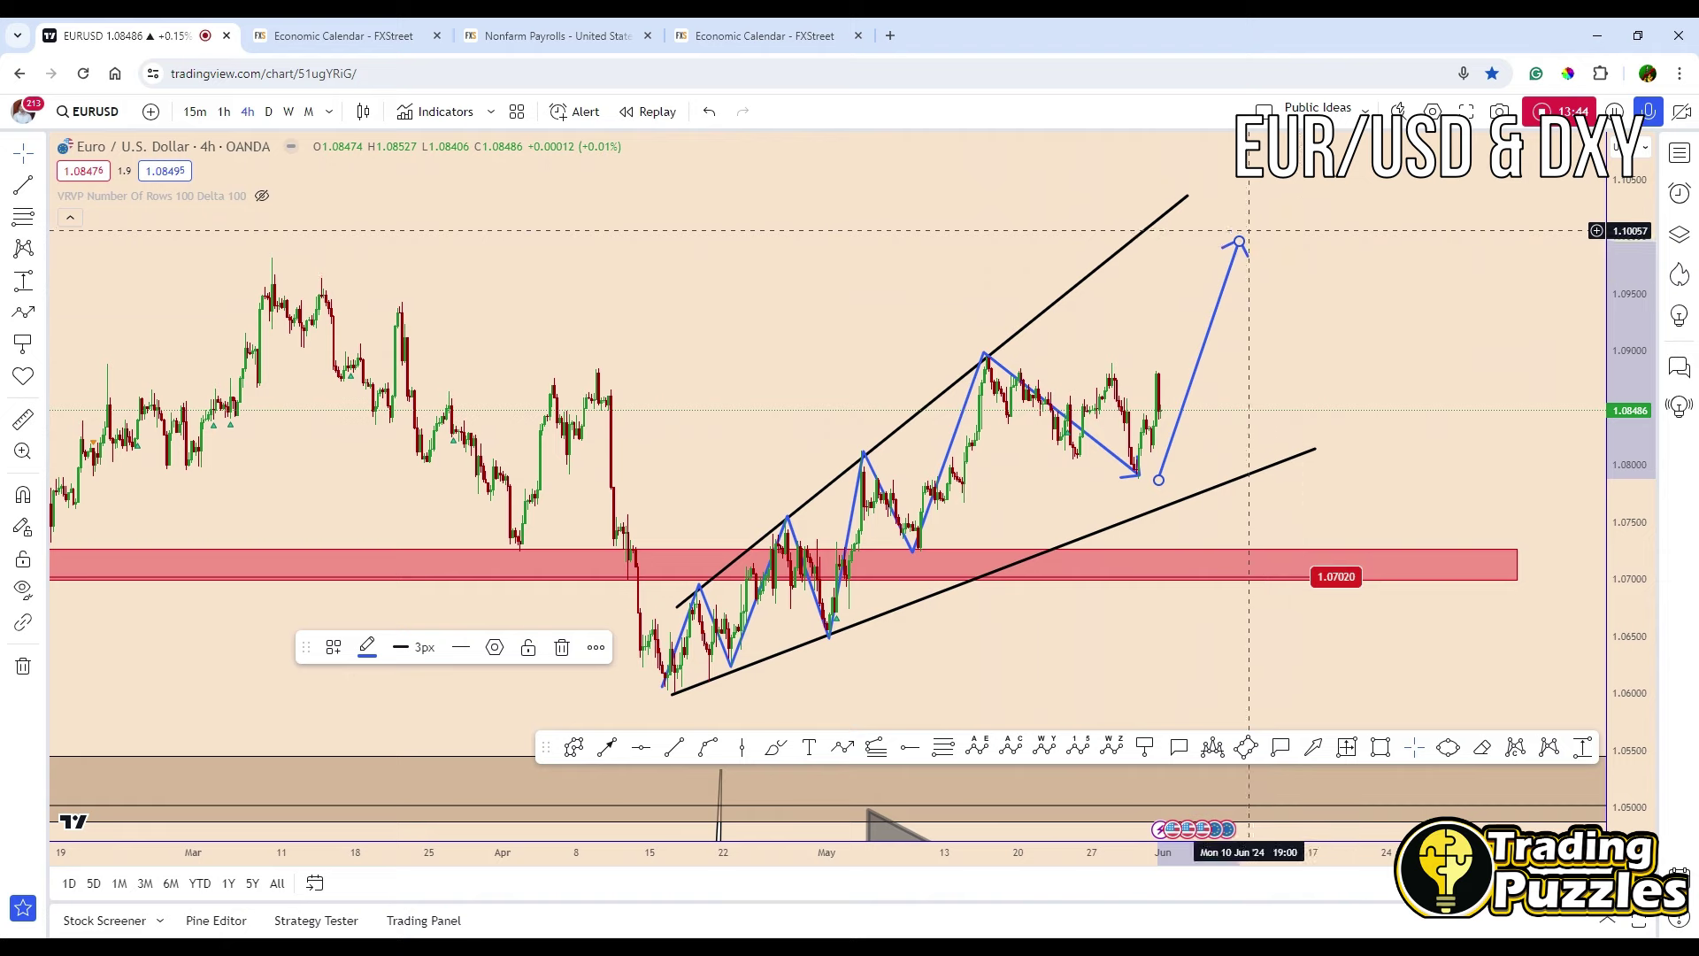
pyautogui.scroll(-1, 1258, 274)
pyautogui.scroll(1, 1309, 358)
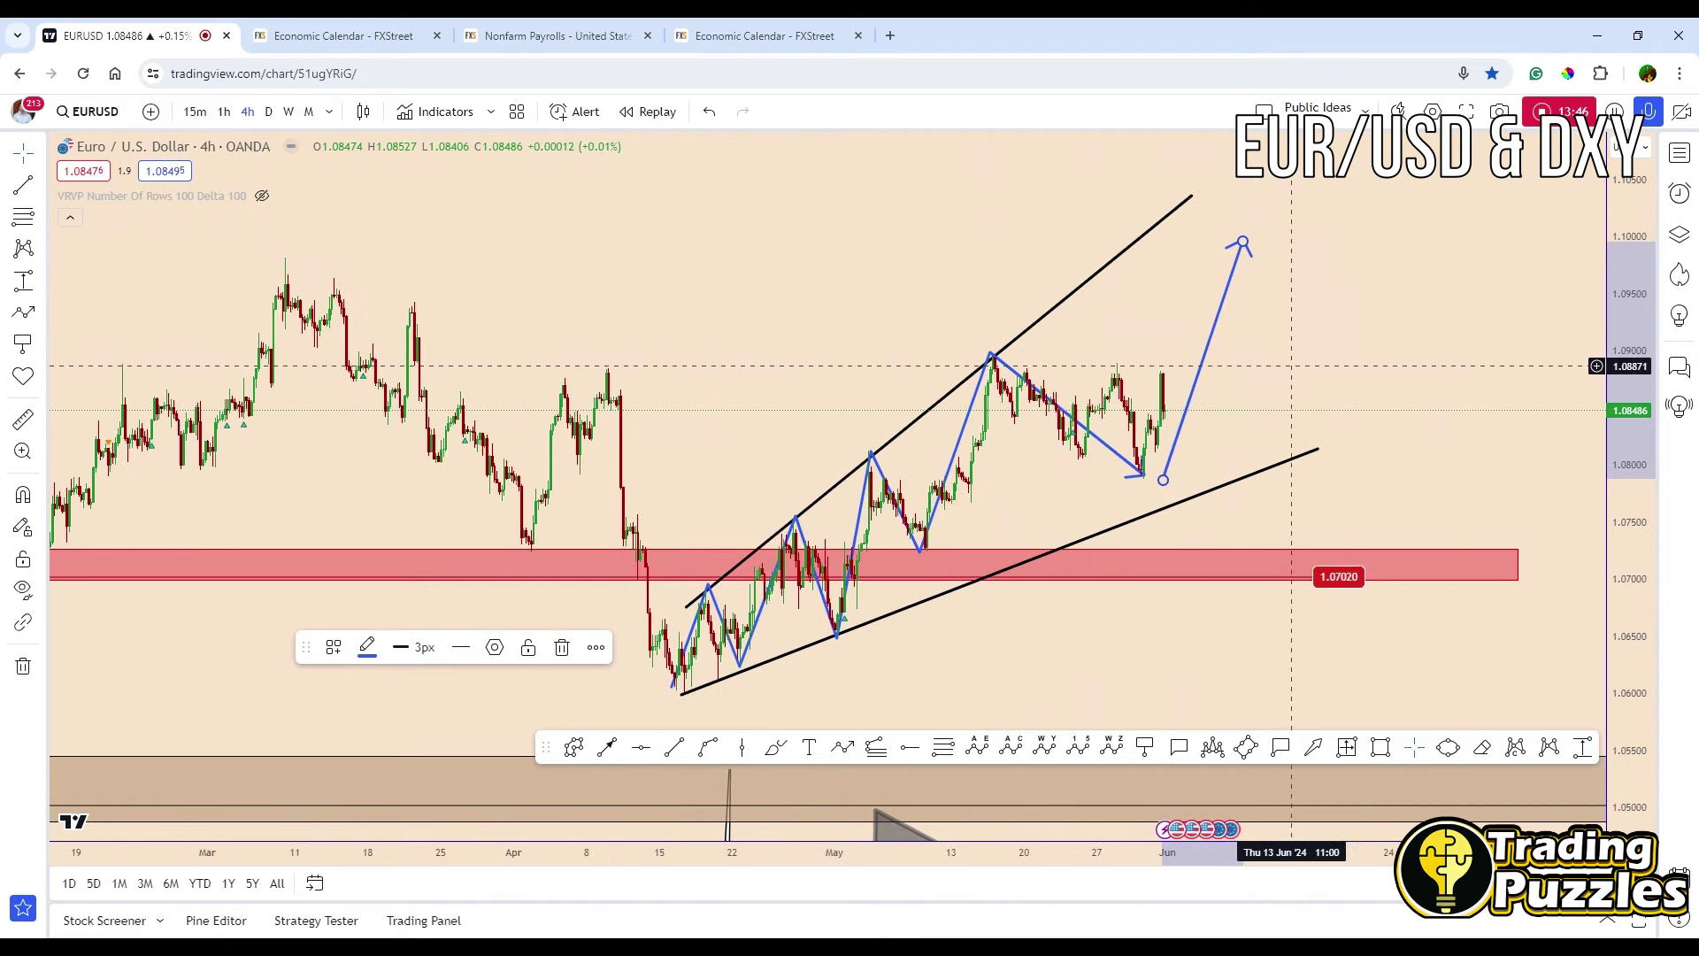
pyautogui.click(1306, 364)
pyautogui.moveTo(1307, 364); pyautogui.dragTo(1336, 387)
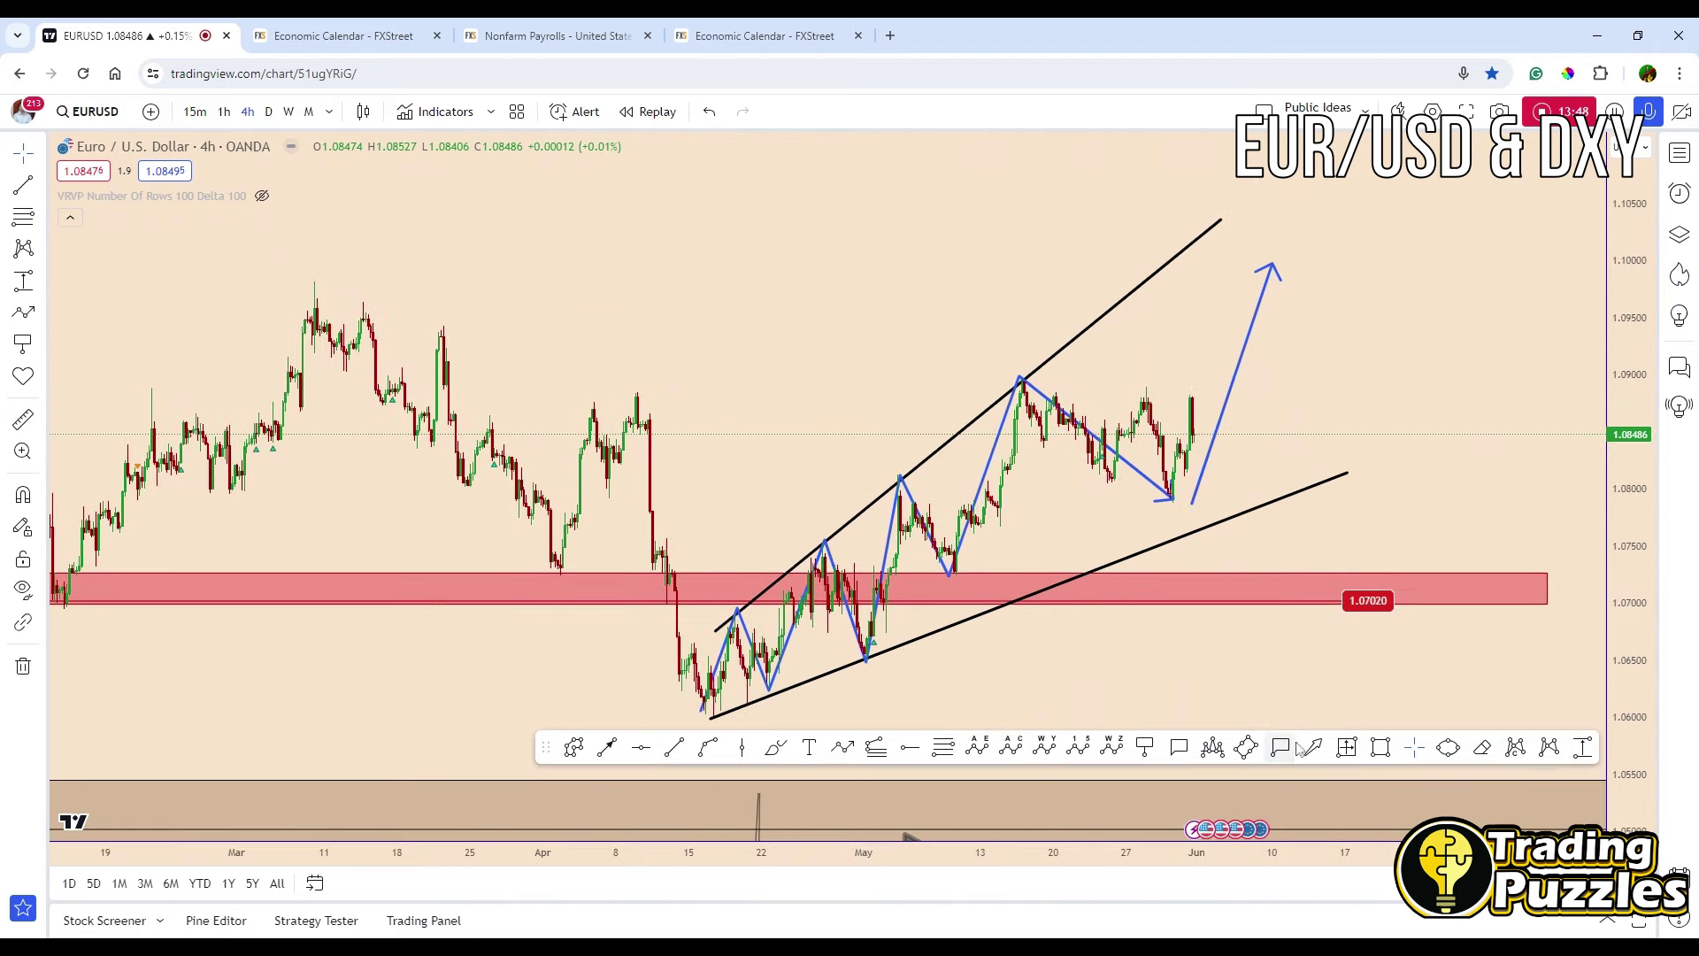
# Draw a rectangle zone across the March highs from about 1.0982 to 1.0963 and restyle it with the brown, black-bordered template
pyautogui.click(1380, 747)
pyautogui.click(244, 277)
pyautogui.moveTo(1423, 285); pyautogui.dragTo(1517, 302)
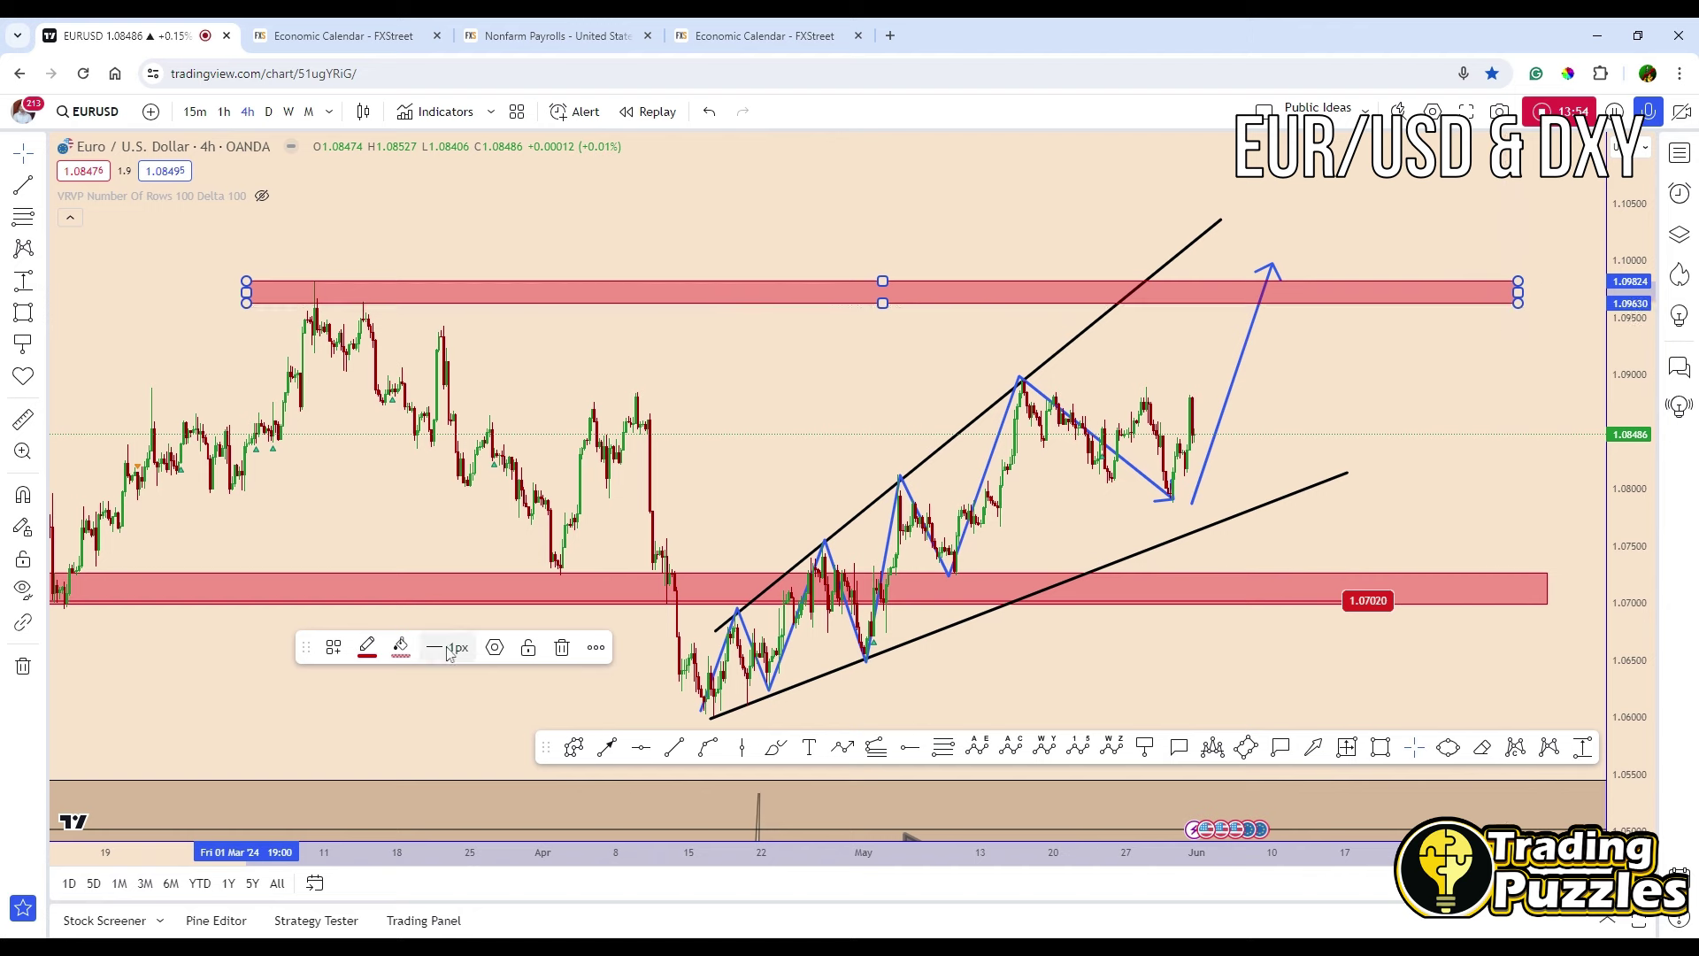
pyautogui.click(335, 651)
pyautogui.click(365, 845)
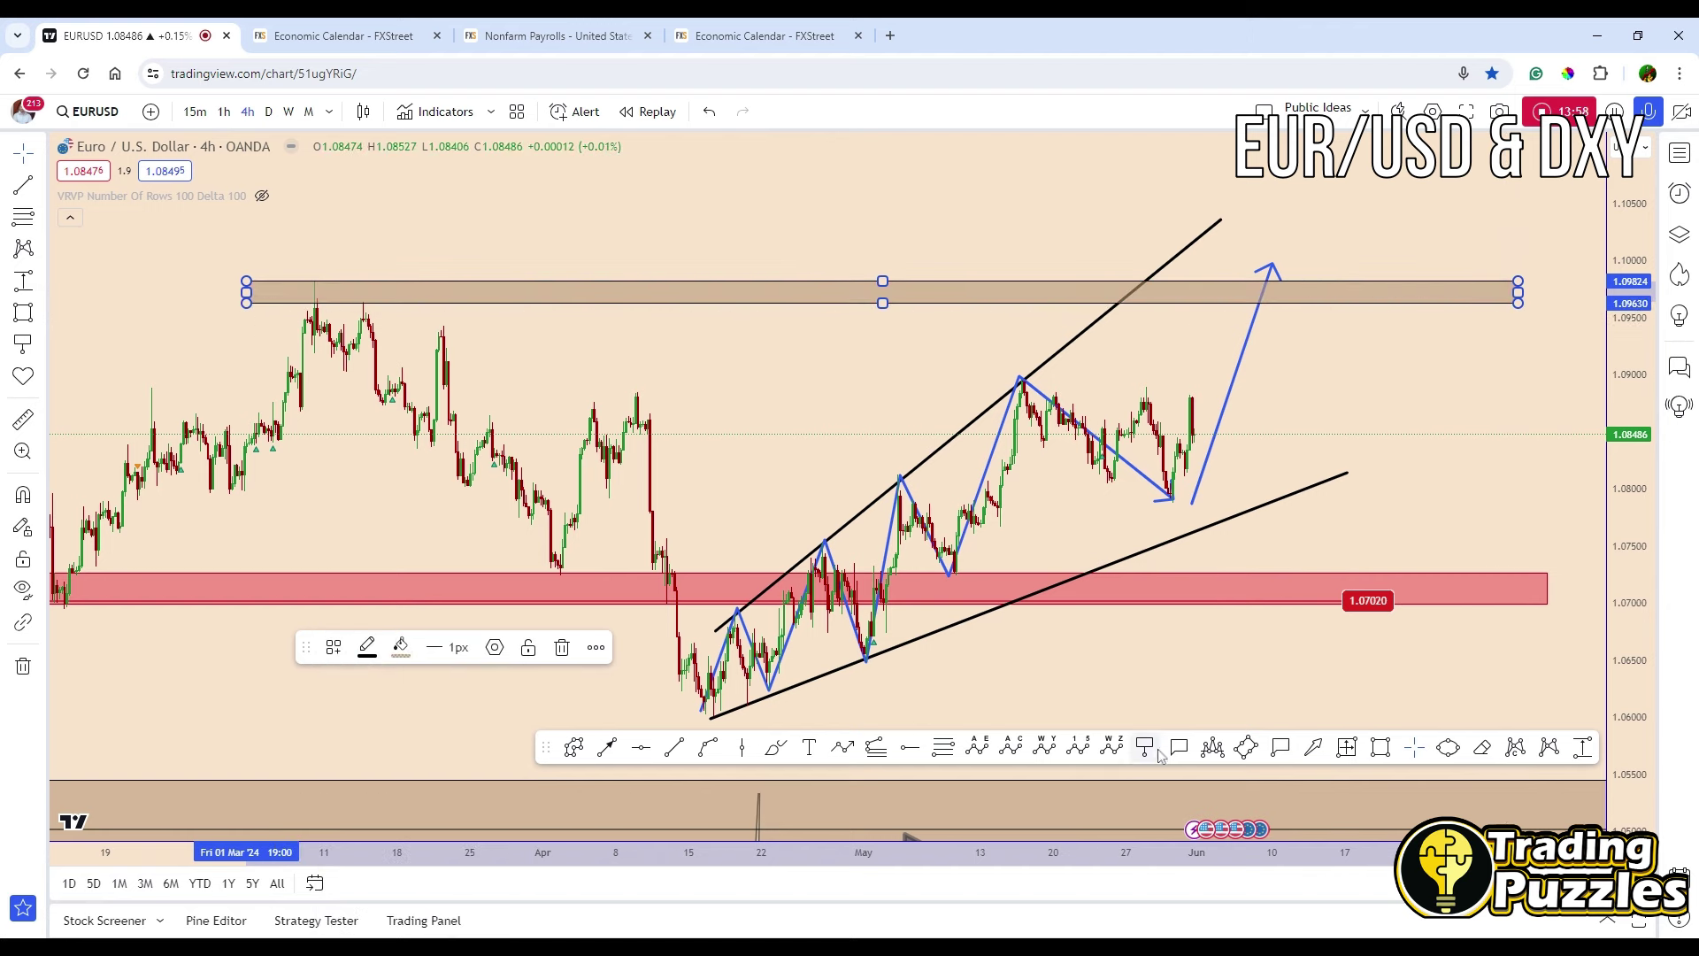
# Add a price-labelled line to the March-high zone and raise it and the zone's upper edge to about 1.1000
pyautogui.click(540, 362)
pyautogui.scroll(-1, 541, 362)
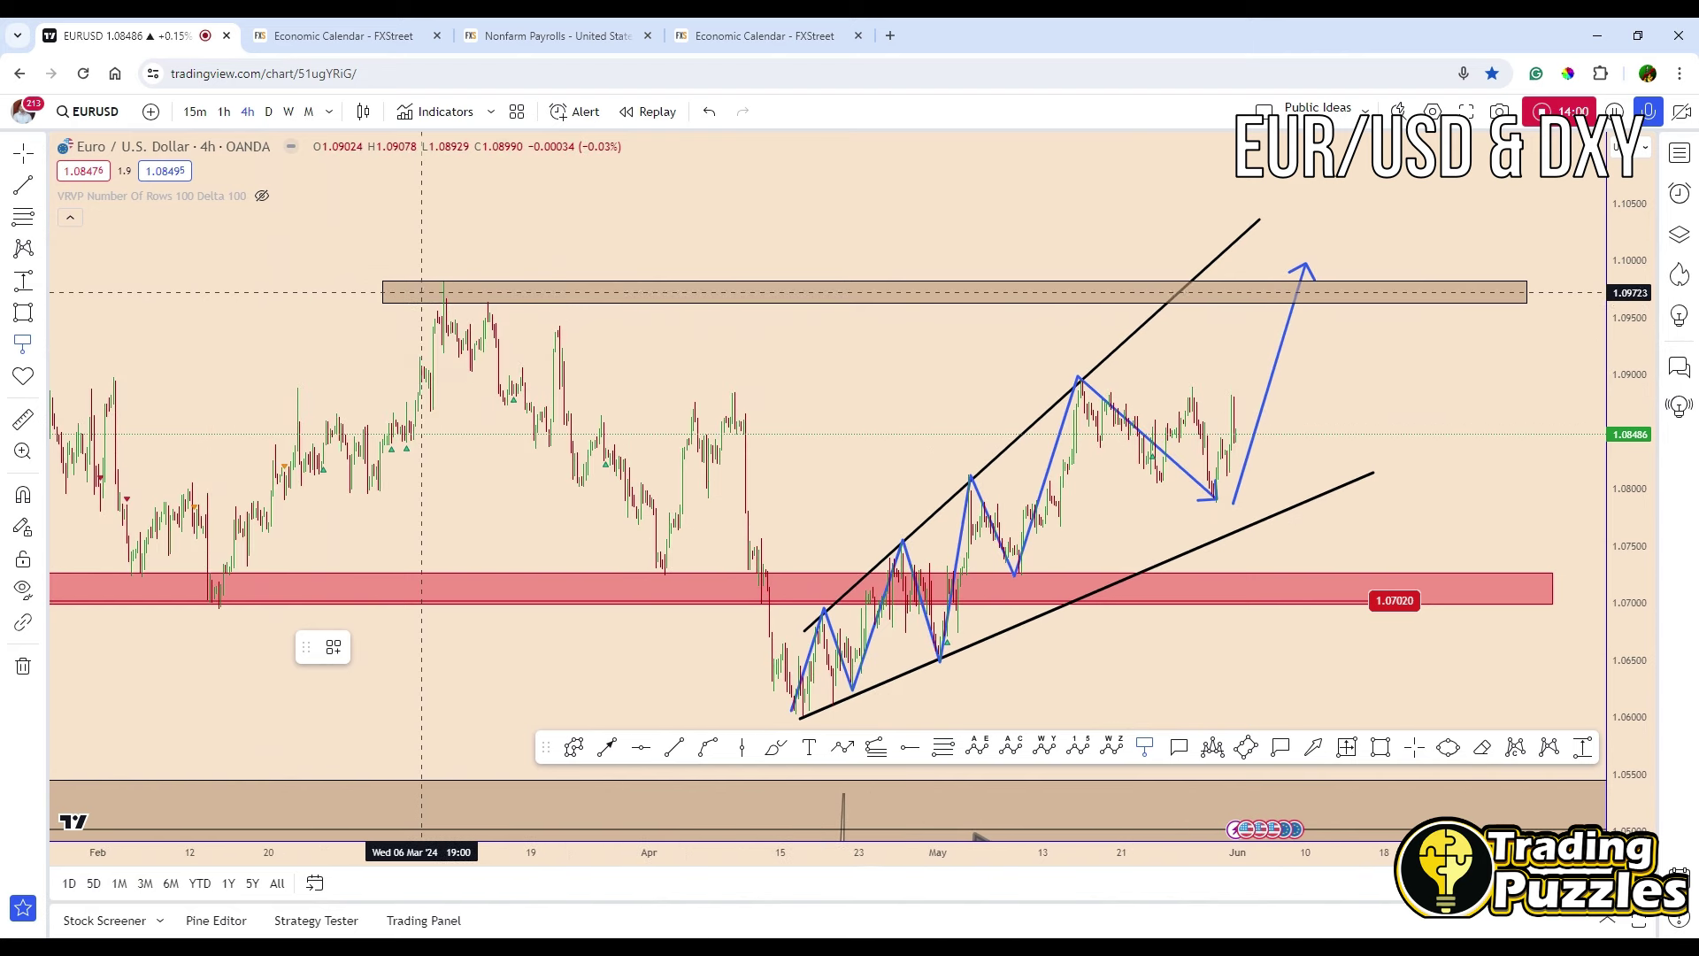
pyautogui.click(437, 297)
pyautogui.click(1540, 296)
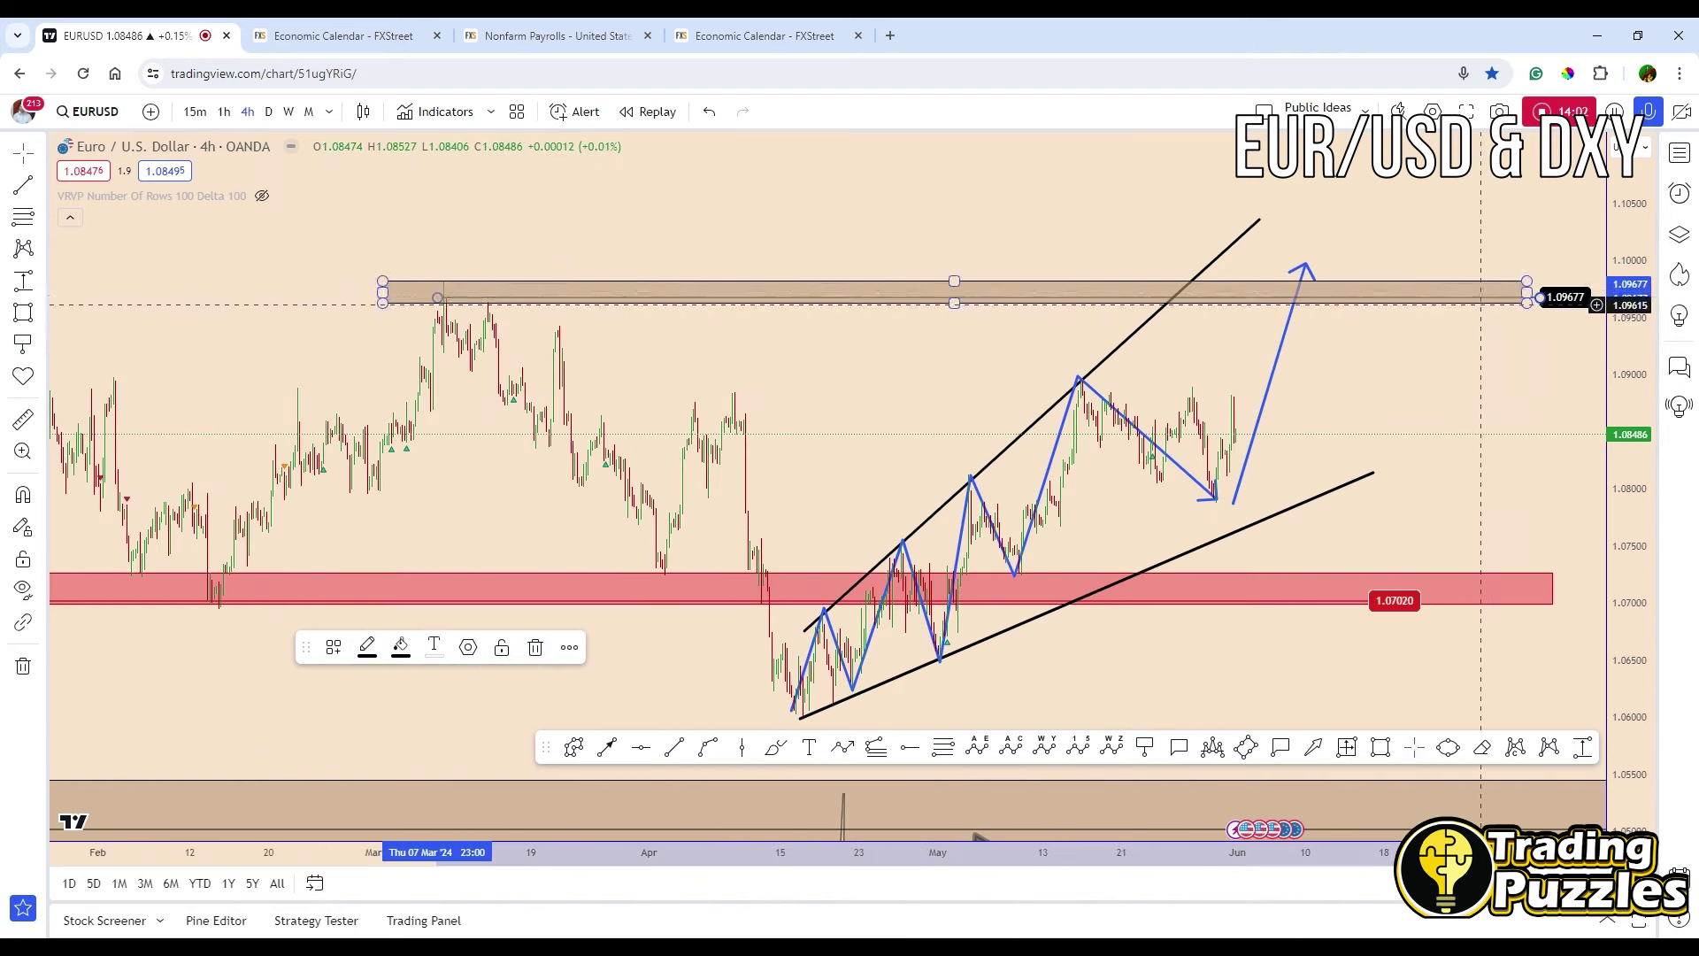
pyautogui.moveTo(1475, 297); pyautogui.dragTo(1447, 279)
pyautogui.click(1528, 290)
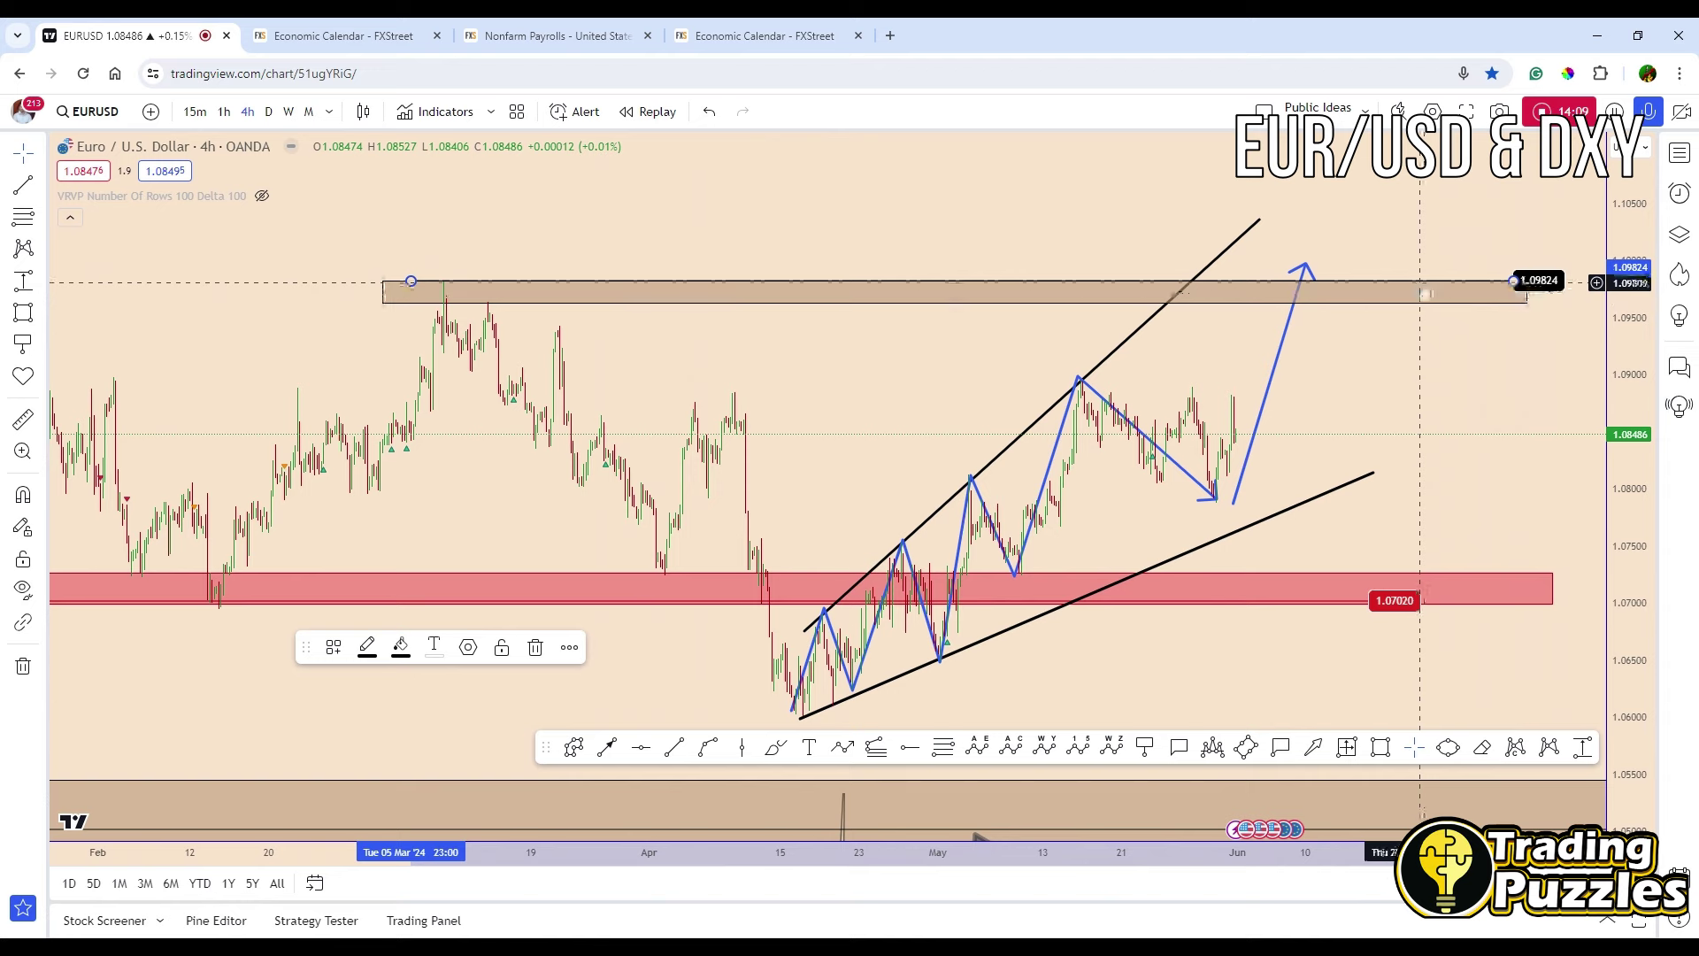
pyautogui.moveTo(1422, 282); pyautogui.dragTo(1422, 261)
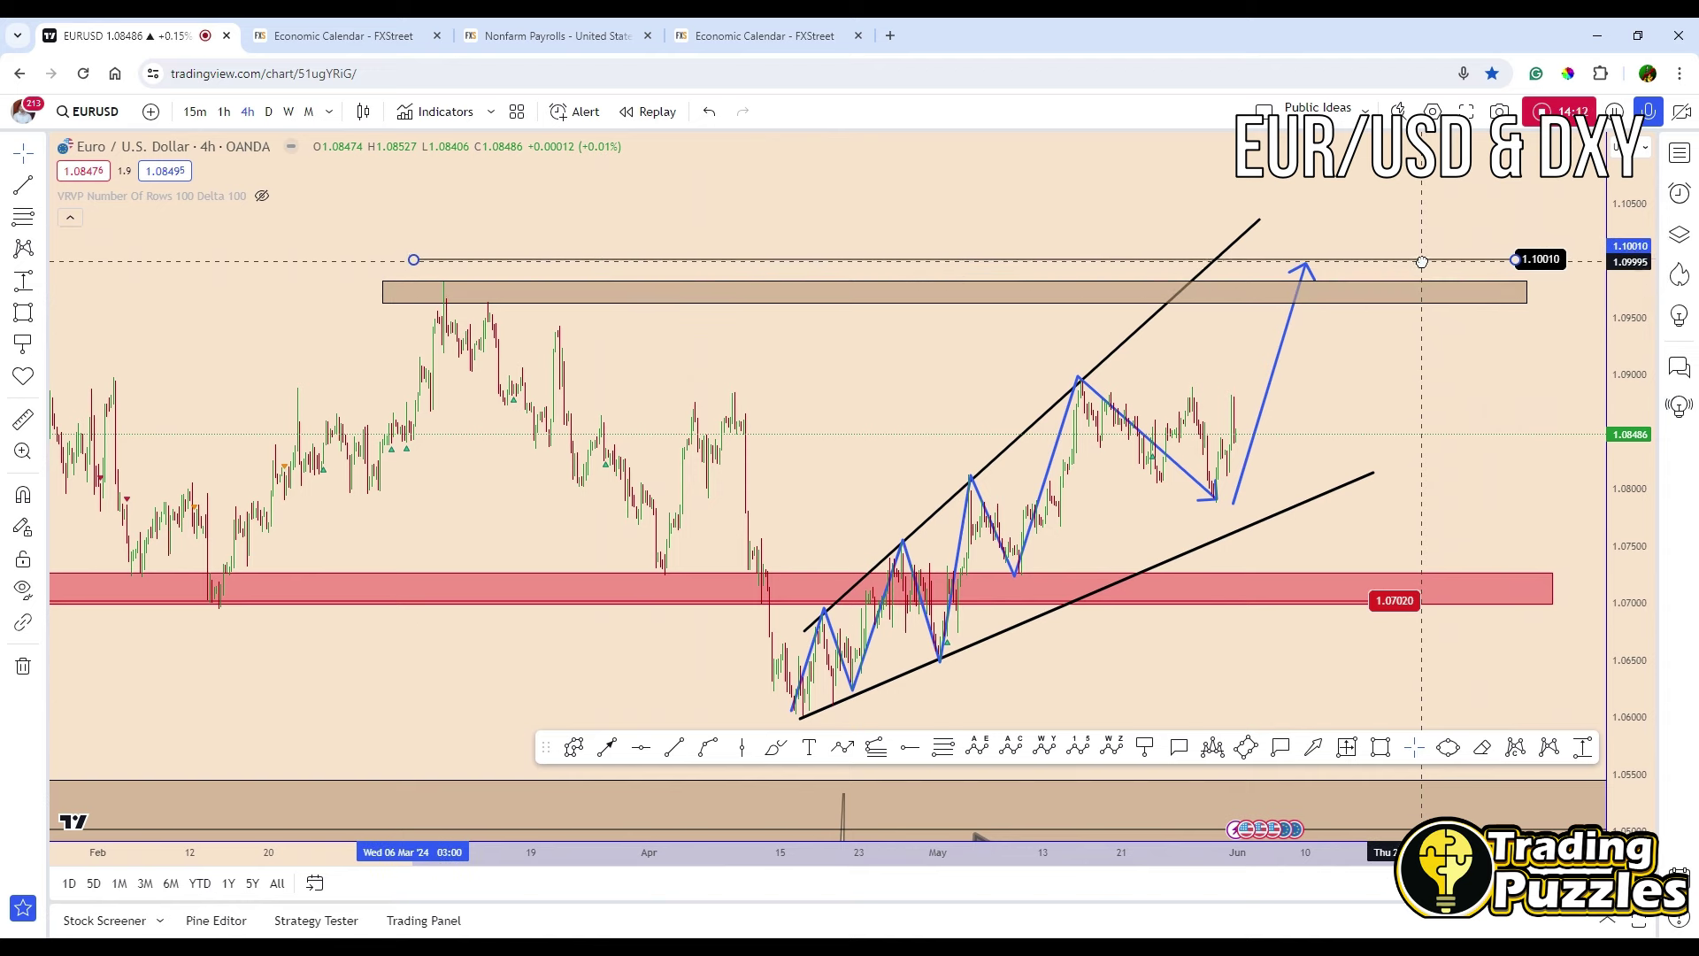
pyautogui.moveTo(381, 282); pyautogui.dragTo(377, 260)
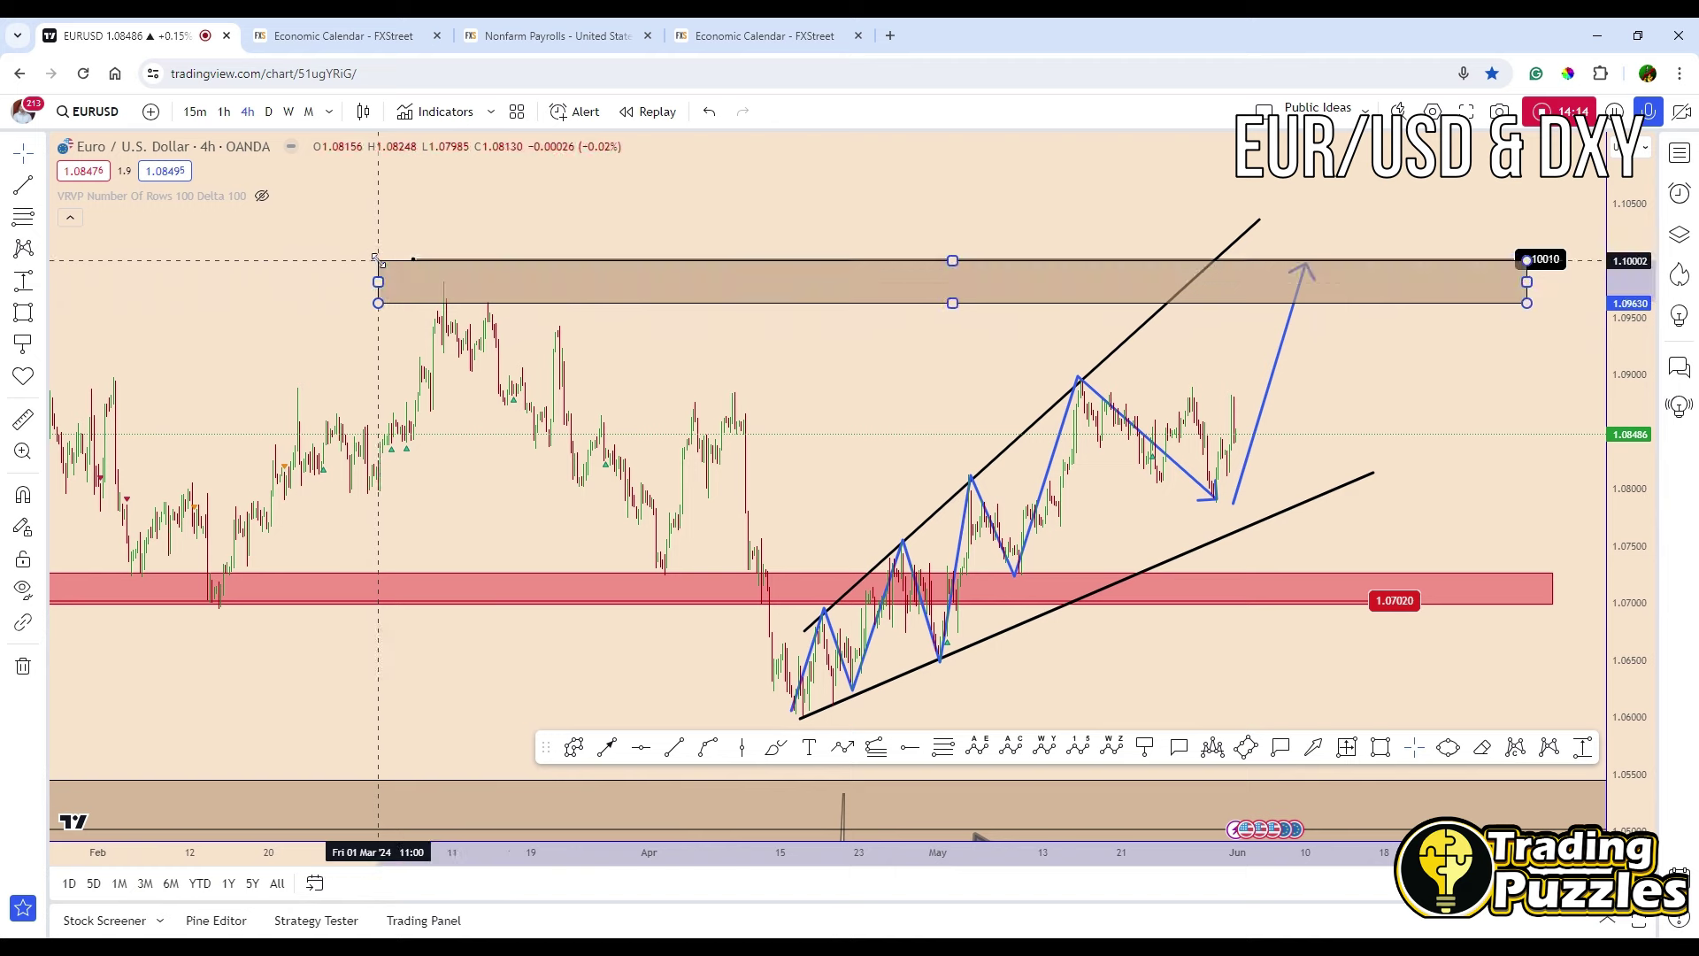
# Duplicate the 1.10000 price line and place the copy on the zone's lower edge at 1.09613
pyautogui.click(1544, 260)
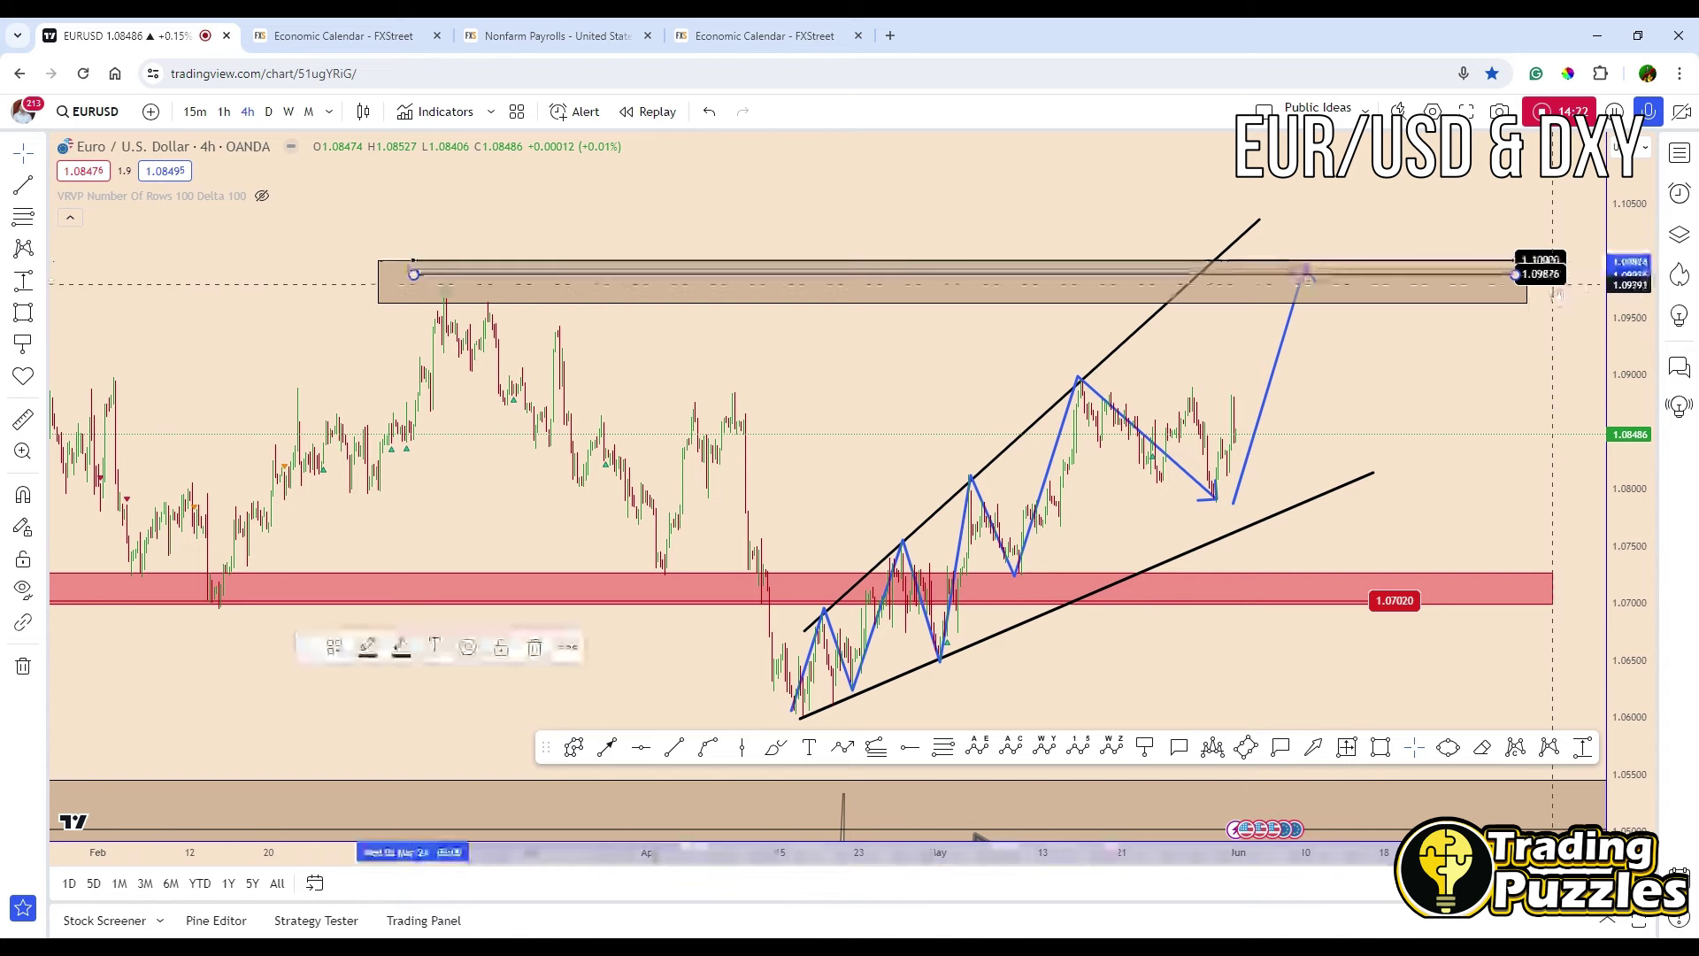
pyautogui.moveTo(1553, 260); pyautogui.dragTo(1555, 324)
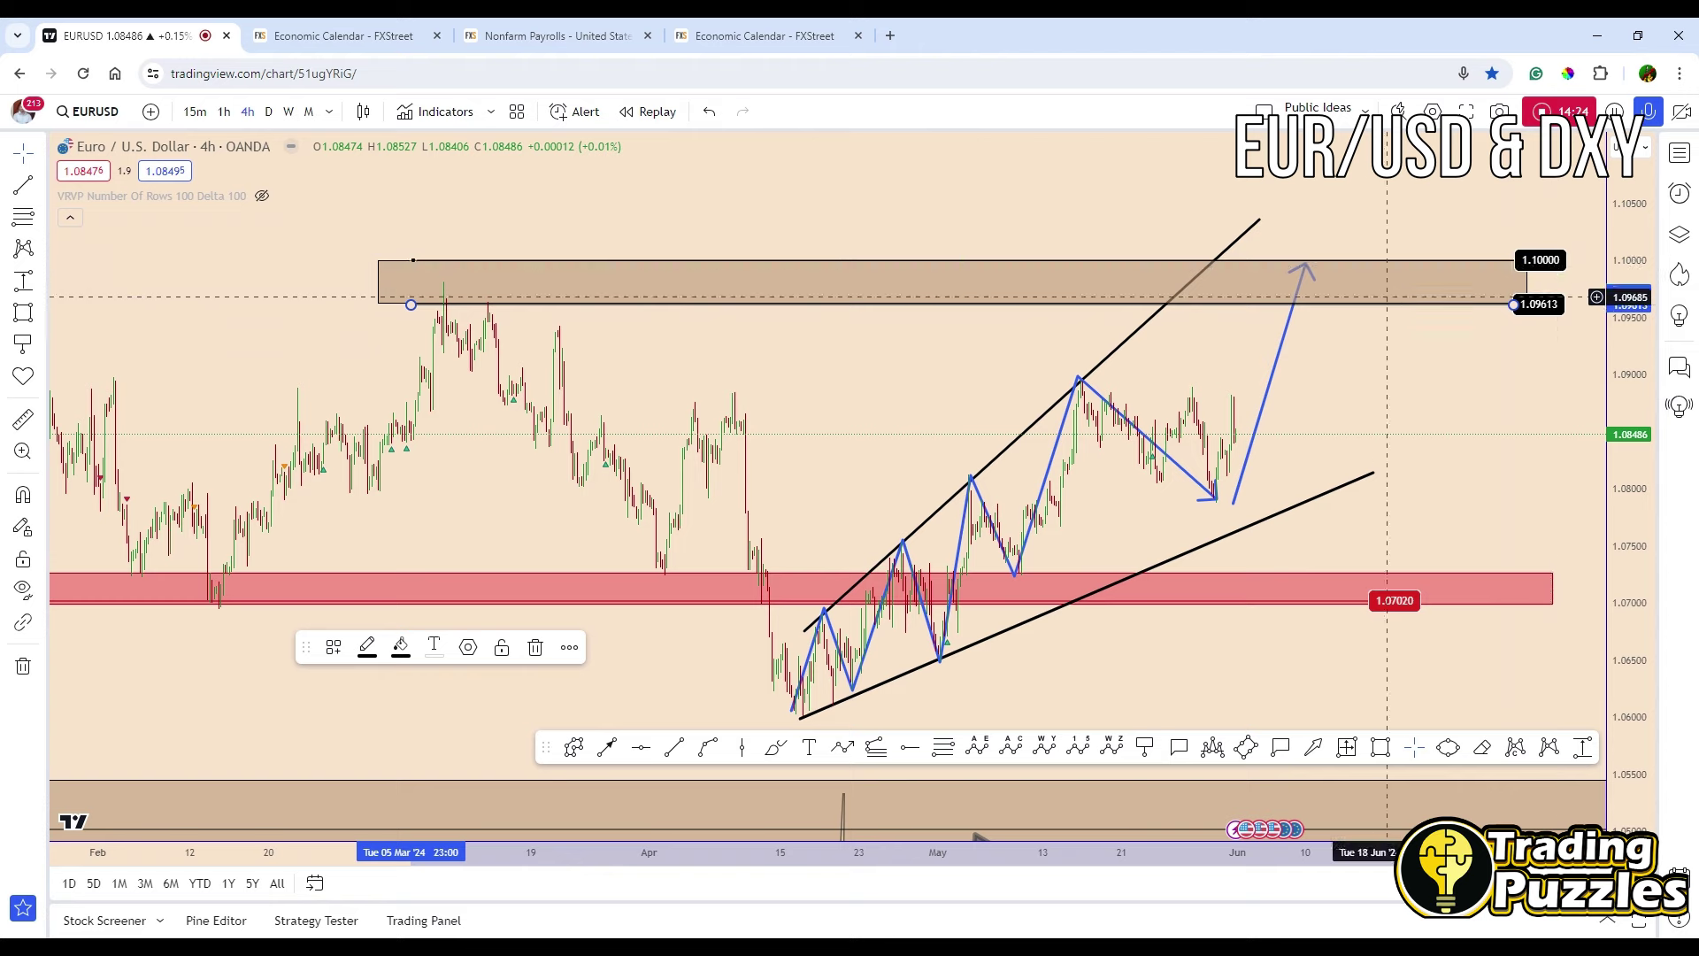
pyautogui.scroll(-2, 1310, 292)
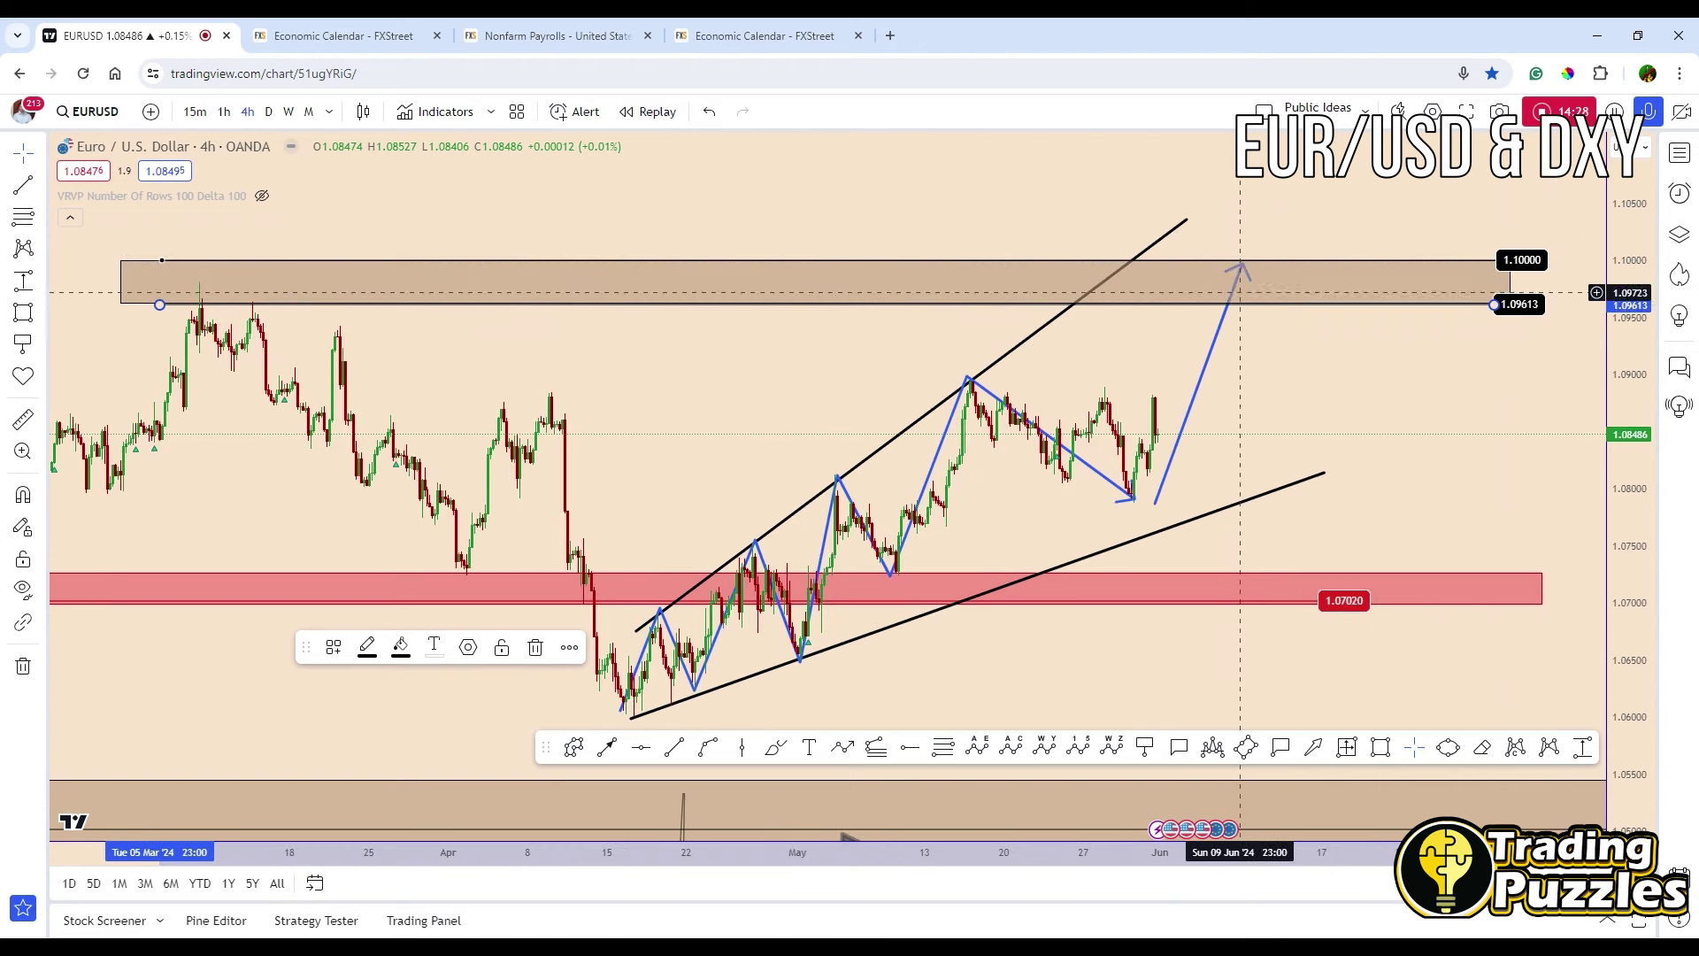
pyautogui.moveTo(1306, 390); pyautogui.dragTo(1363, 395)
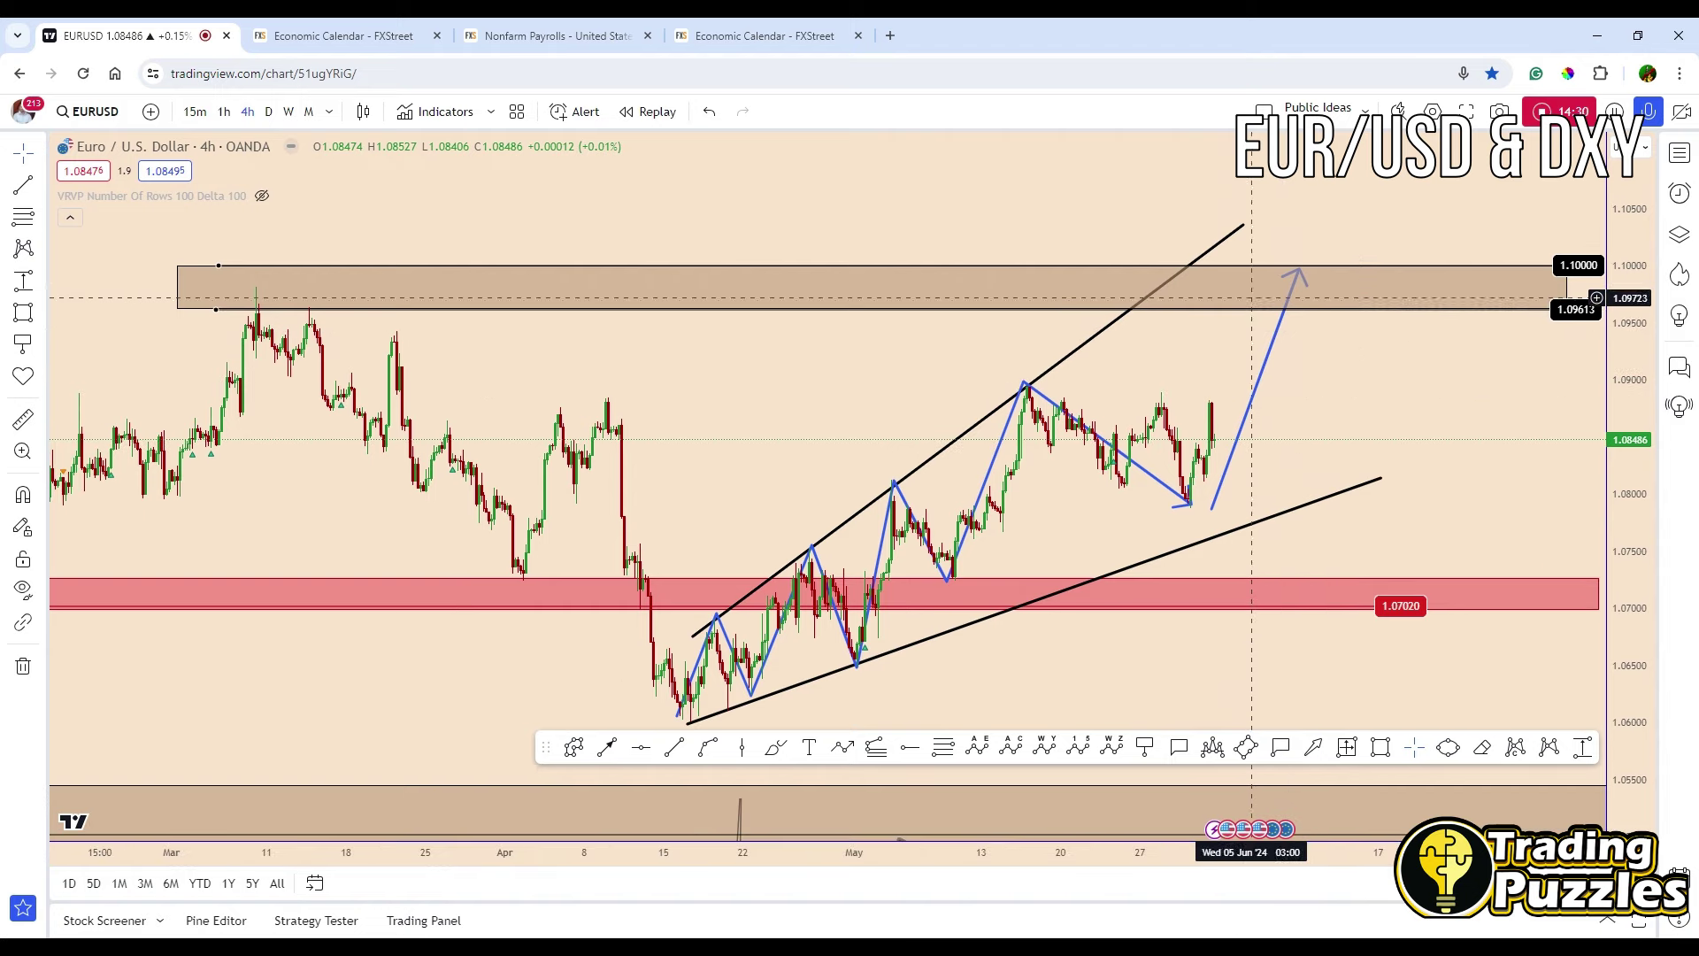
# Switch the EUR/USD chart to the daily timeframe
pyautogui.click(268, 112)
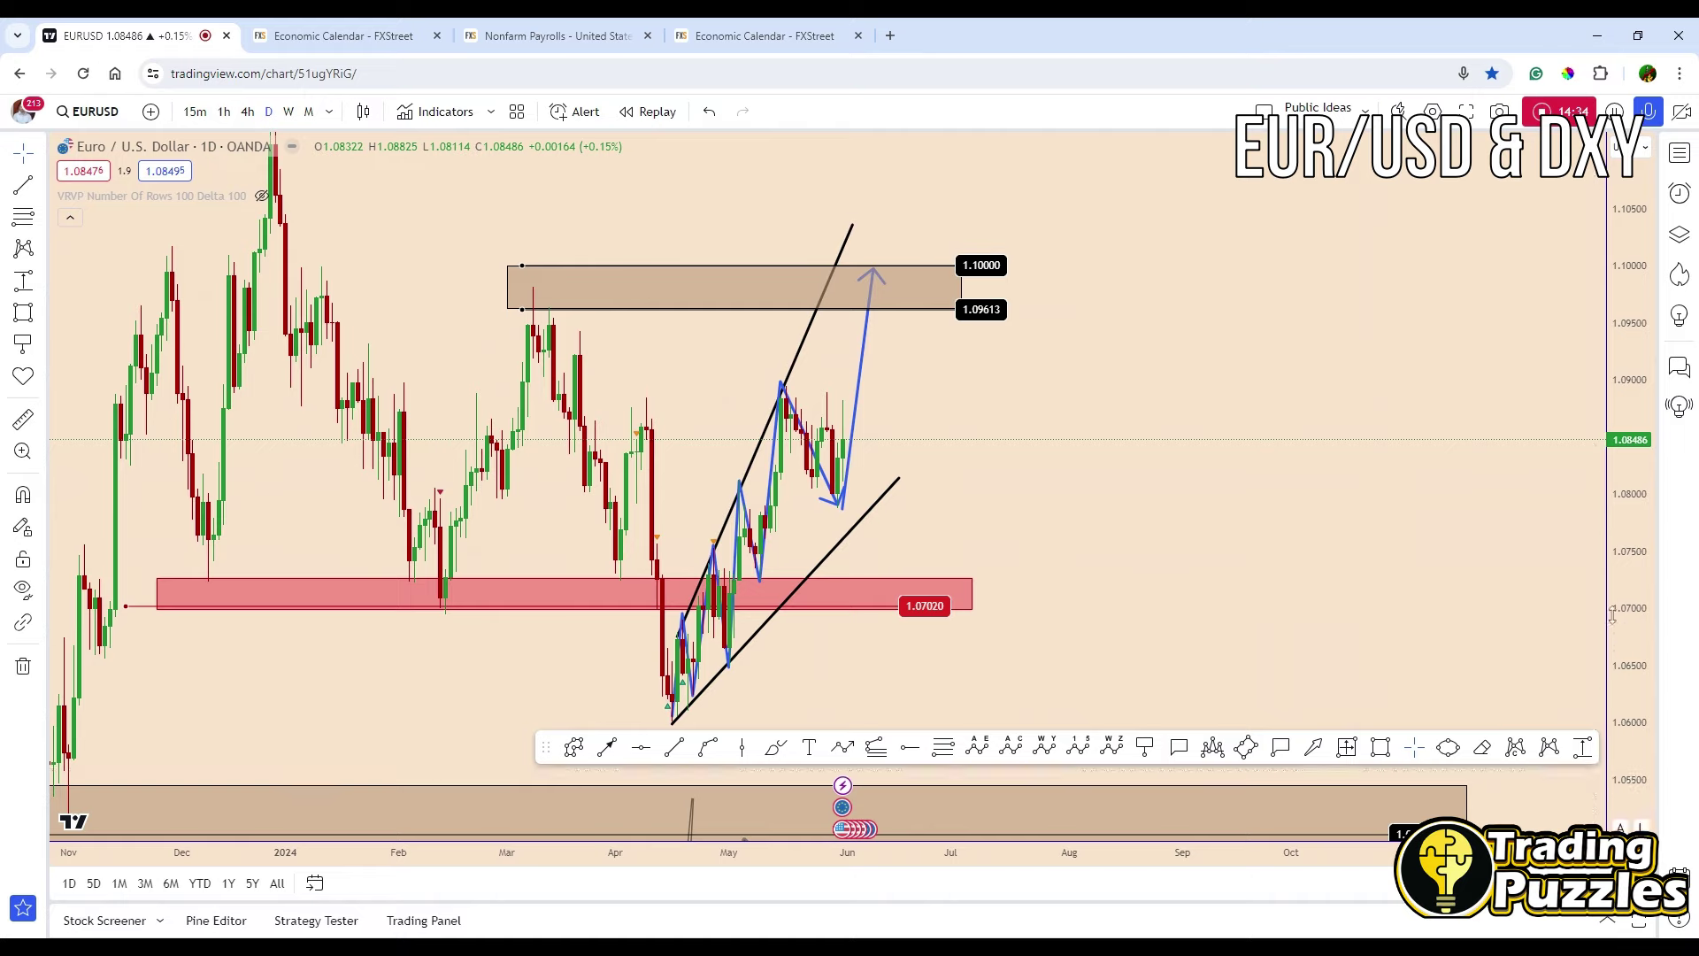
pyautogui.scroll(-5, 1348, 573)
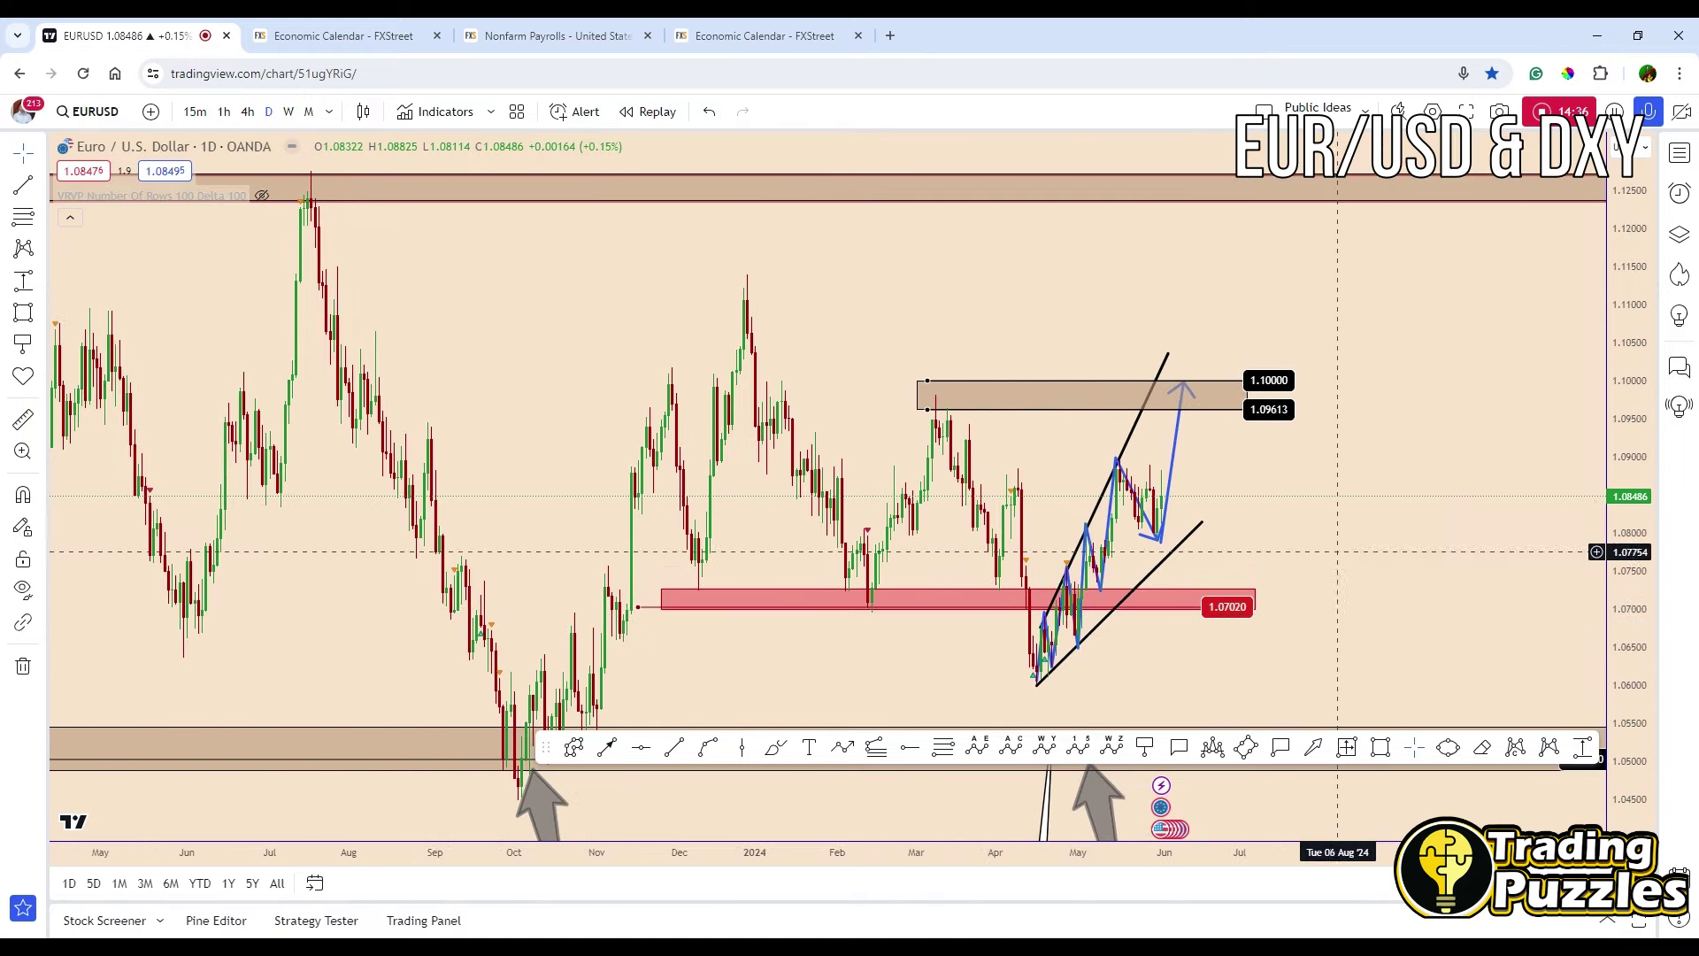
pyautogui.scroll(1, 1229, 531)
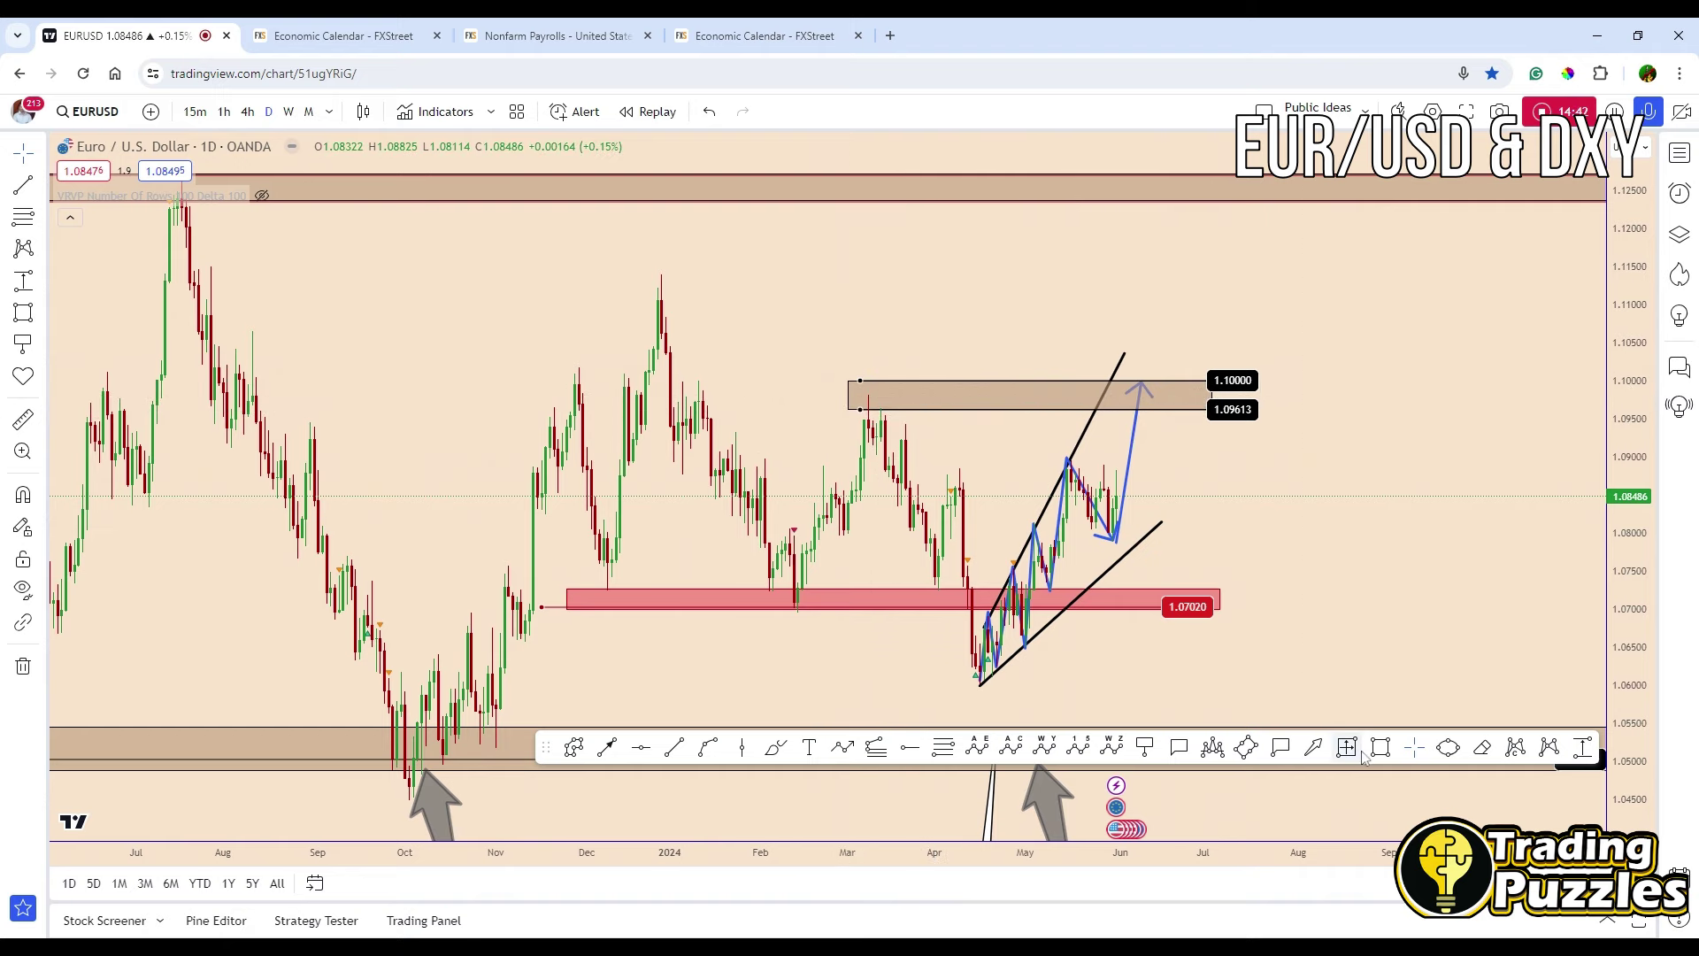
pyautogui.click(842, 747)
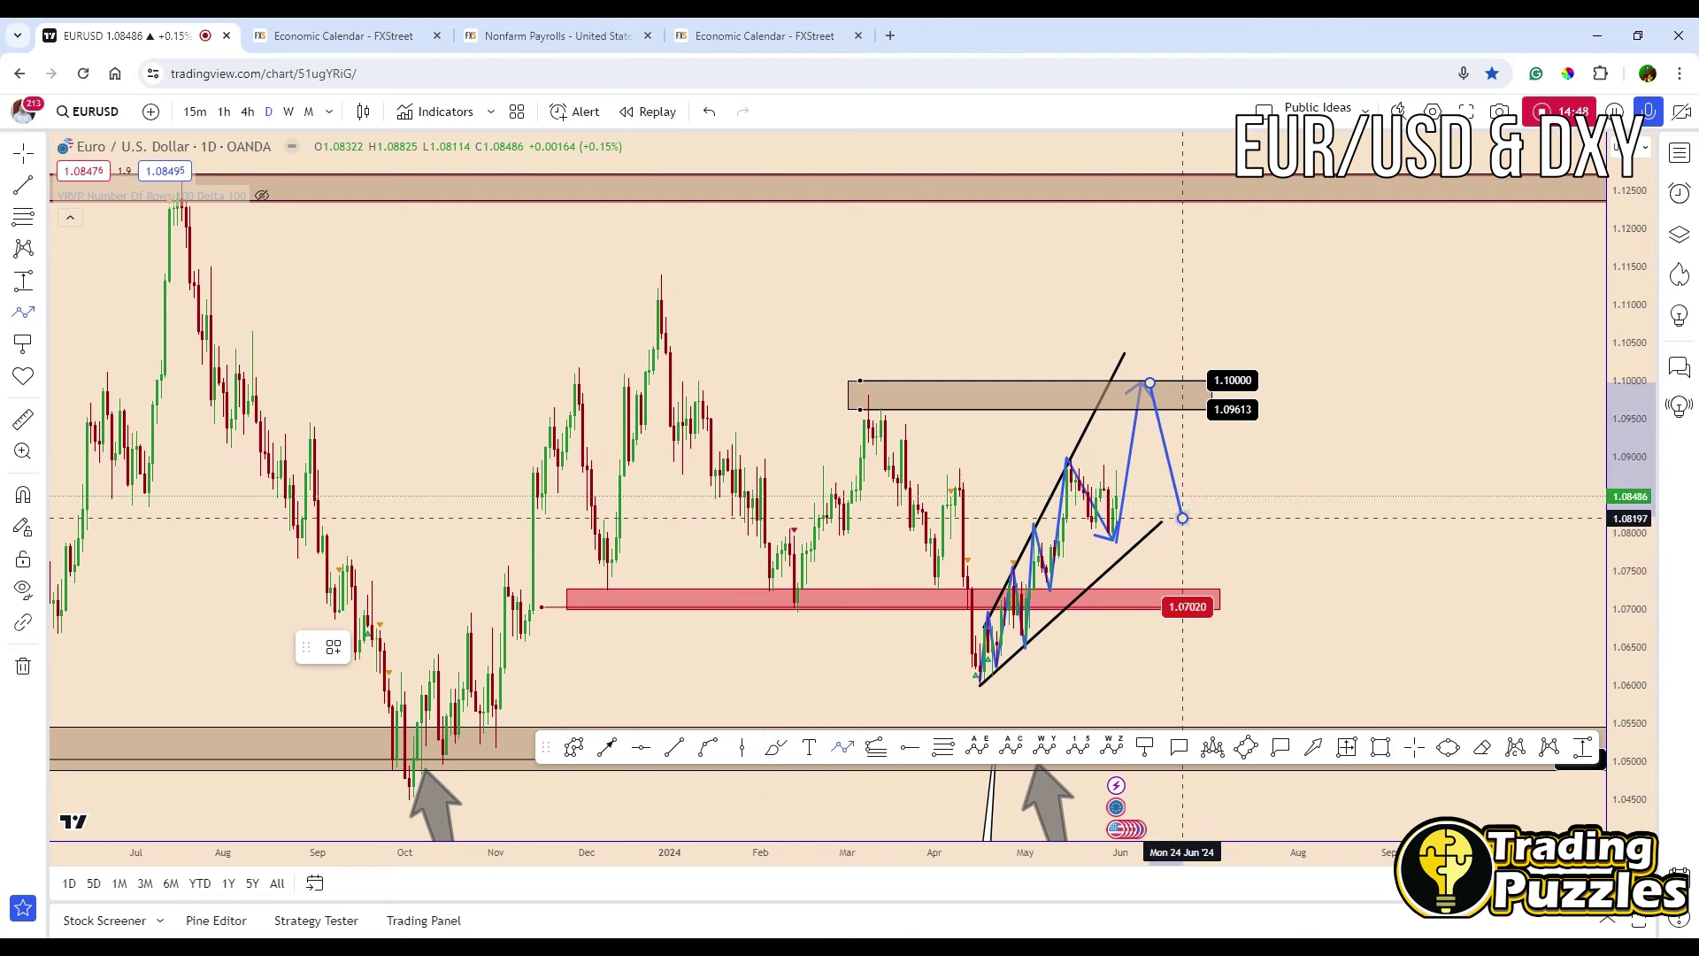
pyautogui.click(1182, 518)
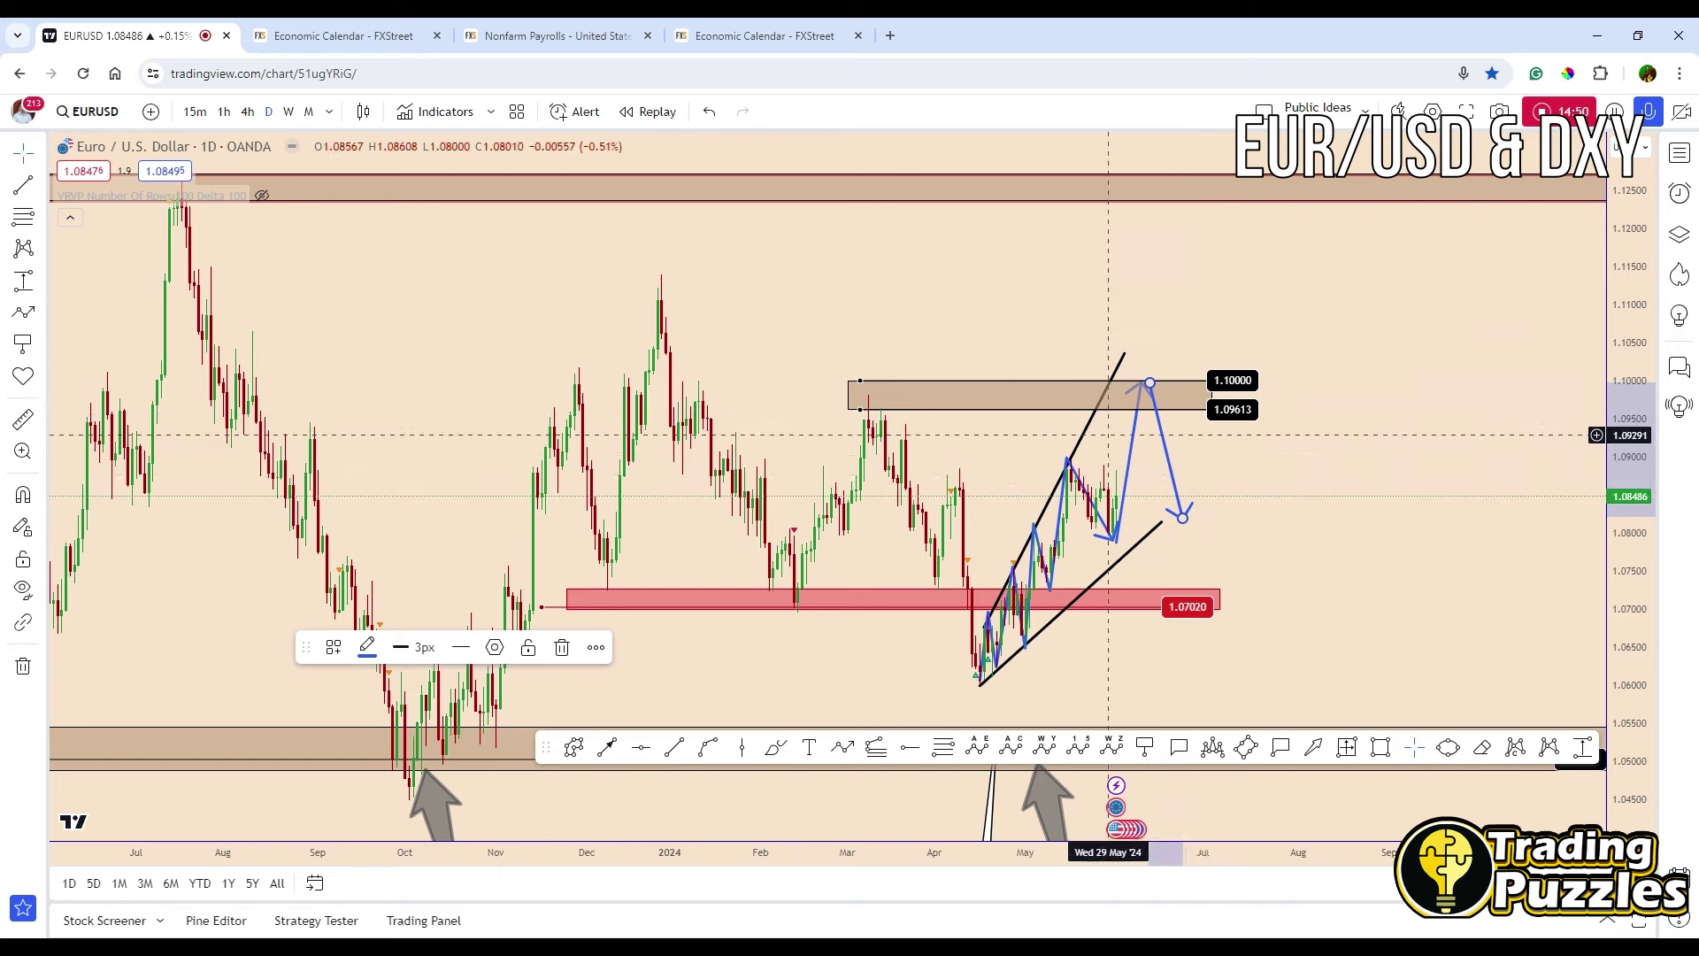
pyautogui.press('Delete')
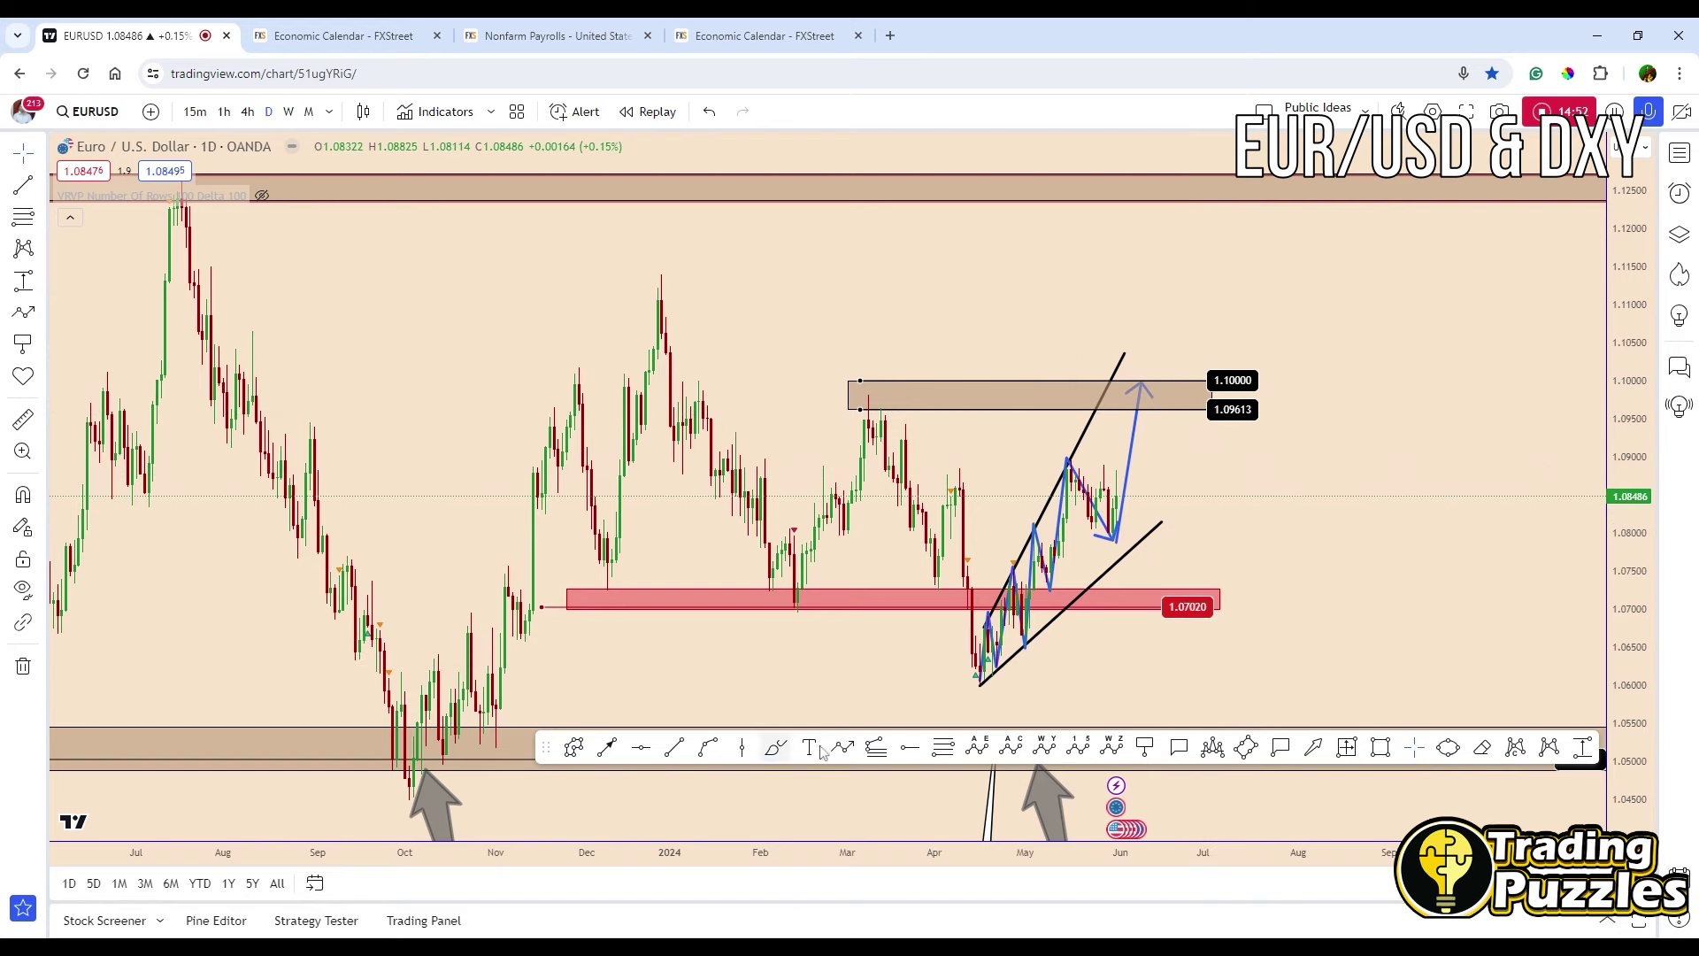
pyautogui.click(1380, 748)
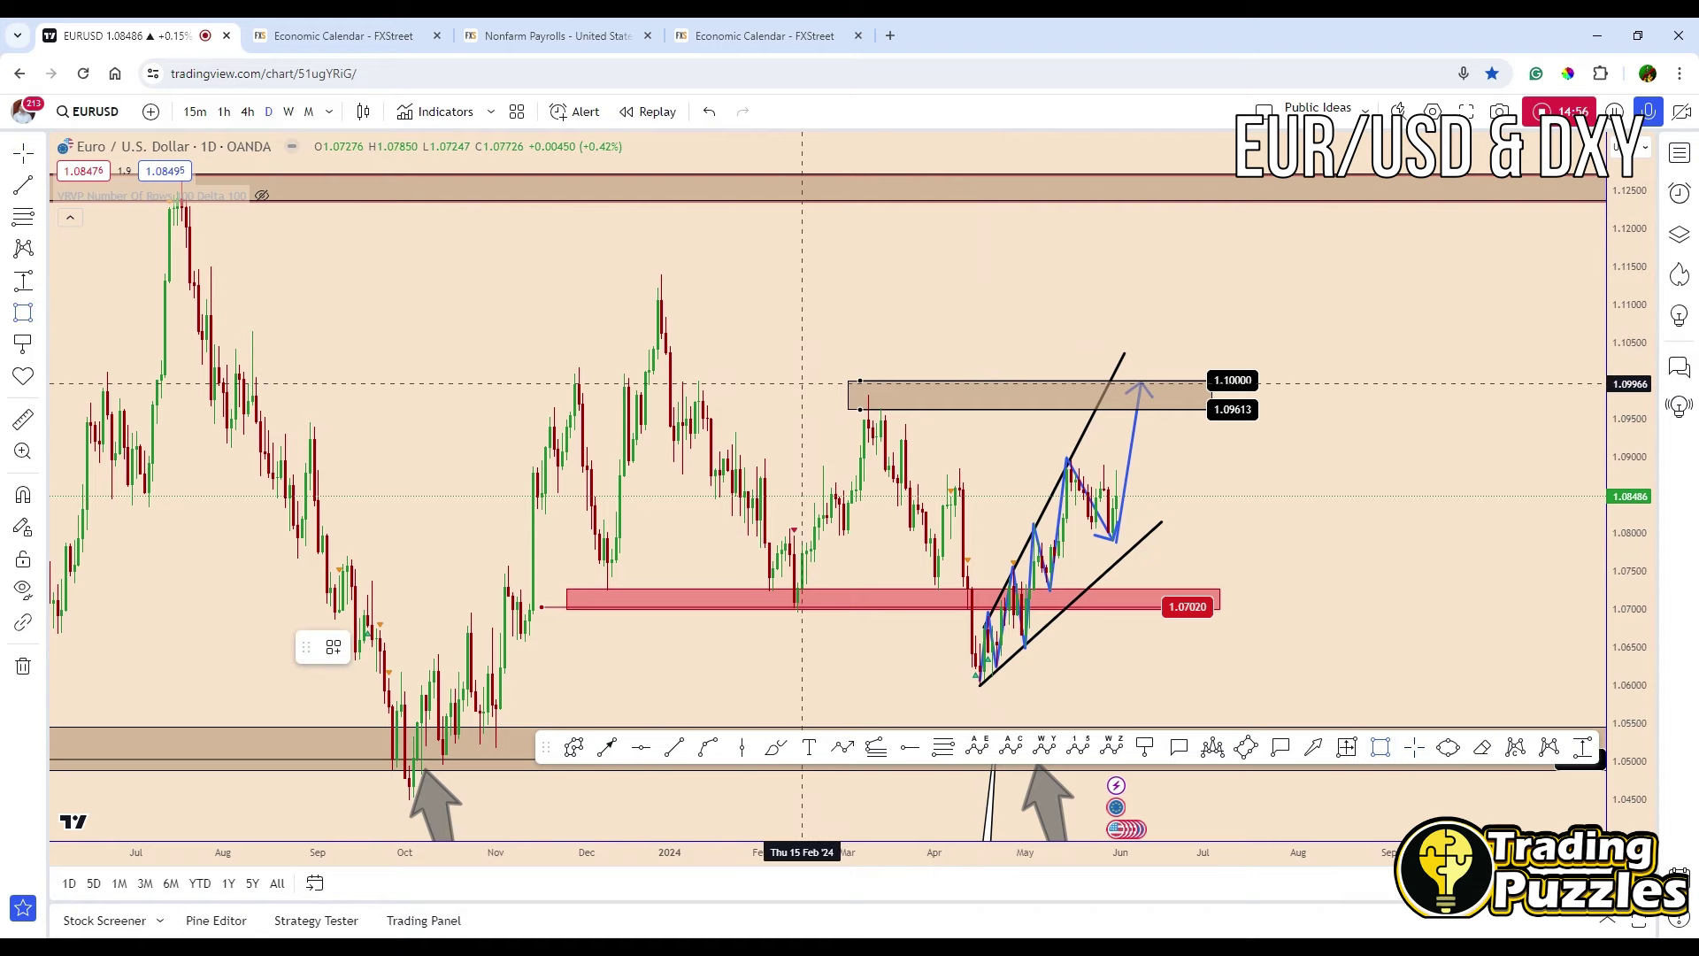
# Draw a projection path from 1.1000 to just above the zone, back to about 1.097, and up to about 1.1235 in early July
pyautogui.click(843, 748)
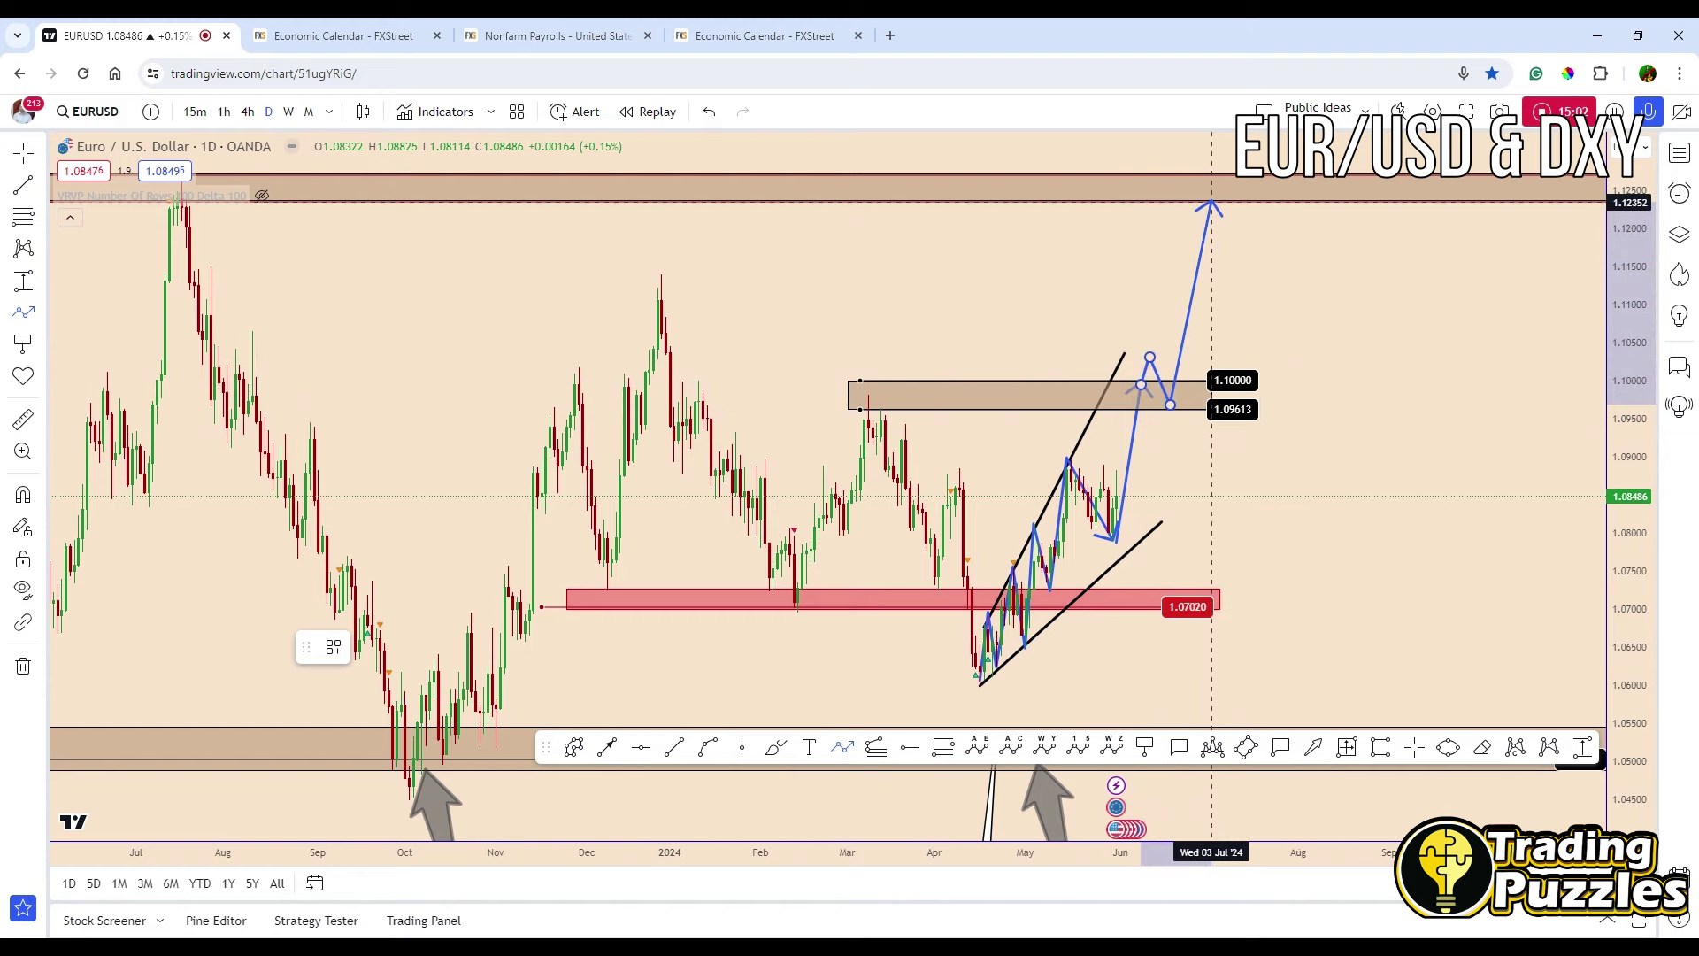
pyautogui.click(1208, 202)
pyautogui.scroll(-2, 1467, 624)
pyautogui.moveTo(1612, 677); pyautogui.dragTo(1614, 700)
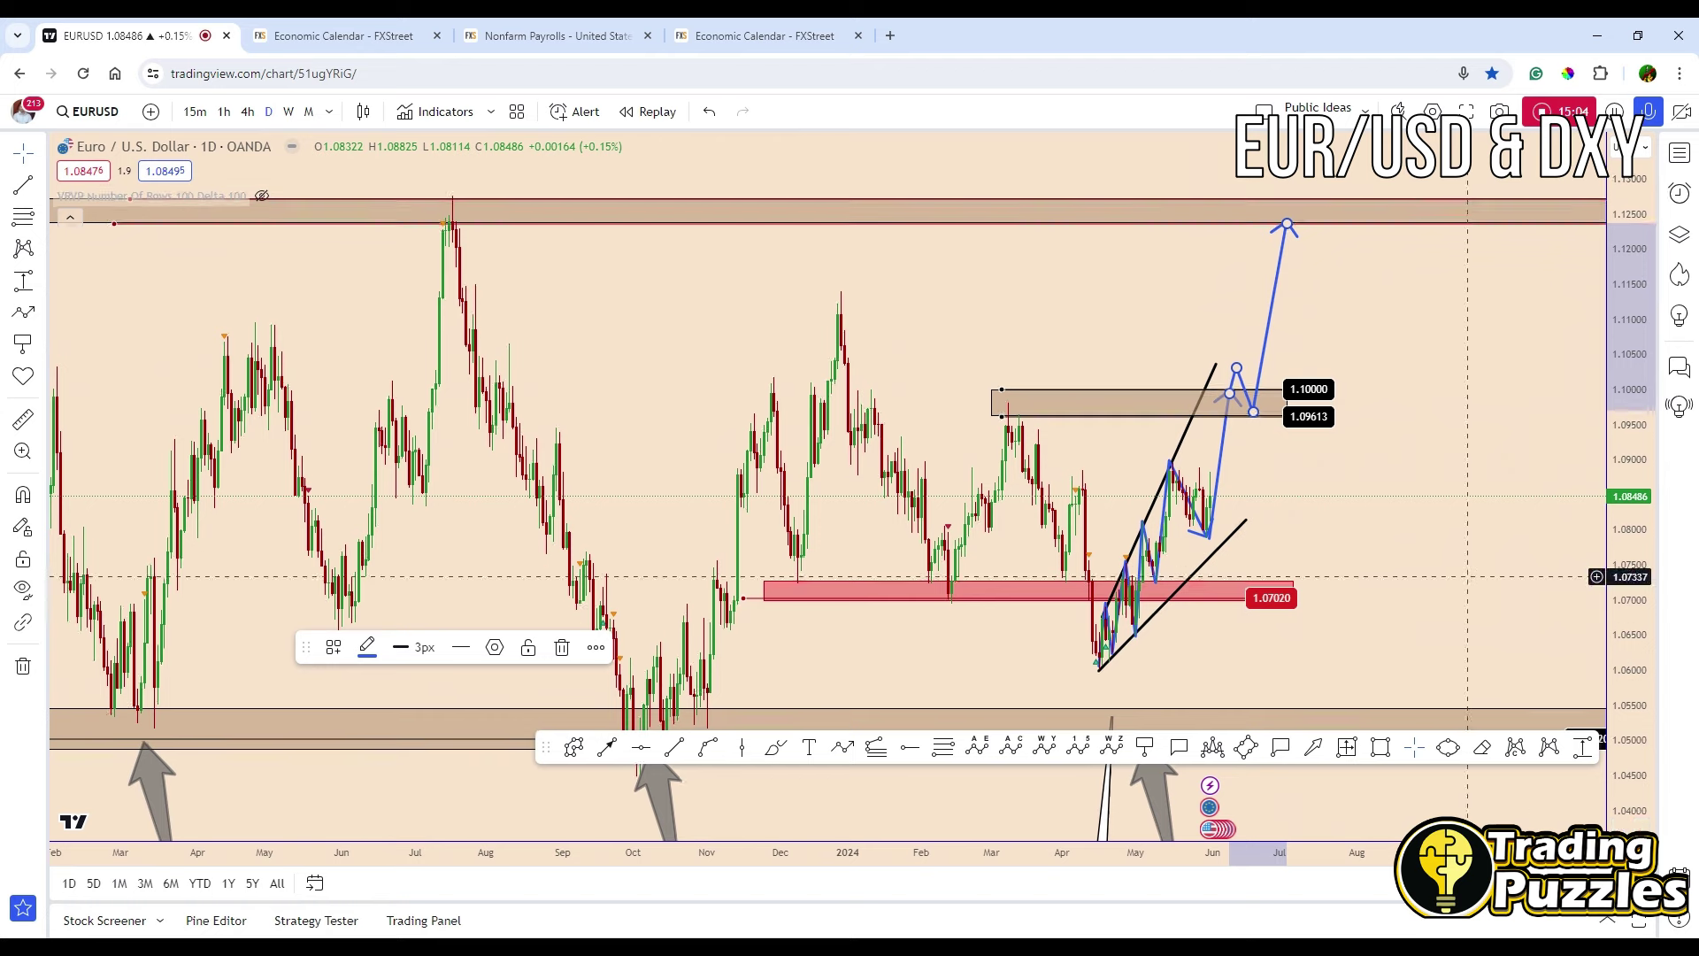
pyautogui.click(1367, 639)
# Draw a brown rectangle zone at the late-December high, extending from 8 December 2023 past the projected path
pyautogui.click(1382, 748)
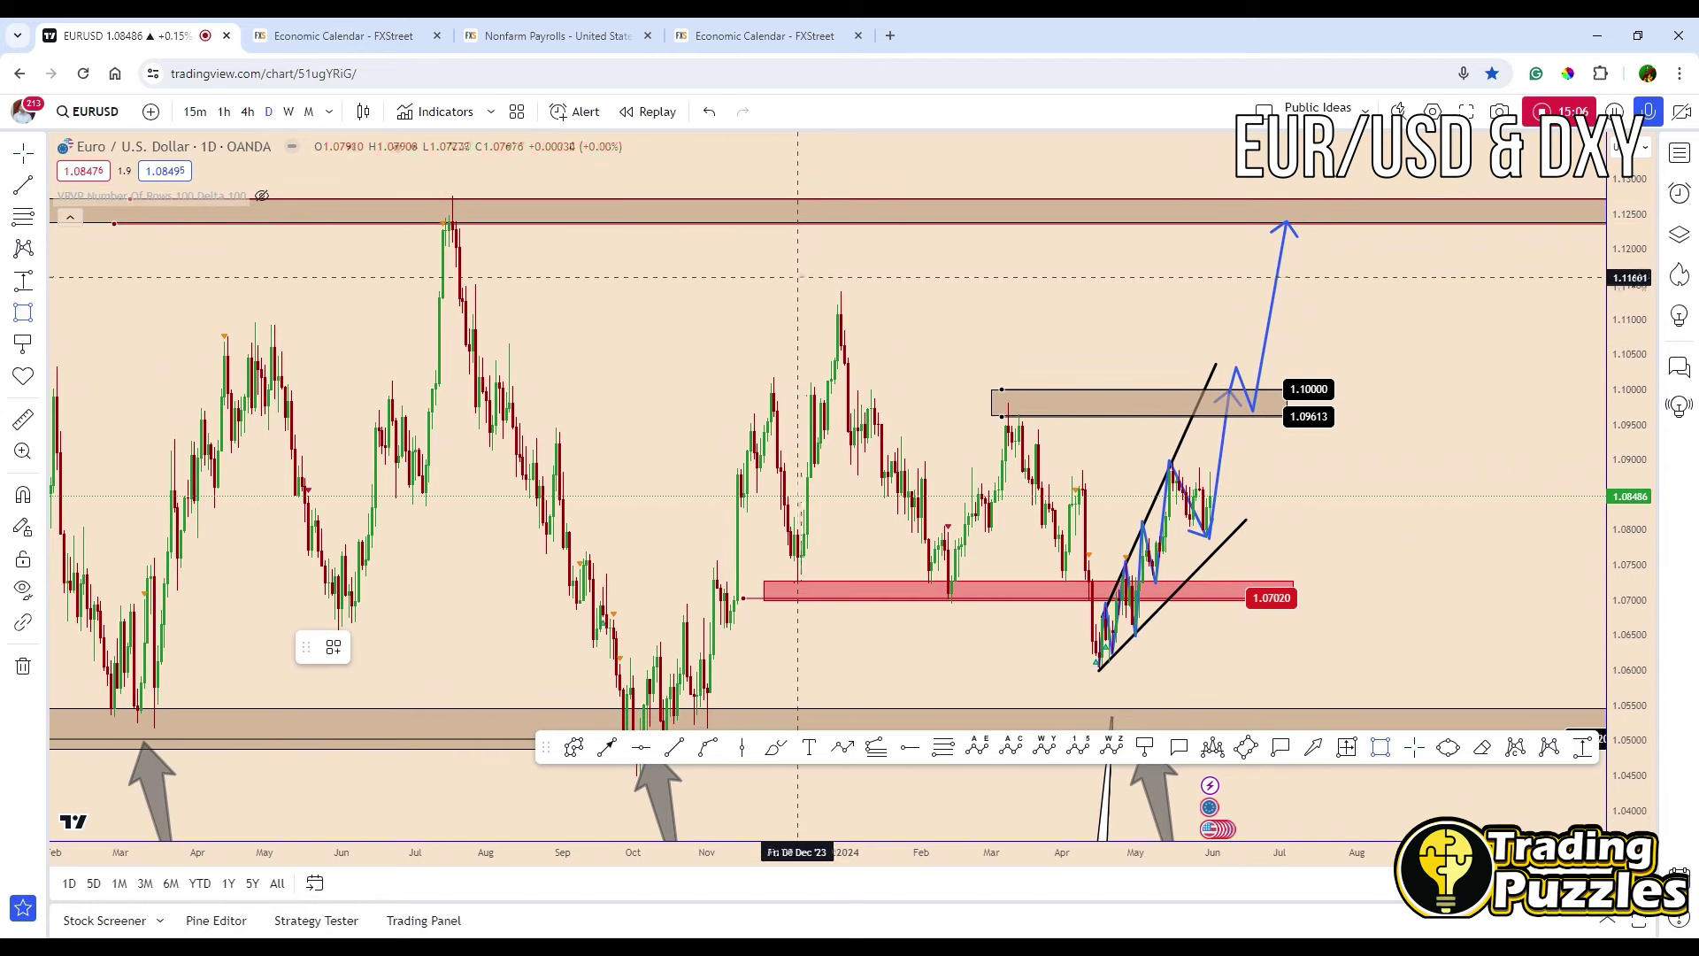
pyautogui.moveTo(797, 292); pyautogui.dragTo(1492, 302)
pyautogui.click(1441, 421)
# Mark the lower and upper edges of the December-high zone with price-labelled lines at 1.11096 and 1.11374
pyautogui.click(1144, 748)
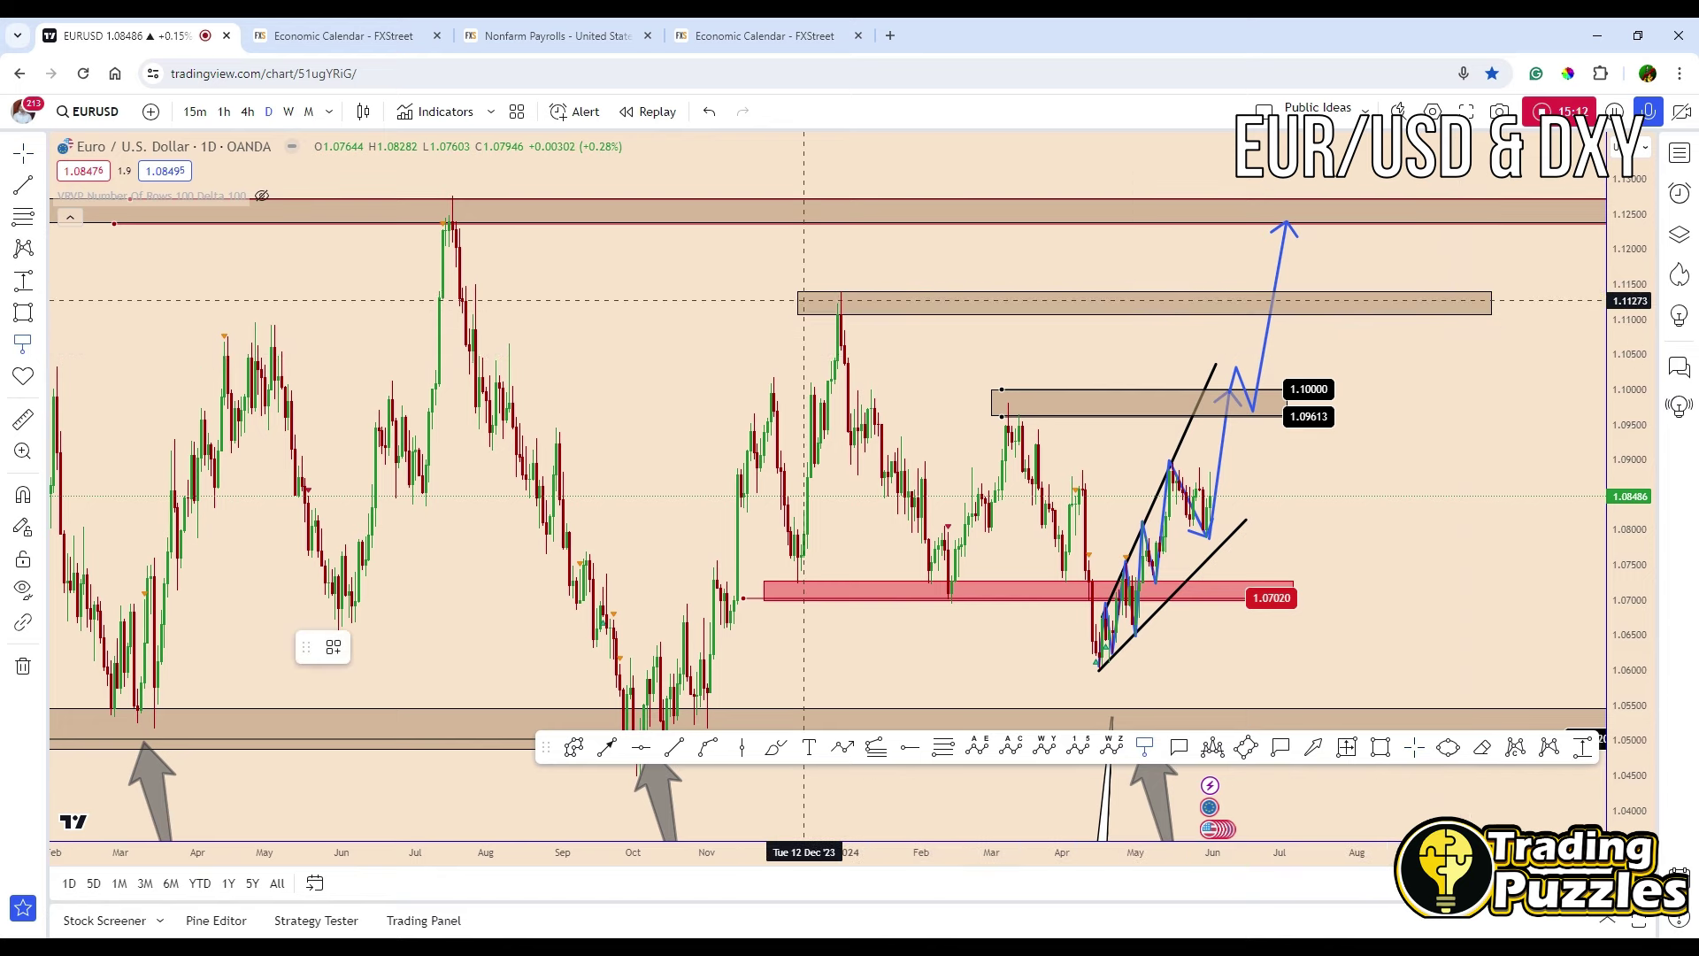
pyautogui.click(797, 308)
pyautogui.click(1463, 312)
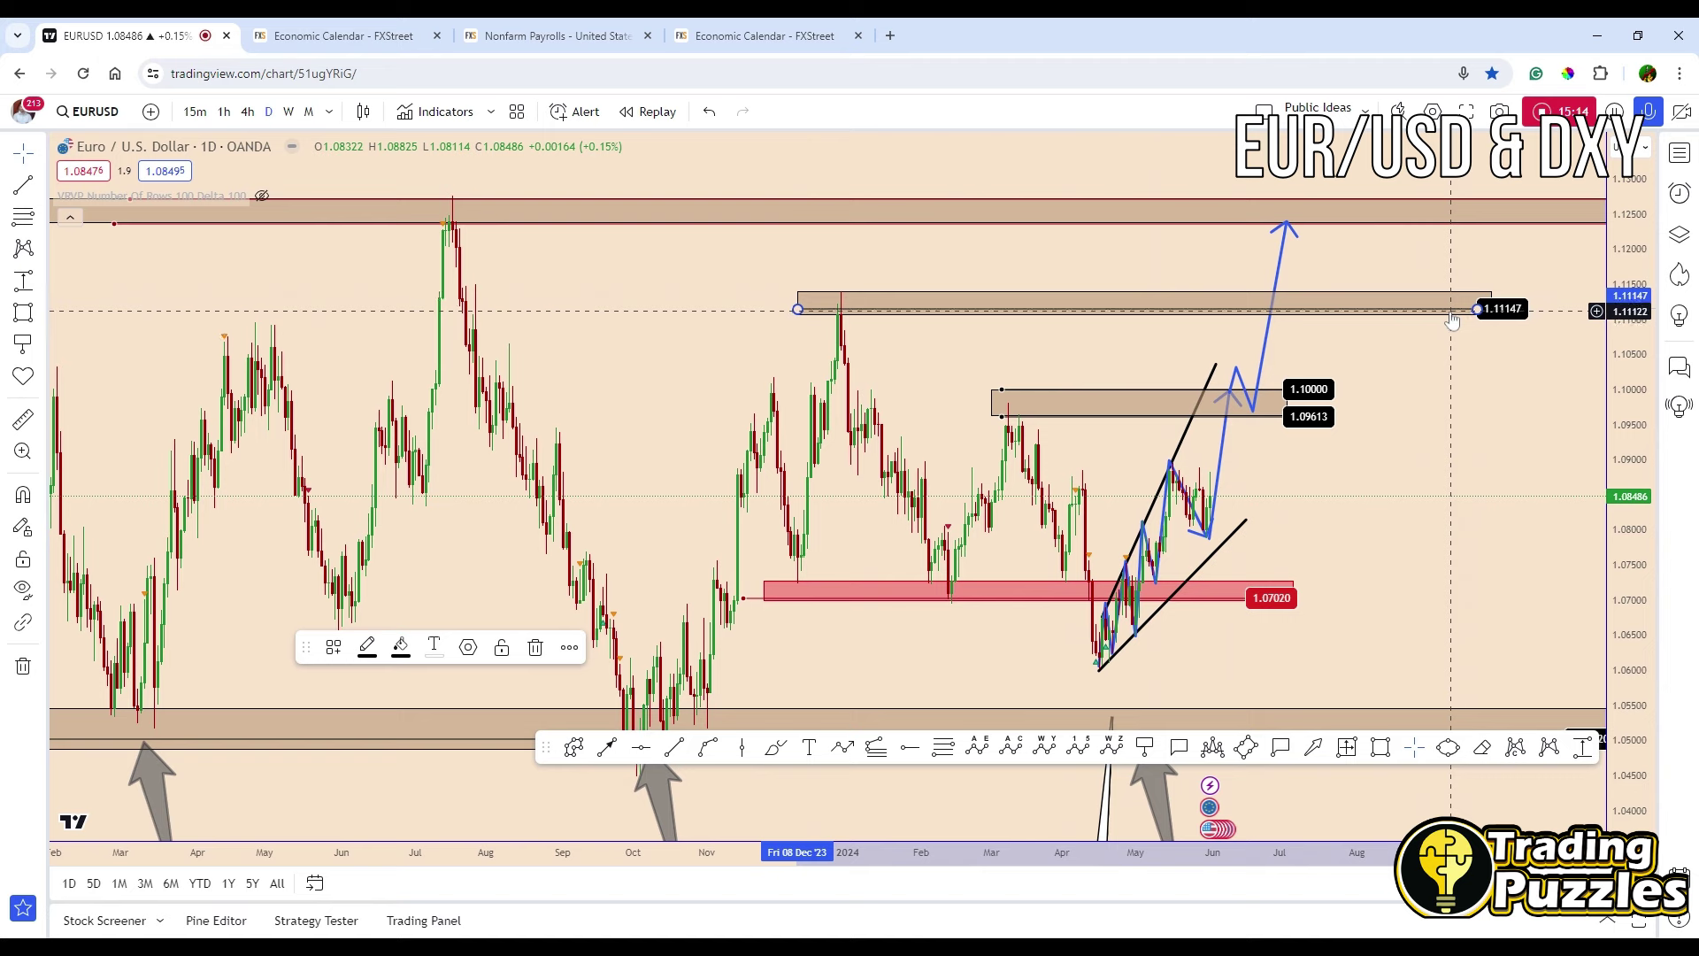
pyautogui.moveTo(1492, 313); pyautogui.dragTo(1518, 300)
pyautogui.hotkey('ctrl', 'z')
pyautogui.click(1507, 320)
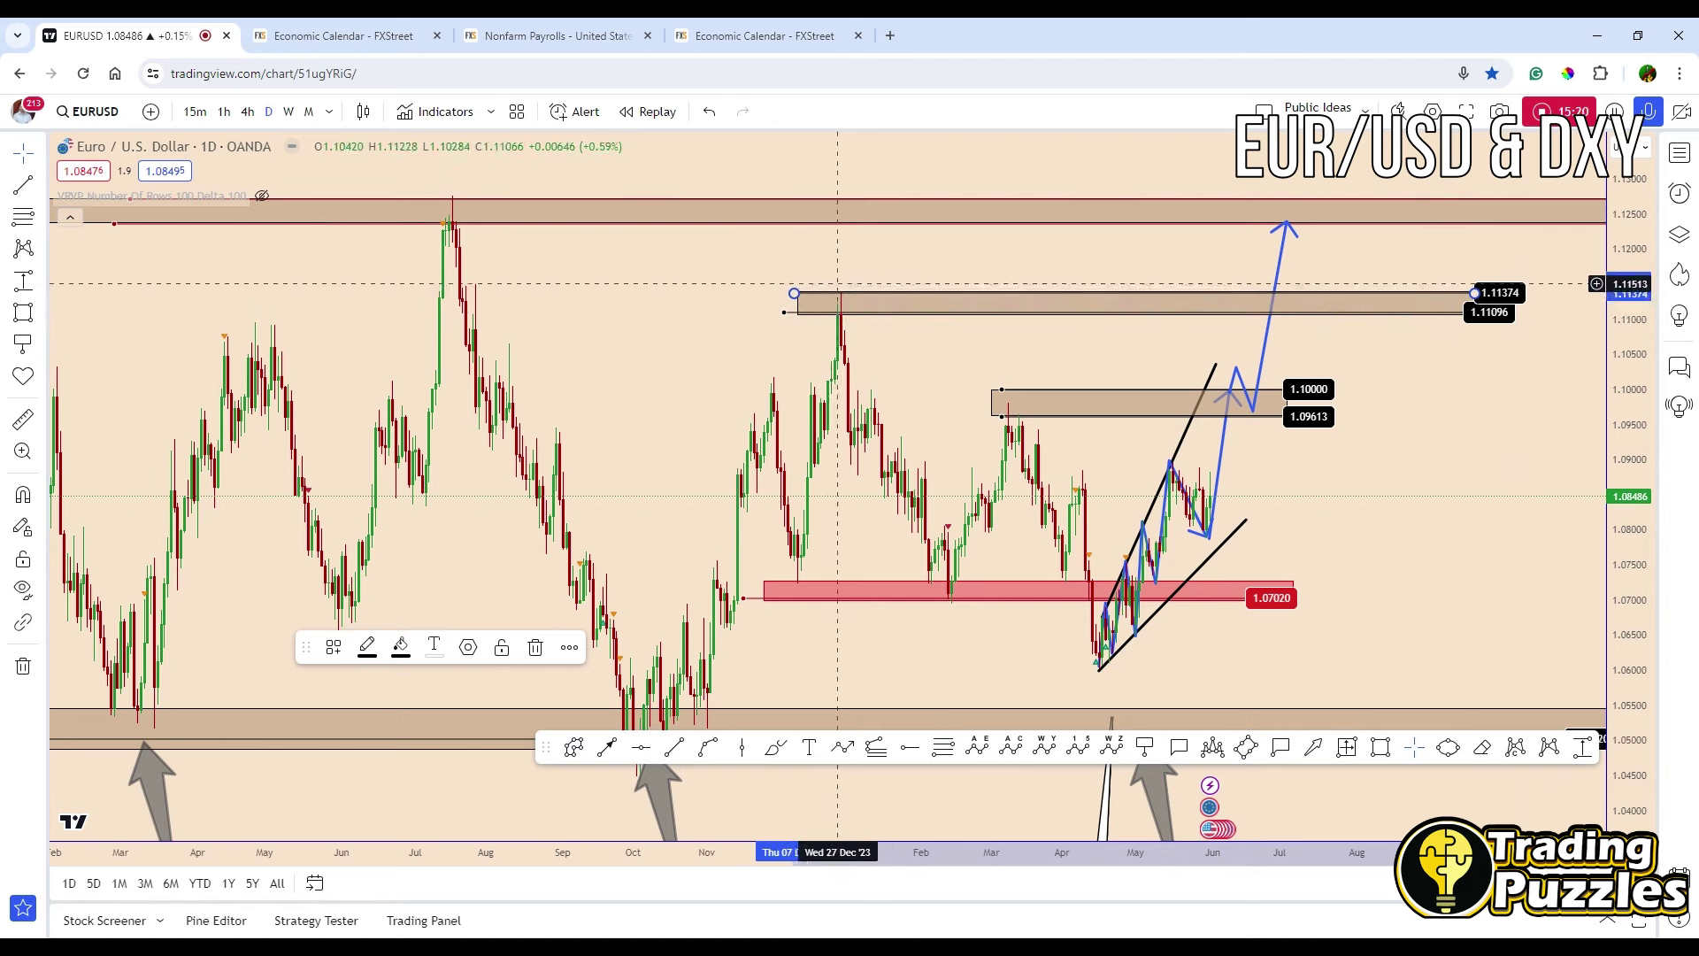
# Highlight the late-December 2023 peak inside the upper zone with a small yellow ellipse
pyautogui.click(1448, 747)
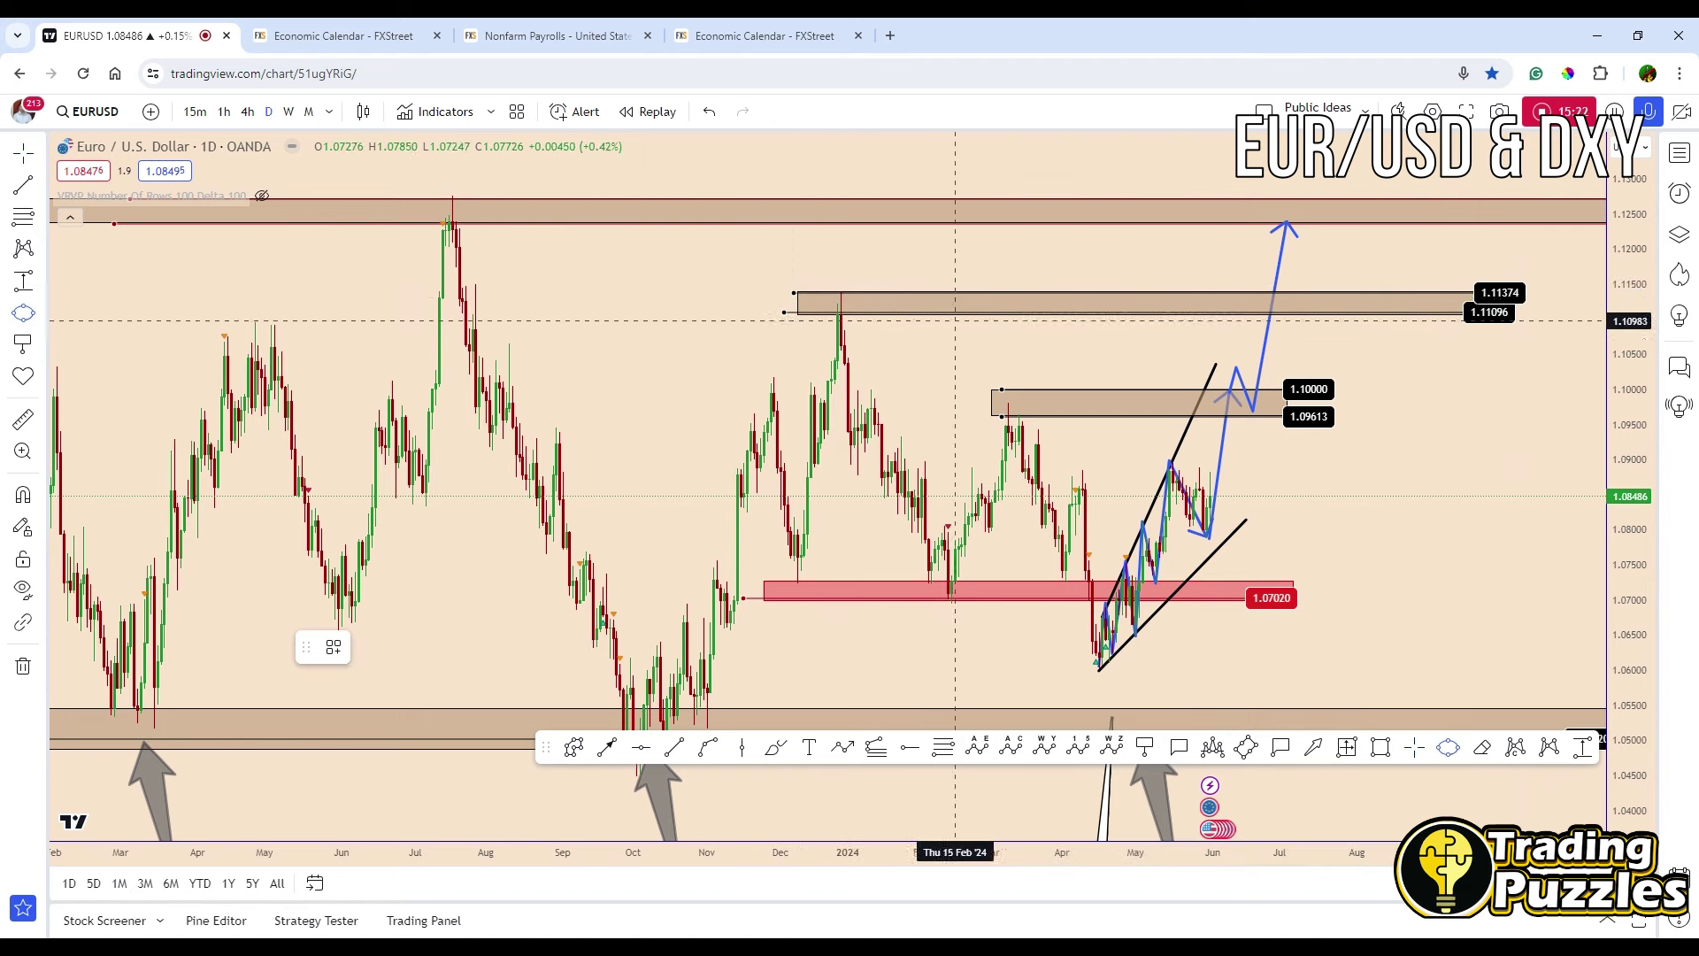
pyautogui.moveTo(834, 284)
pyautogui.mouseDown()
pyautogui.moveTo(850, 336)
pyautogui.moveTo(851, 319)
pyautogui.mouseUp()
pyautogui.click(834, 327)
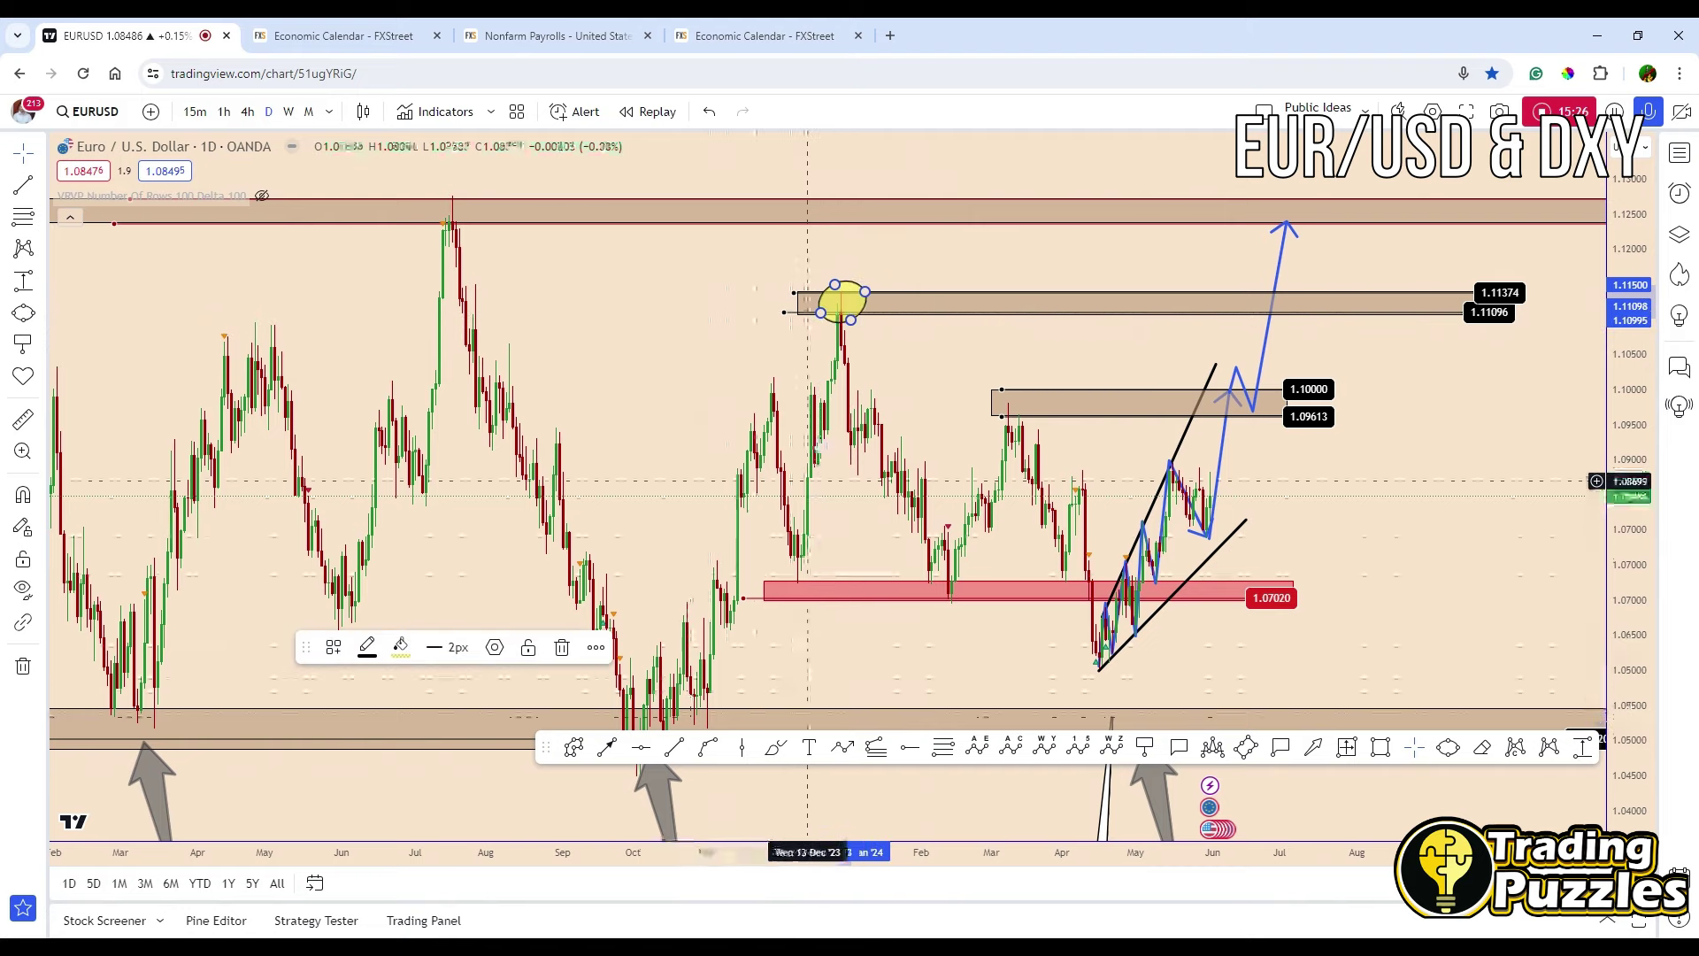
# Lower the tip of the upper projection path so that it ends inside the 1.11096–1.11374 zone
pyautogui.scroll(2, 814, 345)
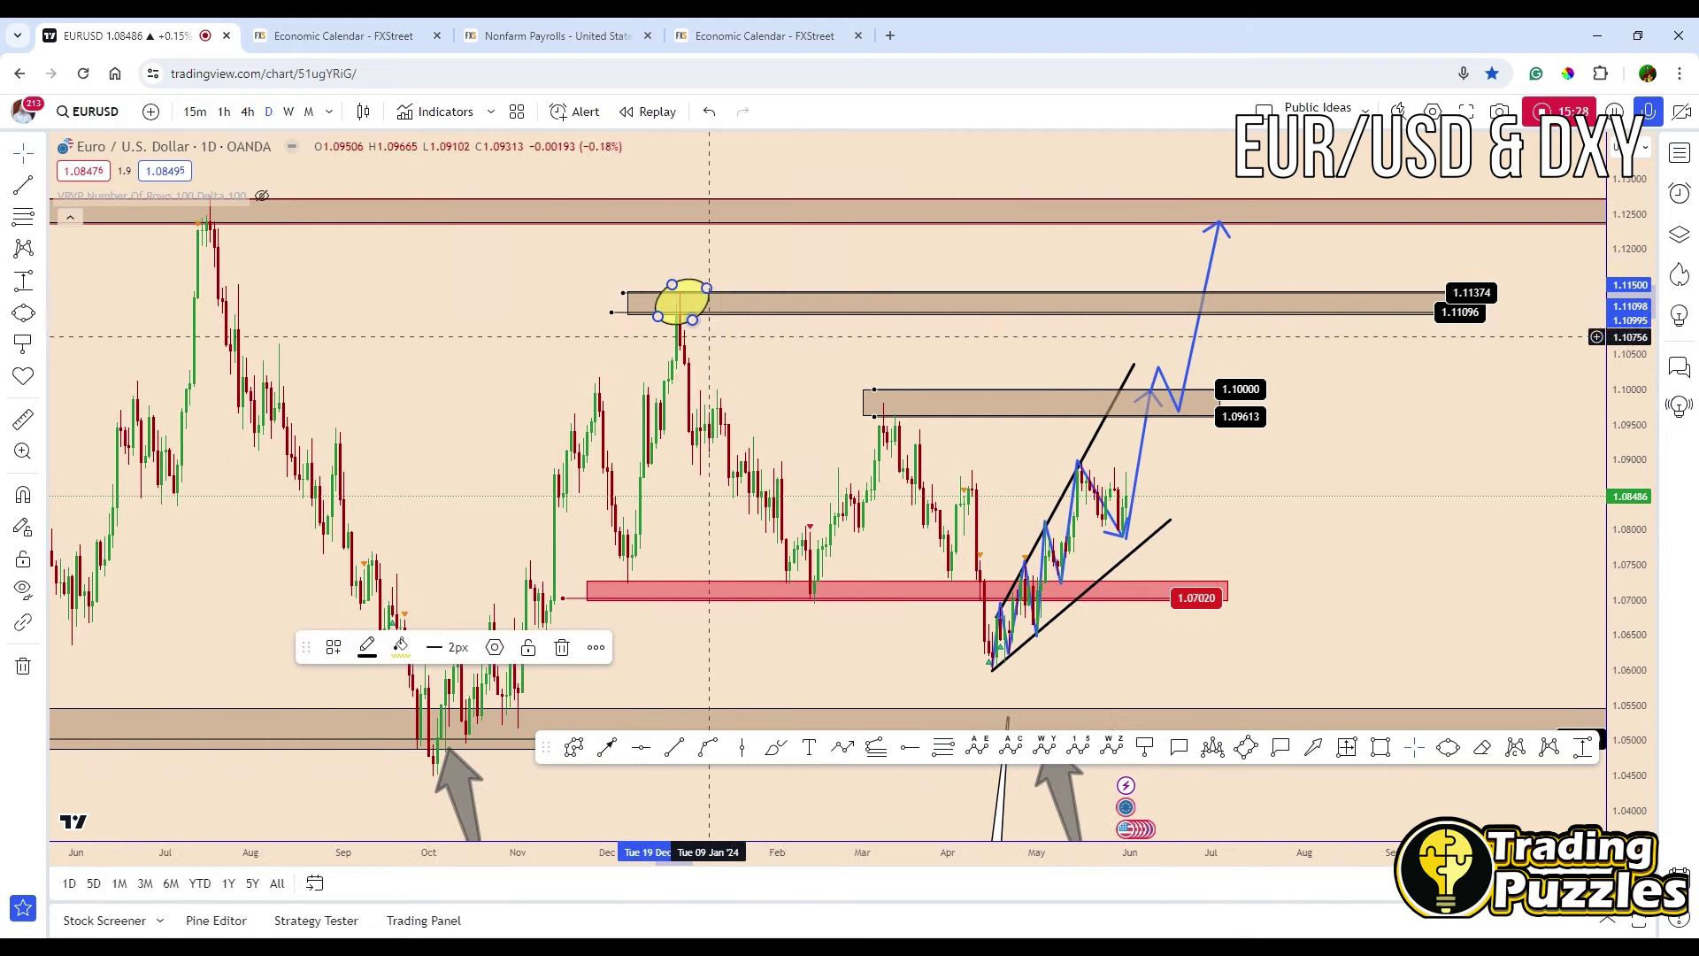
pyautogui.moveTo(1224, 237); pyautogui.dragTo(1203, 299)
pyautogui.click(1354, 381)
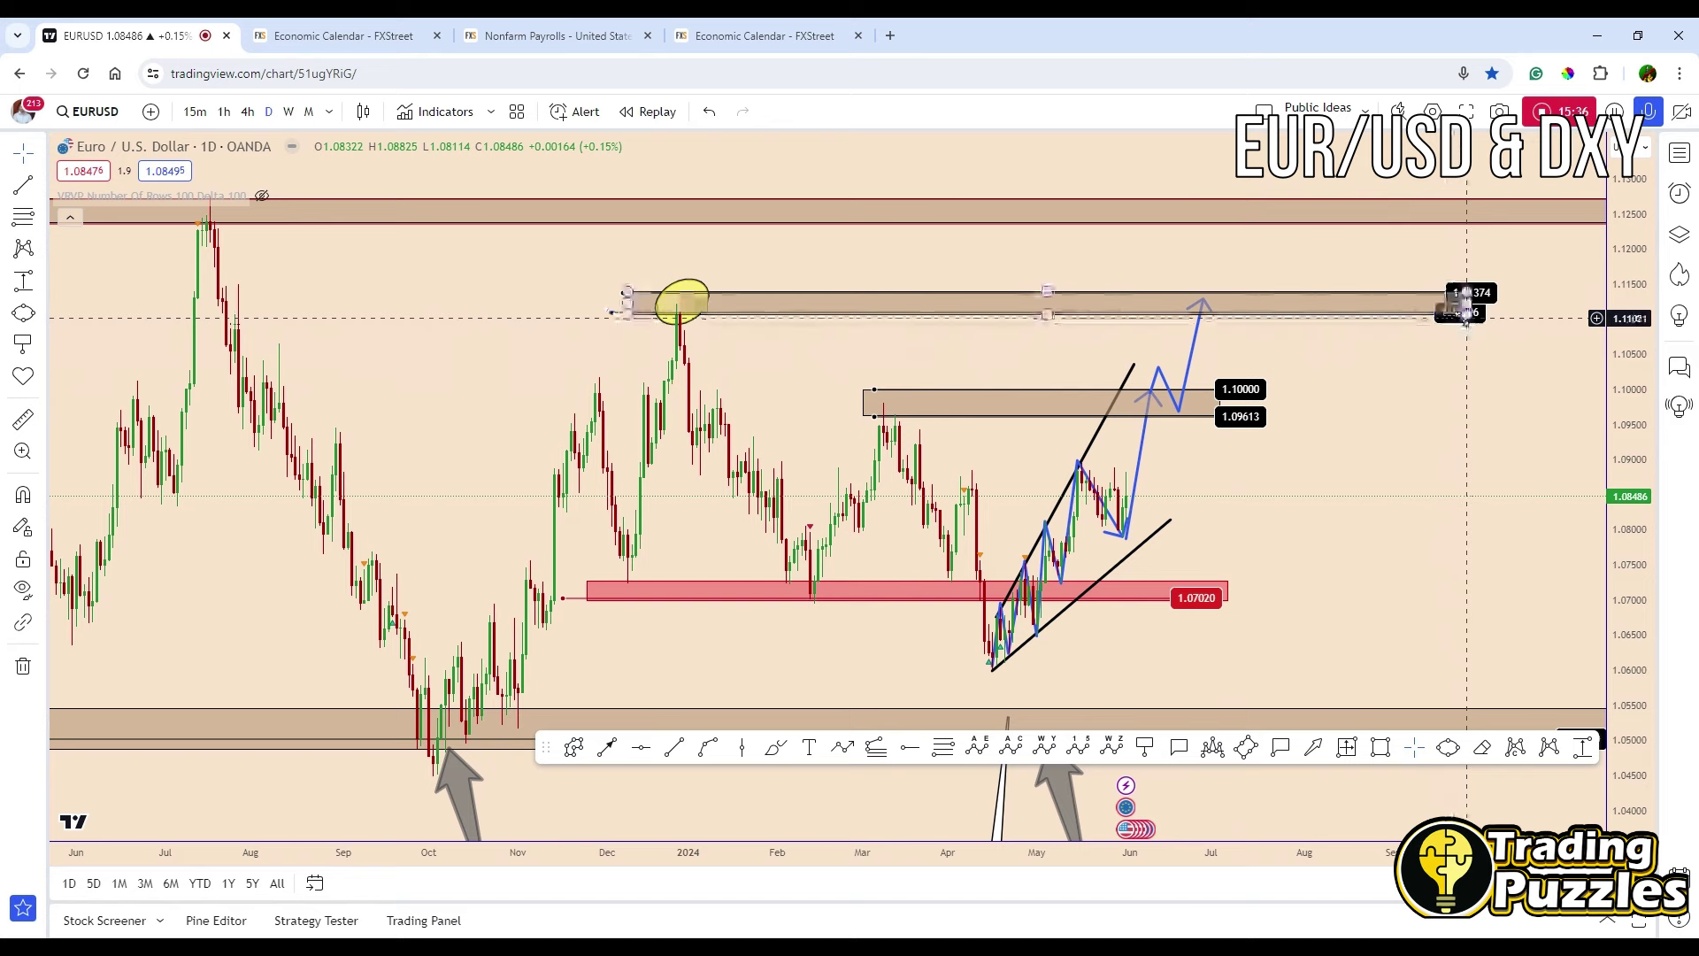
# Restyle the 1.11096 and 1.10000 price-labelled lines in red using saved drawing templates
pyautogui.click(1480, 317)
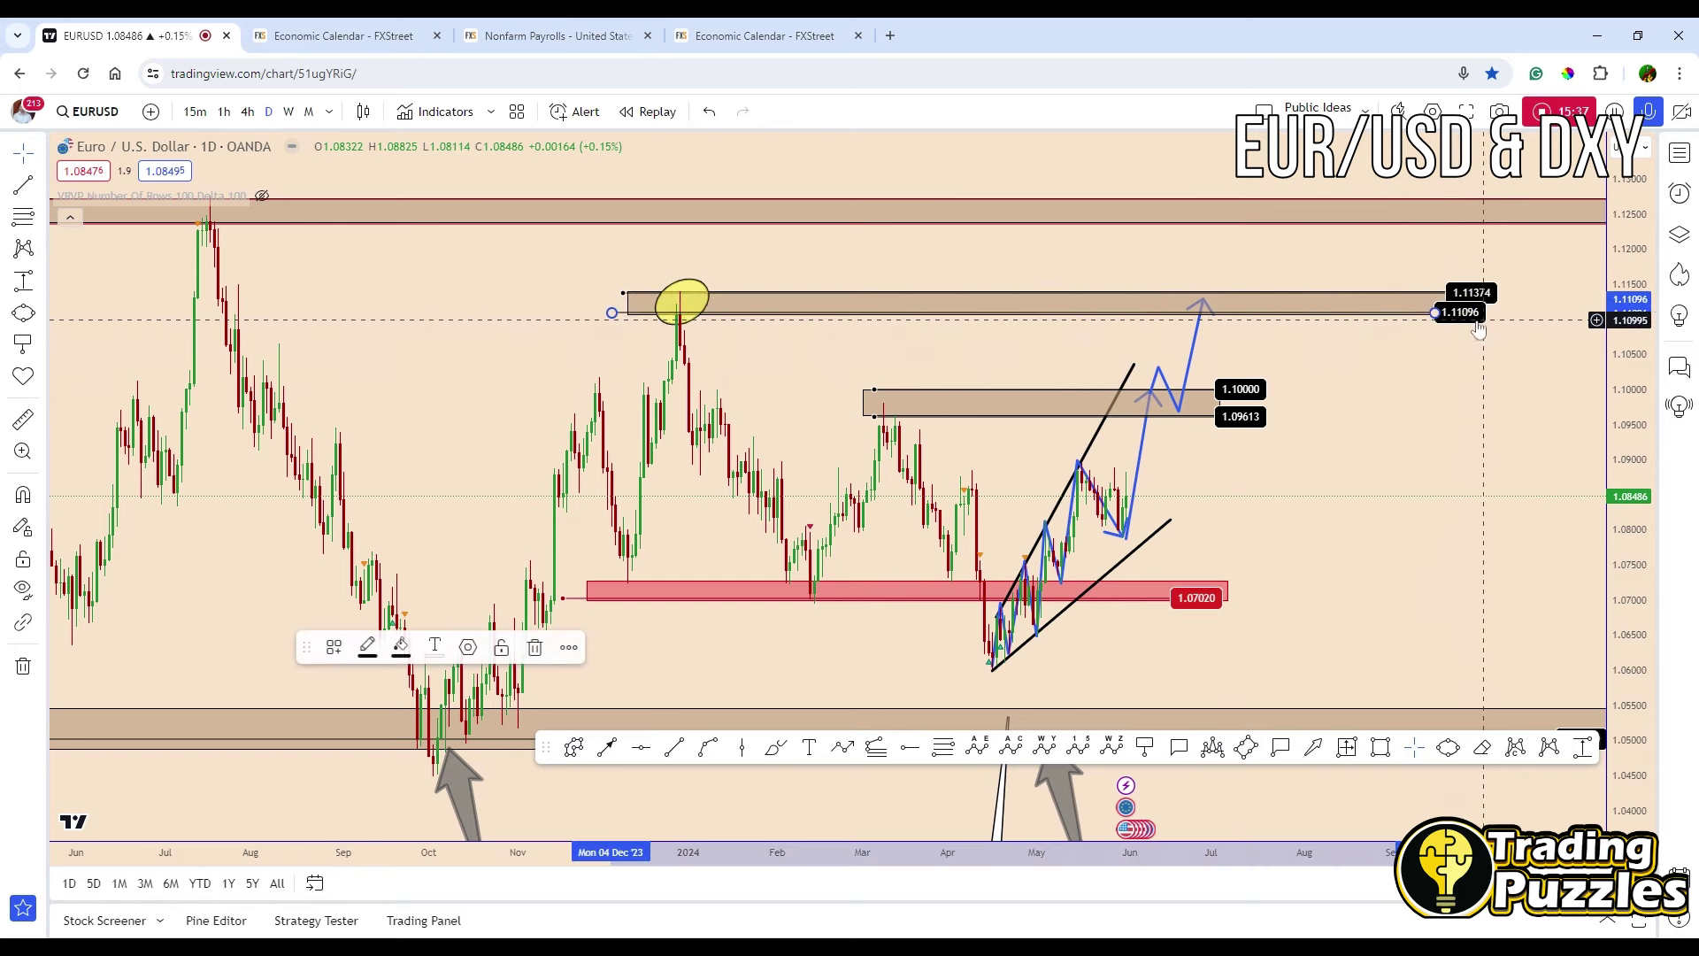
pyautogui.click(334, 647)
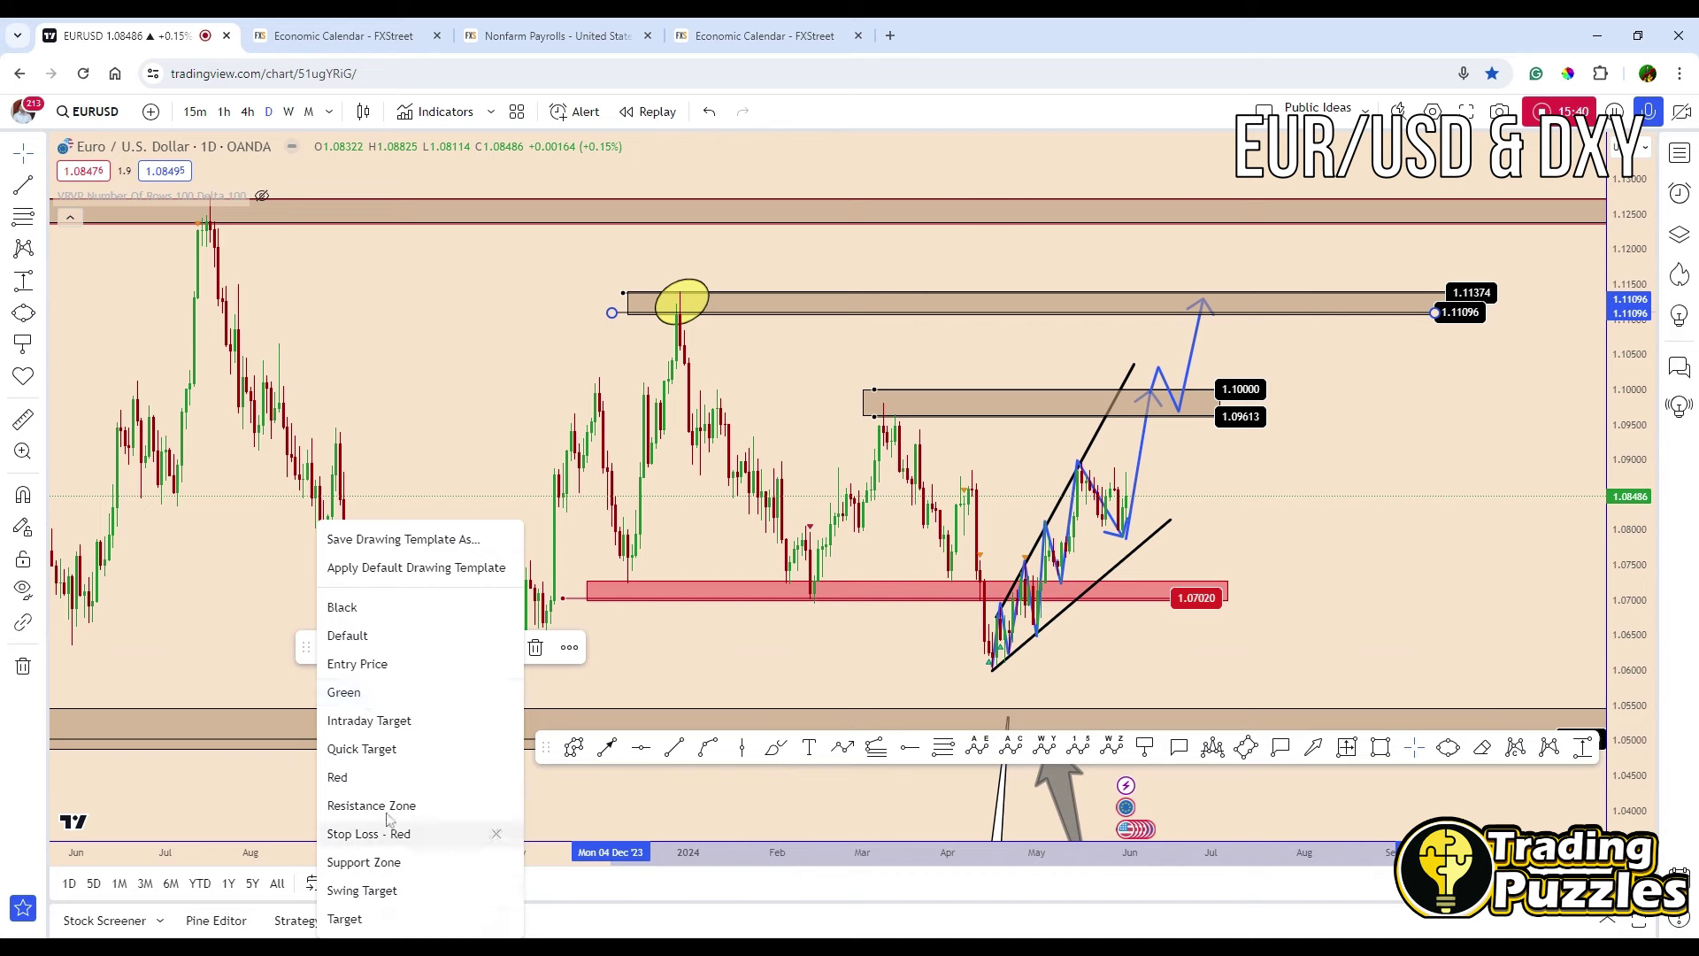
pyautogui.click(362, 749)
pyautogui.click(1243, 391)
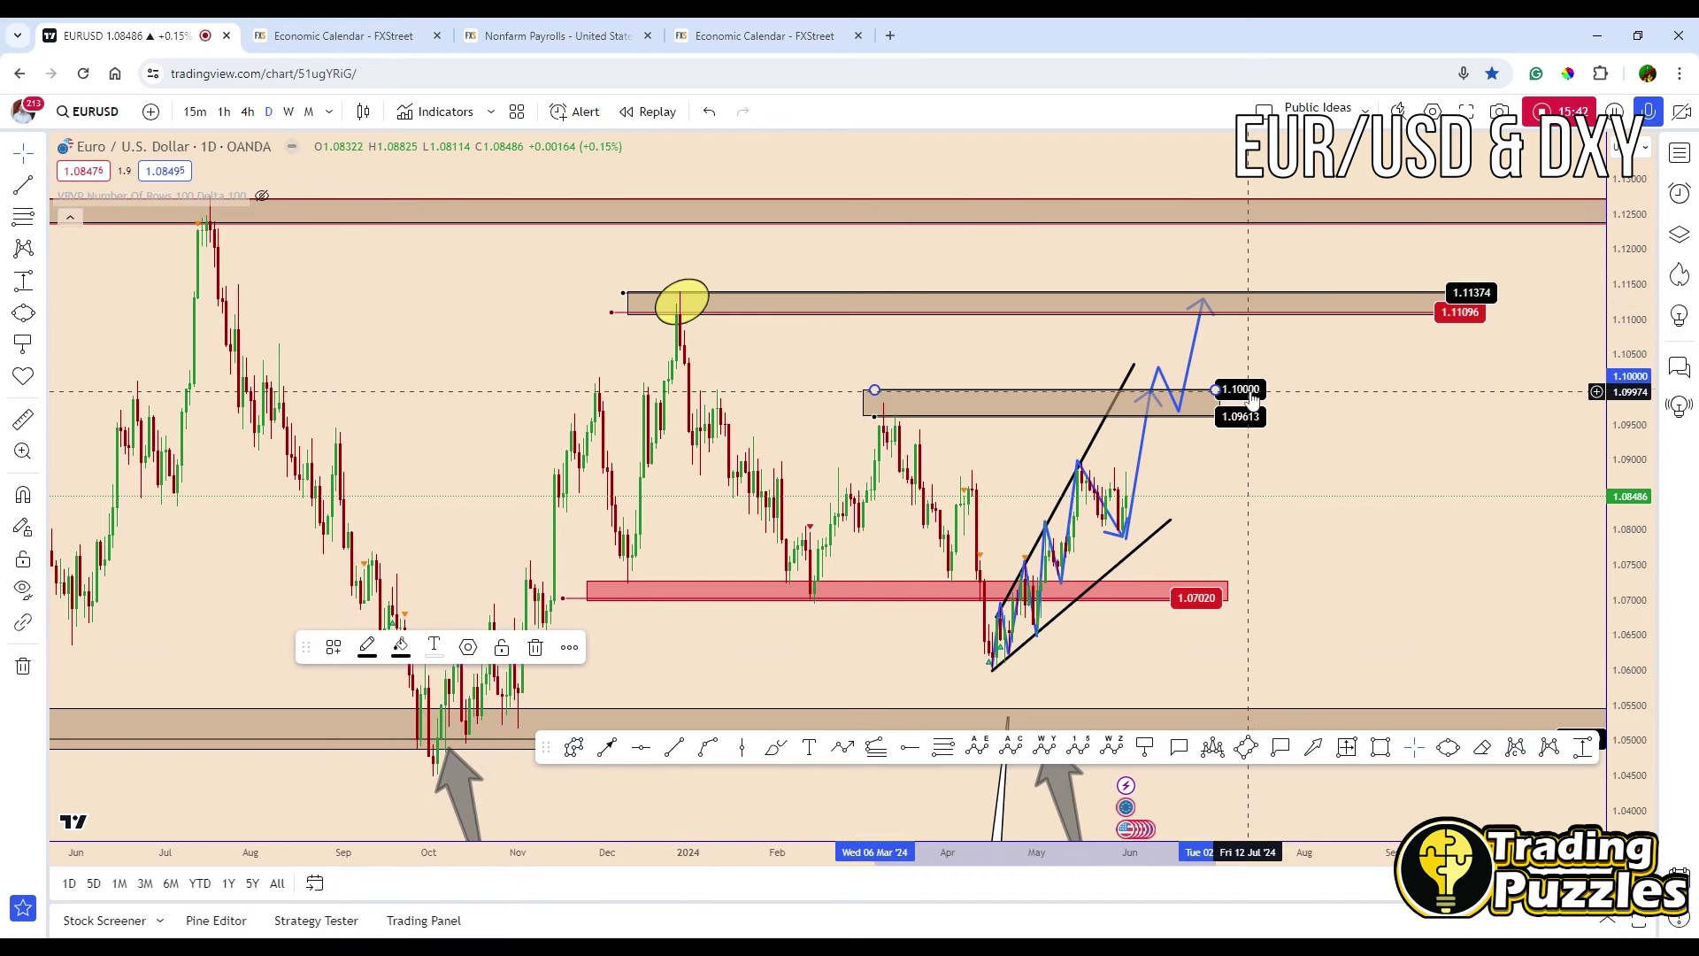
pyautogui.click(333, 653)
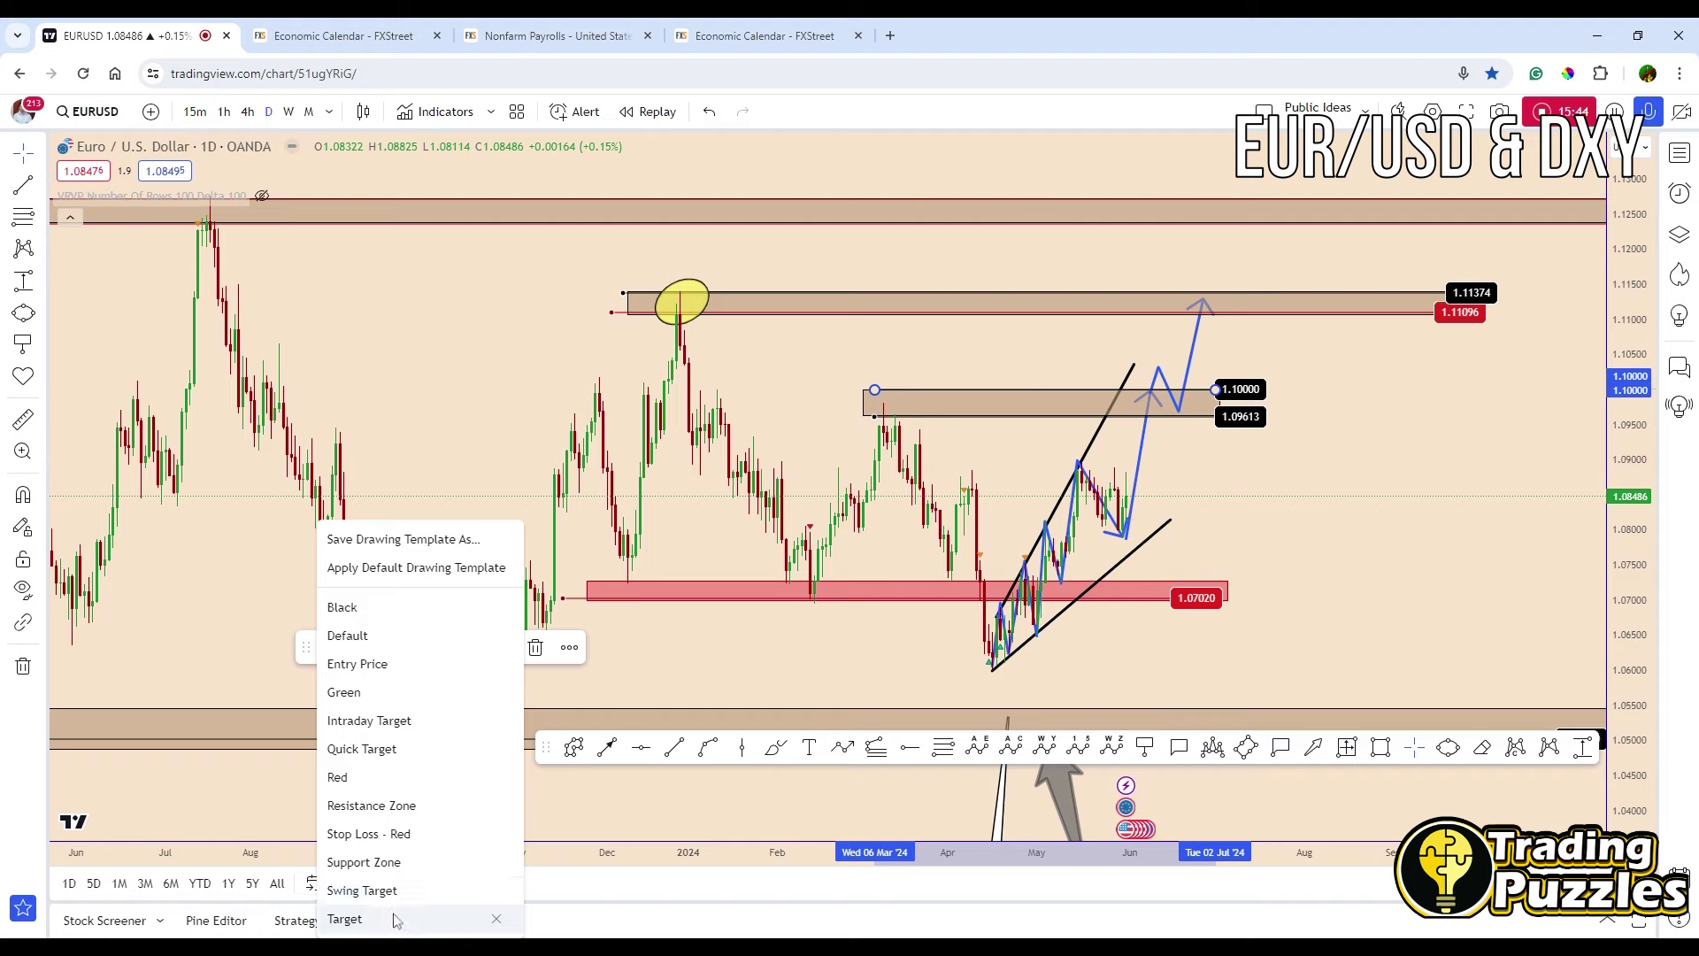
pyautogui.click(392, 782)
# Extend the projection with a path arrow to about 1.12635 and copy the red 1.11096 line to 1.12408 at the upper zone
pyautogui.moveTo(1369, 470); pyautogui.dragTo(1395, 514)
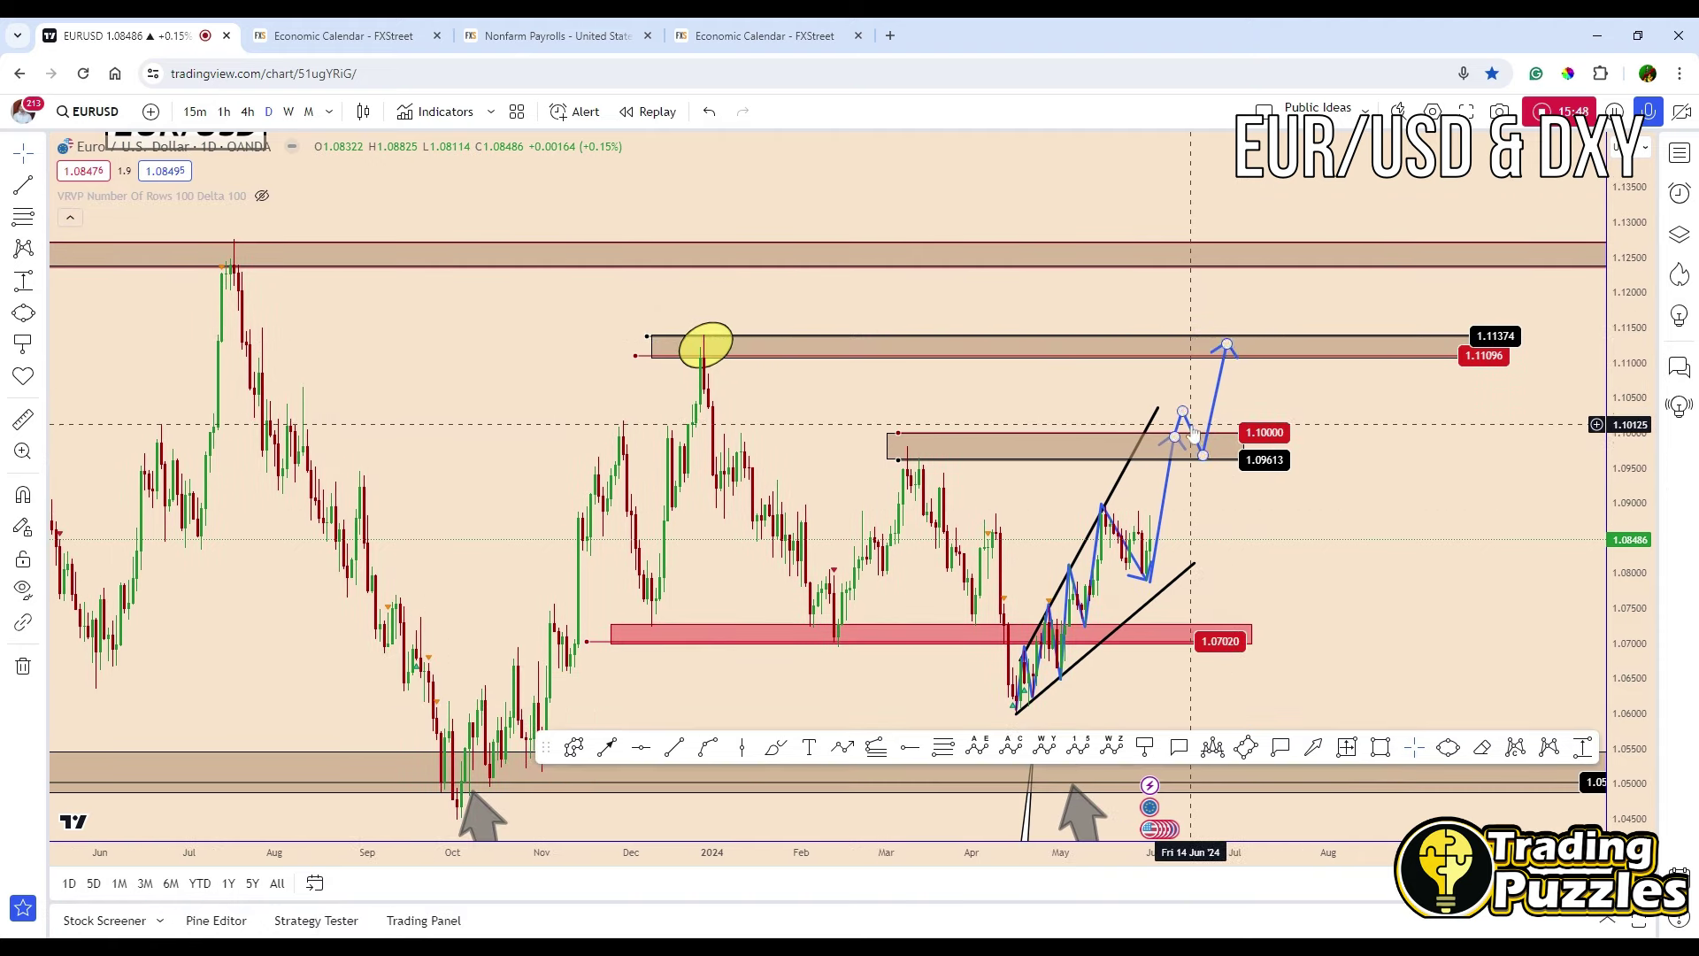
pyautogui.click(841, 747)
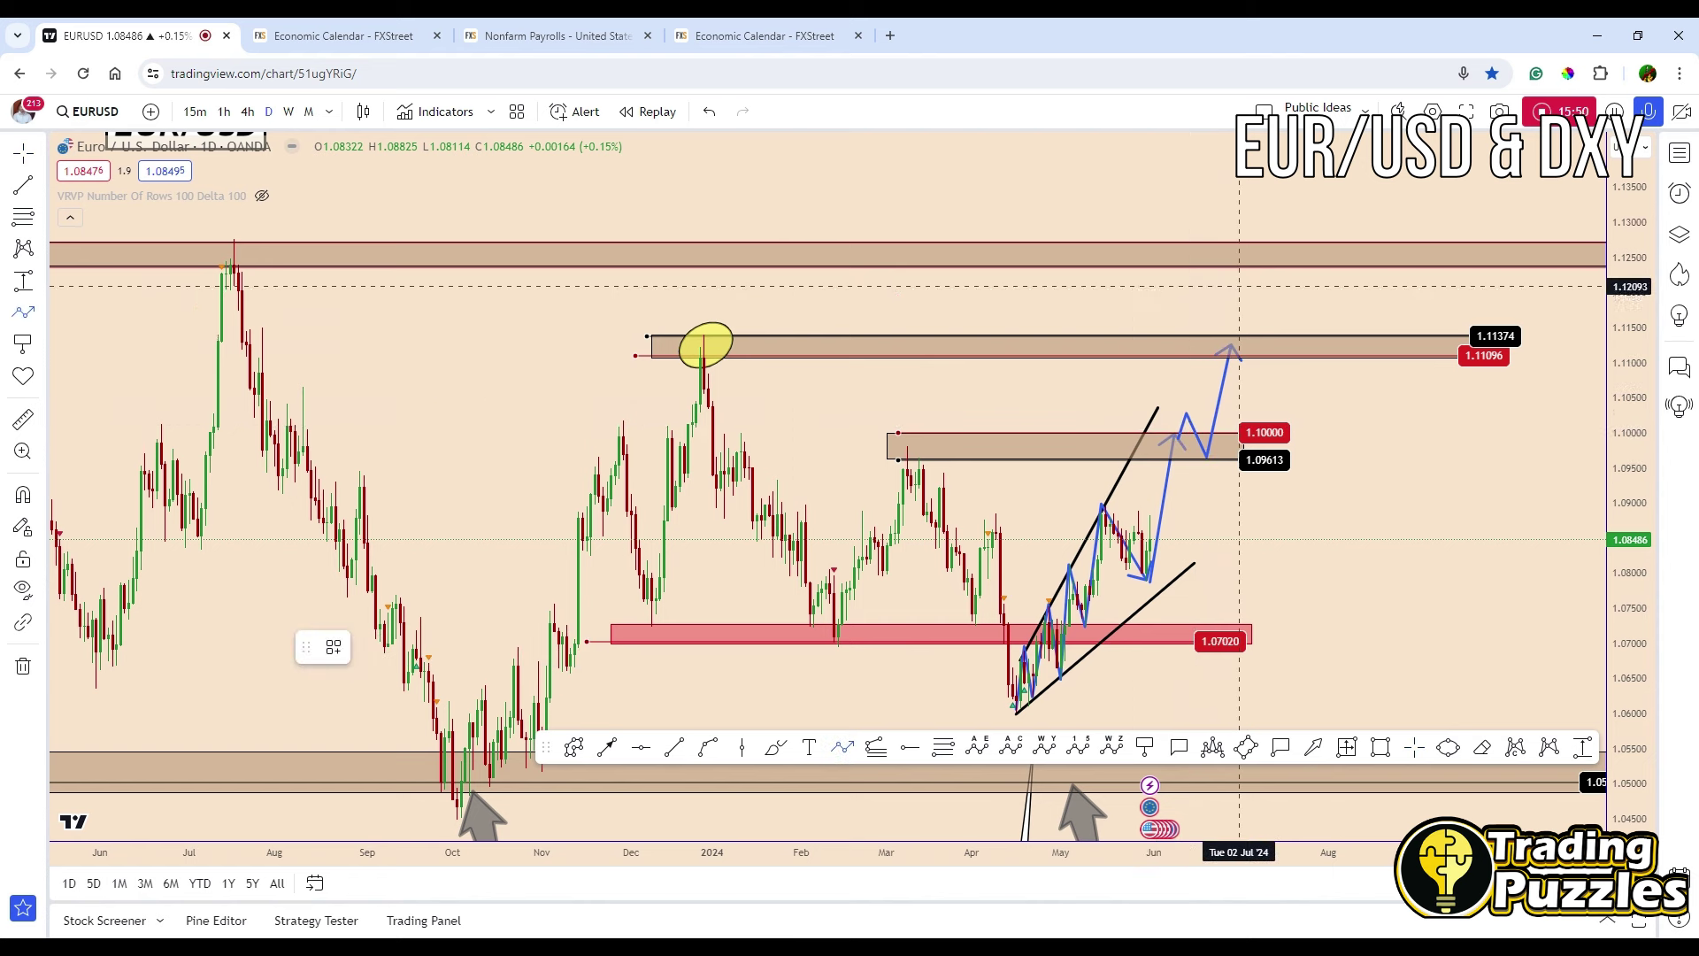
pyautogui.click(1231, 345)
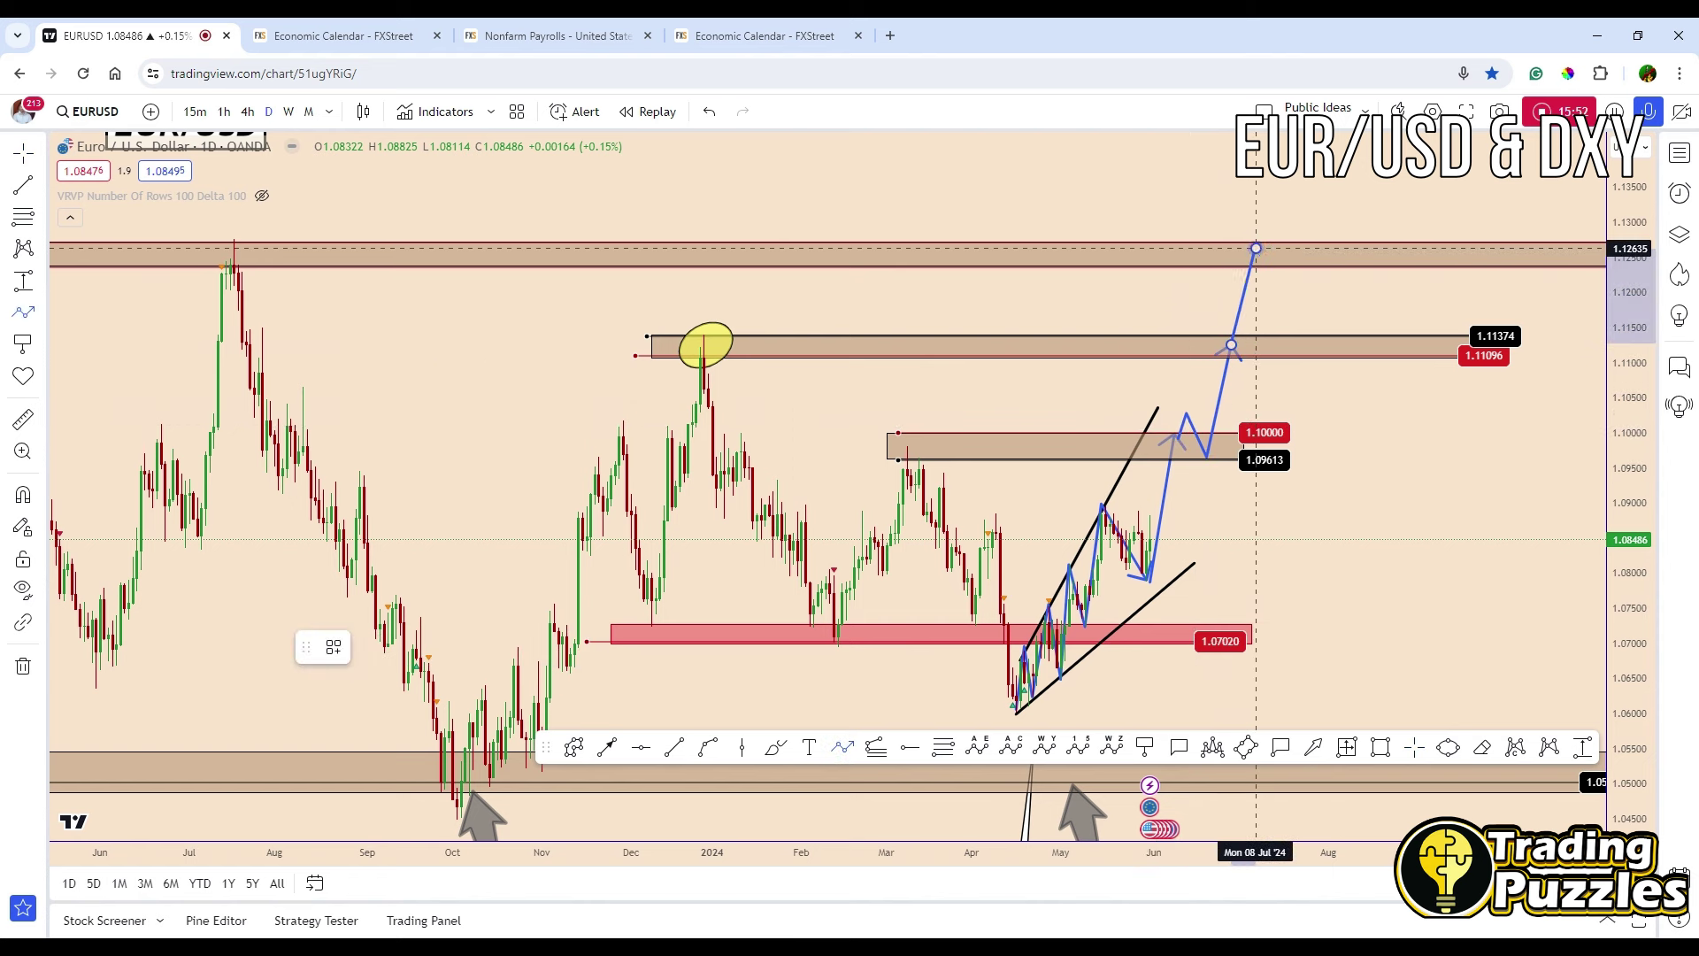
pyautogui.doubleClick(1256, 248)
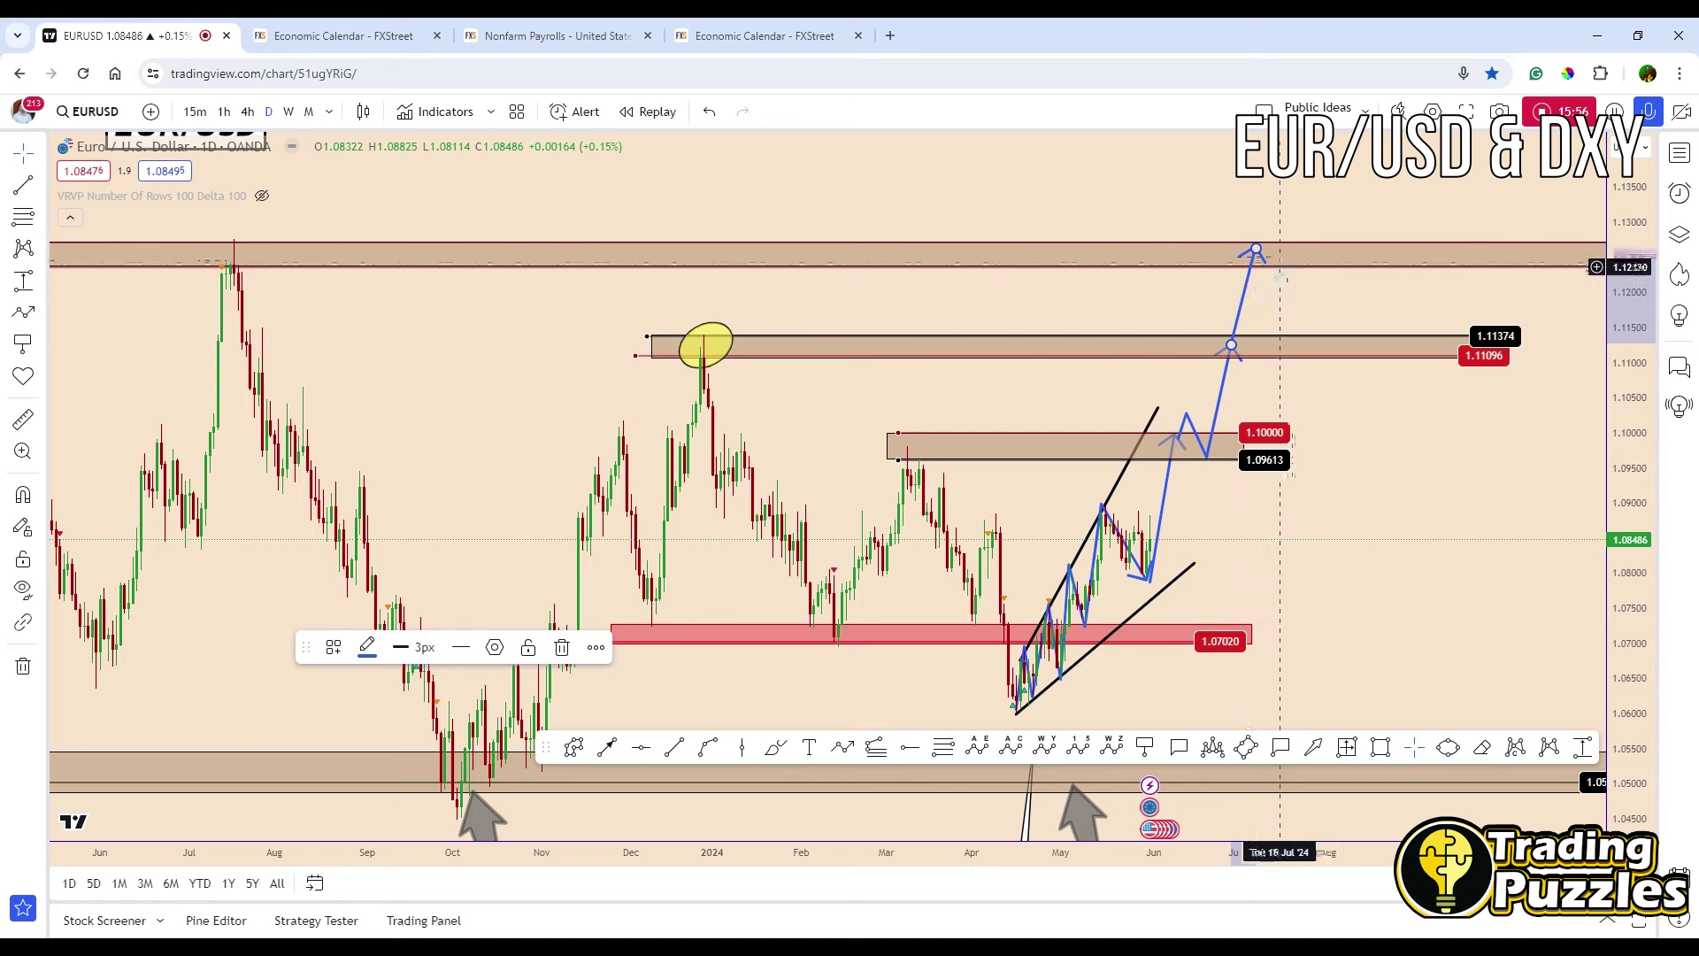
pyautogui.moveTo(1481, 355); pyautogui.dragTo(1462, 262)
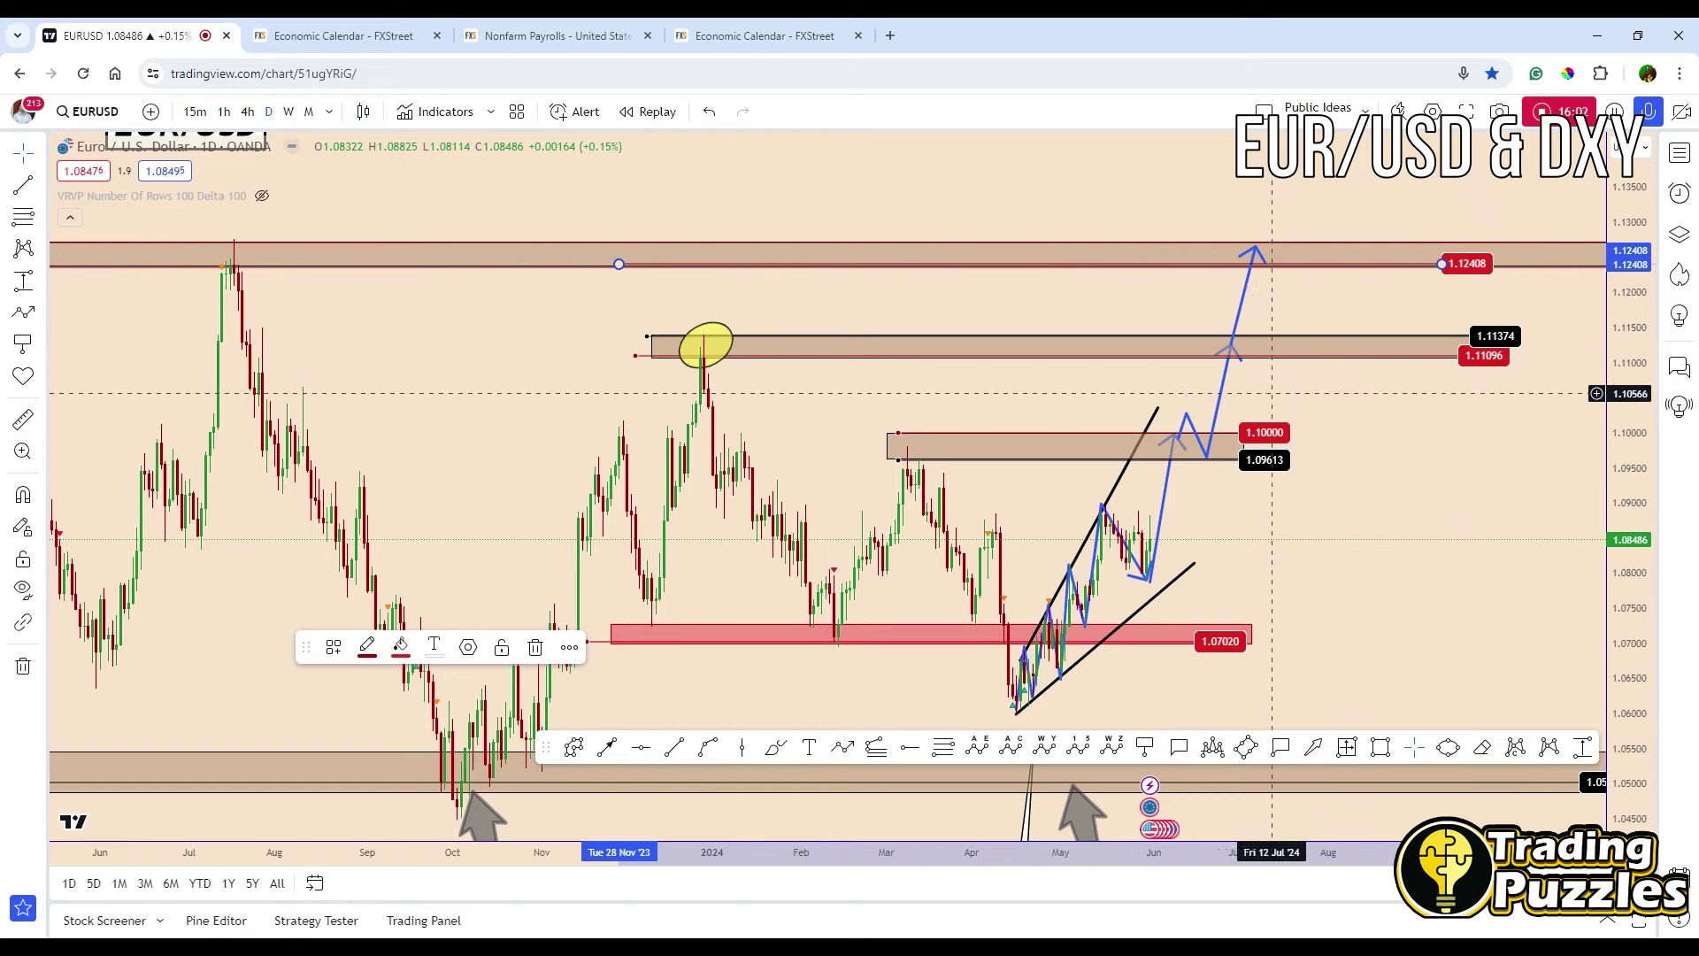
# Draw an alternative zigzag projection from 1.10000, dipping below 1.09613, rising to the 1.11374 zone, pulling back to about 1.102 and ending in the 1.12408 zone
pyautogui.scroll(-1, 1276, 561)
pyautogui.moveTo(1630, 671); pyautogui.dragTo(1630, 749)
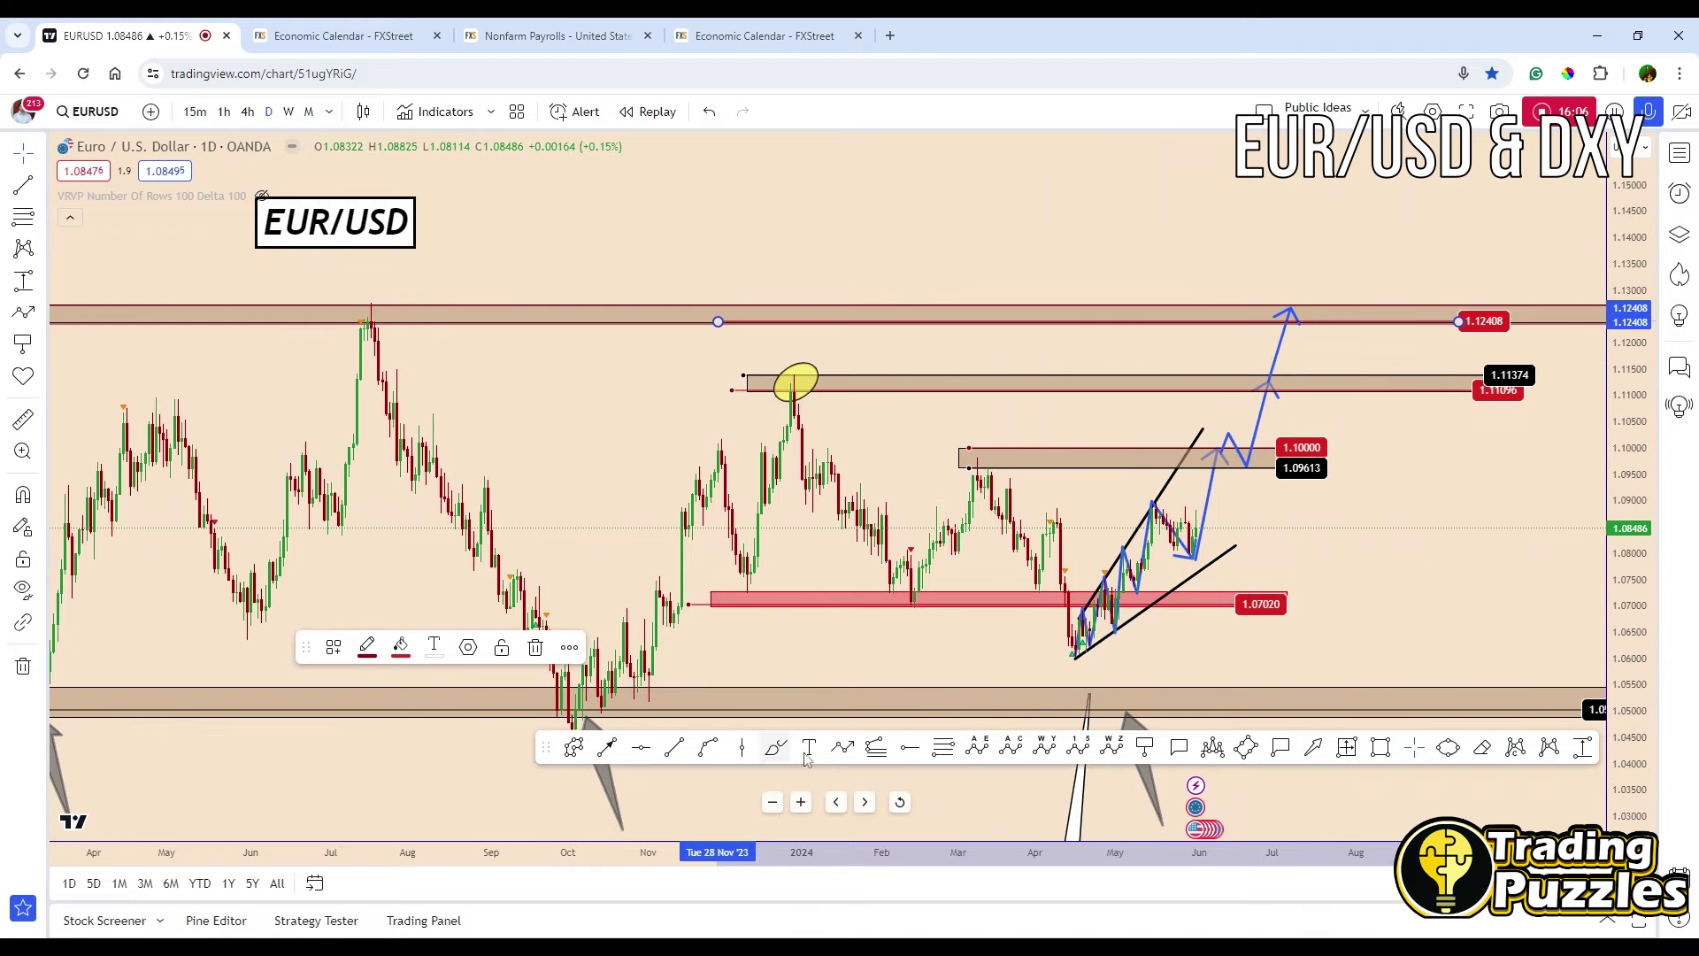
pyautogui.click(842, 747)
pyautogui.click(1226, 451)
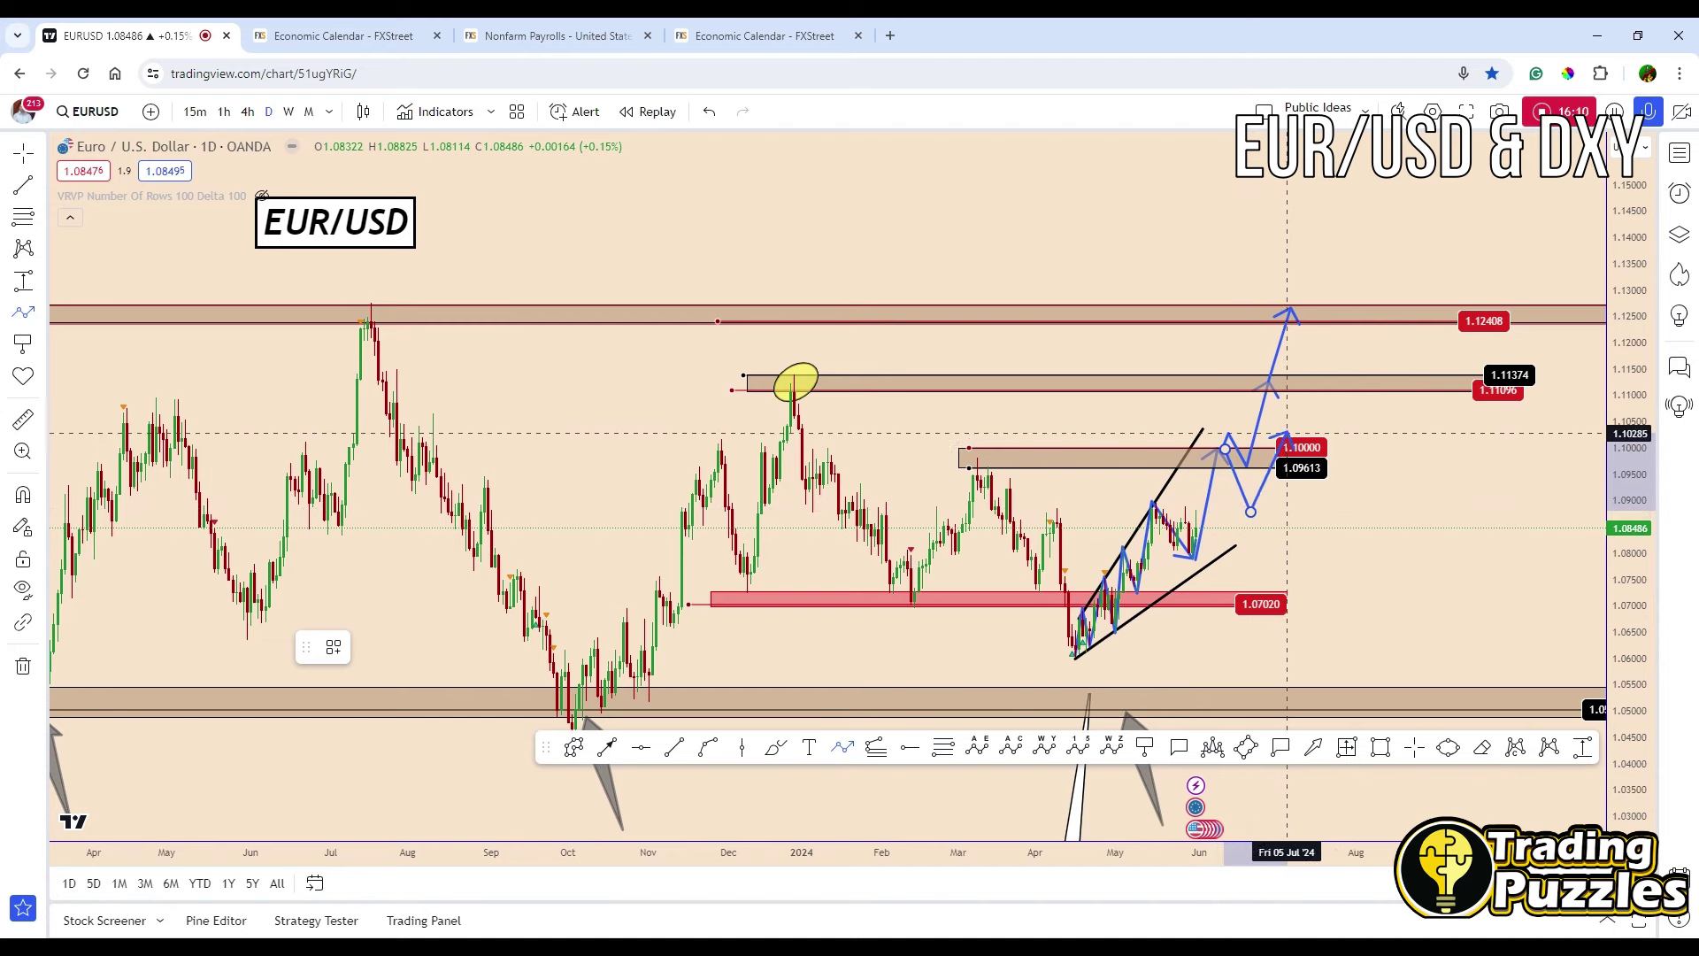
pyautogui.click(1334, 438)
pyautogui.click(1374, 314)
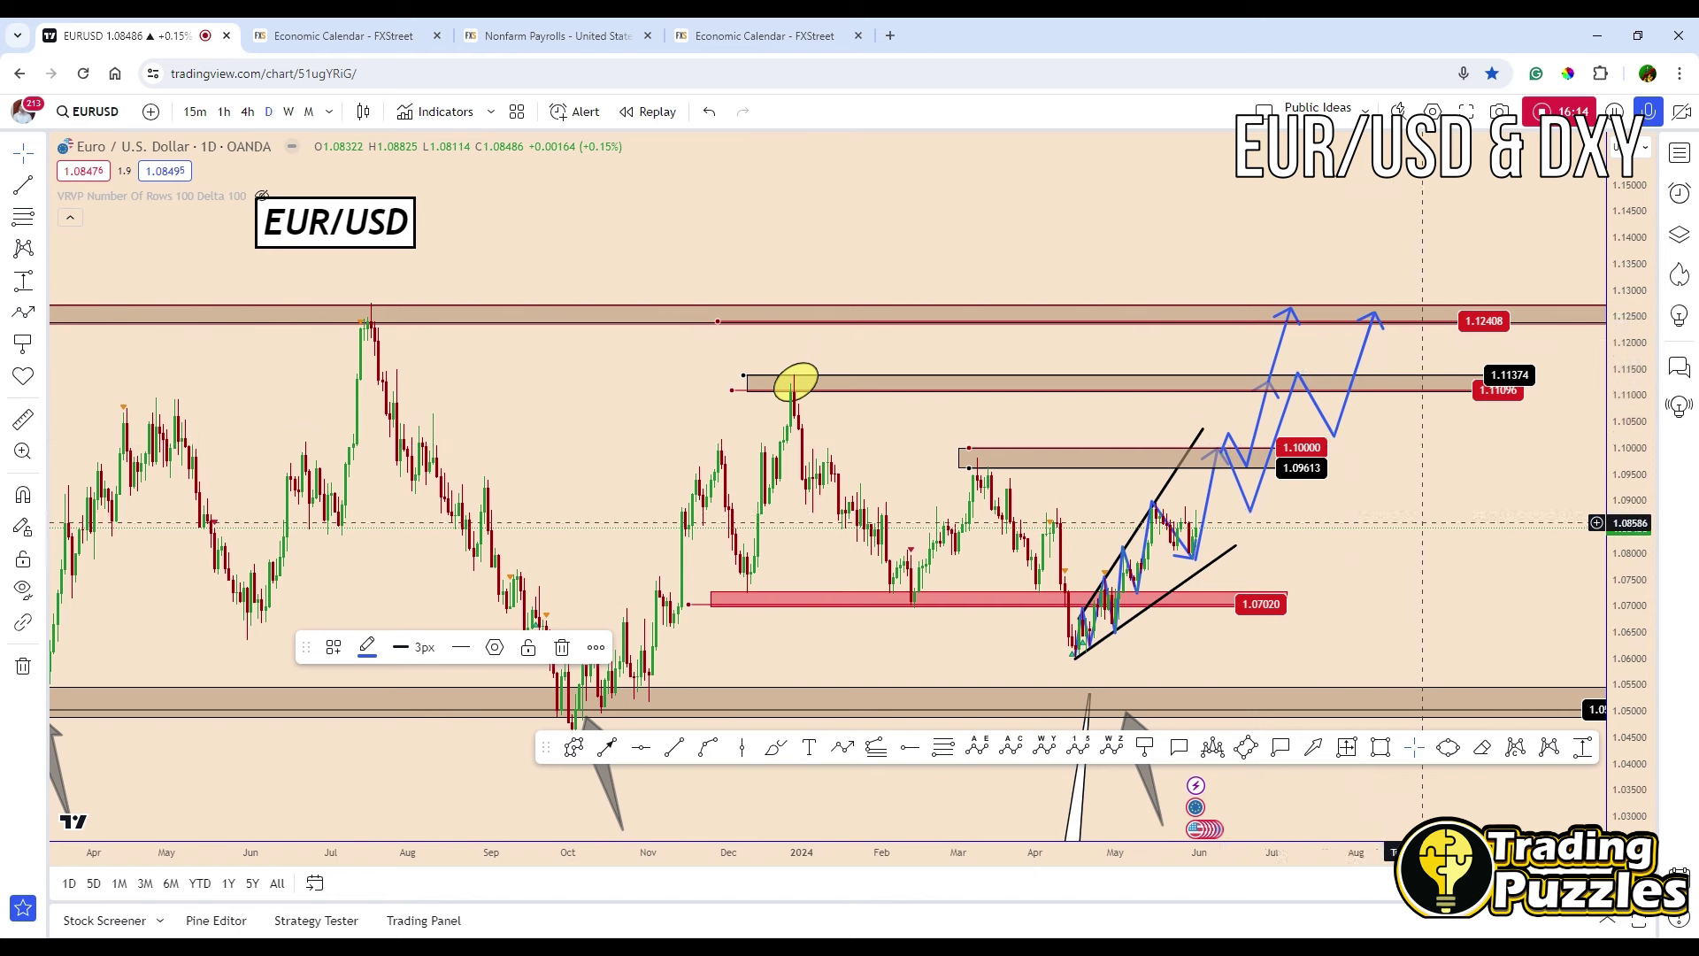
pyautogui.click(1422, 523)
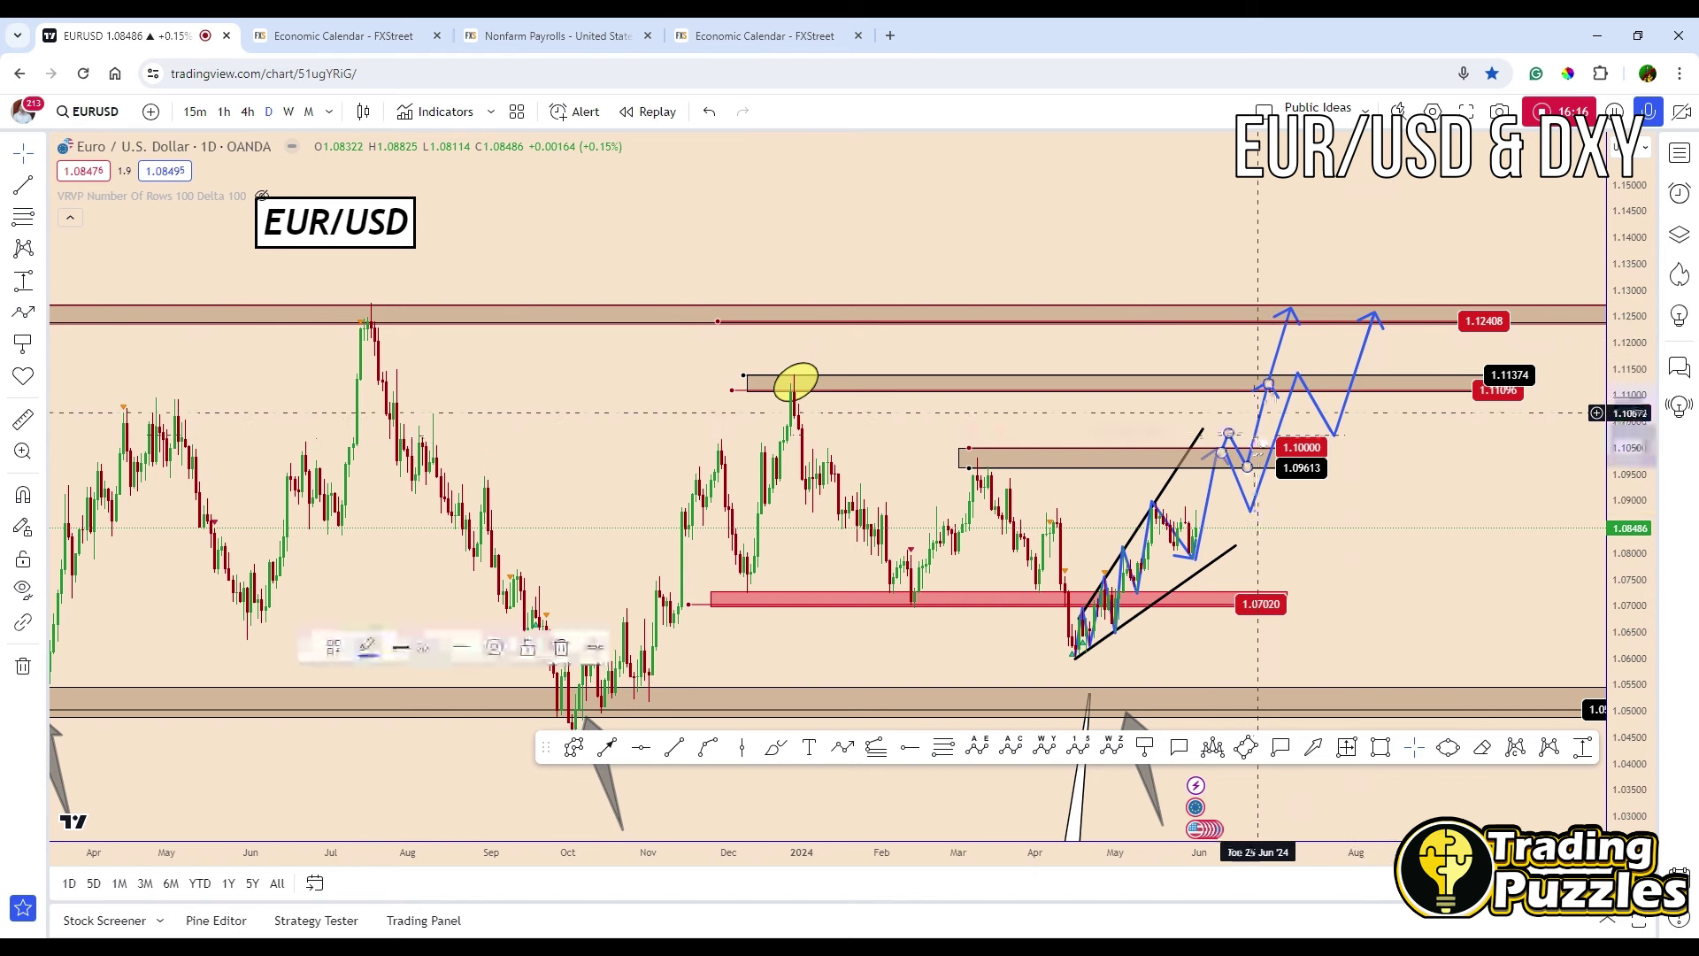
# Delete the earlier projection path and undo the deletion
pyautogui.press('Delete')
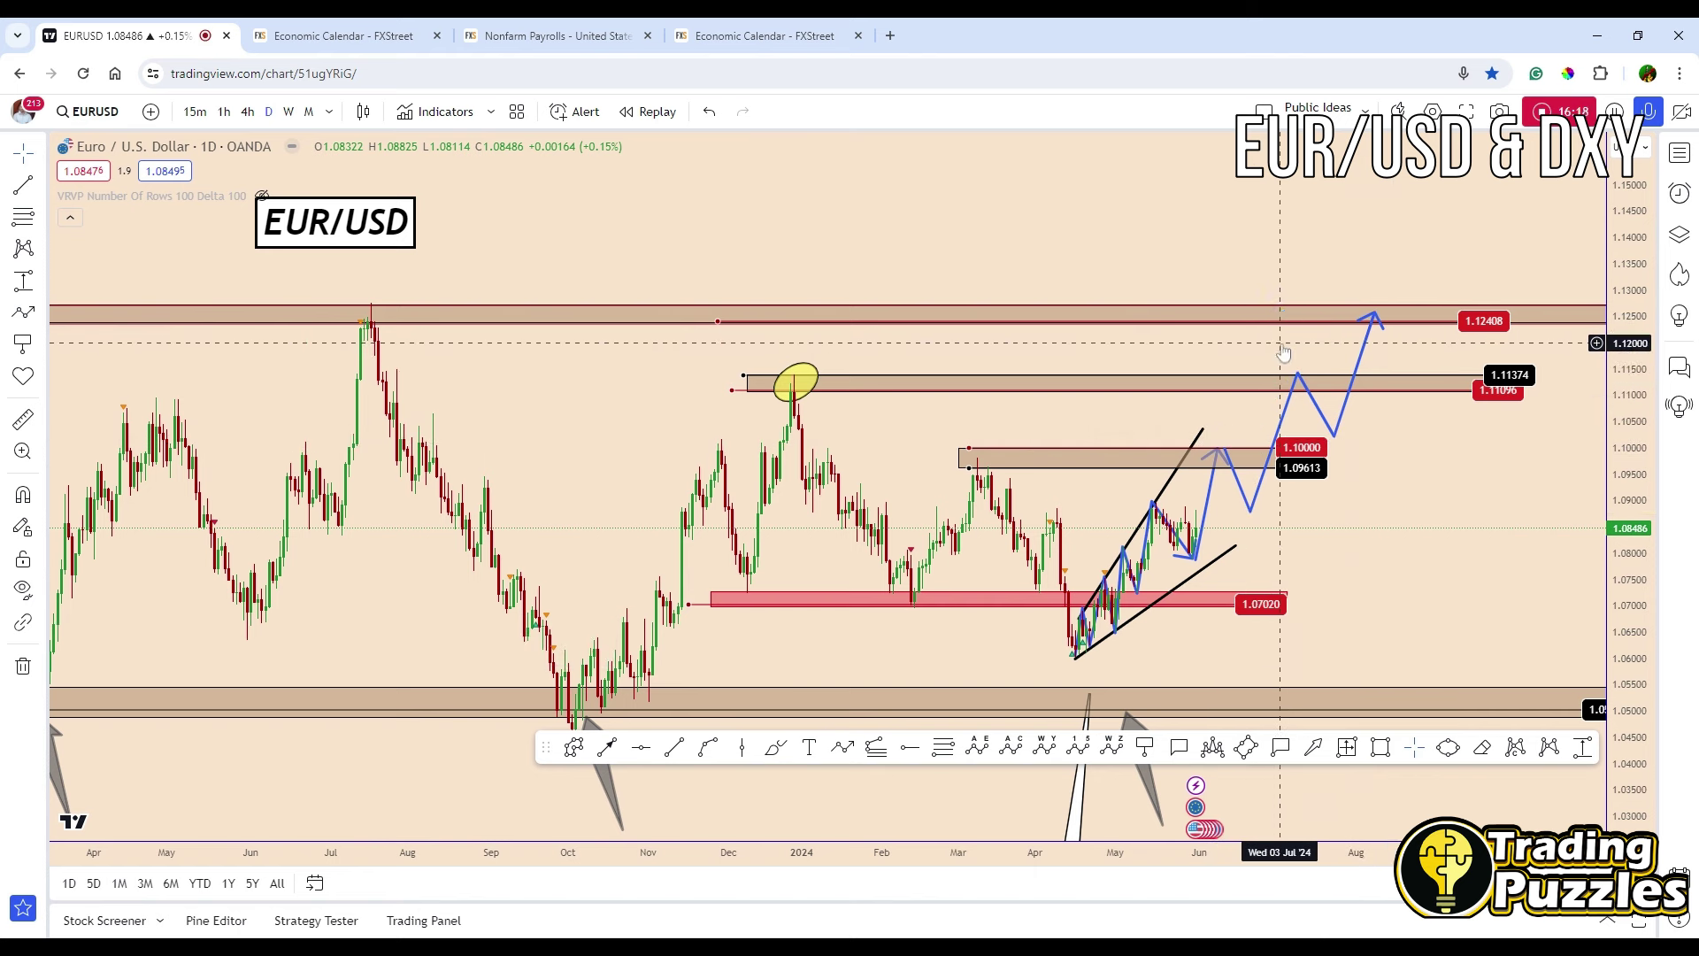
pyautogui.hotkey('ctrl', 'z')
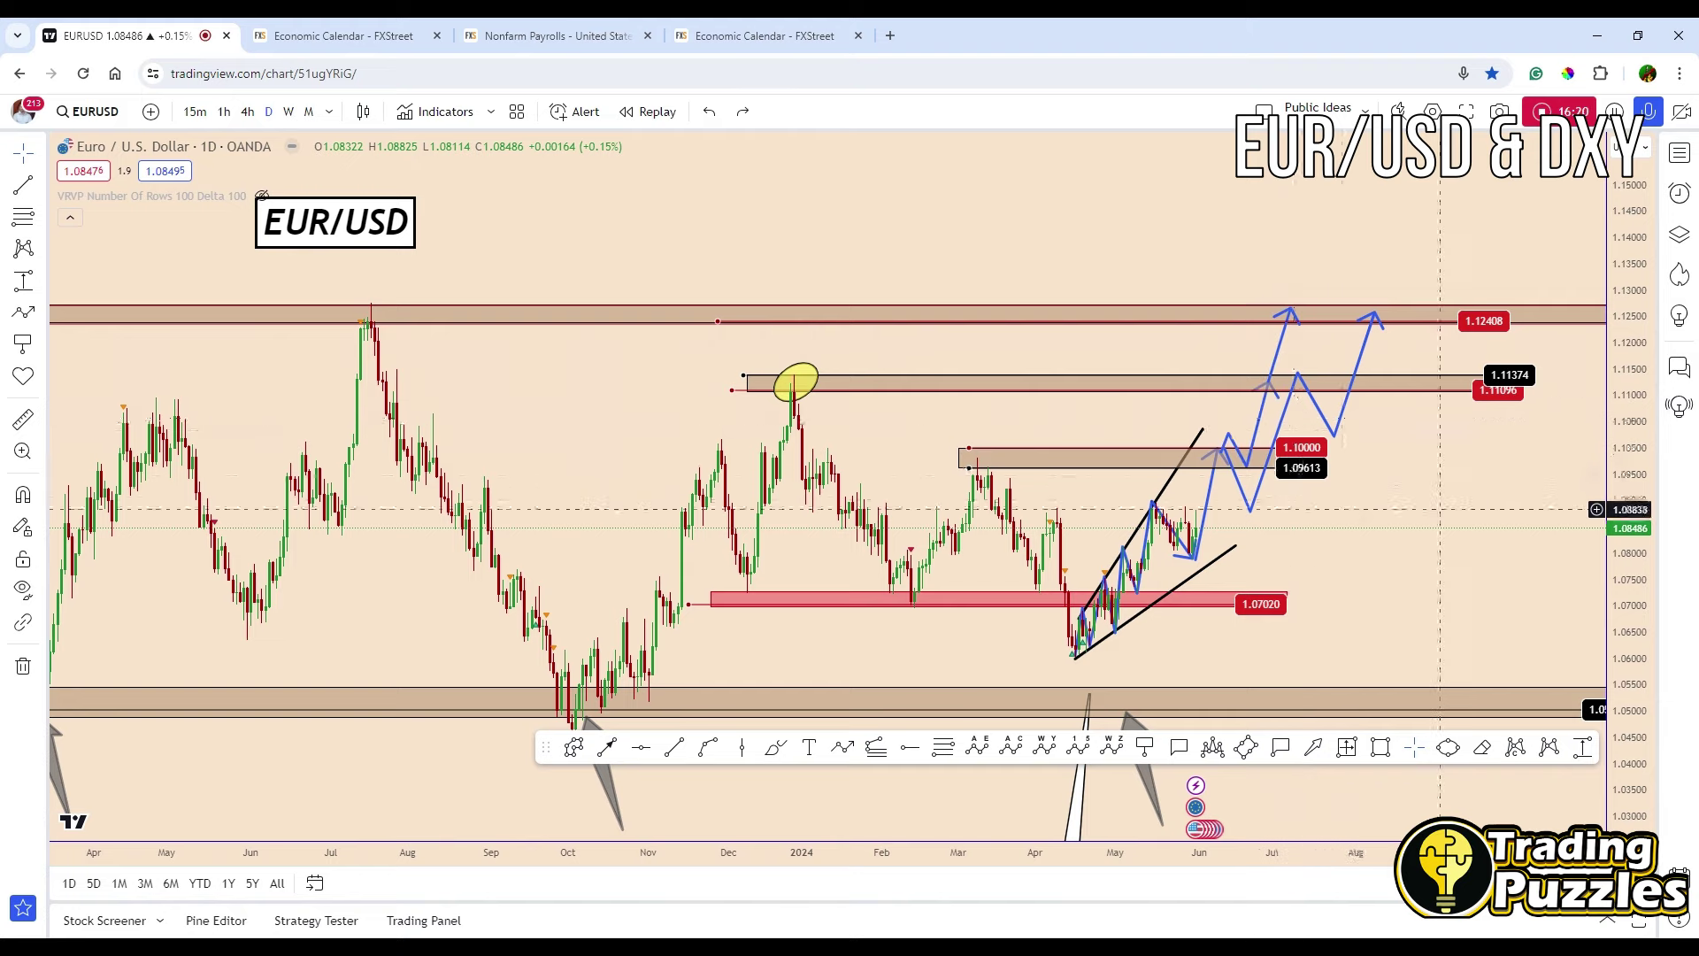
# Review the daily EUR/USD chart from November 2022 to the projected targets, including the 1.05020 support zone
pyautogui.scroll(-1, 1407, 610)
pyautogui.scroll(-1, 1385, 591)
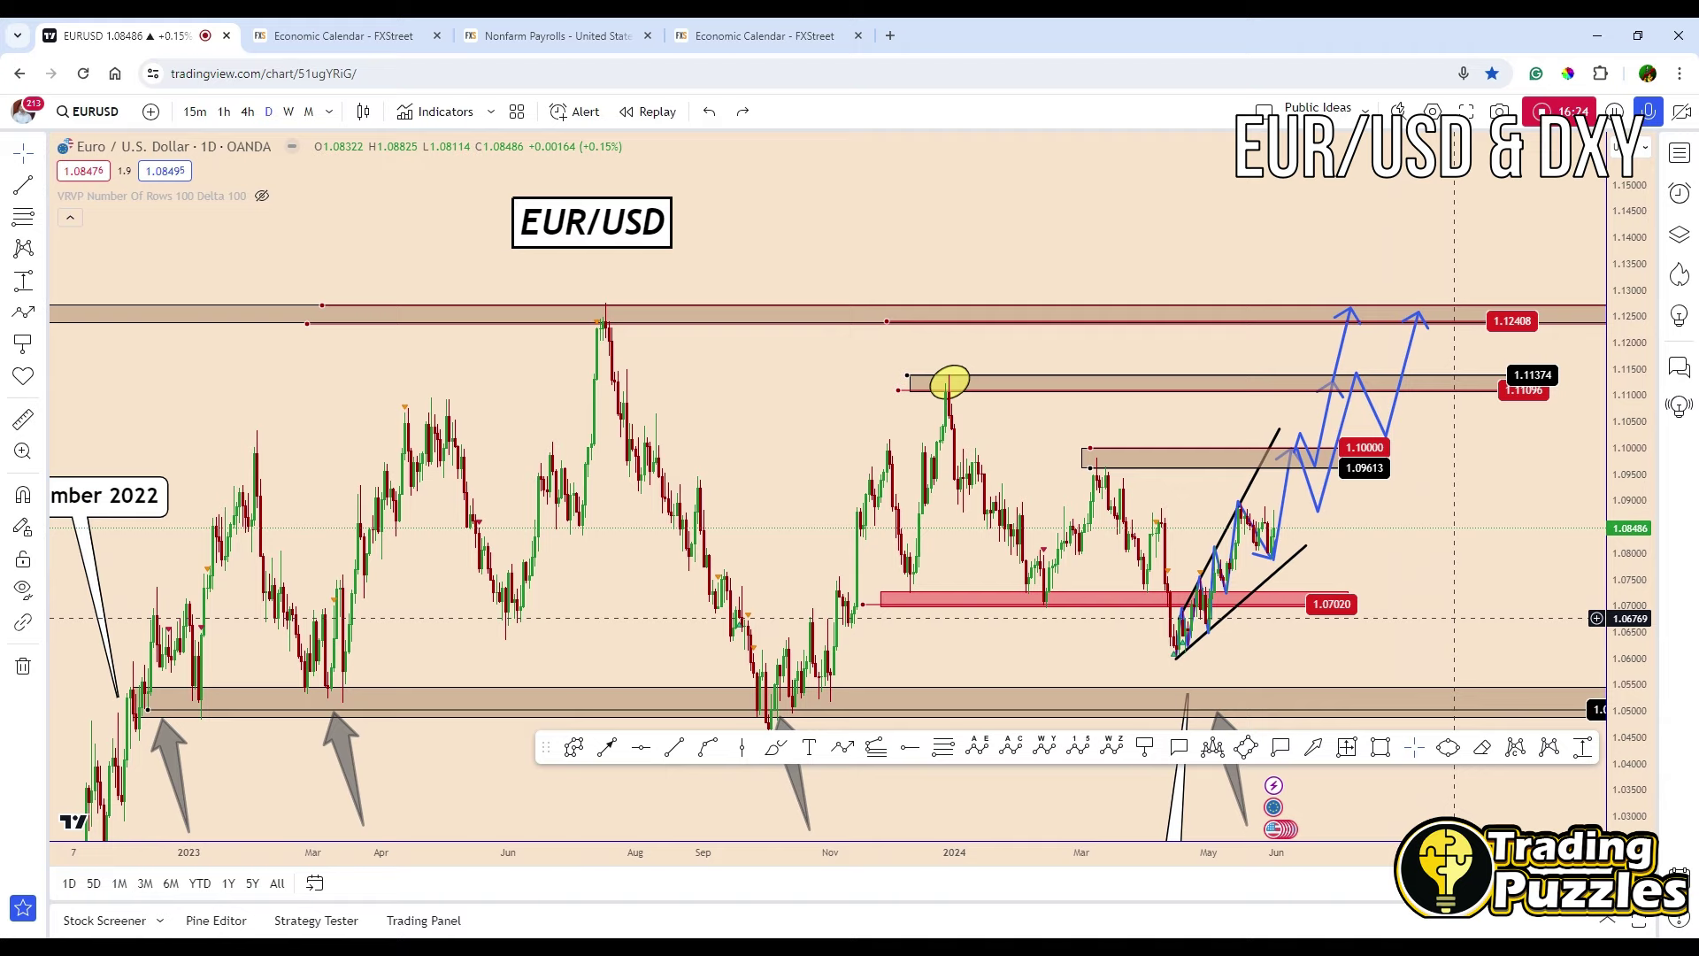
pyautogui.scroll(-1, 1479, 611)
pyautogui.moveTo(1483, 609); pyautogui.dragTo(1425, 596)
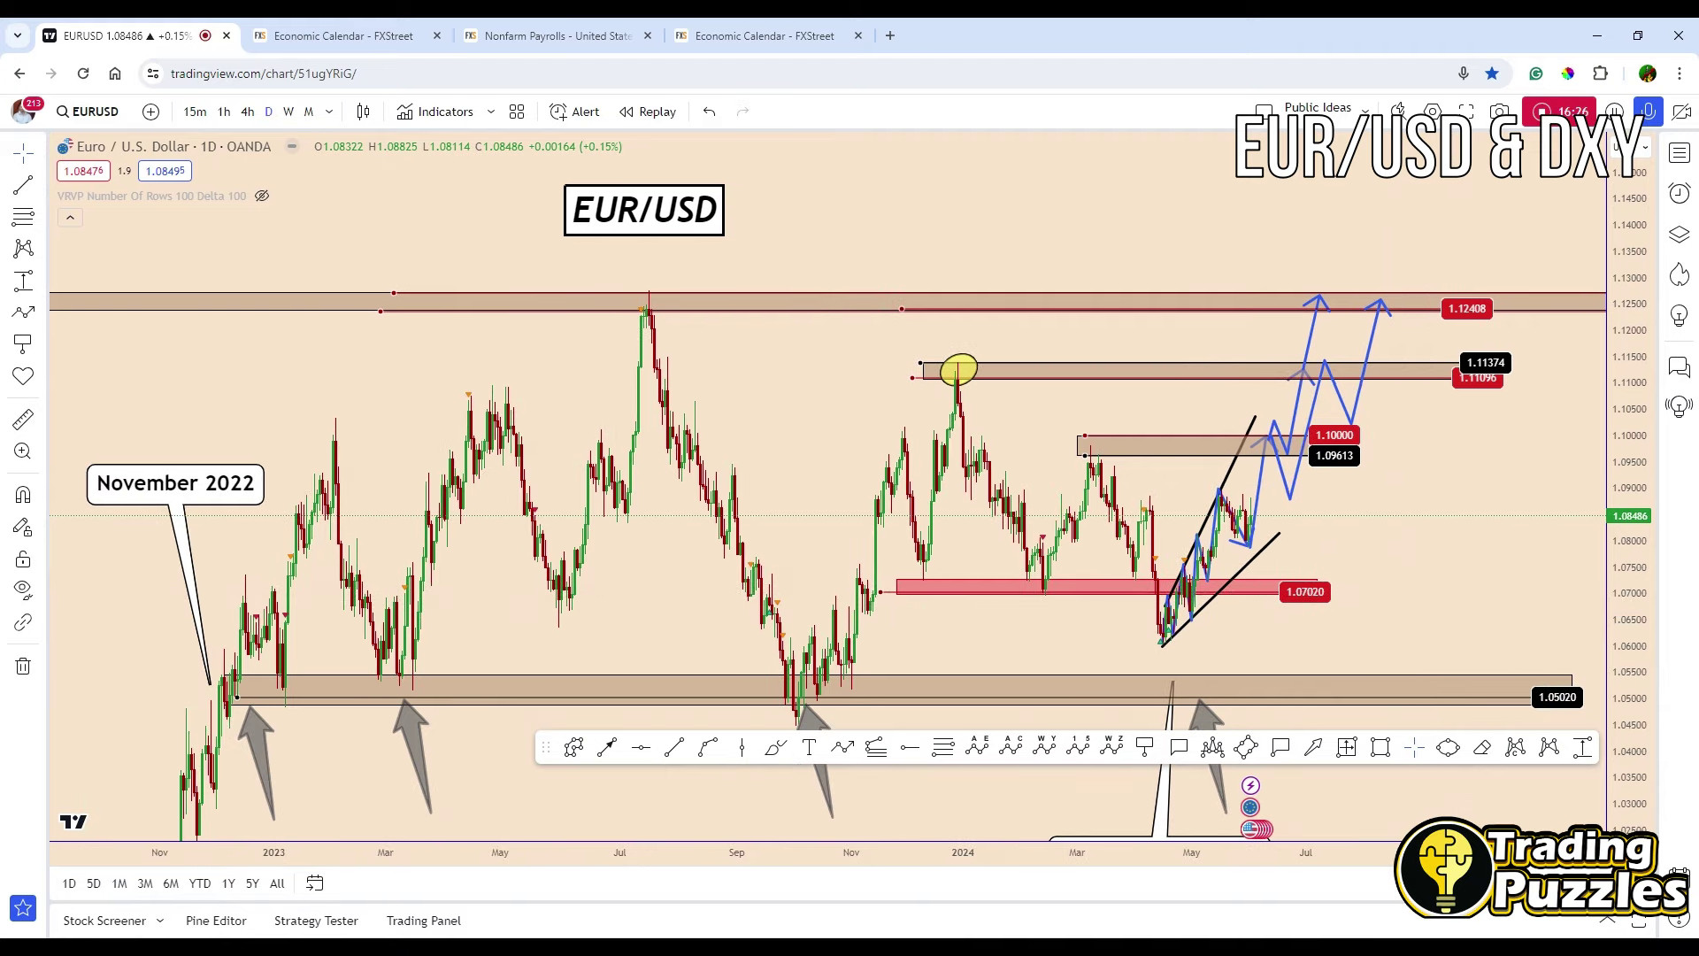
pyautogui.moveTo(1635, 785); pyautogui.dragTo(1635, 803)
pyautogui.moveTo(1417, 559); pyautogui.dragTo(1375, 572)
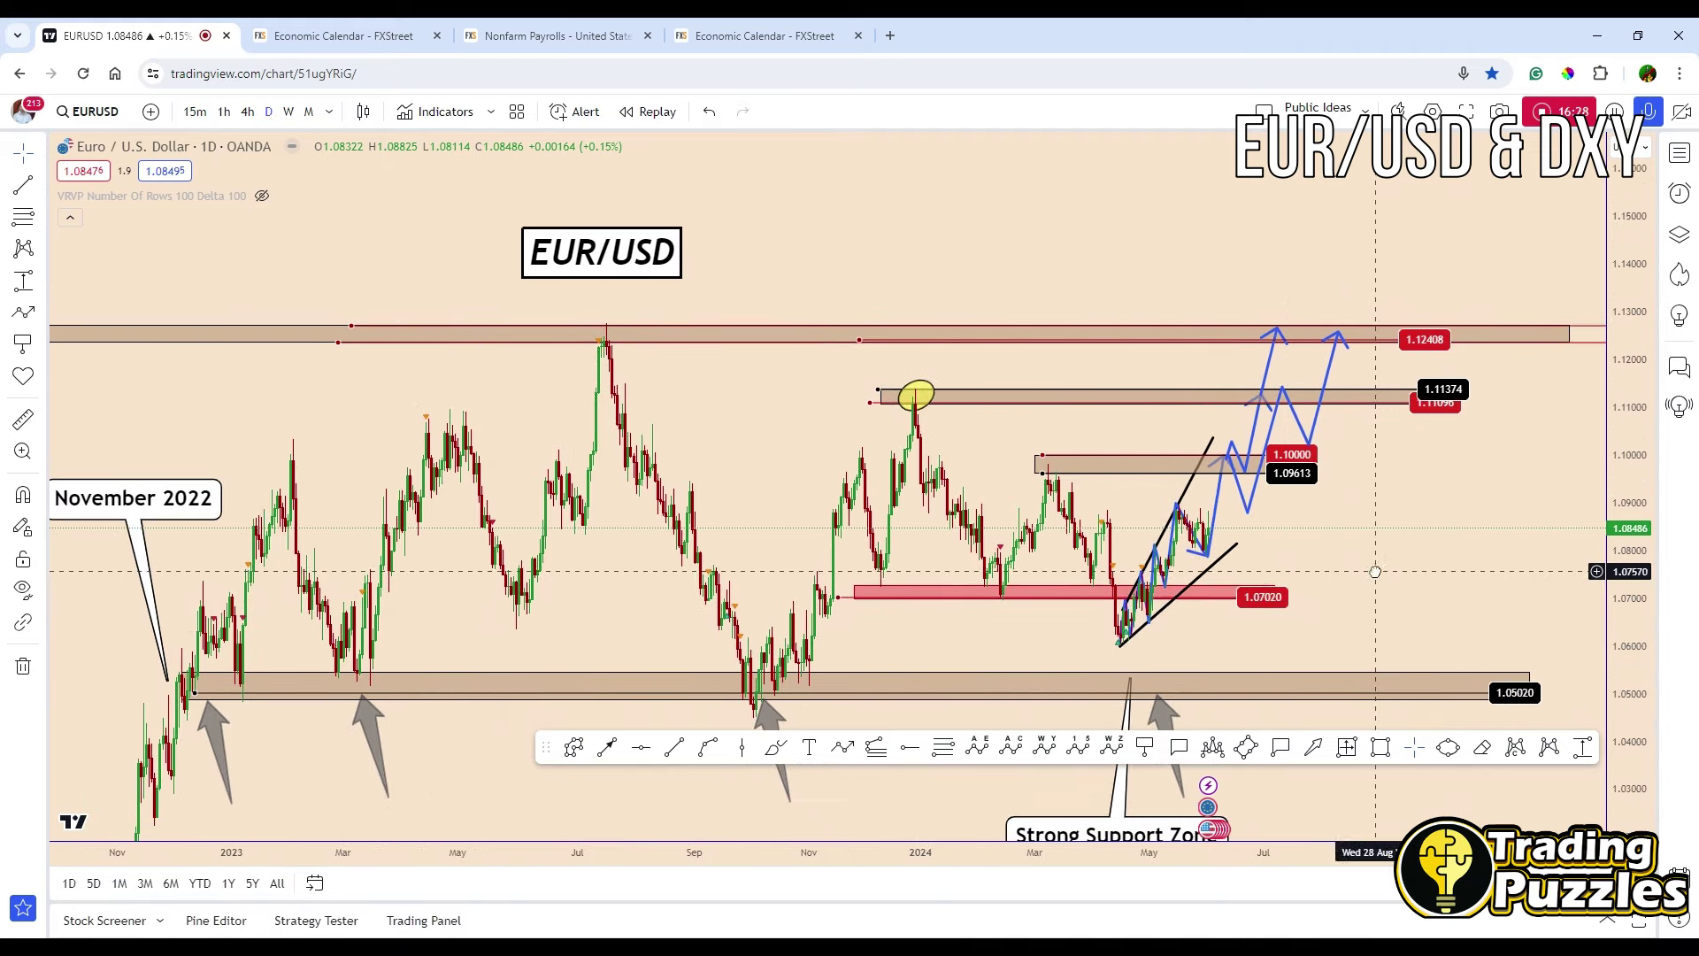